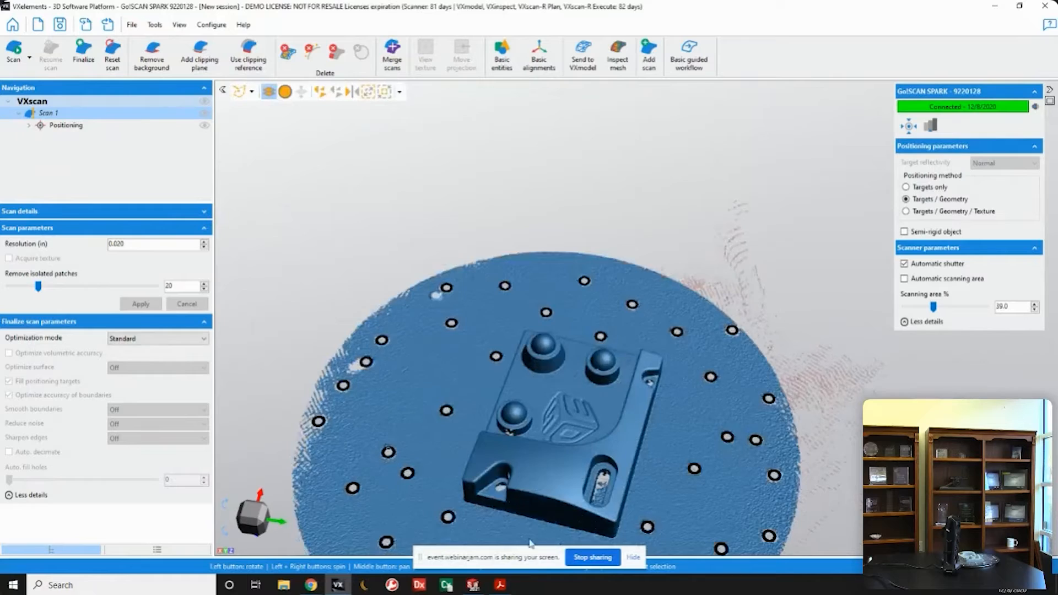
# Select the turntable surface surrounding the scanned part and delete it from Scan 1, keeping only the part and its narrow border.
pyautogui.scroll(5, 531, 386)
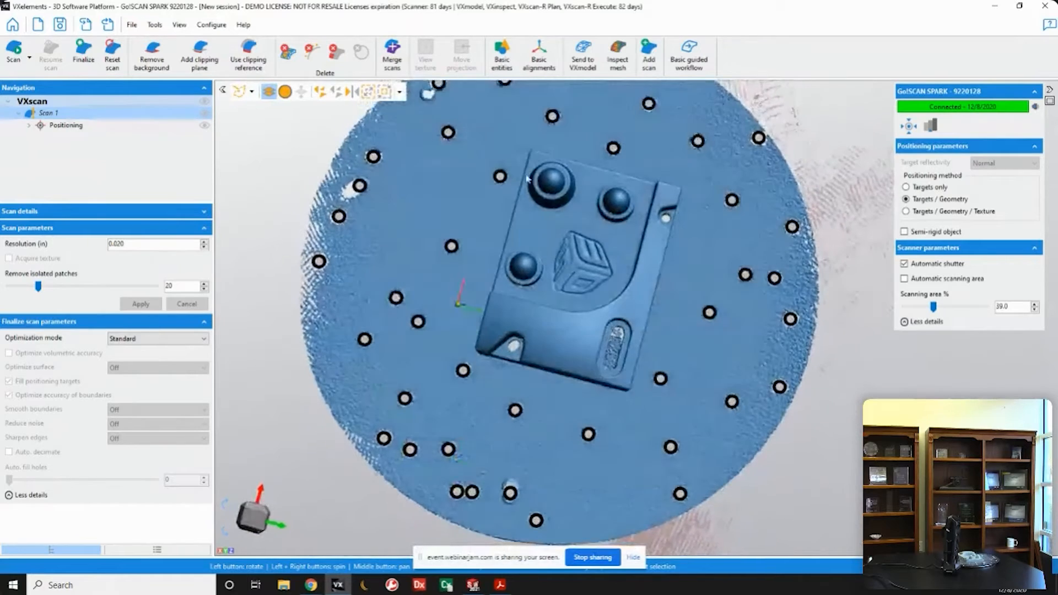
pyautogui.moveTo(652, 303); pyautogui.dragTo(517, 296)
pyautogui.click(351, 91)
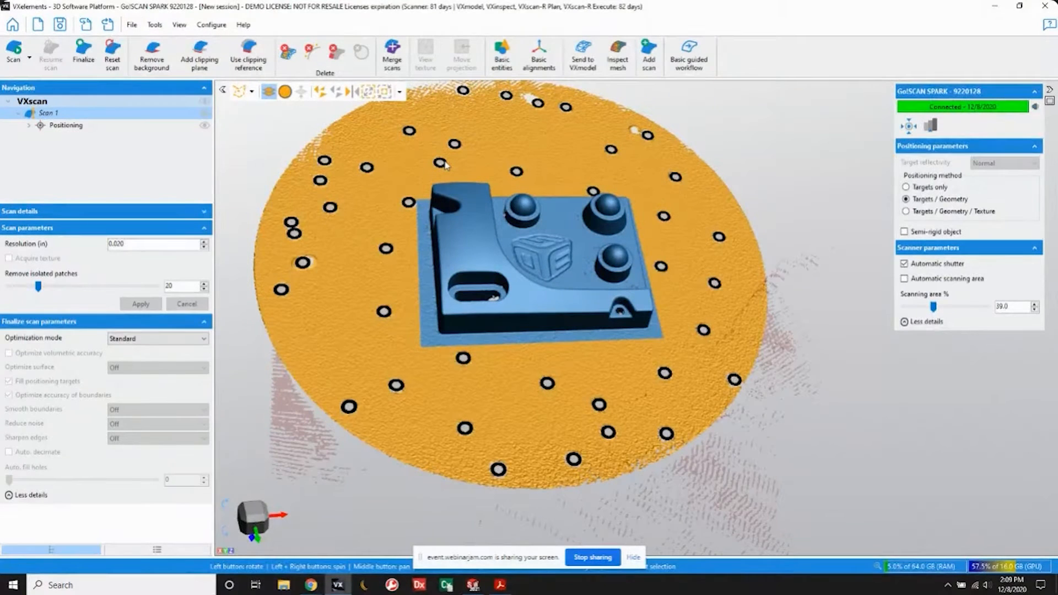
pyautogui.press('Delete')
pyautogui.moveTo(621, 339); pyautogui.dragTo(634, 257)
pyautogui.scroll(3, 525, 257)
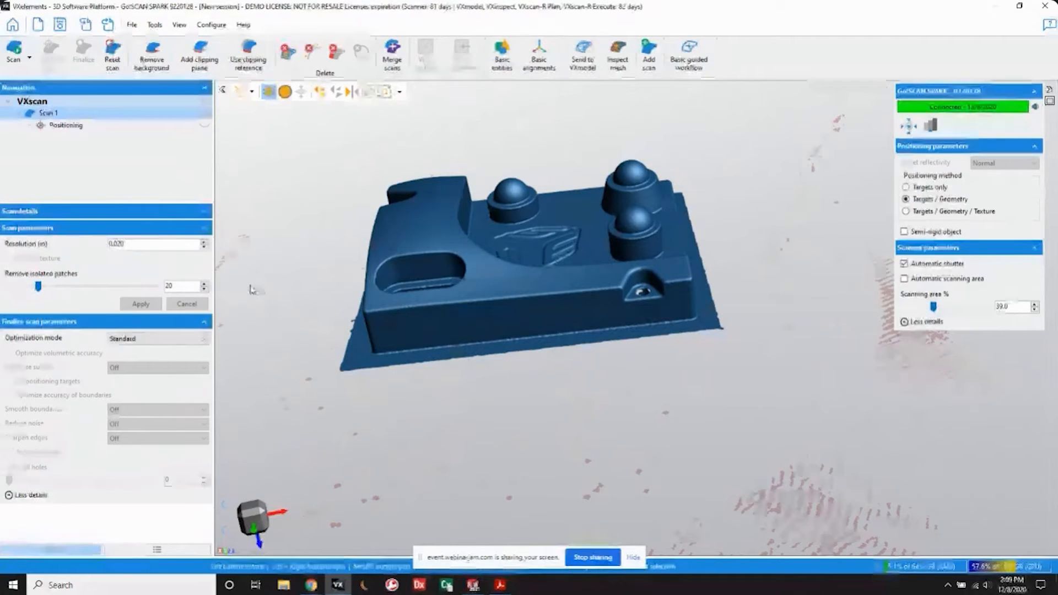
pyautogui.moveTo(514, 236); pyautogui.dragTo(585, 299)
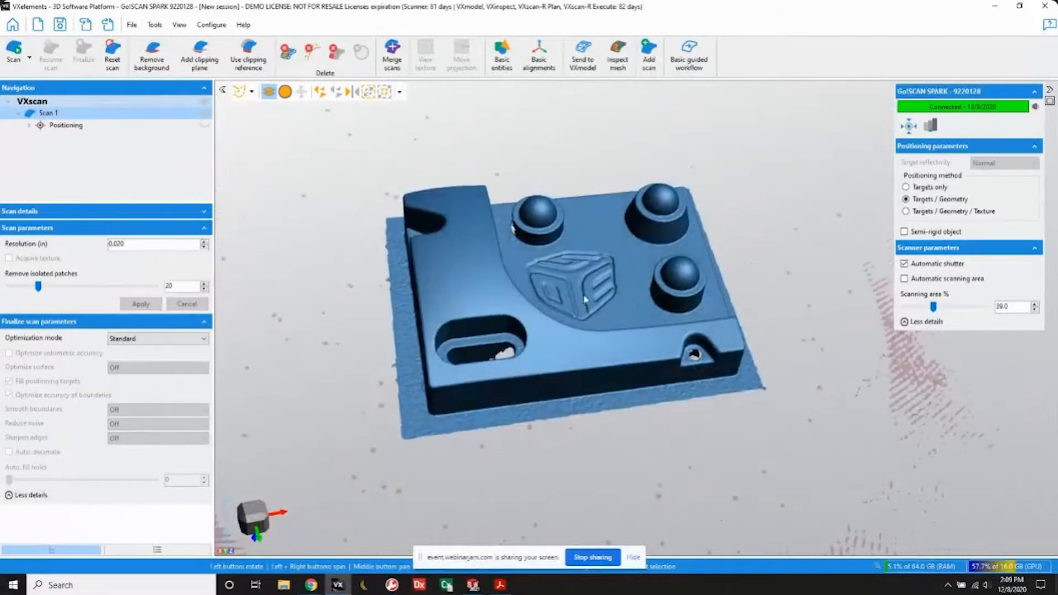
# Export the scan mesh to the Desktop as the binary STL "Parametric Model - inches", replacing the existing file.
pyautogui.click(136, 25)
pyautogui.moveTo(220, 138)
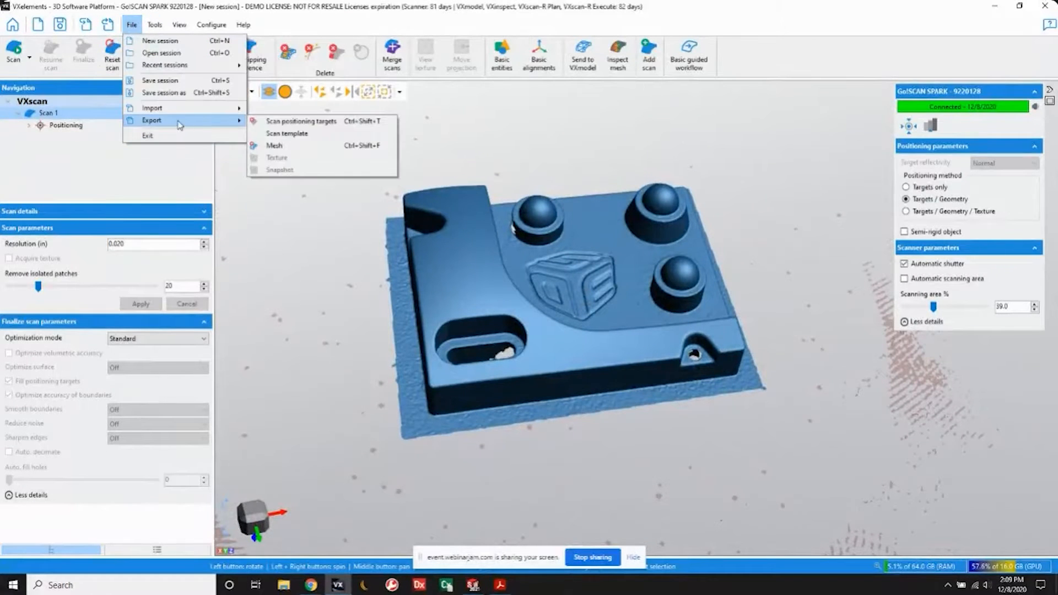
pyautogui.click(298, 148)
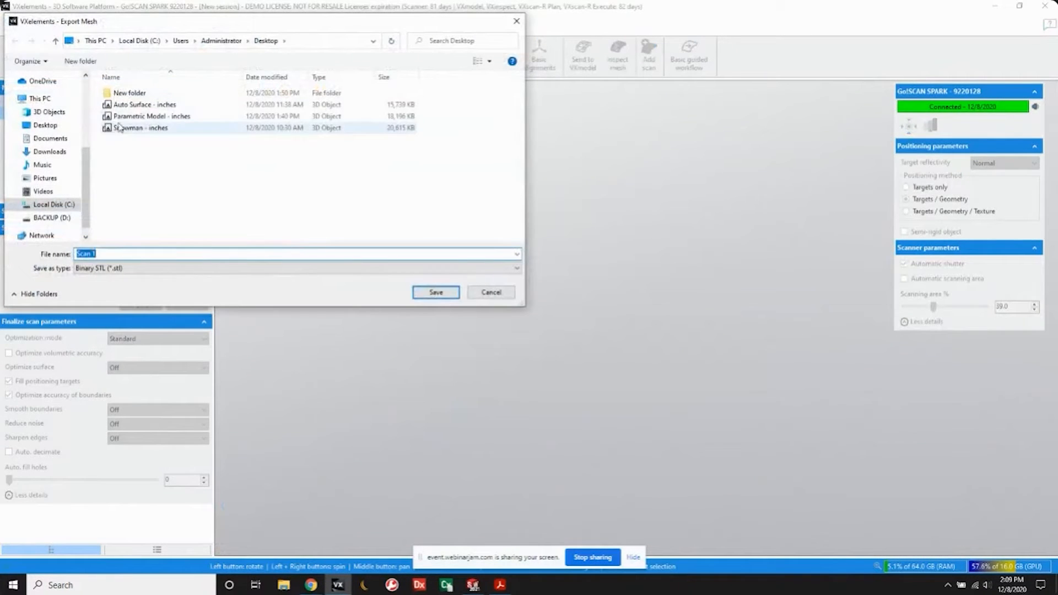
pyautogui.click(144, 117)
pyautogui.click(435, 292)
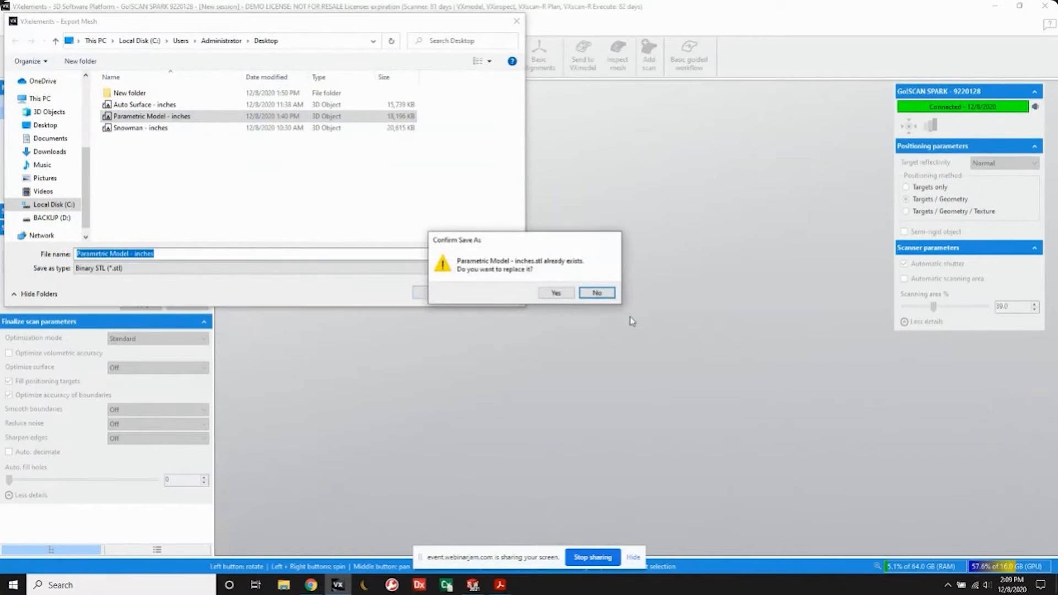
pyautogui.click(561, 294)
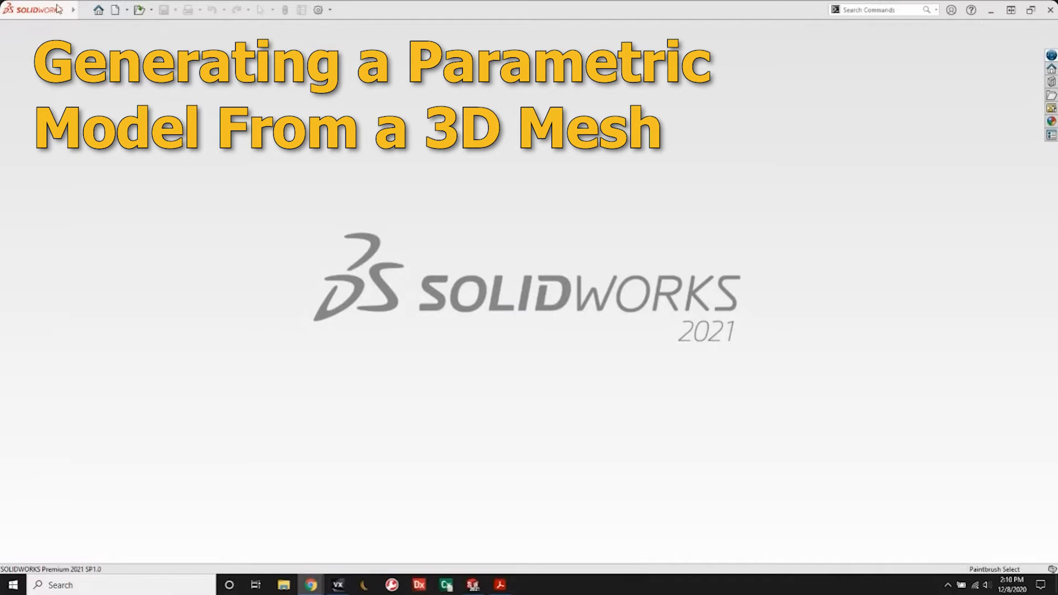
# Switch to SOLIDWORKS and create a new part document.
pyautogui.click(73, 11)
pyautogui.click(82, 12)
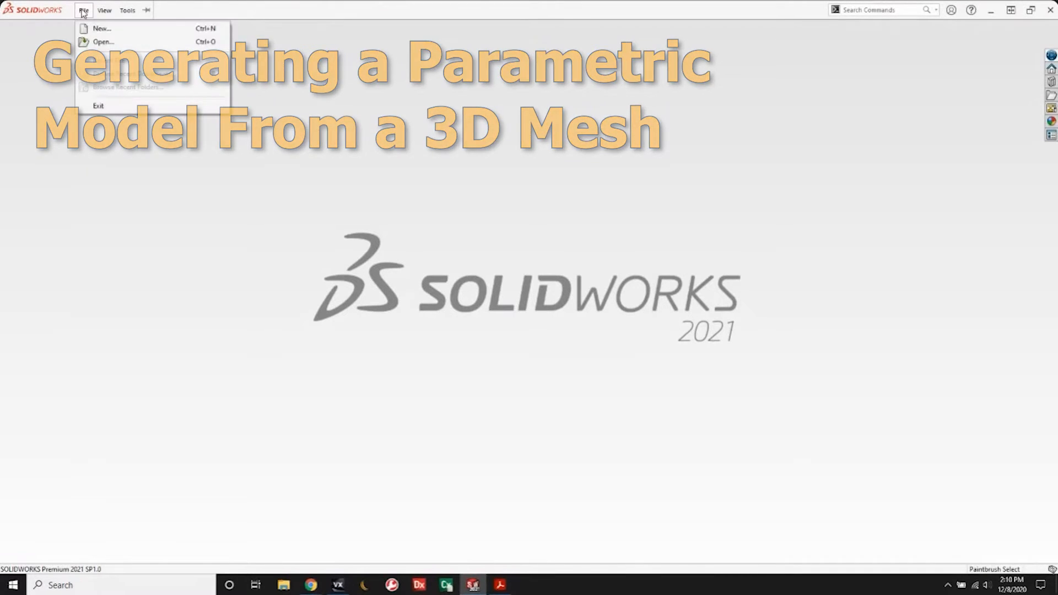
pyautogui.click(98, 26)
pyautogui.click(82, 11)
pyautogui.click(99, 25)
pyautogui.click(436, 428)
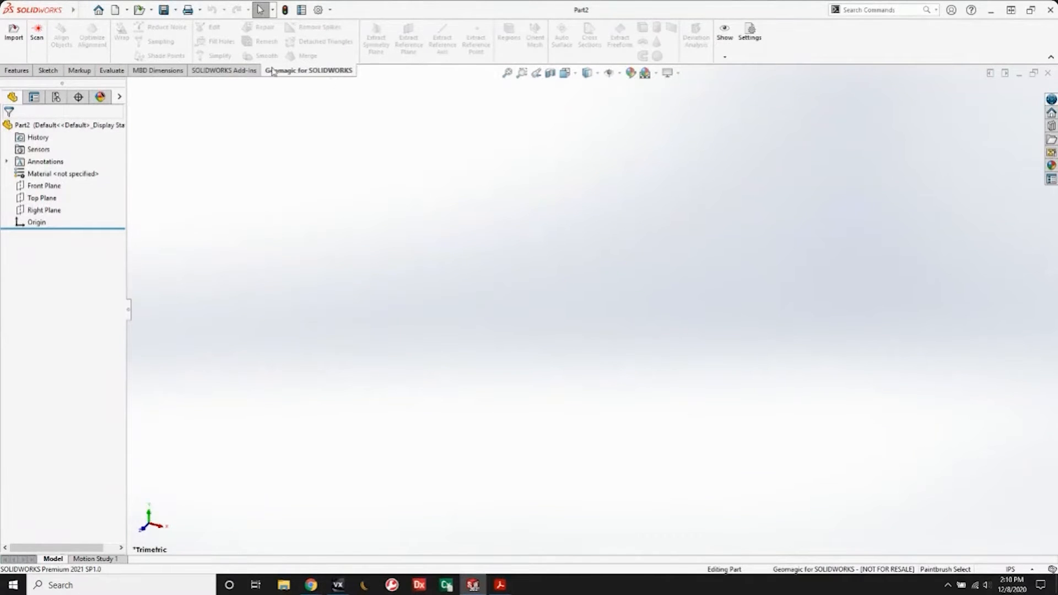
pyautogui.click(25, 72)
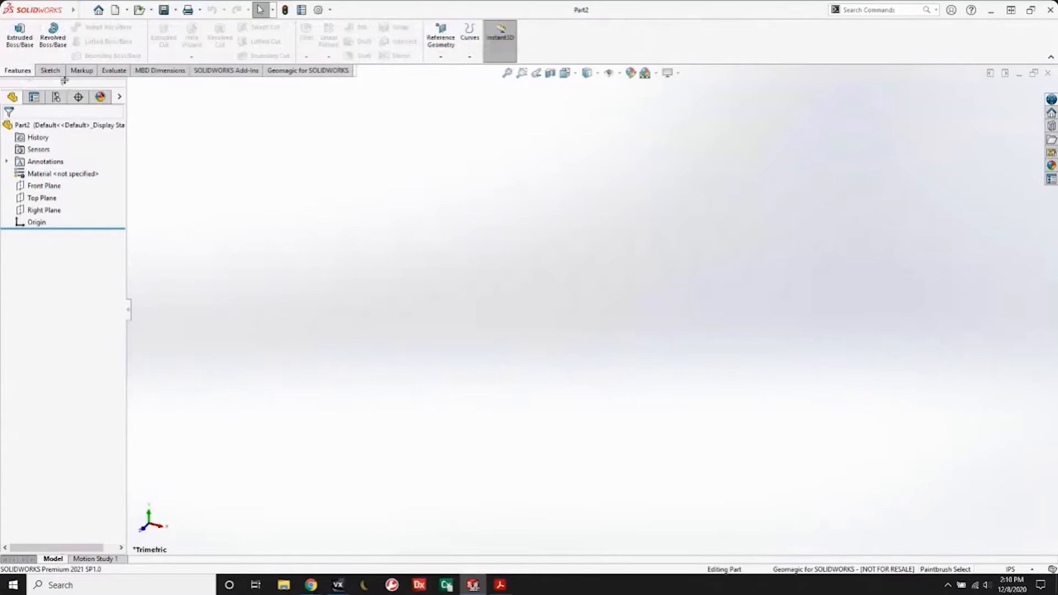
pyautogui.click(48, 71)
pyautogui.click(79, 71)
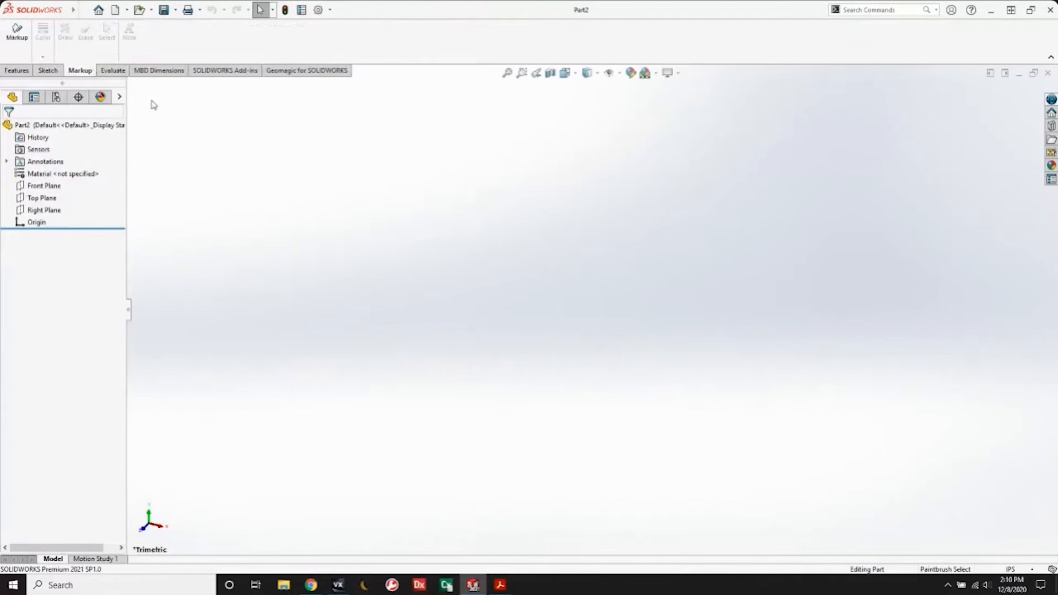
pyautogui.click(113, 71)
pyautogui.click(17, 71)
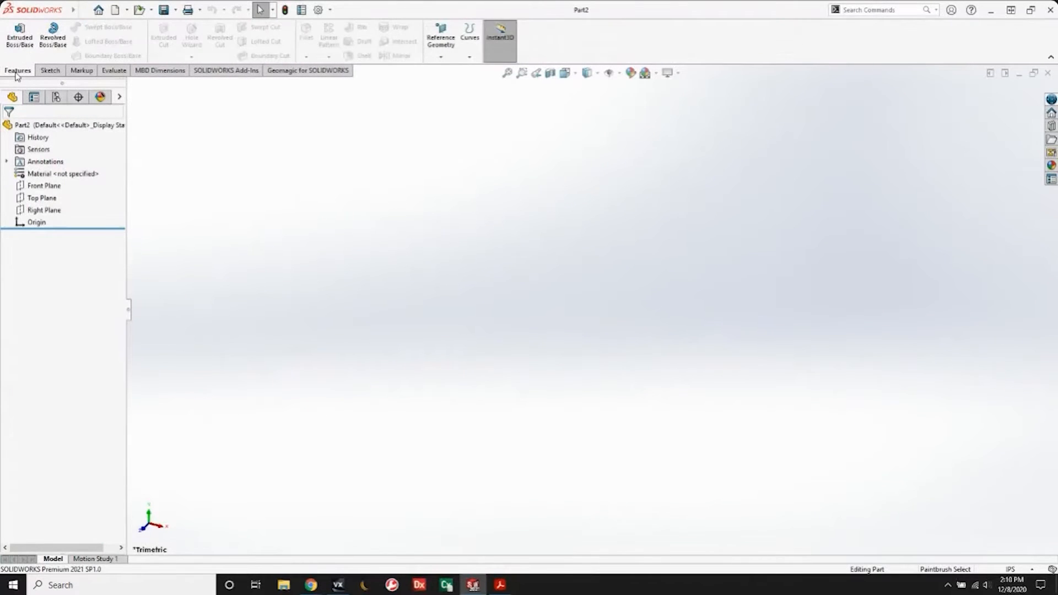
pyautogui.click(324, 72)
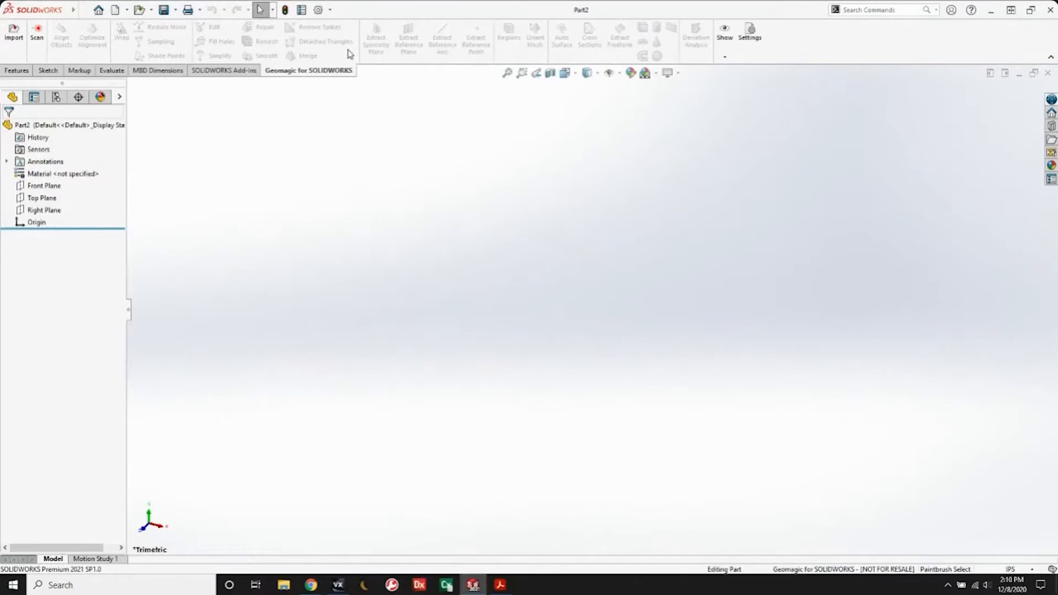
pyautogui.click(16, 71)
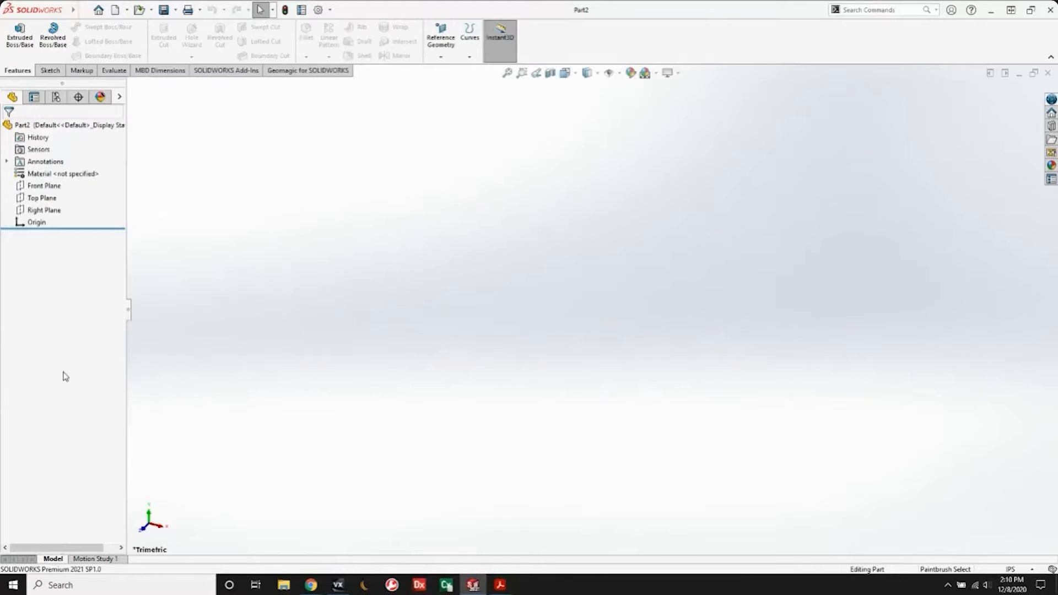
# Import the "Parametric Model - inches" mesh from the Desktop with Geomagic for SOLIDWORKS, using inches and a 100% points sampling ratio.
pyautogui.click(320, 73)
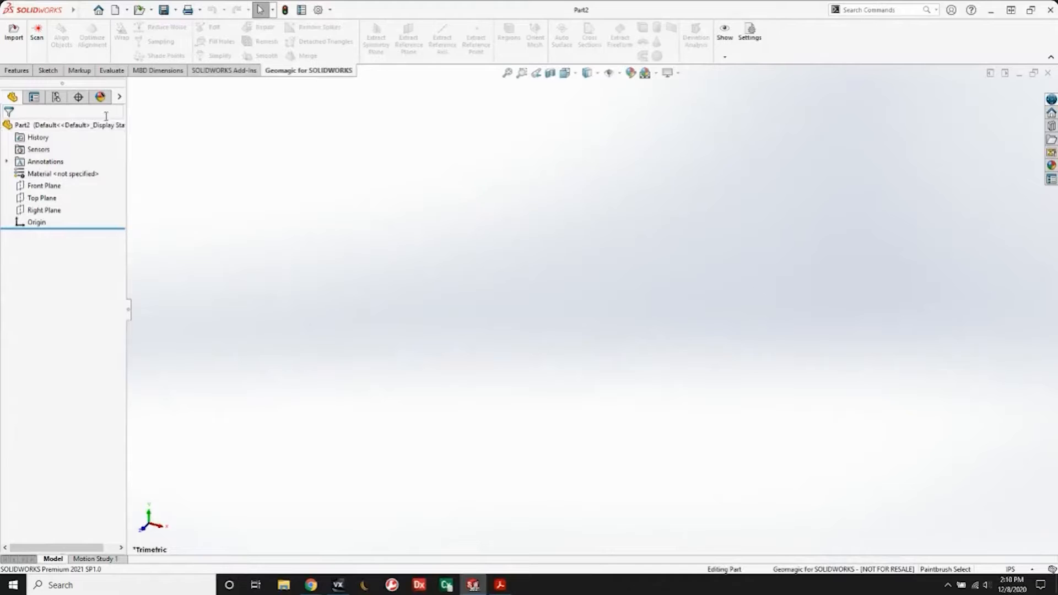
pyautogui.click(7, 40)
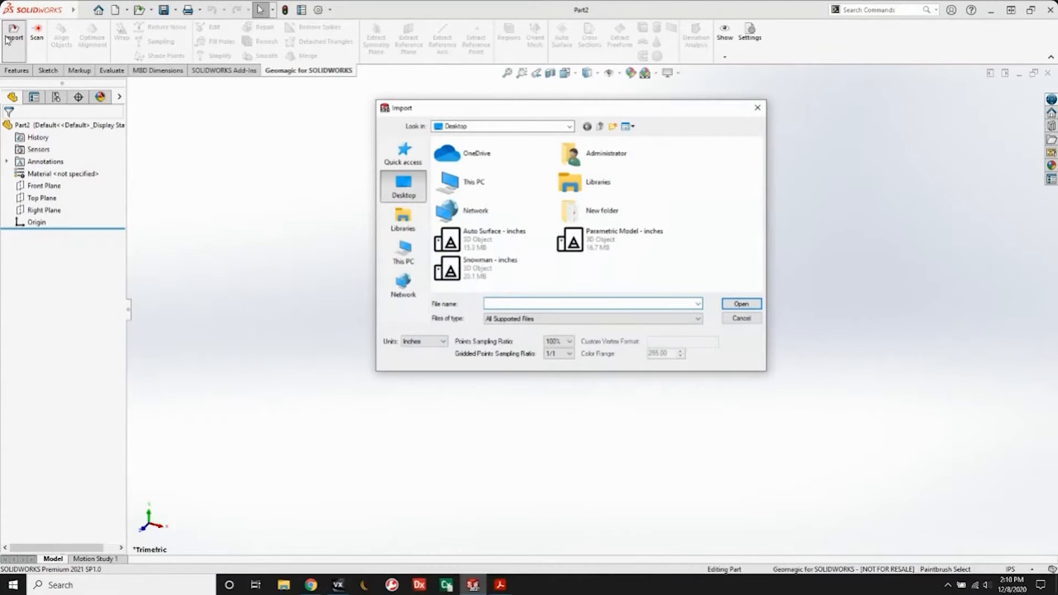
pyautogui.click(625, 240)
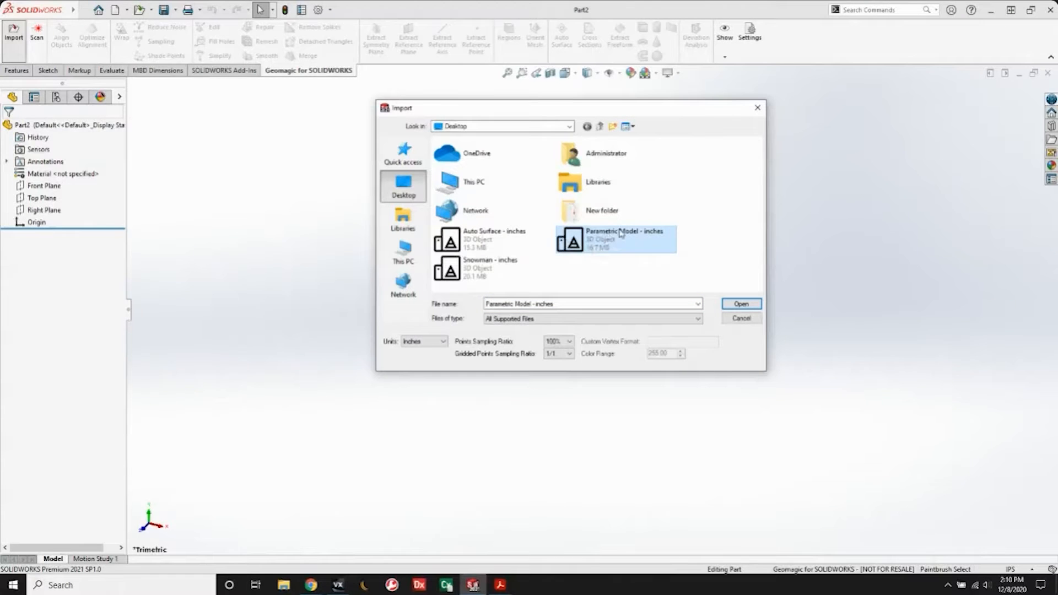
pyautogui.click(742, 304)
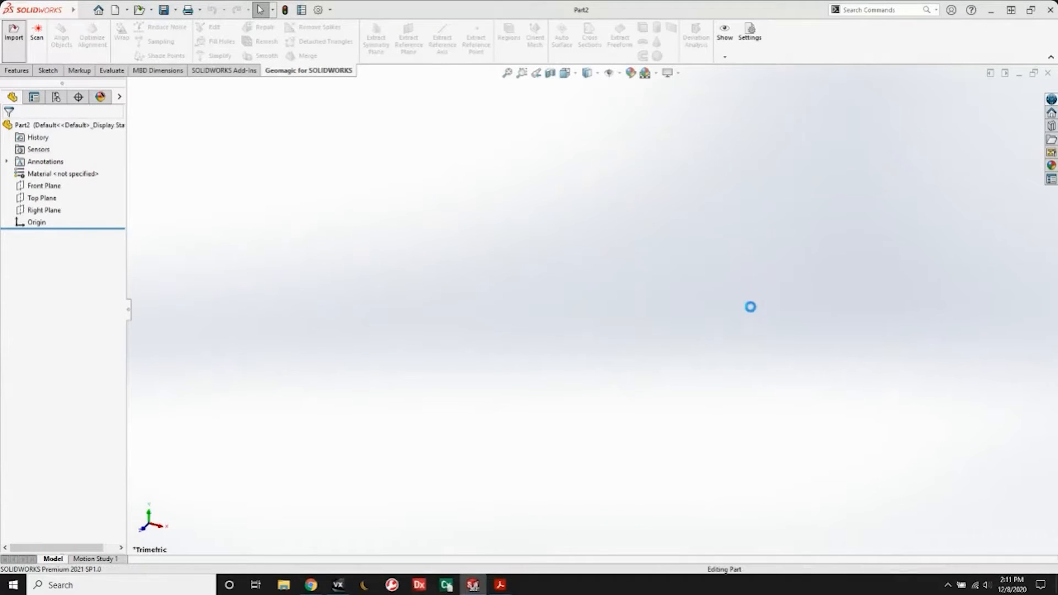
# Show the Front, Top and Right planes and compare their position and orientation with the imported mesh.
pyautogui.moveTo(589, 217); pyautogui.dragTo(489, 207, button='middle')
pyautogui.click(45, 198)
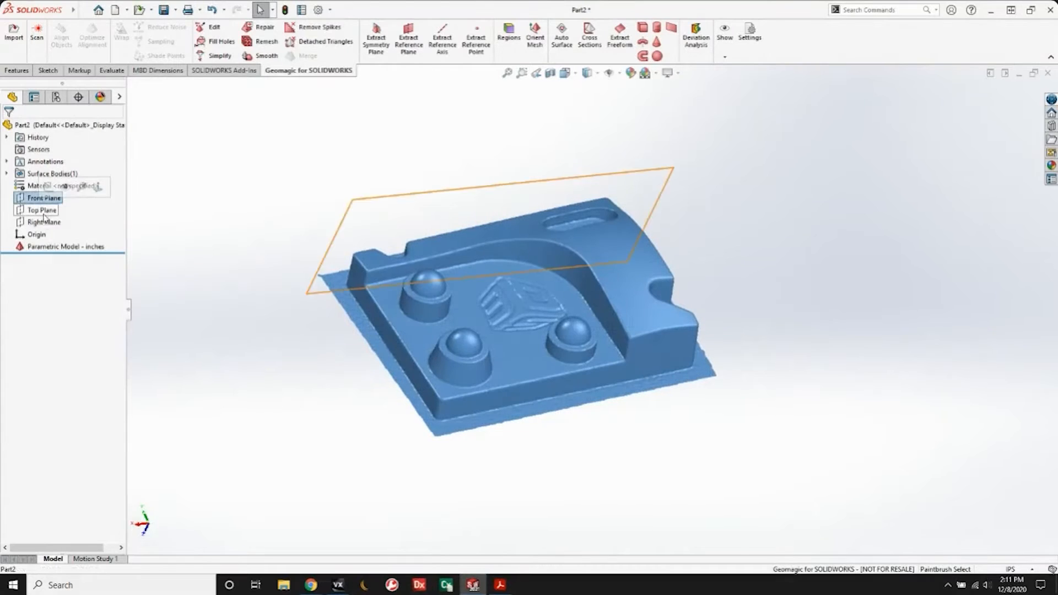
pyautogui.keyDown('shift'); pyautogui.click(46, 221); pyautogui.keyUp('shift')
pyautogui.click(54, 200)
pyautogui.scroll(5, 761, 347)
pyautogui.moveTo(724, 342); pyautogui.dragTo(718, 285, button='middle')
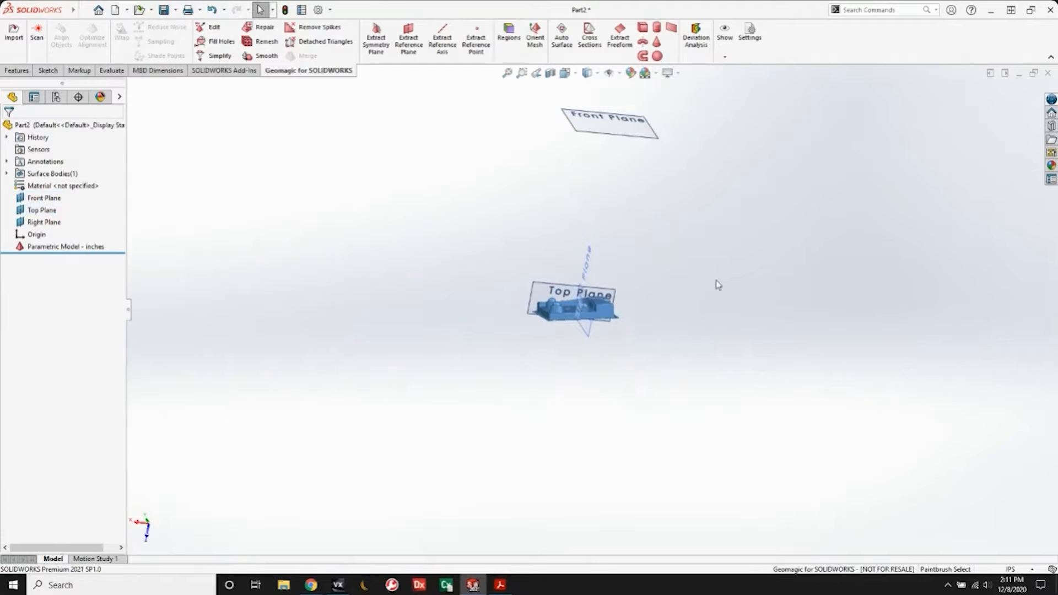
pyautogui.moveTo(697, 322); pyautogui.dragTo(752, 339, button='middle')
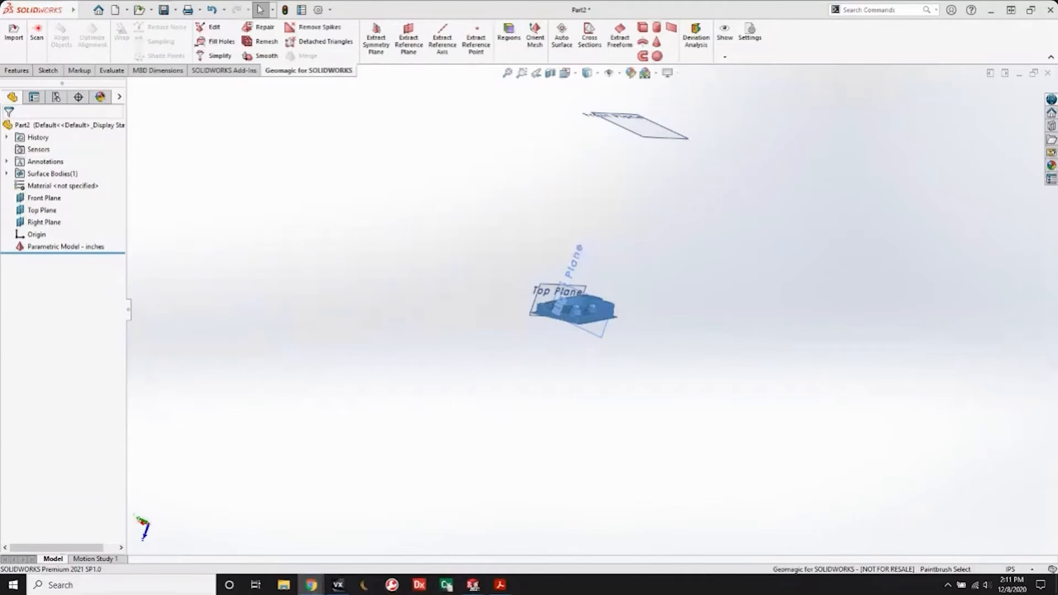
pyautogui.scroll(2, 556, 324)
pyautogui.scroll(-2, 563, 326)
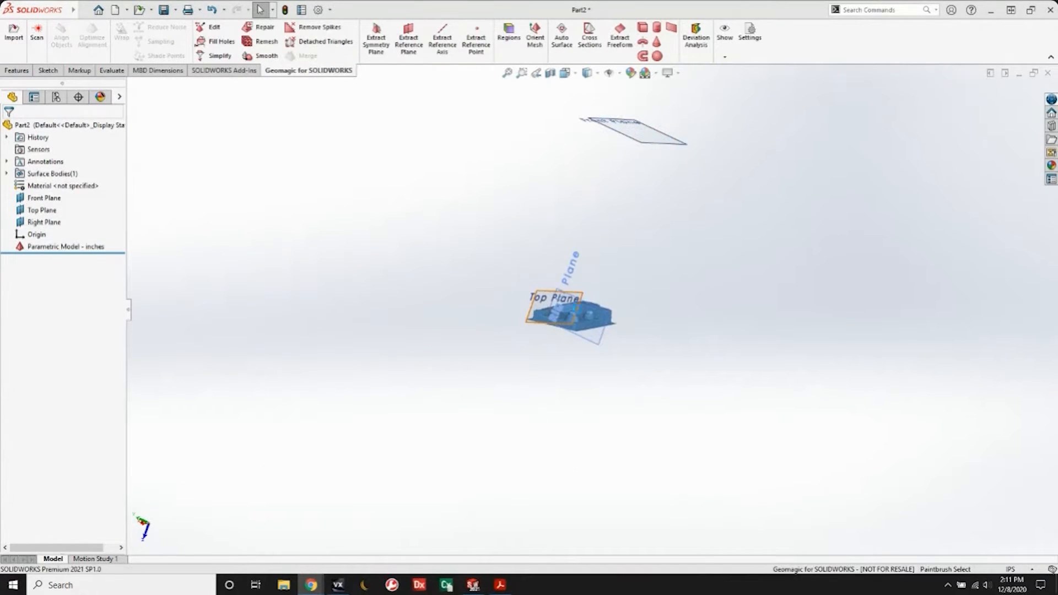
# Hide the Front, Top and Right planes.
pyautogui.click(44, 198)
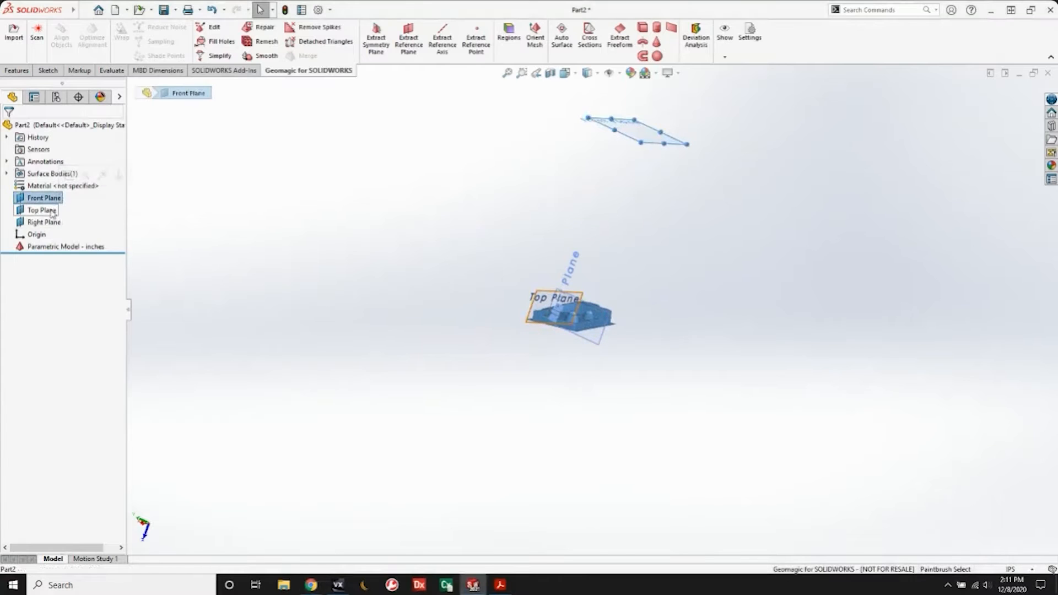
pyautogui.keyDown('shift'); pyautogui.click(45, 221); pyautogui.keyUp('shift')
pyautogui.click(56, 204)
pyautogui.rightClick(57, 204)
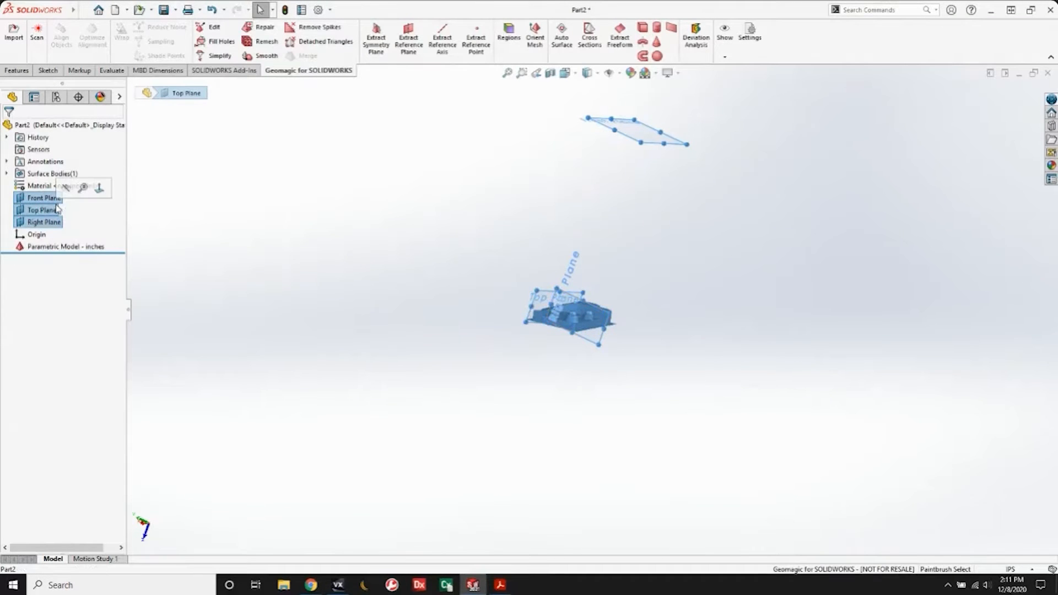
pyautogui.click(251, 263)
pyautogui.click(40, 200)
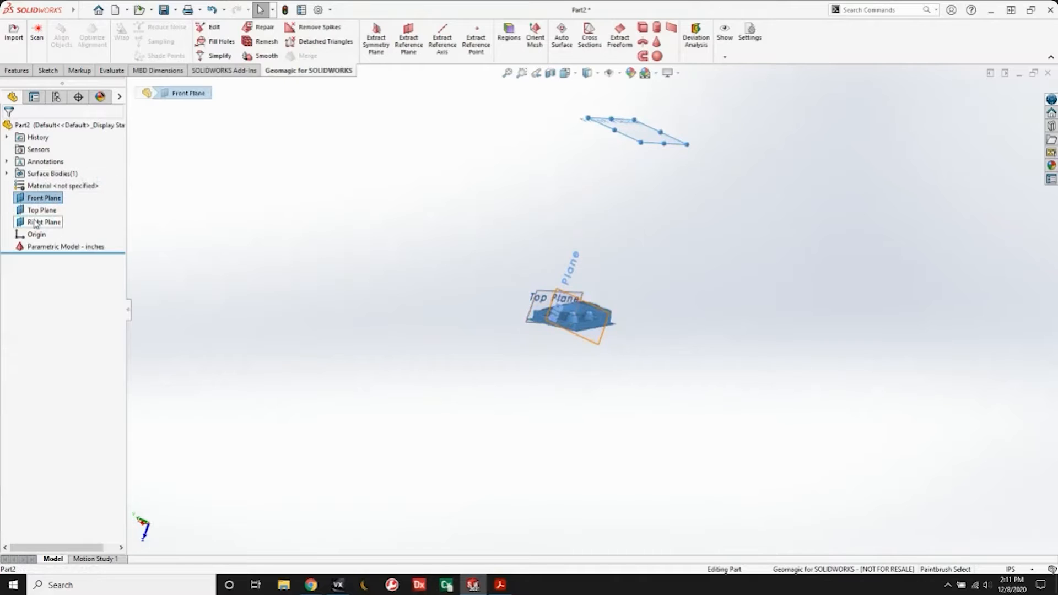
pyautogui.keyDown('shift'); pyautogui.click(36, 222); pyautogui.keyUp('shift')
pyautogui.click(56, 205)
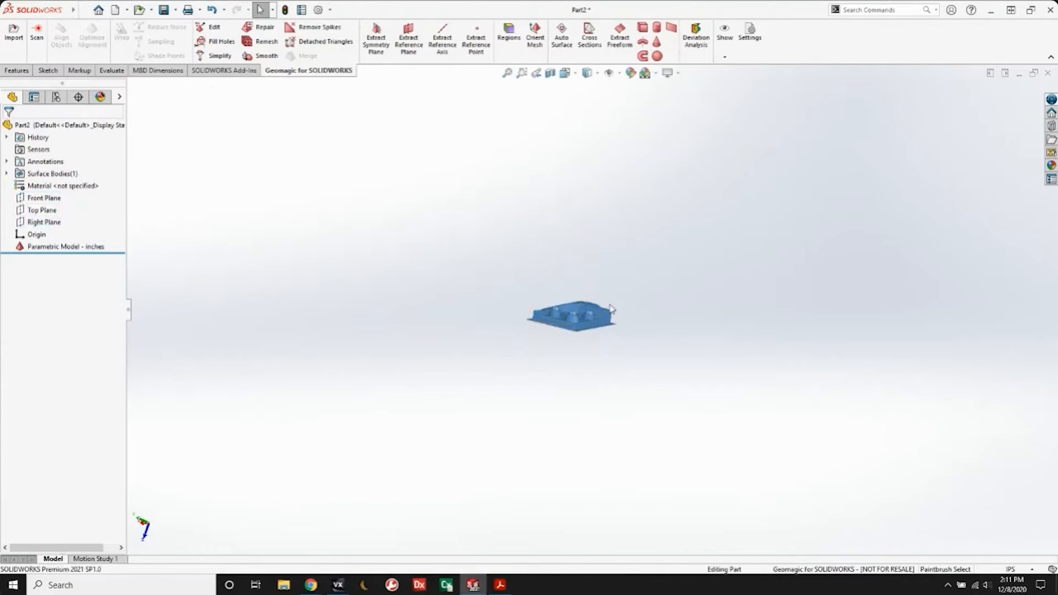
# Divide the imported mesh into shape-based regions using Curvature Sensitivity 70 and Connecting Region Width 60.
pyautogui.scroll(-3, 587, 323)
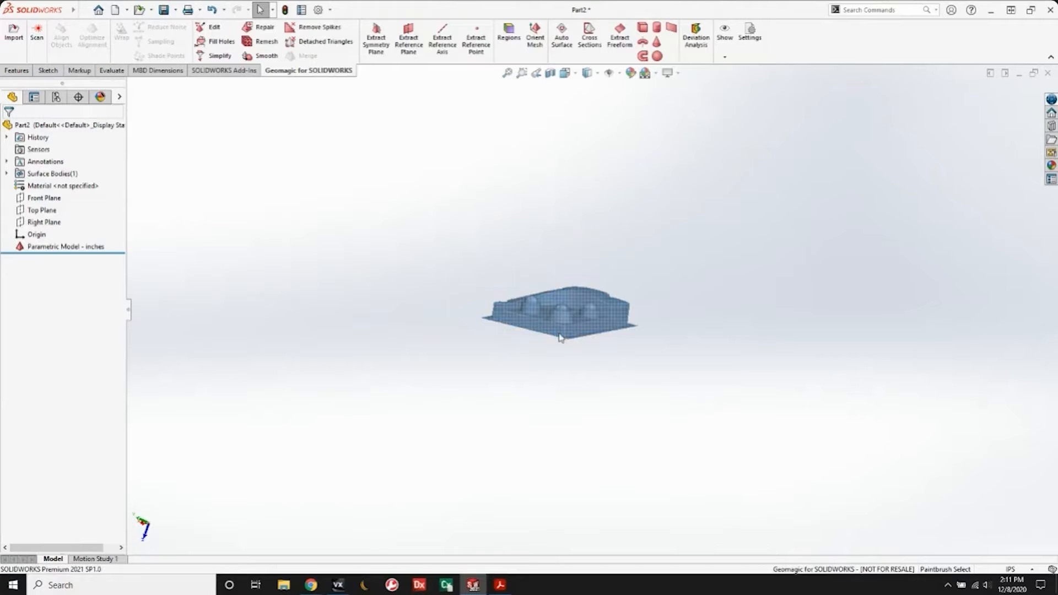
pyautogui.scroll(-3, 560, 337)
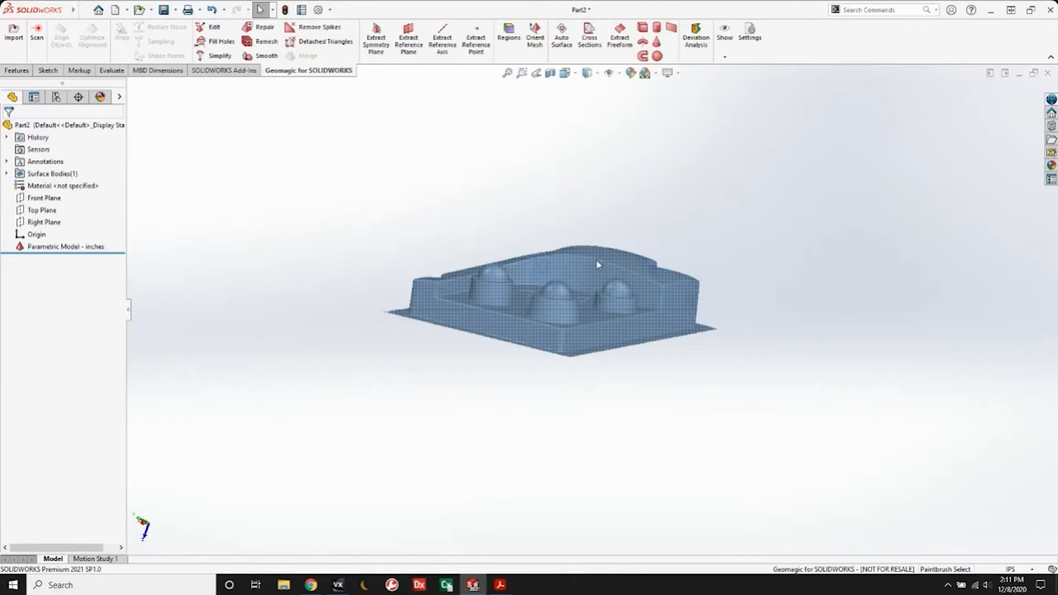
pyautogui.moveTo(598, 264); pyautogui.dragTo(598, 309, button='middle')
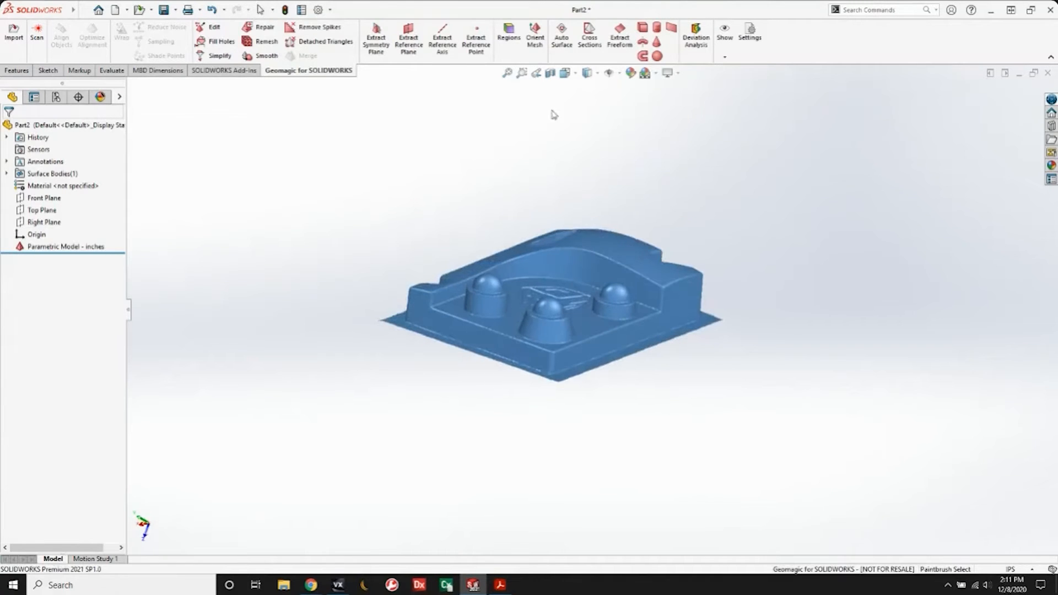
pyautogui.click(510, 32)
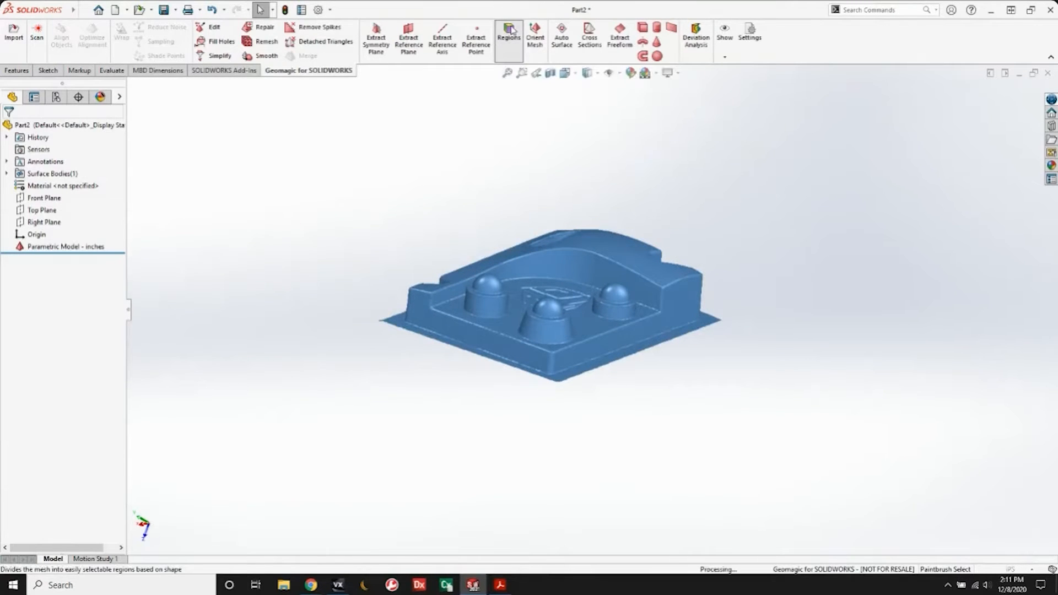
pyautogui.scroll(-1, 586, 260)
pyautogui.moveTo(586, 259); pyautogui.dragTo(581, 302, button='middle')
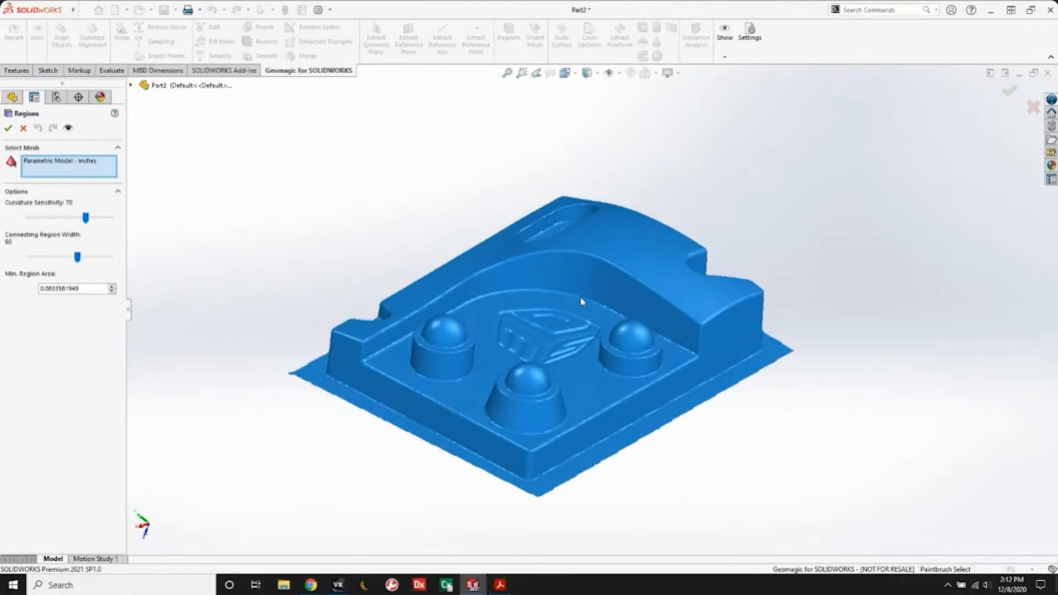
pyautogui.click(9, 127)
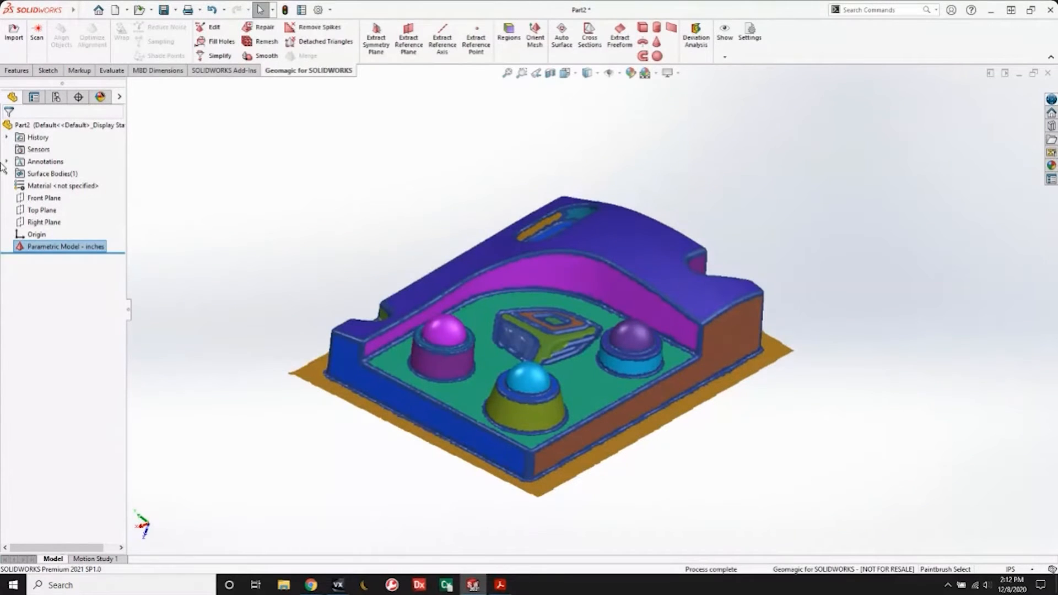
# Extract a reference plane from the flat ground region surrounding the base of the scanned part.
pyautogui.moveTo(441, 223); pyautogui.dragTo(469, 241, button='middle')
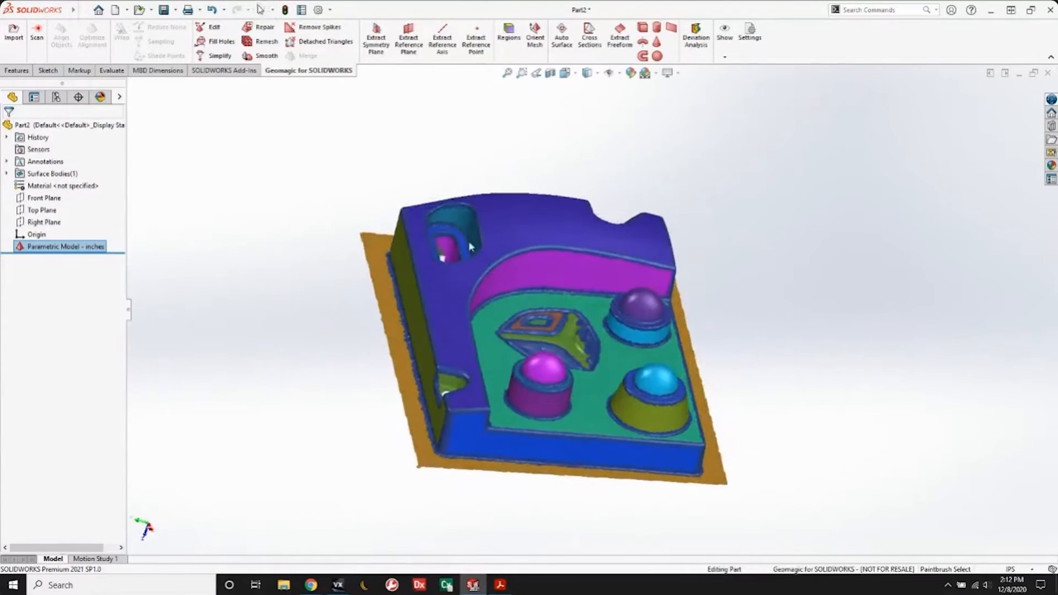
pyautogui.click(413, 47)
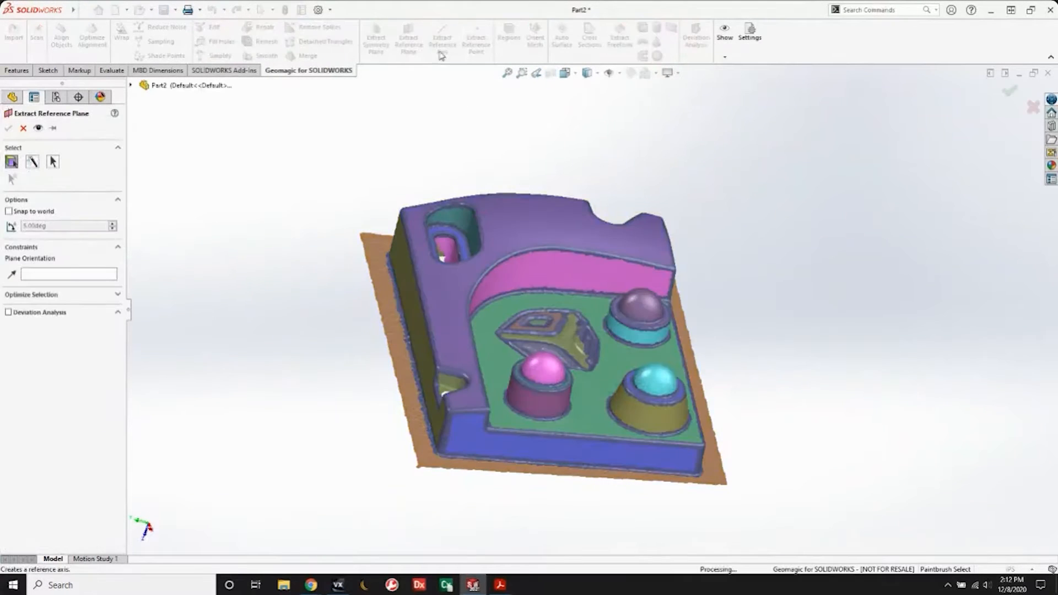
pyautogui.click(378, 268)
pyautogui.moveTo(257, 399); pyautogui.dragTo(348, 375, button='middle')
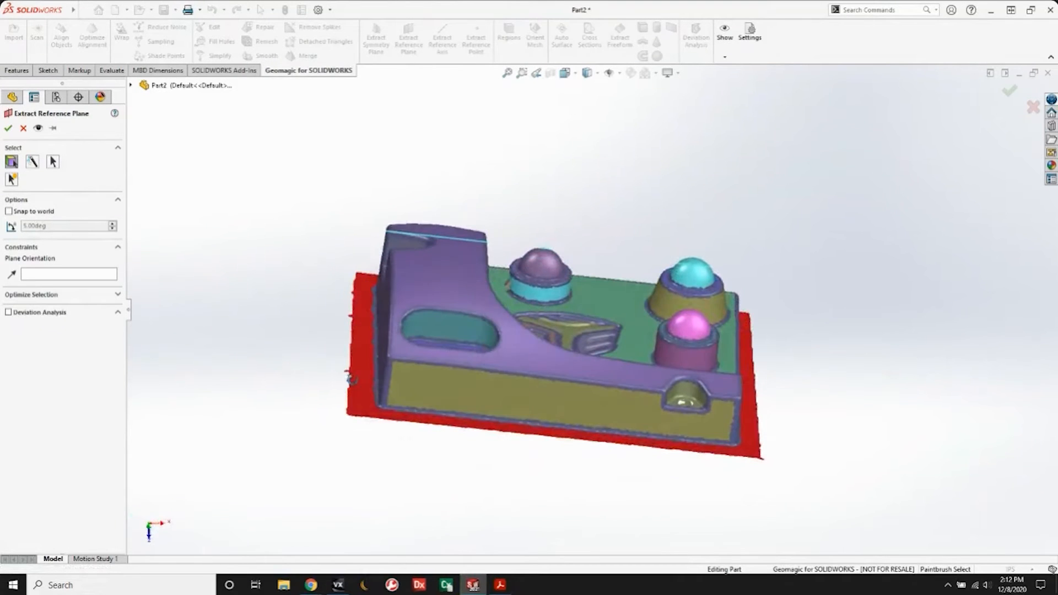
pyautogui.click(8, 131)
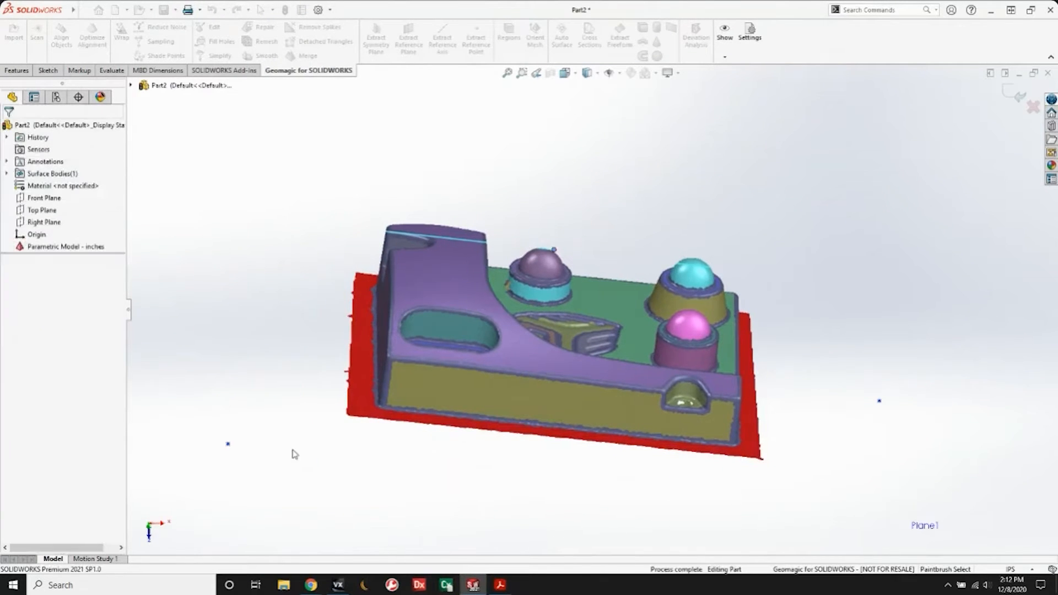
pyautogui.moveTo(378, 440)
pyautogui.mouseDown(button='middle')
pyautogui.moveTo(359, 460)
pyautogui.moveTo(378, 463)
pyautogui.moveTo(433, 422)
pyautogui.mouseUp(button='middle')
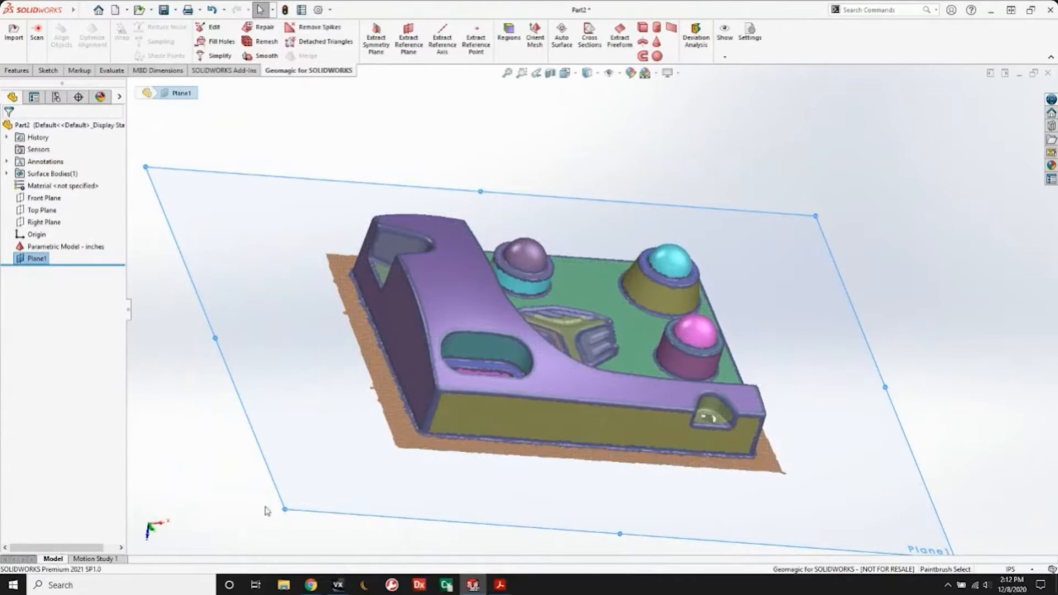
pyautogui.click(248, 480)
# Extract a second reference plane from the long olive side wall below the elongated pocket.
pyautogui.moveTo(526, 484); pyautogui.dragTo(439, 432, button='middle')
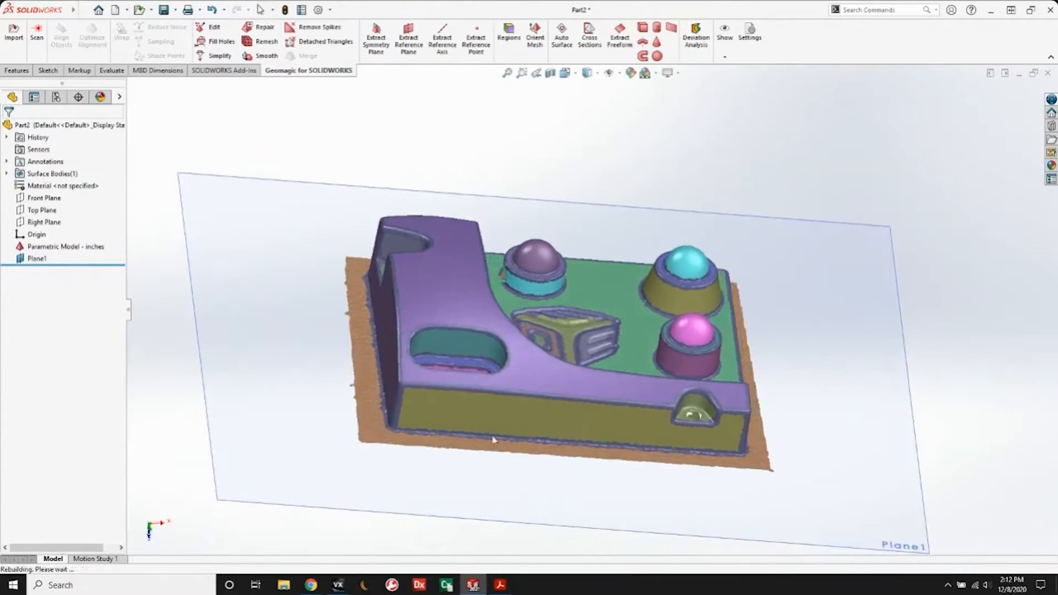
pyautogui.click(409, 45)
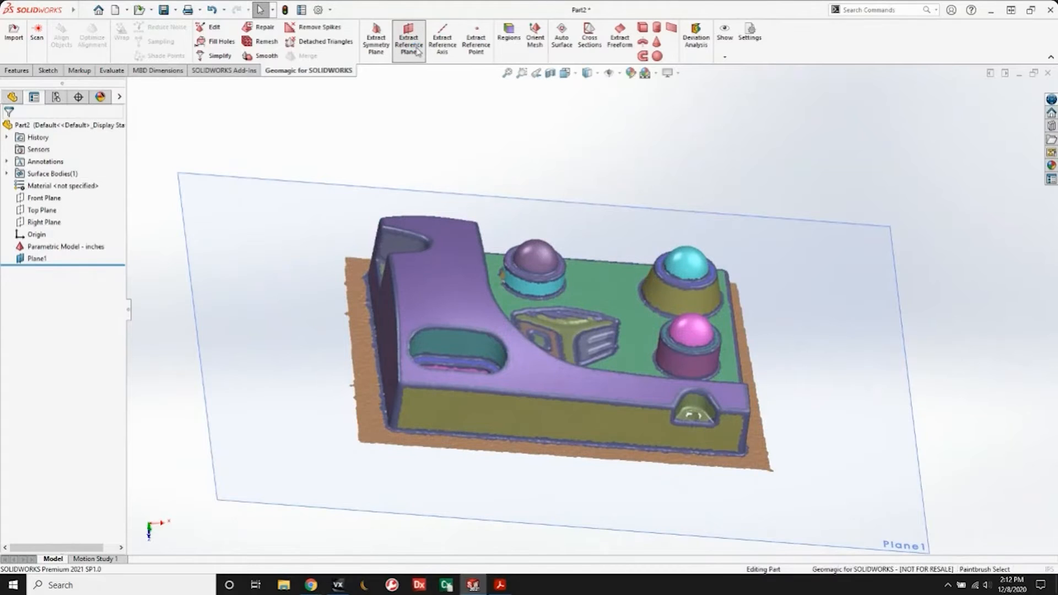
pyautogui.click(463, 434)
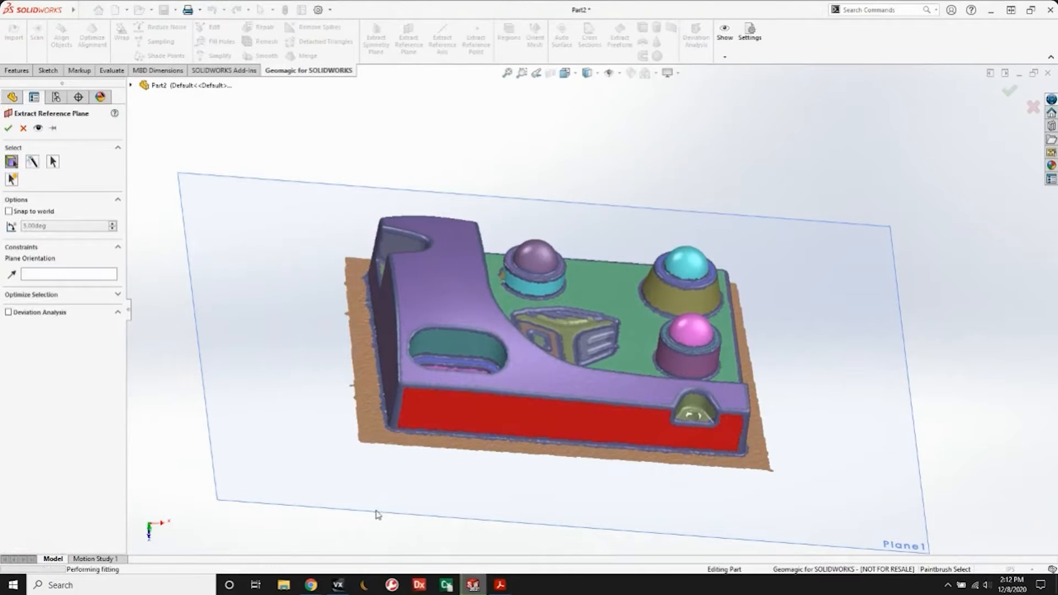
pyautogui.click(8, 129)
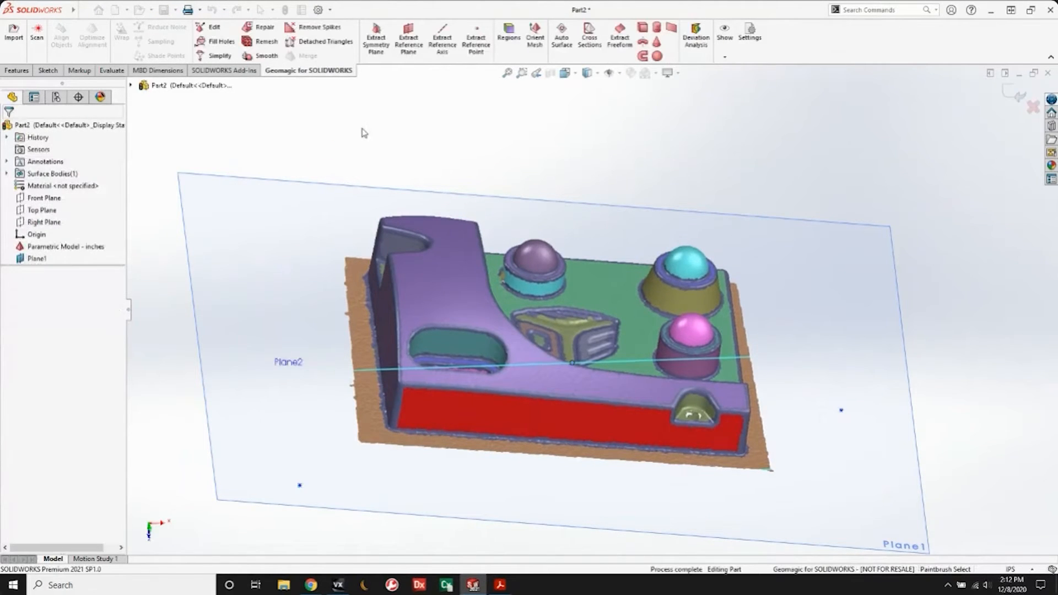
# Extract a third reference plane from the adjacent side wall at the tall end of the part.
pyautogui.click(401, 45)
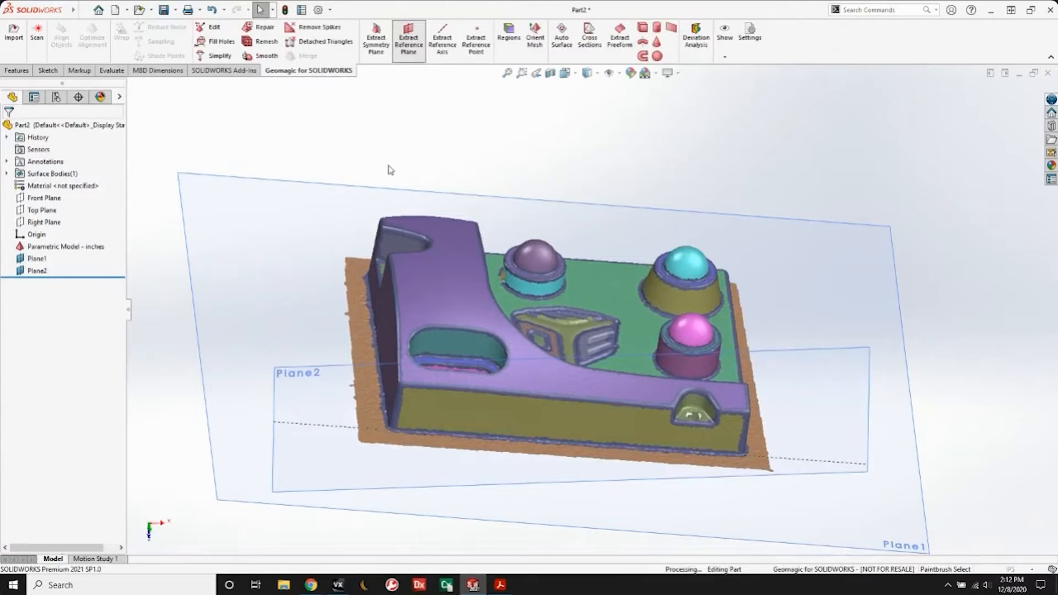
pyautogui.click(382, 331)
pyautogui.click(8, 128)
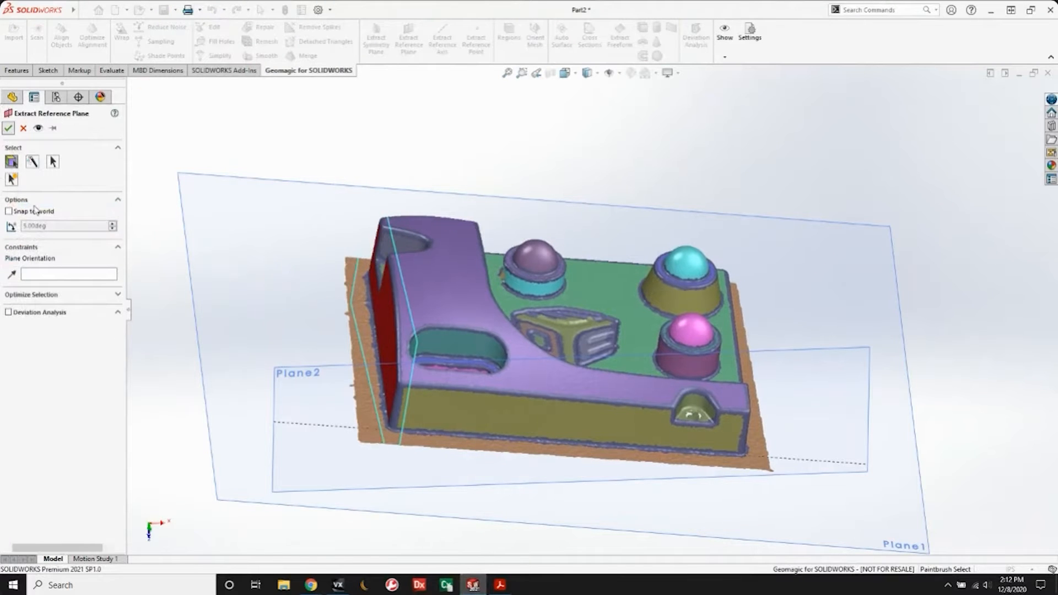
pyautogui.moveTo(499, 321); pyautogui.dragTo(413, 474, button='middle')
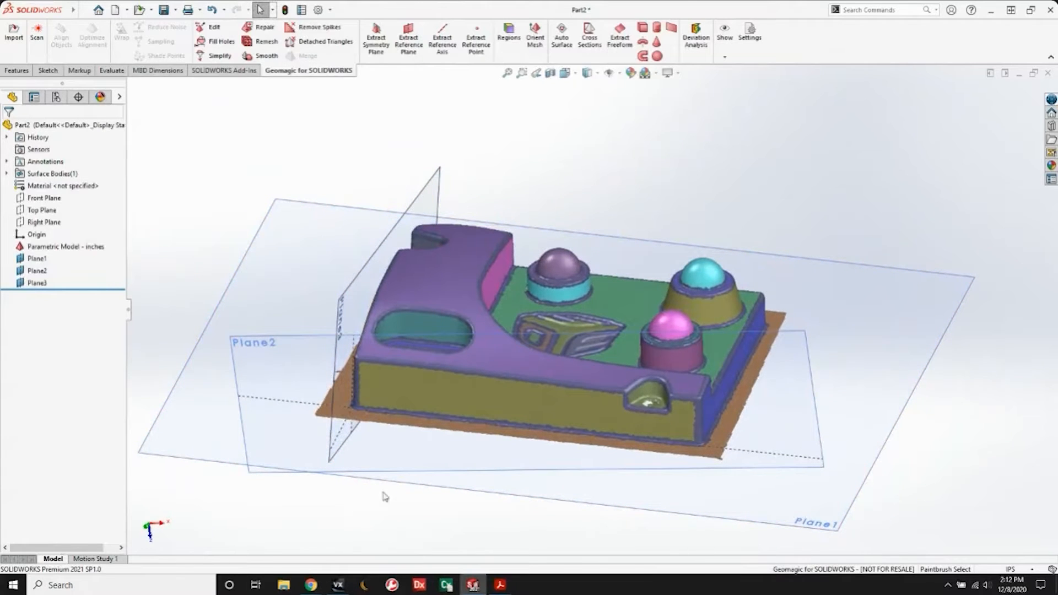
# Create a reference axis from two planes, where Plane2 and Plane3 of the side walls intersect.
pyautogui.click(17, 71)
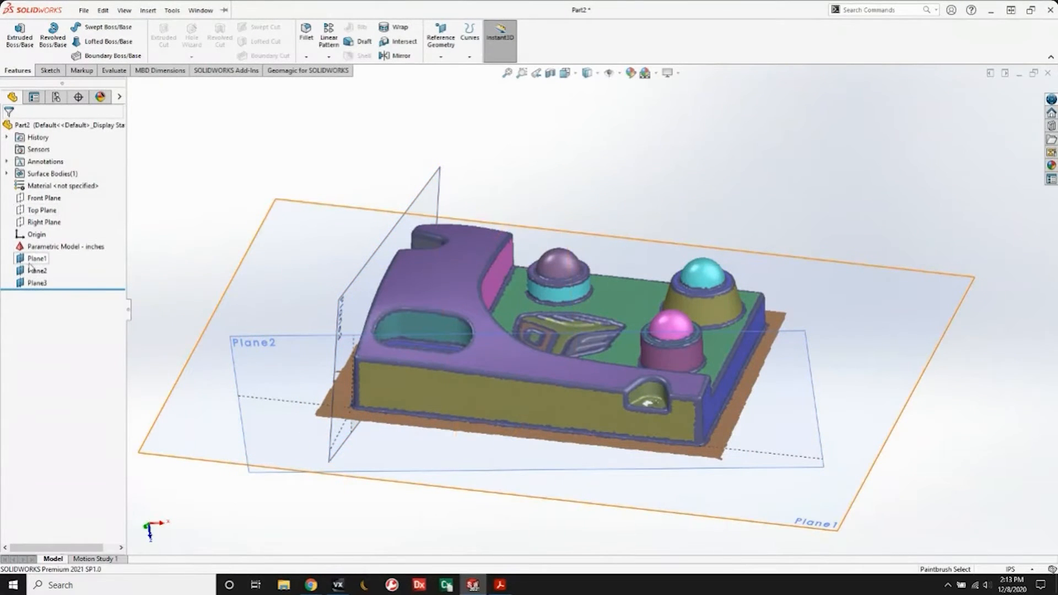
pyautogui.click(440, 58)
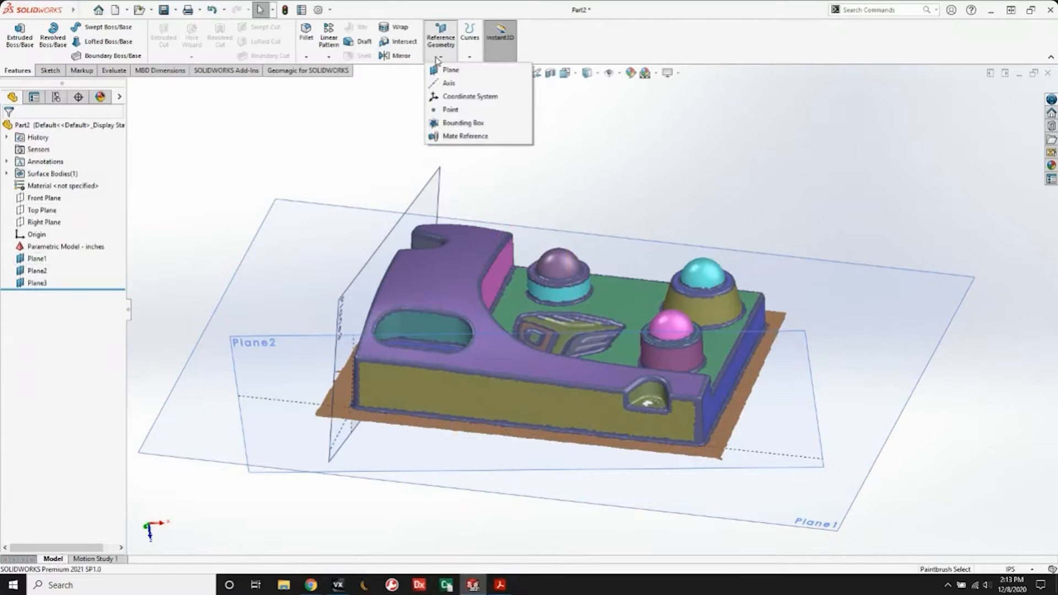
pyautogui.click(451, 84)
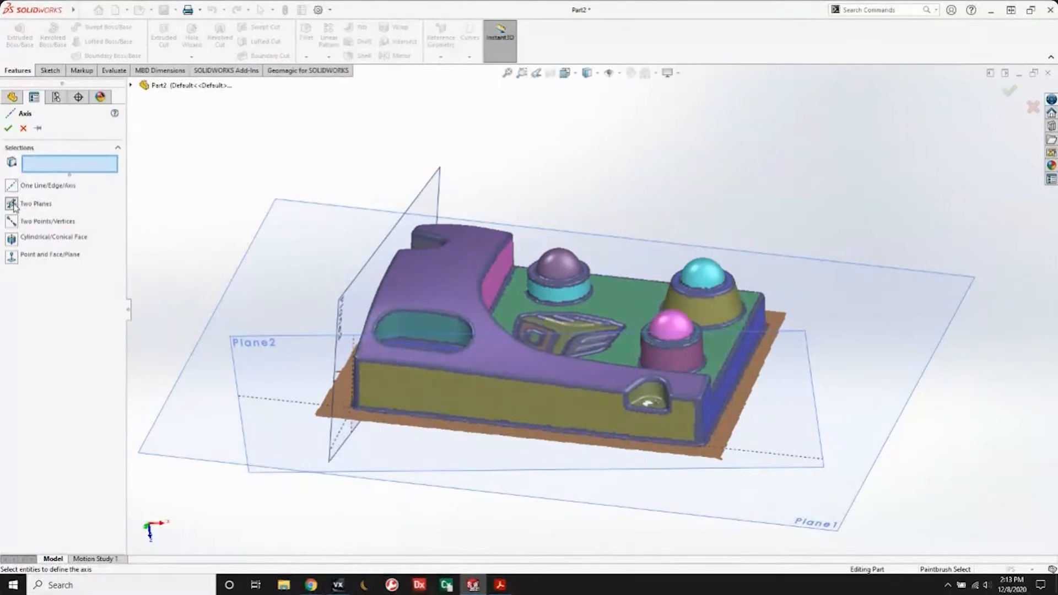
pyautogui.click(13, 205)
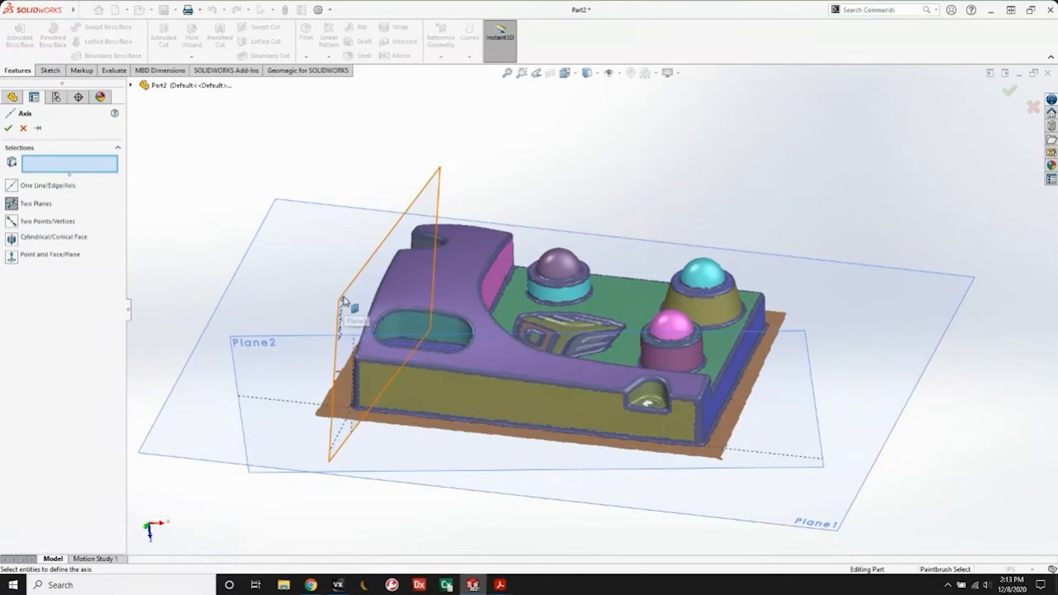
pyautogui.click(348, 307)
pyautogui.click(304, 361)
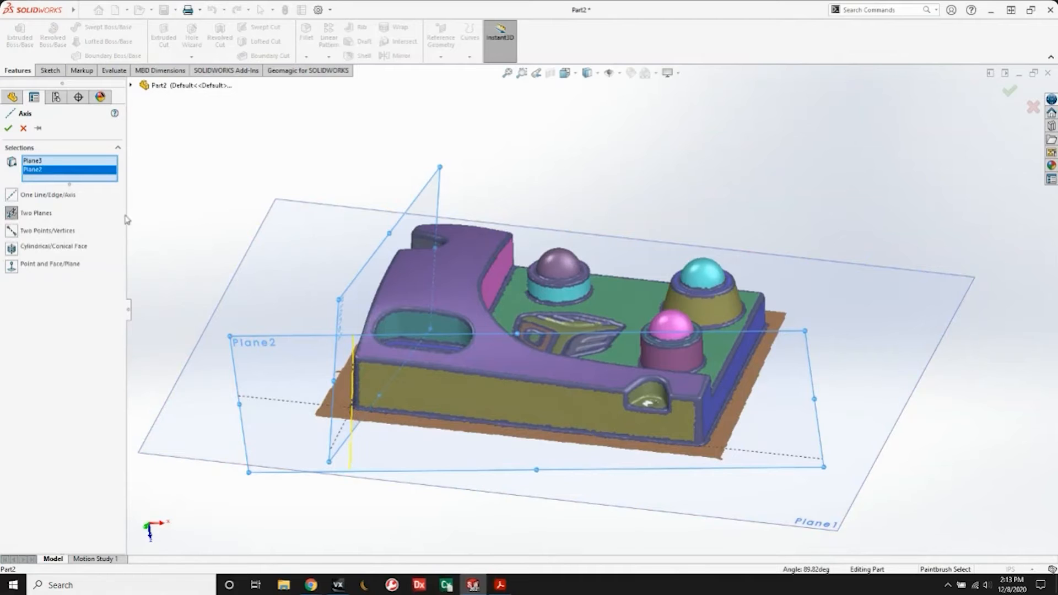
pyautogui.click(9, 128)
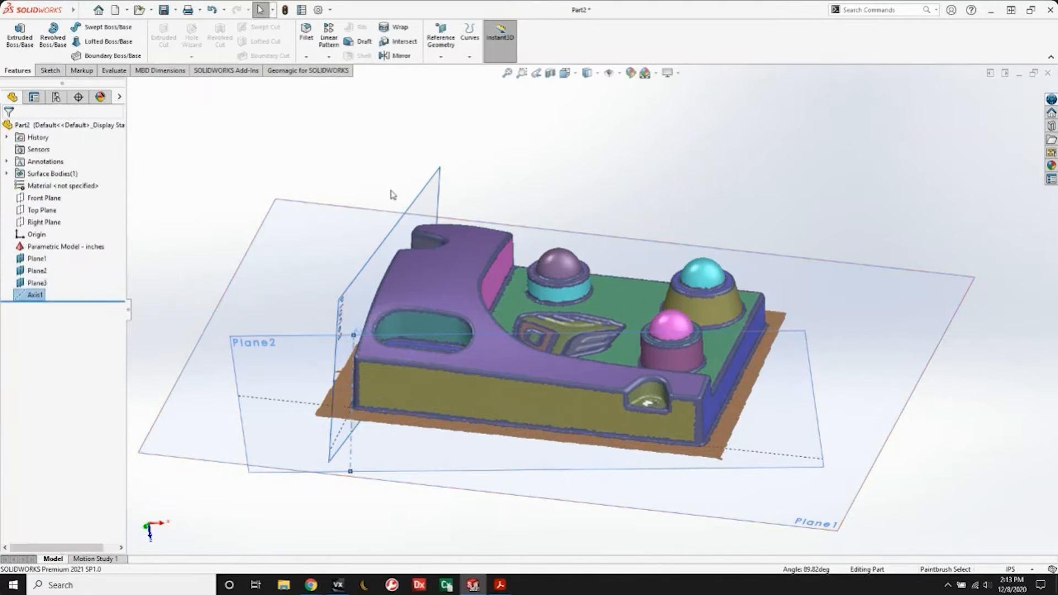
# Create a reference point at the intersection of Axis1 and the base plane, Plane1.
pyautogui.click(441, 57)
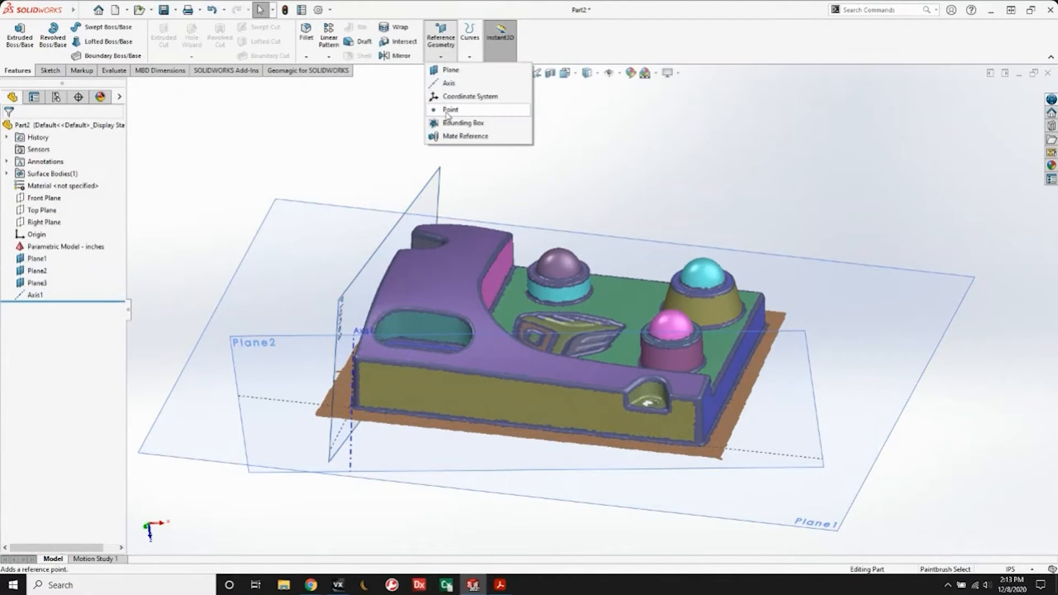
pyautogui.click(450, 109)
pyautogui.scroll(2, 307, 437)
pyautogui.scroll(-5, 432, 371)
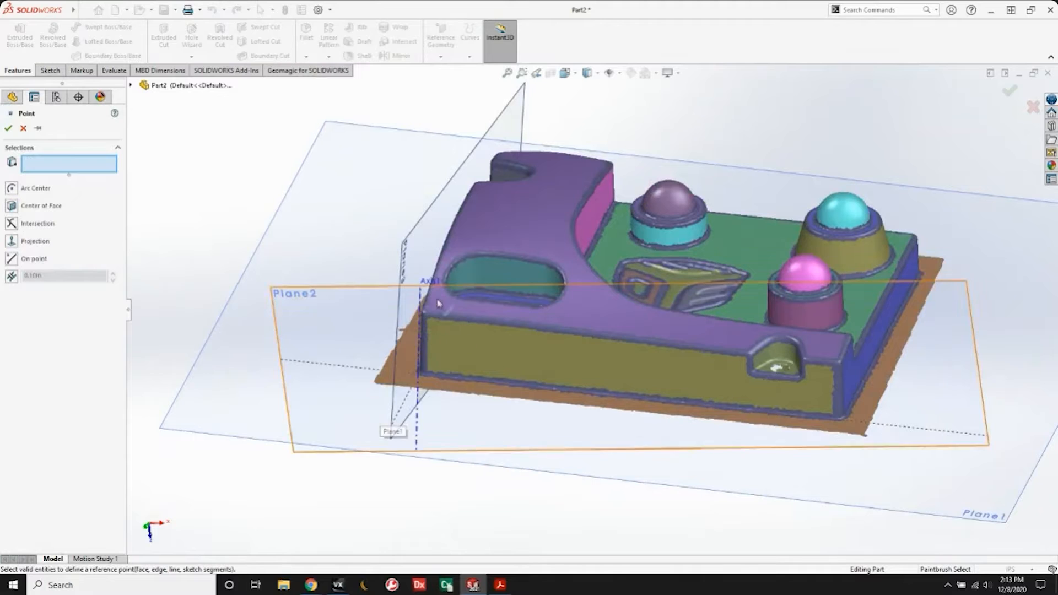
pyautogui.click(10, 227)
pyautogui.click(420, 297)
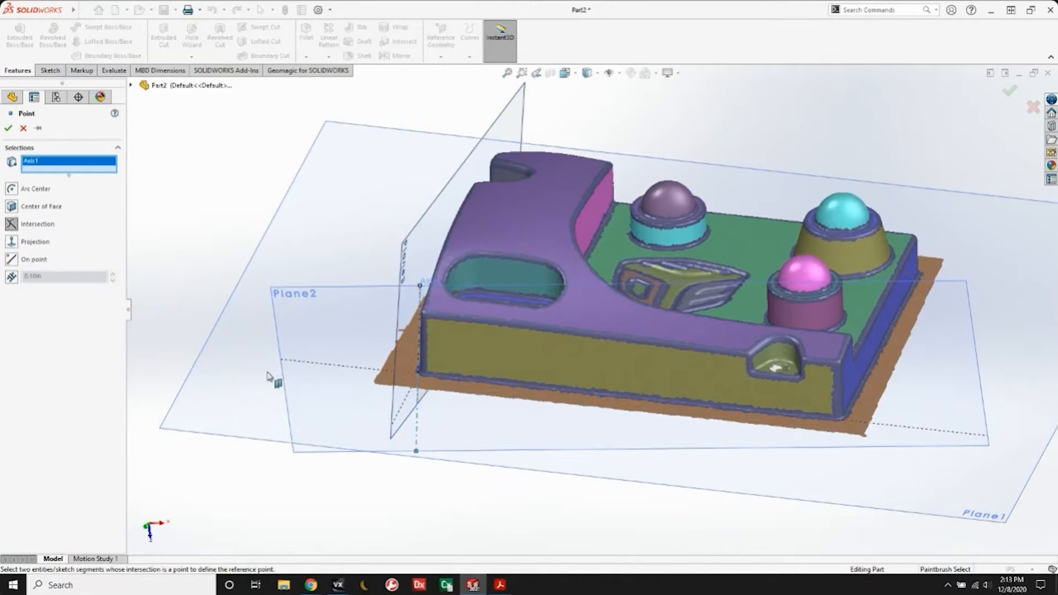
pyautogui.click(239, 384)
pyautogui.moveTo(276, 499); pyautogui.dragTo(283, 497, button='middle')
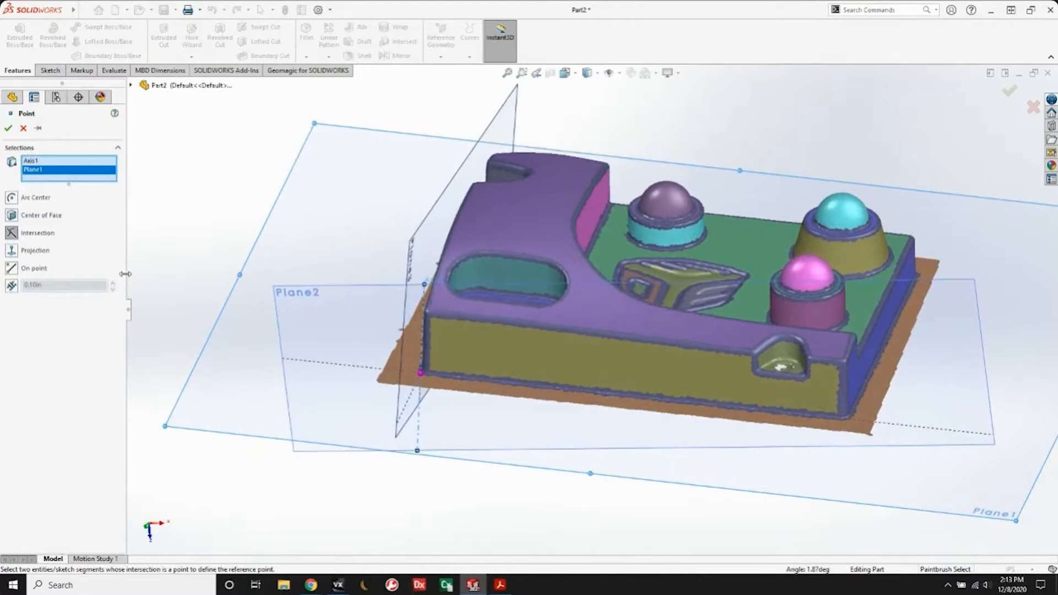
pyautogui.click(7, 128)
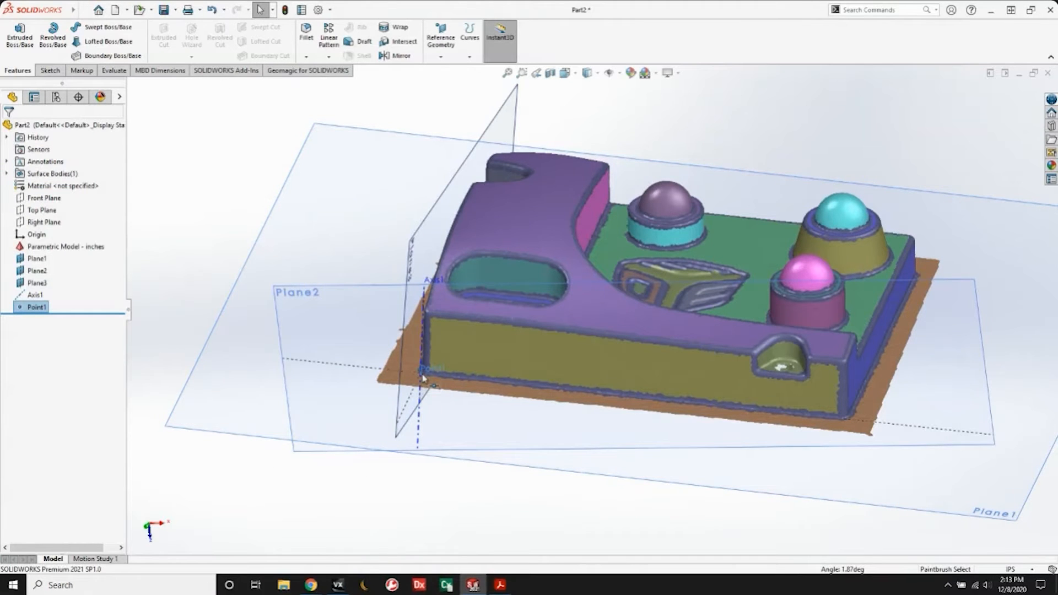
# Create a second reference axis where the long side wall's Plane2 meets the base plane, Plane1.
pyautogui.moveTo(343, 355); pyautogui.dragTo(598, 409, button='middle')
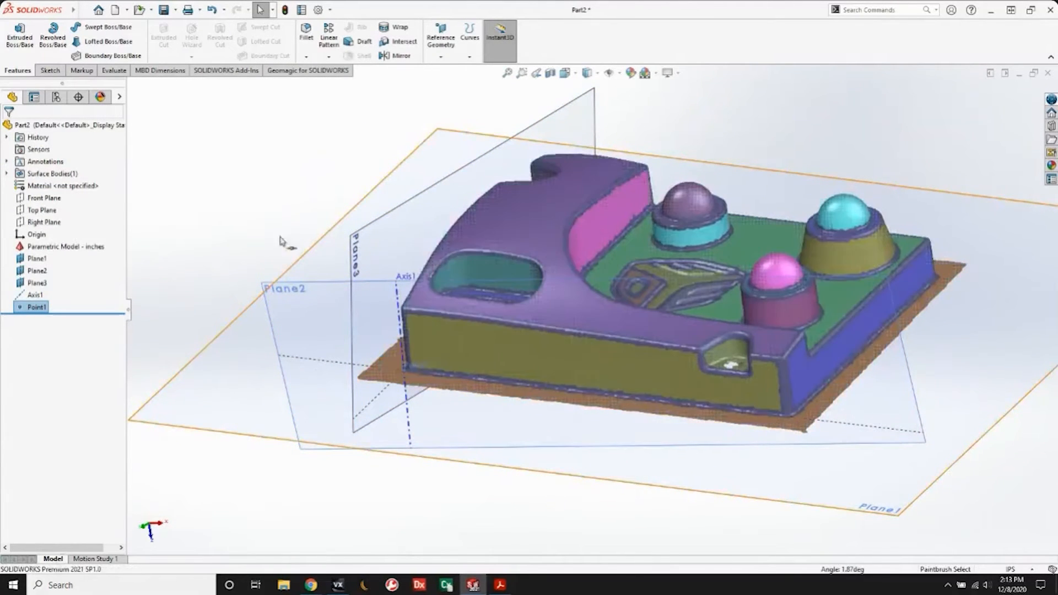
pyautogui.click(441, 41)
pyautogui.click(446, 85)
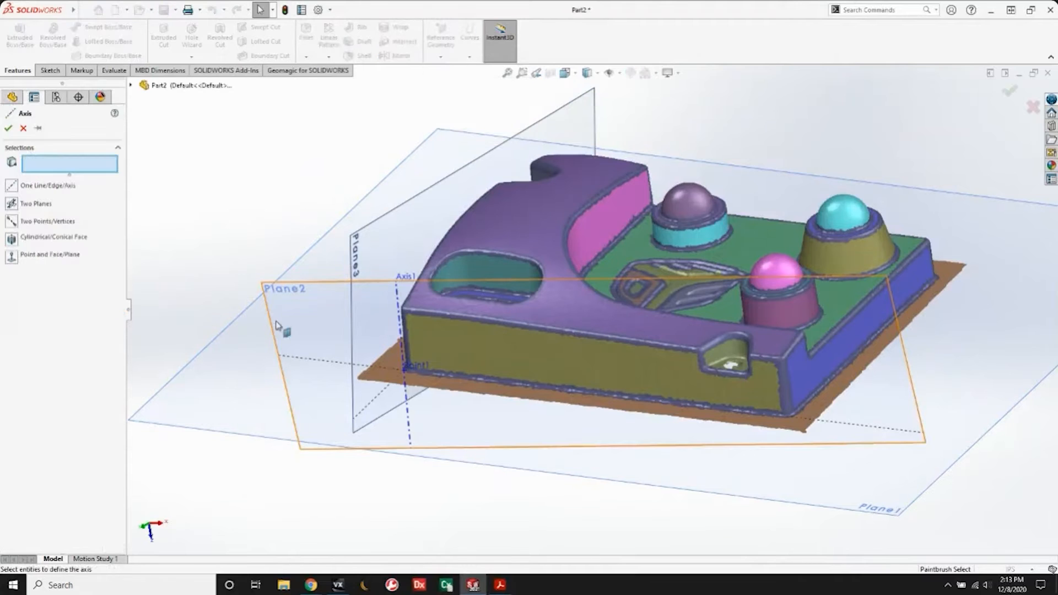
pyautogui.click(330, 283)
pyautogui.click(237, 433)
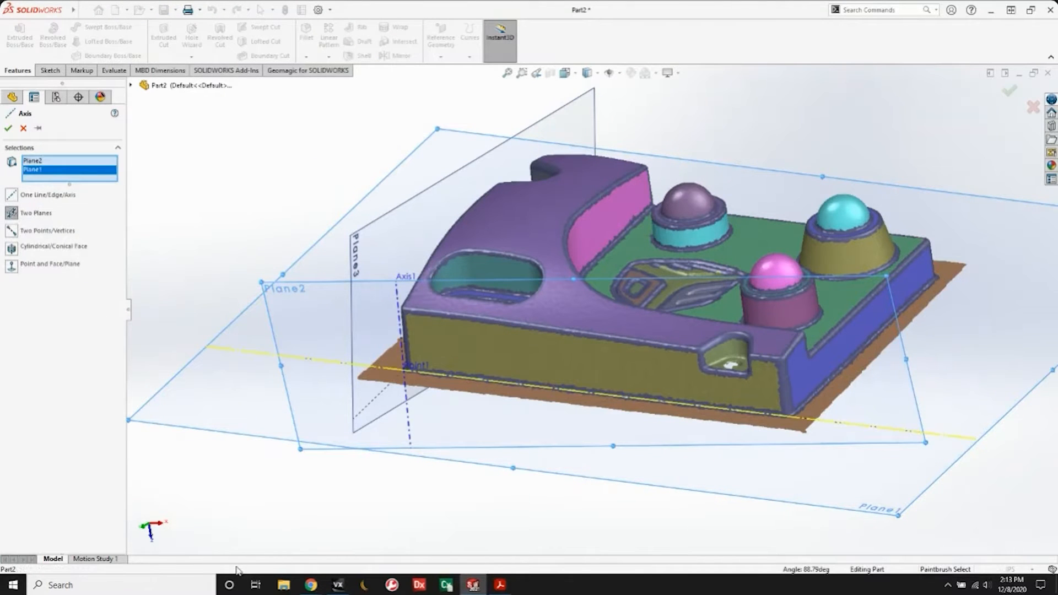
pyautogui.click(9, 129)
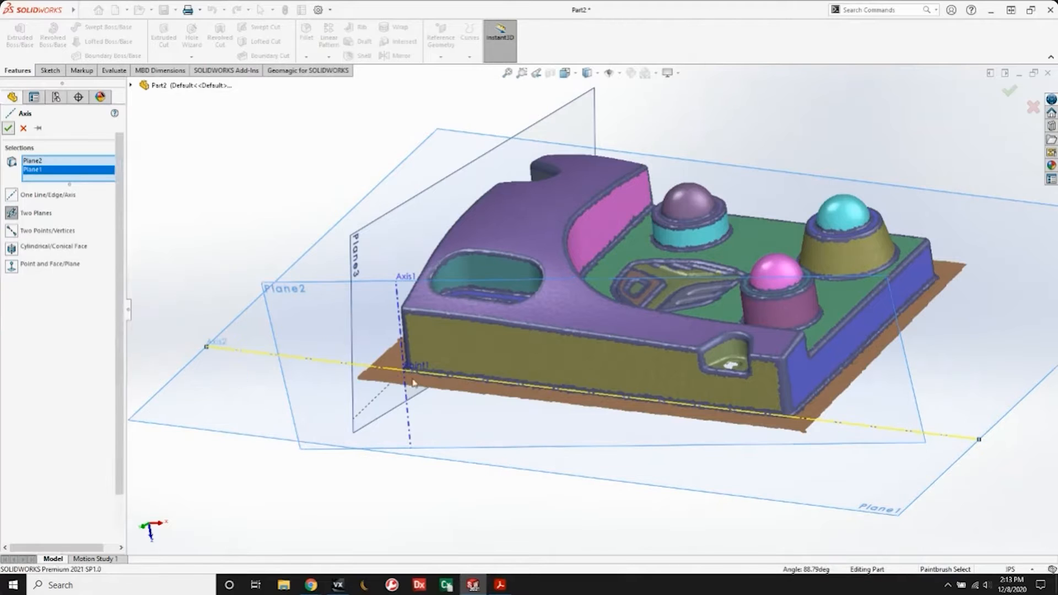
# Start Orient Mesh on the imported mesh and assign Point1 as its moving origin.
pyautogui.click(309, 70)
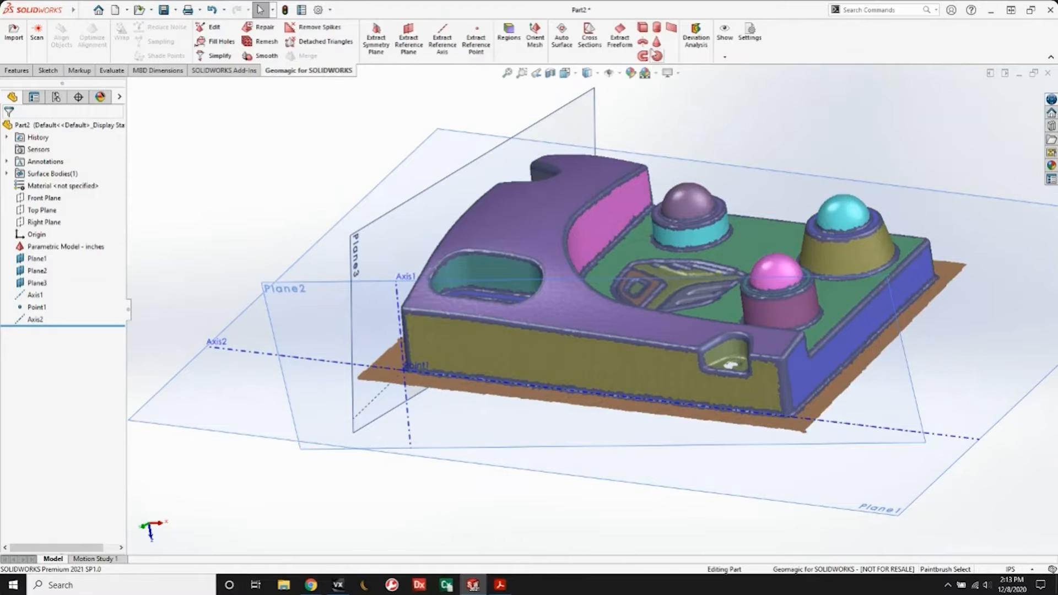
pyautogui.click(536, 41)
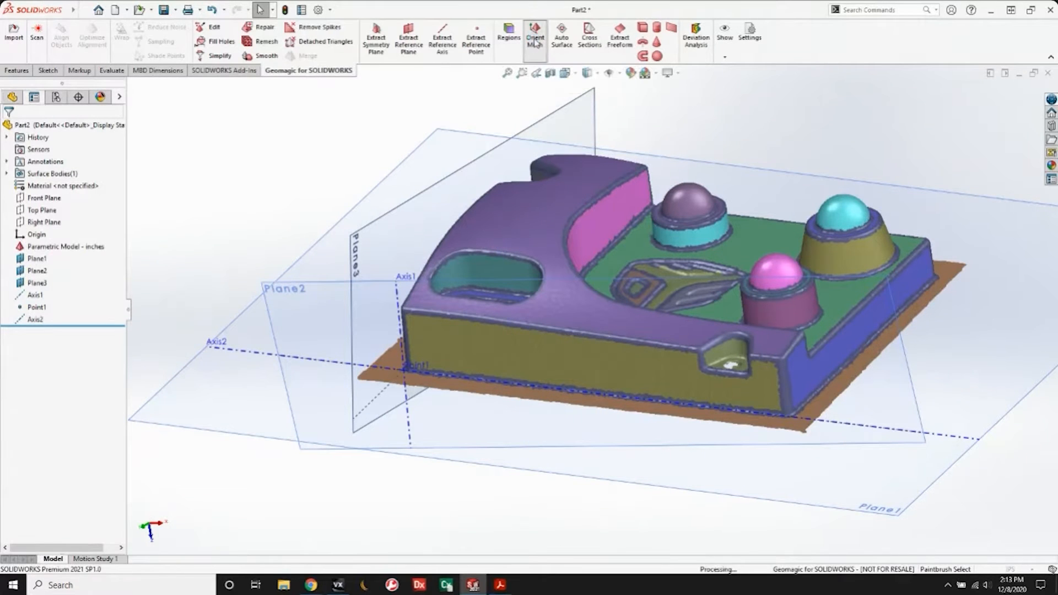
pyautogui.moveTo(307, 216); pyautogui.dragTo(271, 194, button='middle')
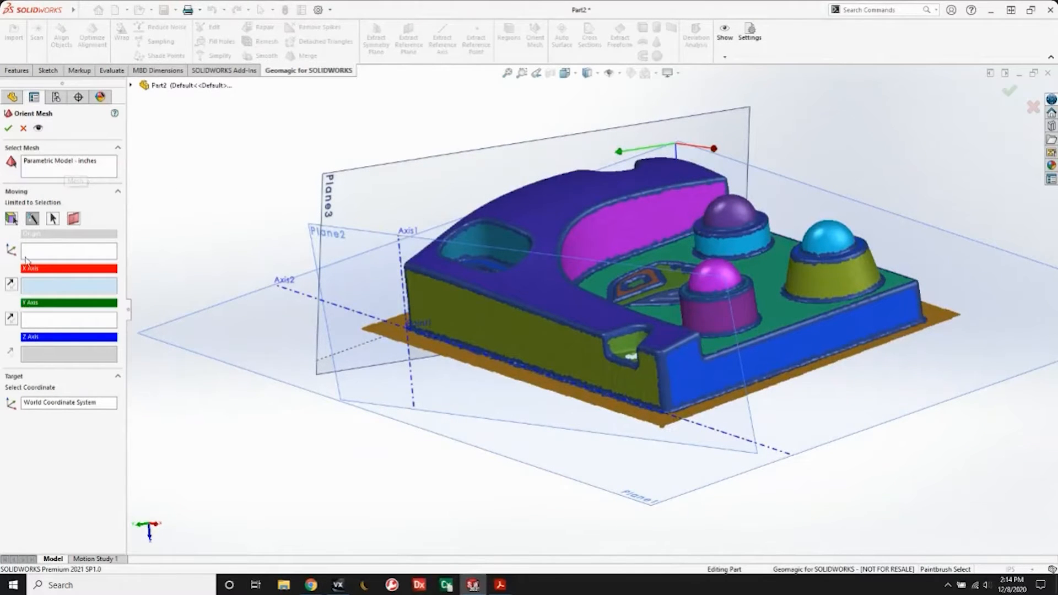
pyautogui.click(62, 252)
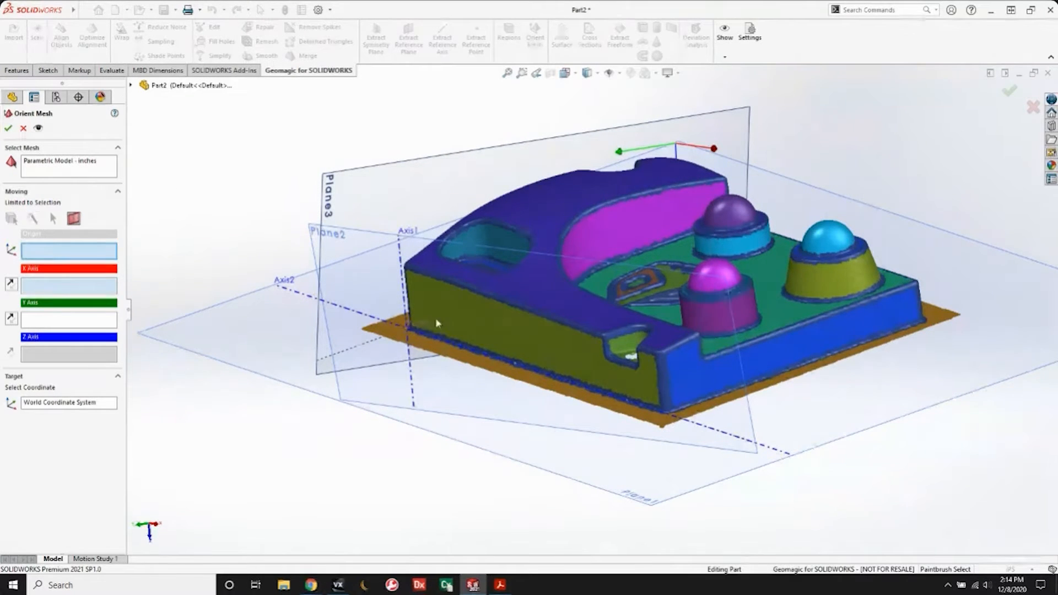
pyautogui.click(409, 332)
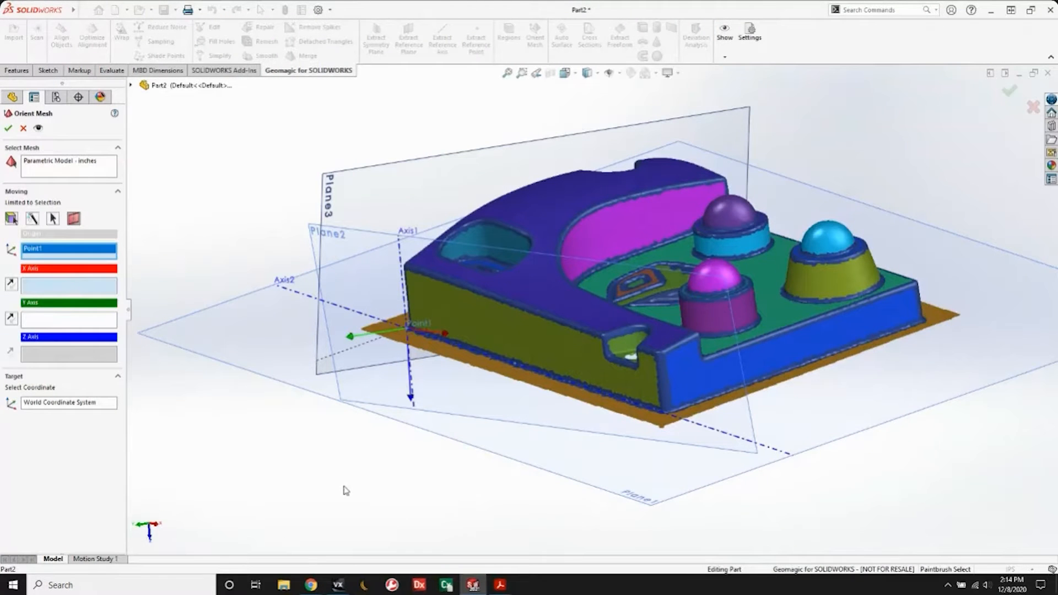
# Assign Axis2, along the base of the long side wall, as the moving Z axis for the mesh orientation.
pyautogui.moveTo(337, 298); pyautogui.dragTo(635, 229, button='middle')
pyautogui.scroll(-1, 749, 265)
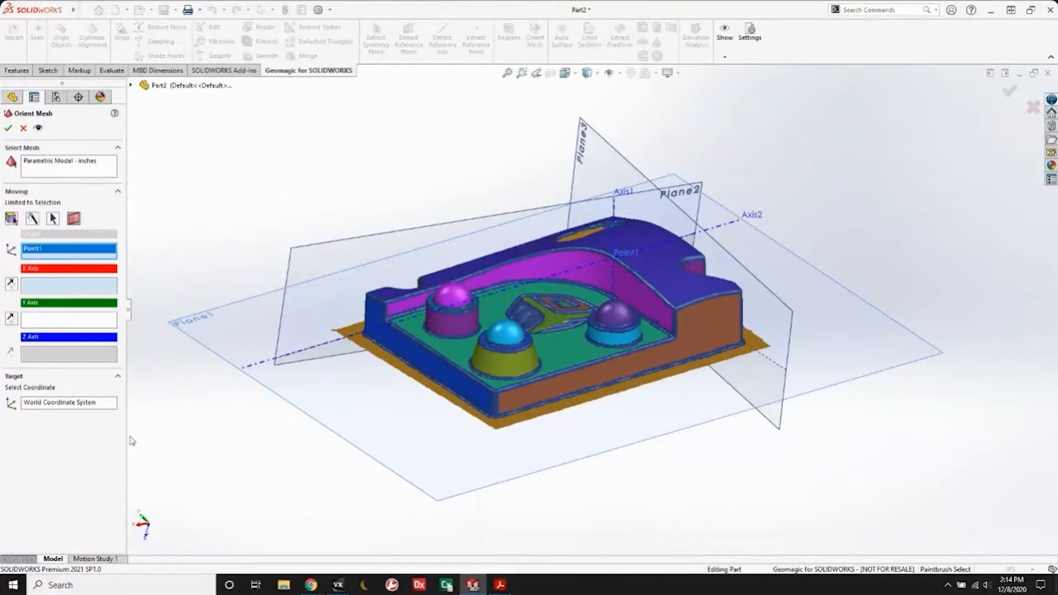
pyautogui.click(43, 358)
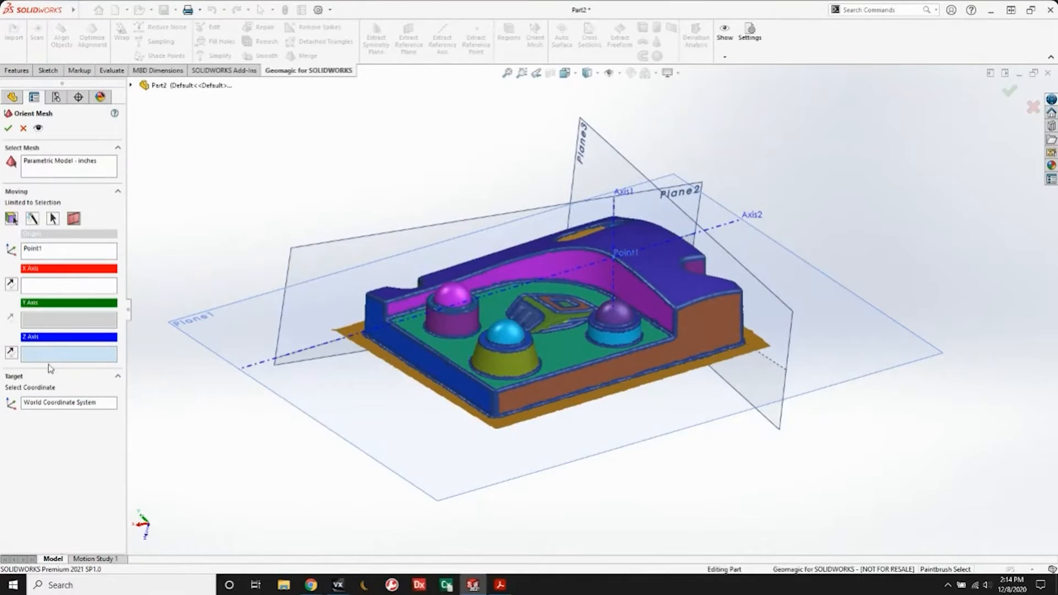
pyautogui.click(263, 368)
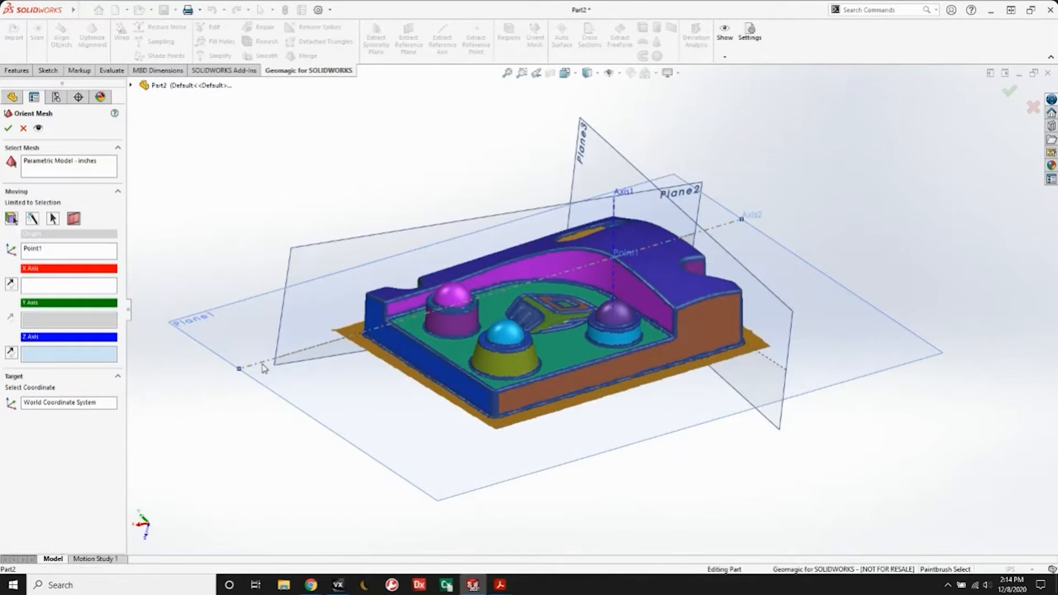
pyautogui.moveTo(263, 338); pyautogui.dragTo(336, 375, button='middle')
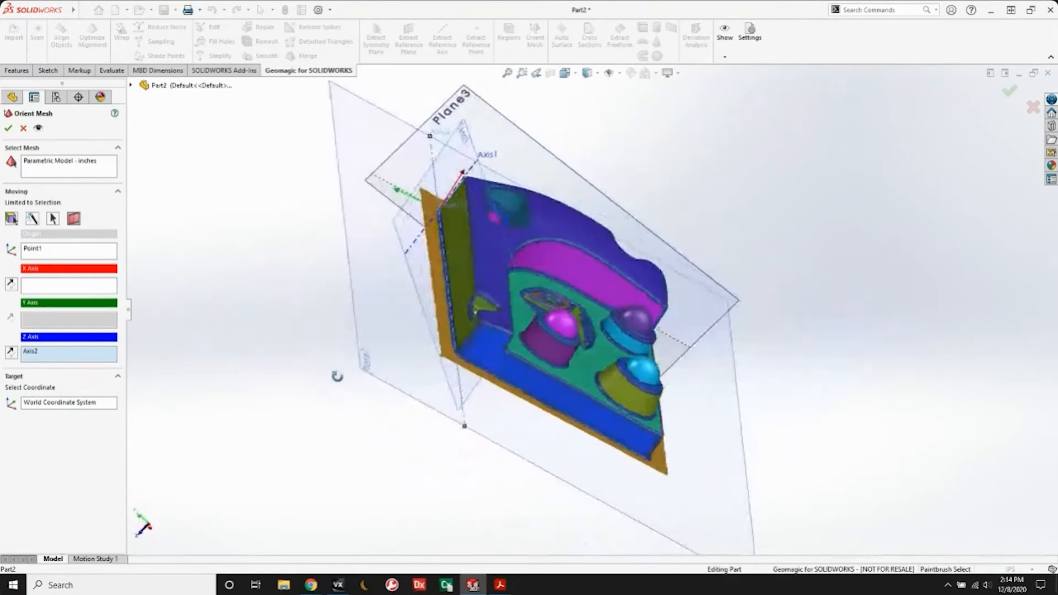
pyautogui.moveTo(481, 278); pyautogui.dragTo(331, 242, button='middle')
# Assign Plane1 as the moving Y axis, reverse its direction, and apply the mesh orientation to the World Coordinate System.
pyautogui.click(52, 320)
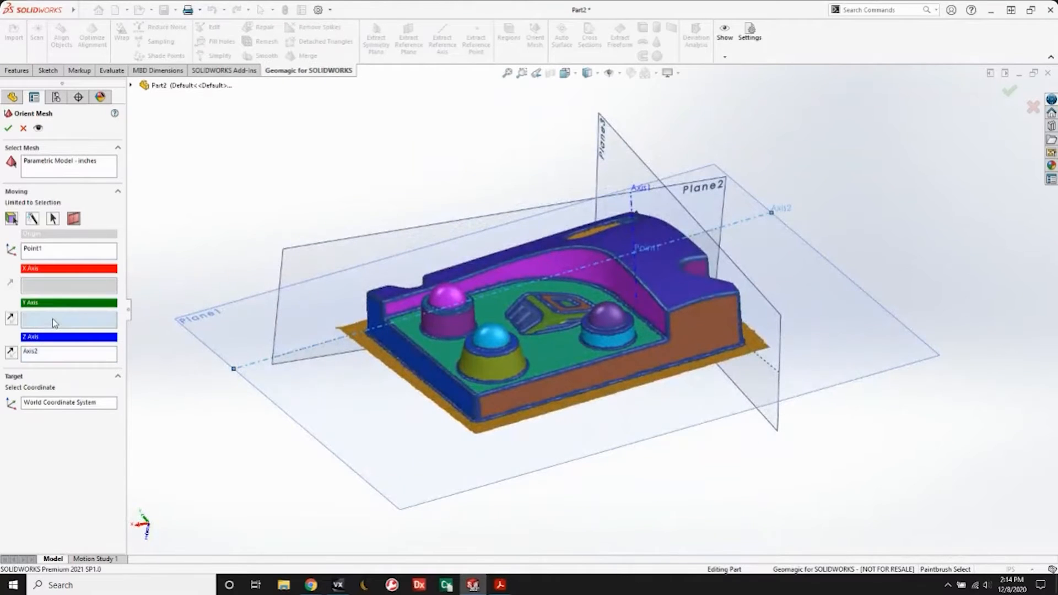
pyautogui.click(336, 375)
pyautogui.moveTo(343, 379); pyautogui.dragTo(434, 365, button='middle')
pyautogui.moveTo(373, 350)
pyautogui.mouseDown(button='middle')
pyautogui.moveTo(413, 397)
pyautogui.moveTo(383, 367)
pyautogui.mouseUp(button='middle')
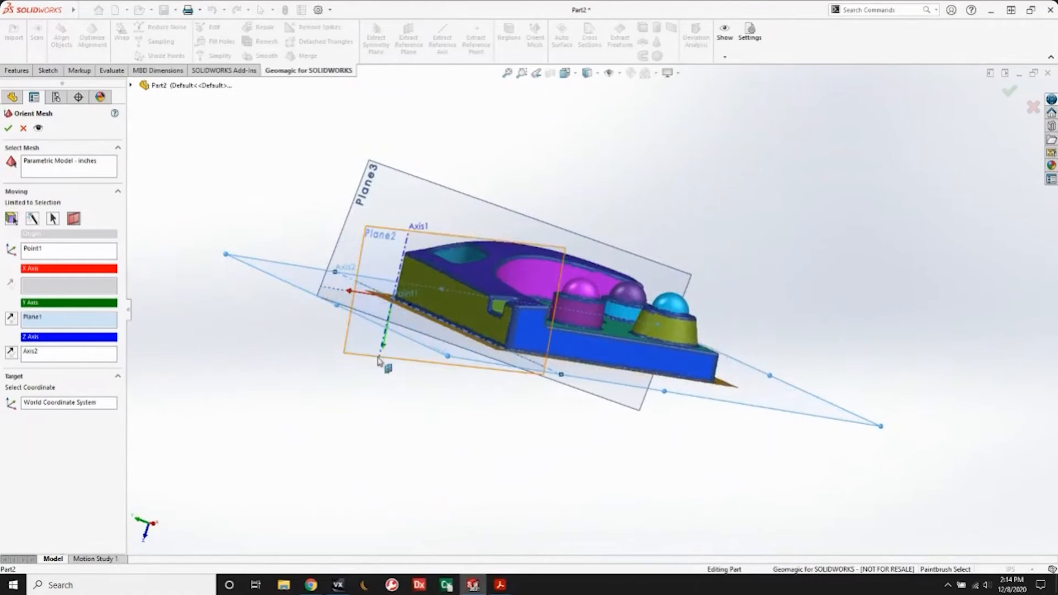
pyautogui.click(11, 318)
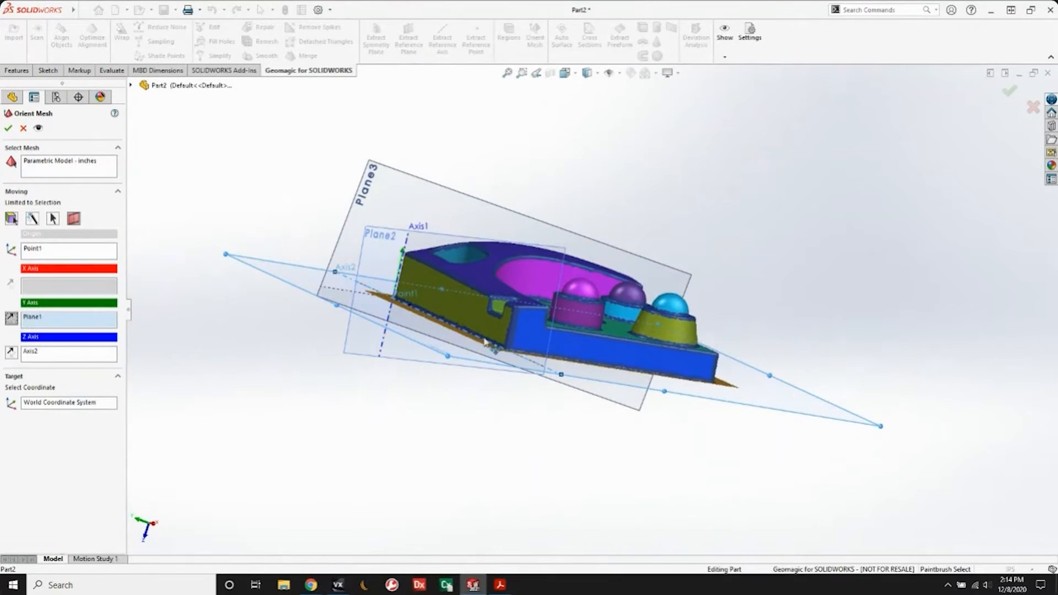
pyautogui.scroll(-5, 510, 277)
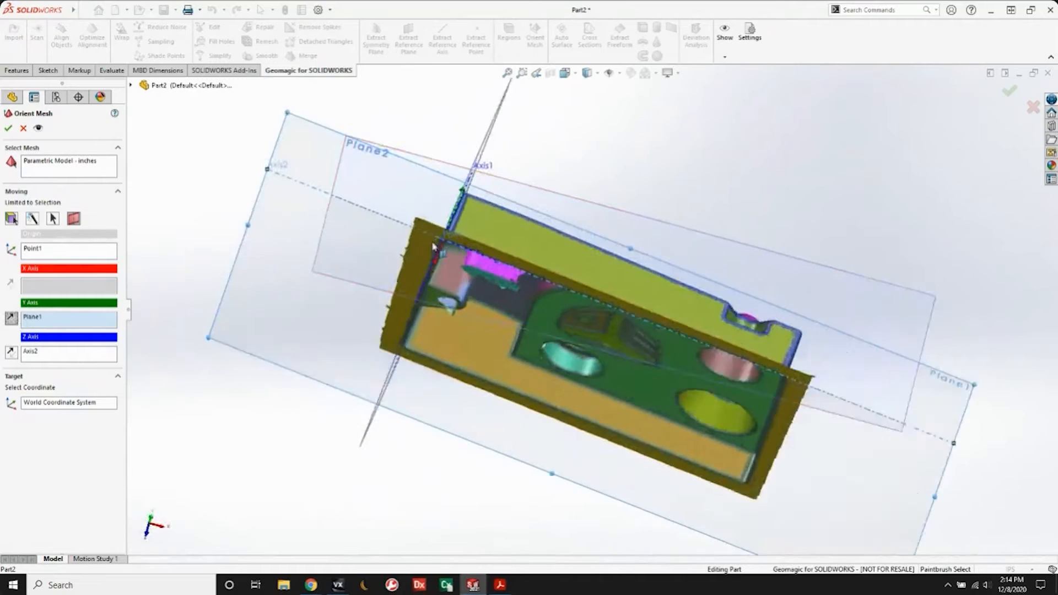
pyautogui.scroll(4, 601, 302)
pyautogui.moveTo(549, 300); pyautogui.dragTo(463, 286, button='middle')
pyautogui.click(8, 127)
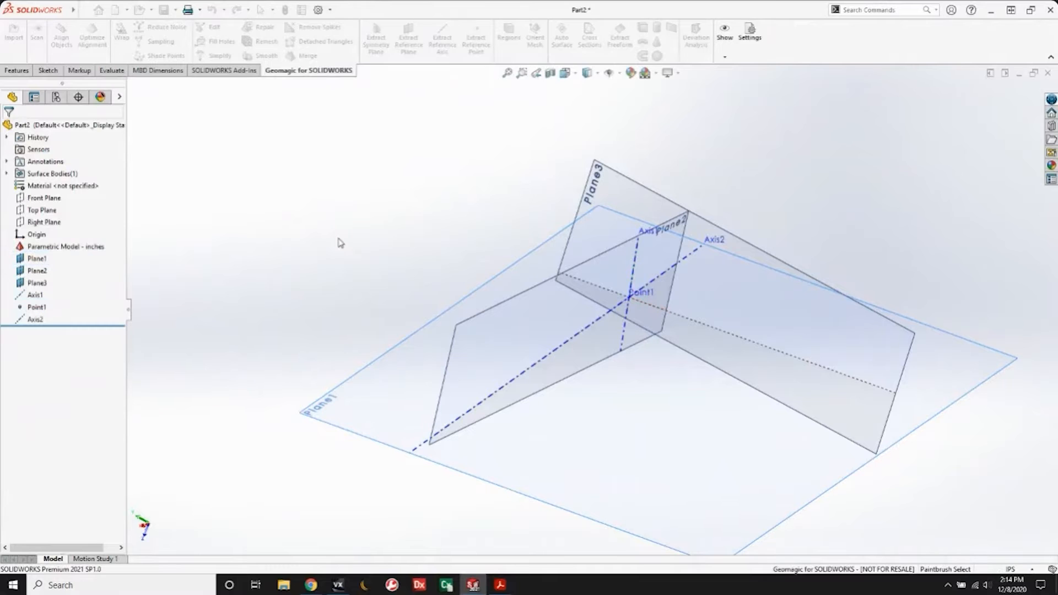
# Check the reoriented mesh against the Front, Top and Right planes.
pyautogui.moveTo(501, 248); pyautogui.dragTo(573, 242, button='middle')
pyautogui.click(44, 198)
pyautogui.keyDown('shift'); pyautogui.click(44, 221); pyautogui.keyUp('shift')
pyautogui.moveTo(278, 256); pyautogui.dragTo(301, 170, button='middle')
pyautogui.click(240, 267)
# Delete the extracted alignment geometry: Plane1, Plane2 and Plane3 together with their dependent axes and point.
pyautogui.click(37, 259)
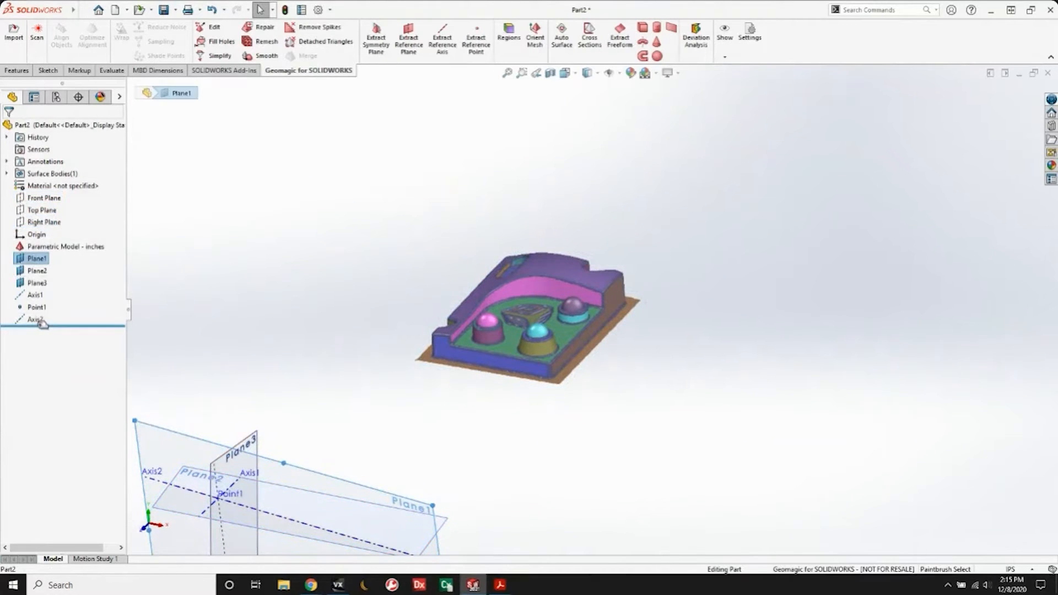
pyautogui.keyDown('shift'); pyautogui.click(35, 309); pyautogui.keyUp('shift')
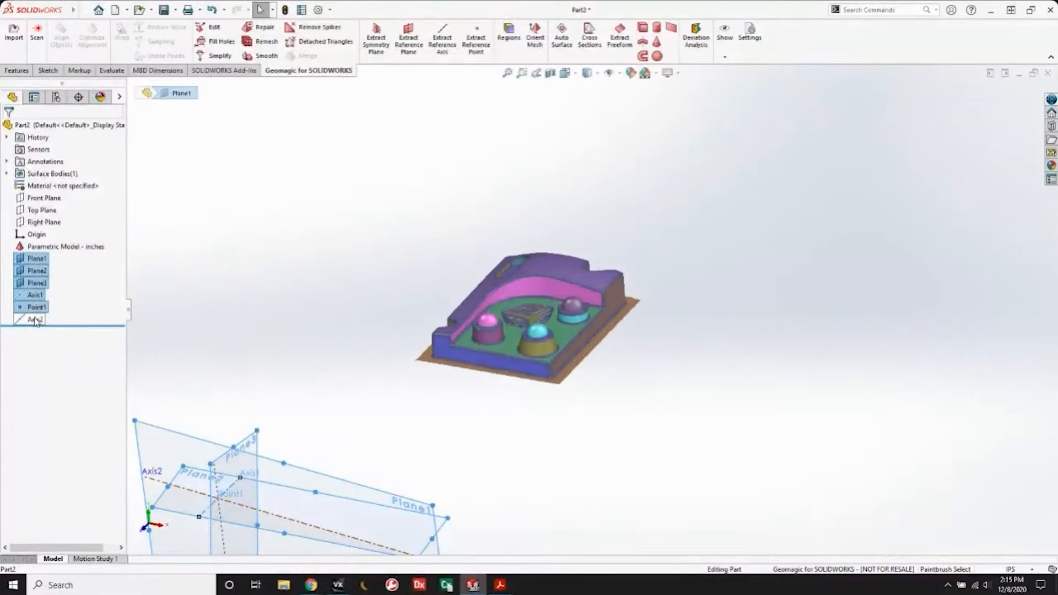
pyautogui.keyDown('shift'); pyautogui.click(34, 319); pyautogui.keyUp('shift')
pyautogui.rightClick(27, 286)
pyautogui.click(49, 330)
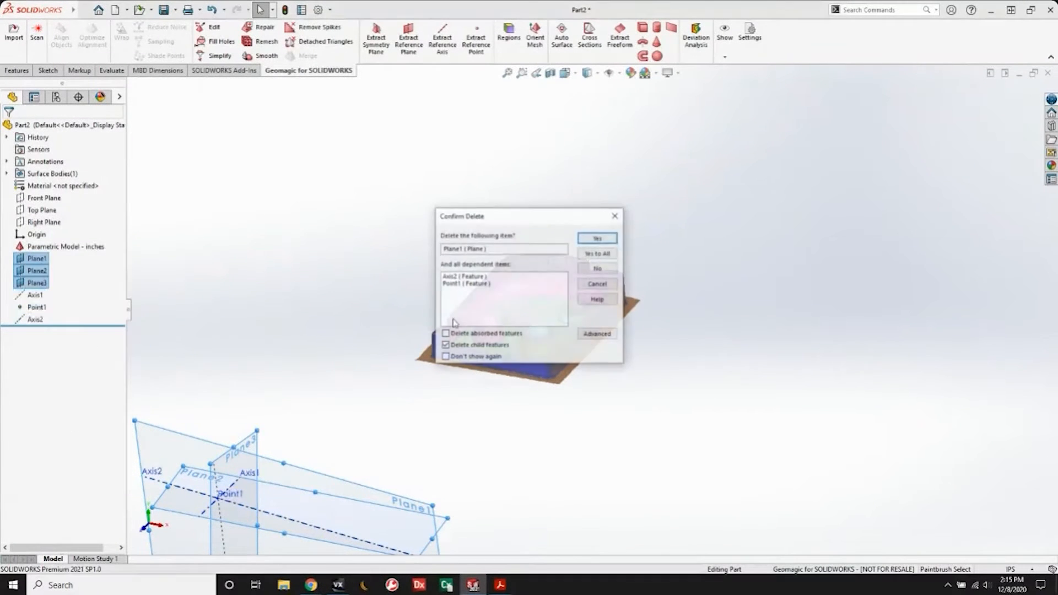
pyautogui.click(597, 253)
pyautogui.moveTo(696, 210); pyautogui.dragTo(716, 248, button='middle')
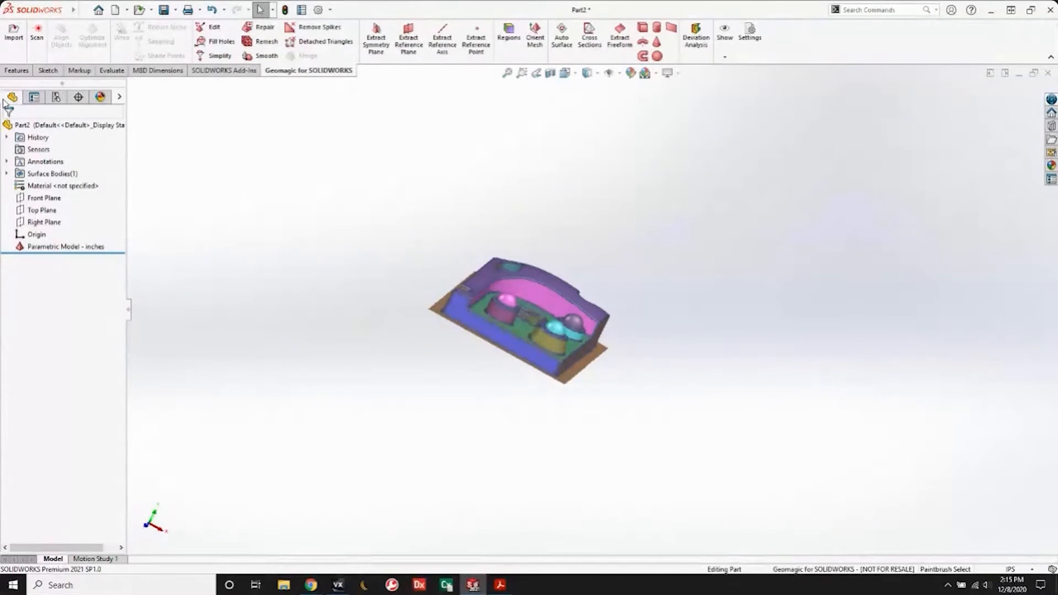
pyautogui.moveTo(42, 10)
pyautogui.click(124, 10)
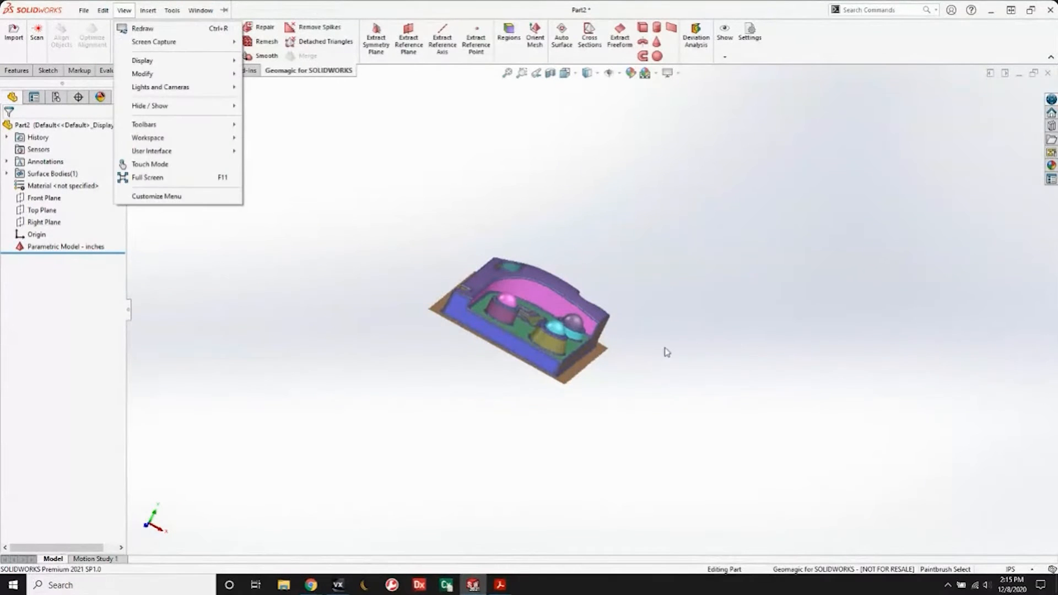
pyautogui.click(604, 220)
pyautogui.moveTo(586, 255); pyautogui.dragTo(550, 250, button='middle')
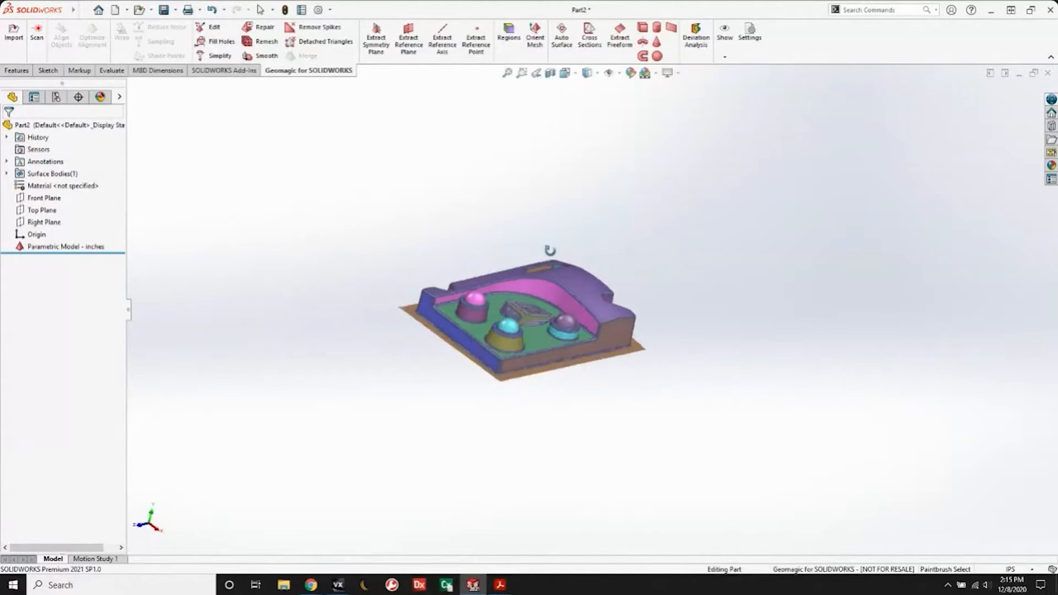
pyautogui.scroll(-3, 528, 307)
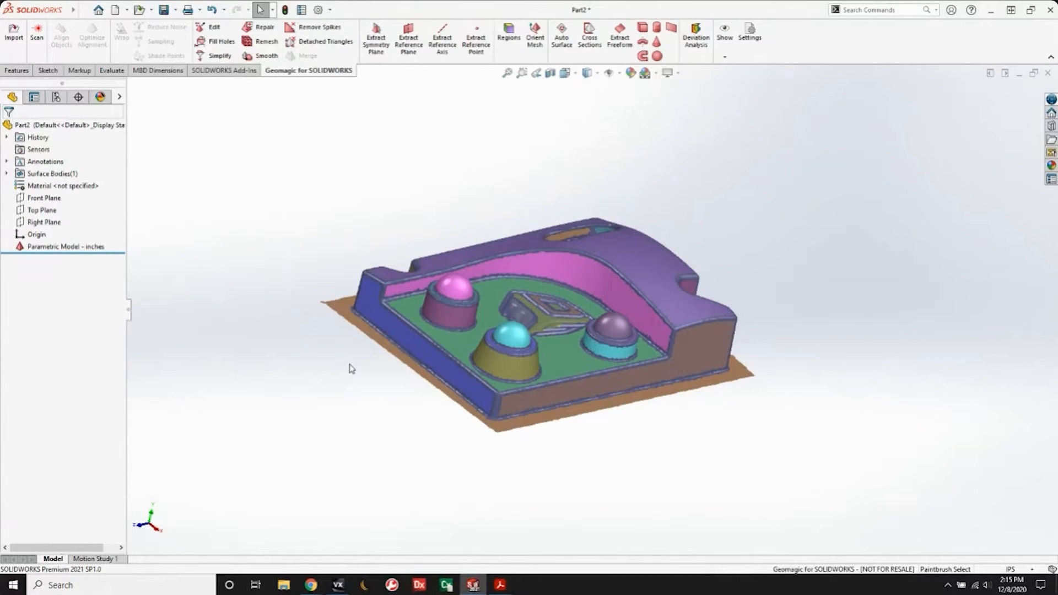
pyautogui.moveTo(773, 393); pyautogui.dragTo(700, 330, button='middle')
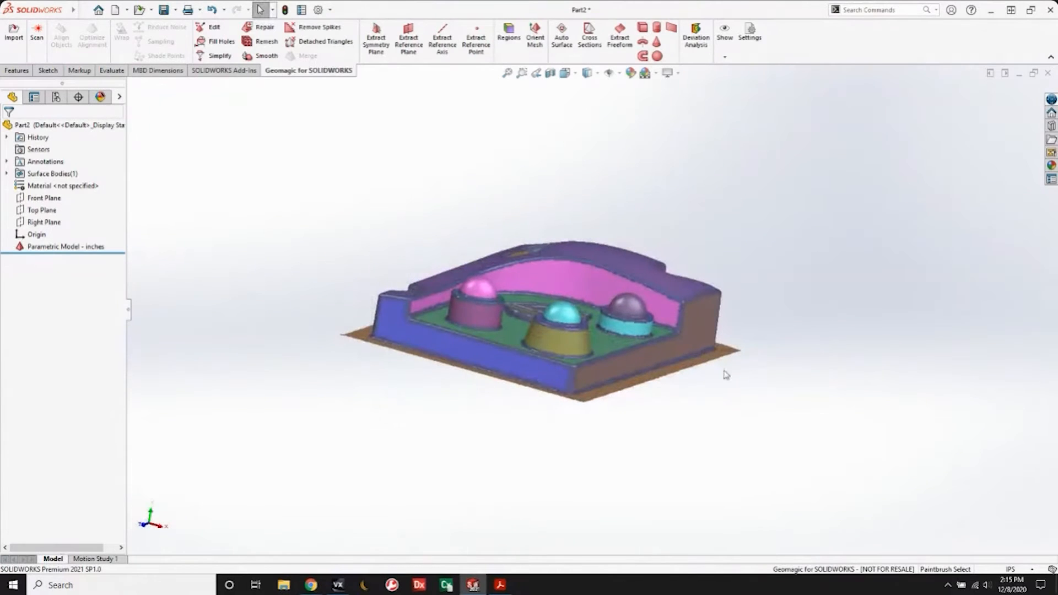
pyautogui.moveTo(605, 313); pyautogui.dragTo(657, 120, button='middle')
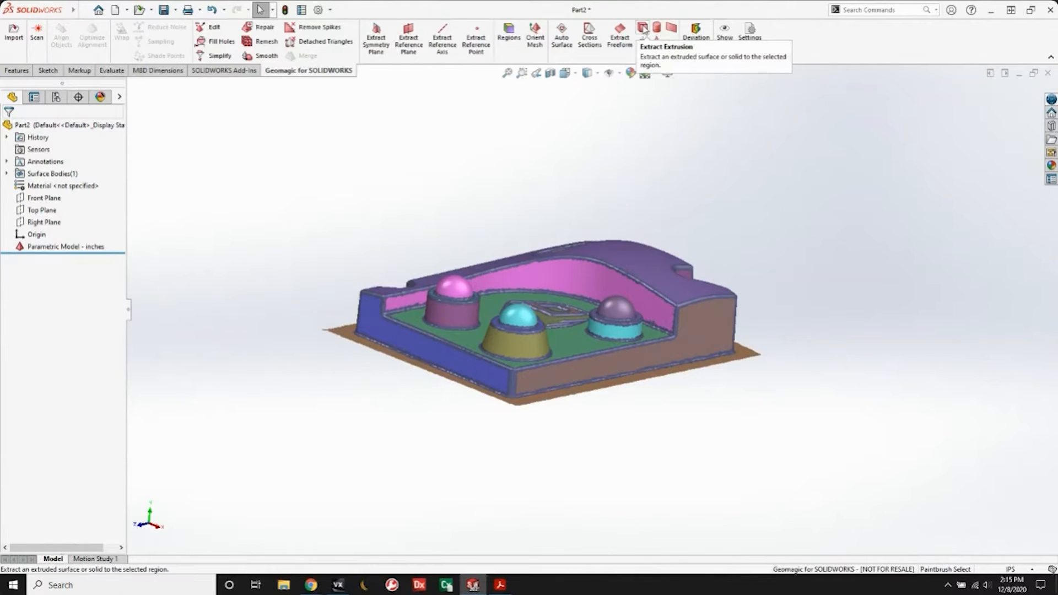
# Start Extract Extrusion and select the mesh regions of the outer side walls as its source.
pyautogui.click(644, 29)
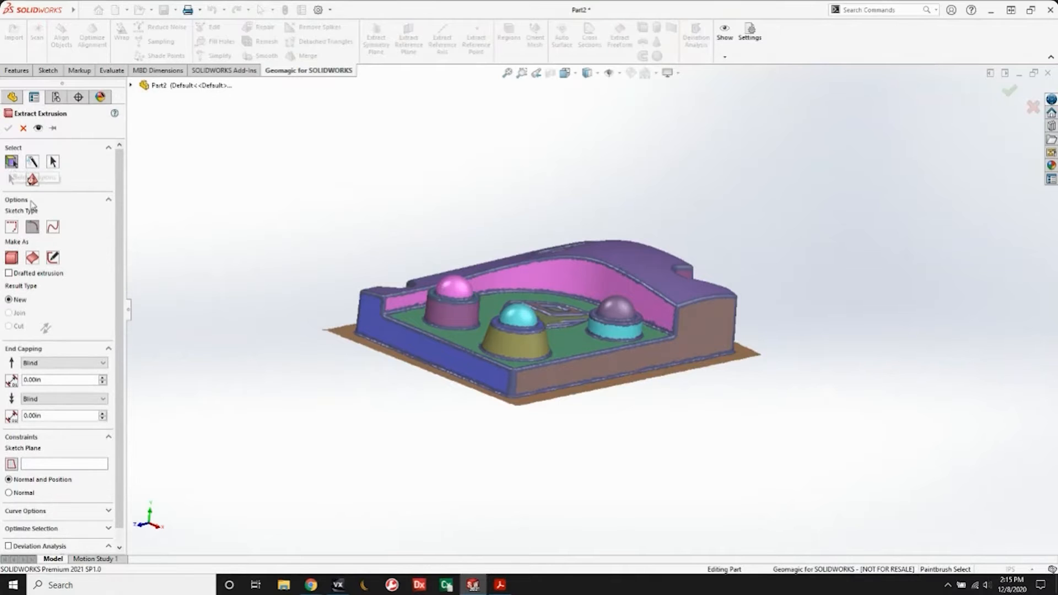
pyautogui.click(467, 374)
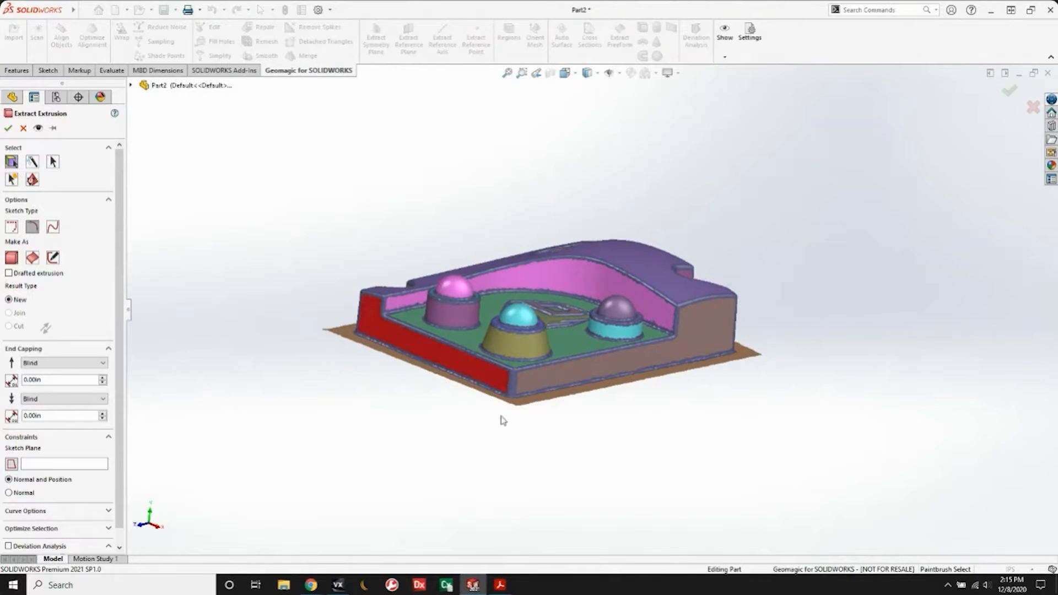
pyautogui.click(555, 380)
pyautogui.moveTo(668, 418); pyautogui.dragTo(625, 448, button='middle')
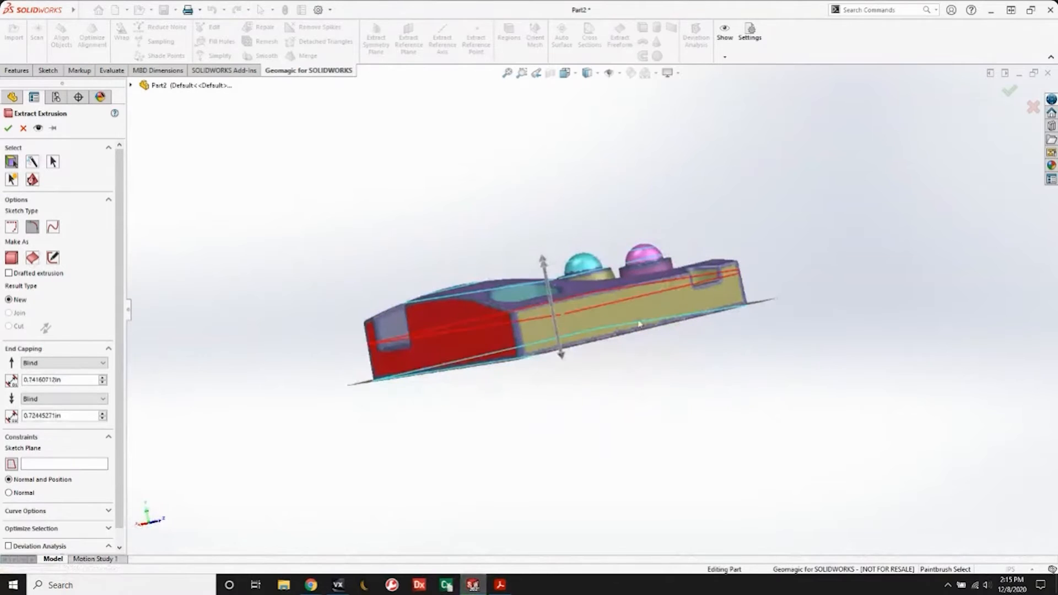
pyautogui.moveTo(561, 441); pyautogui.dragTo(565, 365, button='middle')
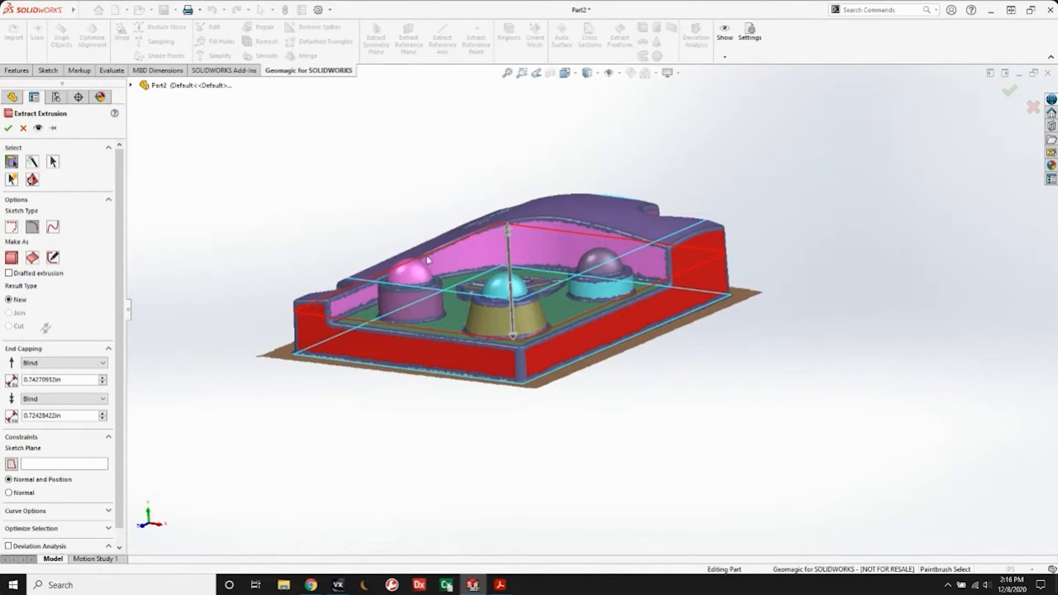
pyautogui.moveTo(308, 413); pyautogui.dragTo(299, 385, button='middle')
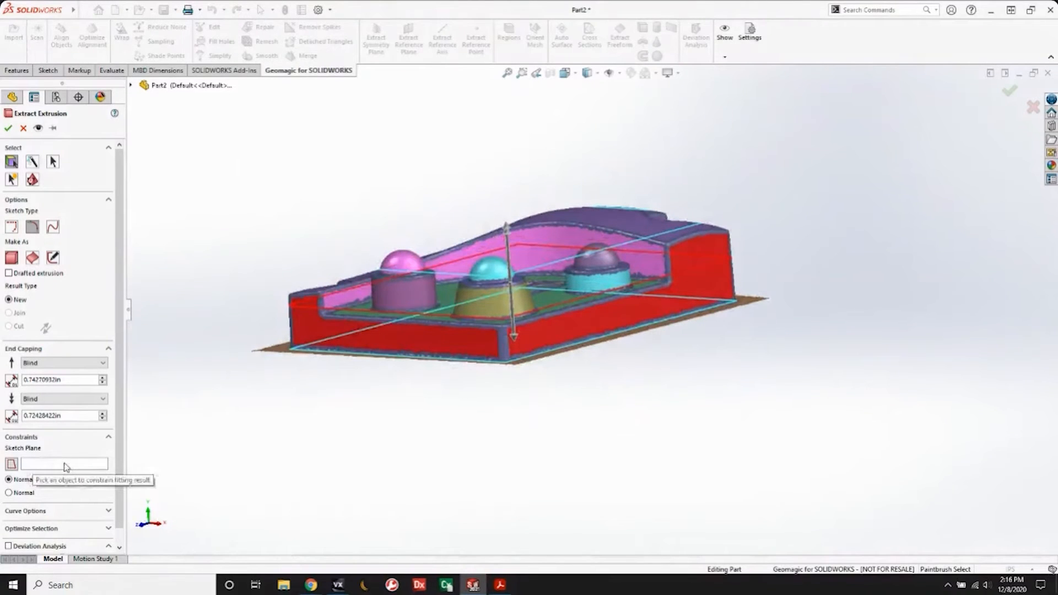
# Constrain the extrusion's sketch plane to the Top Plane and extend the upper end to a depth of 2.02 in.
pyautogui.click(65, 464)
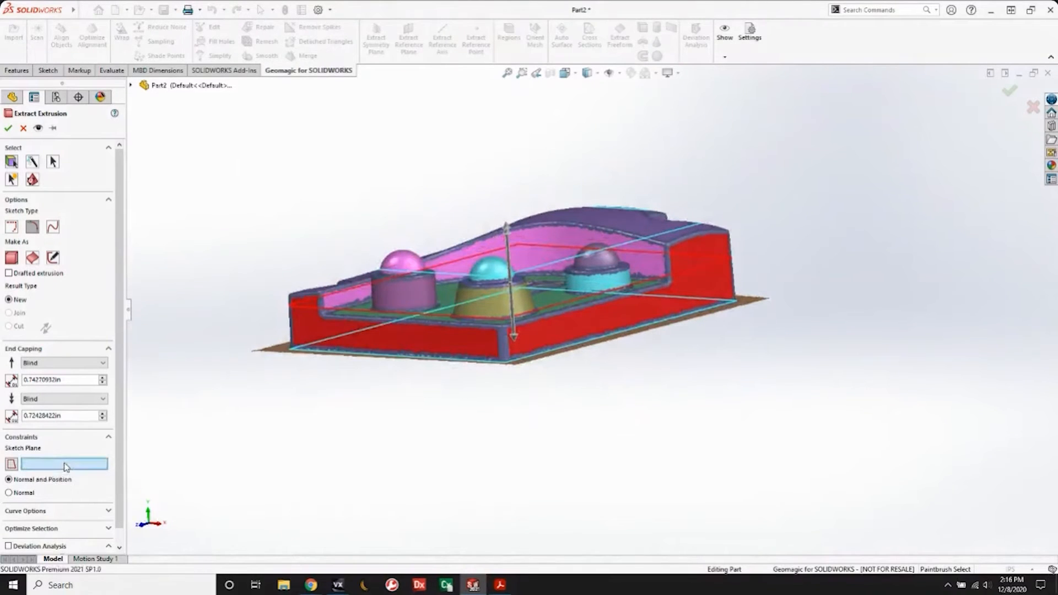
pyautogui.click(132, 86)
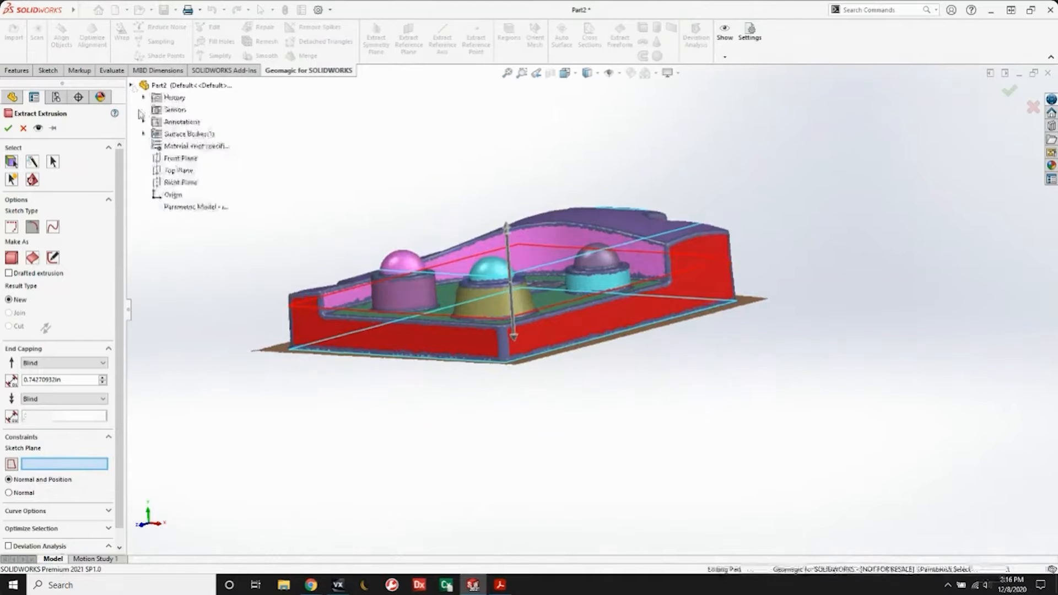
pyautogui.click(172, 172)
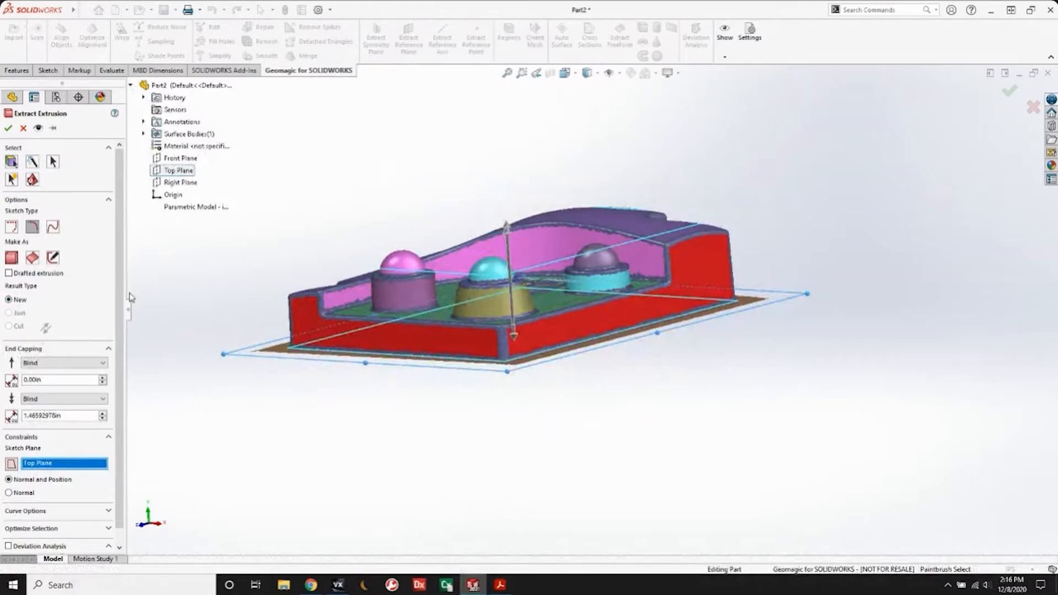
pyautogui.scroll(-1, 33, 485)
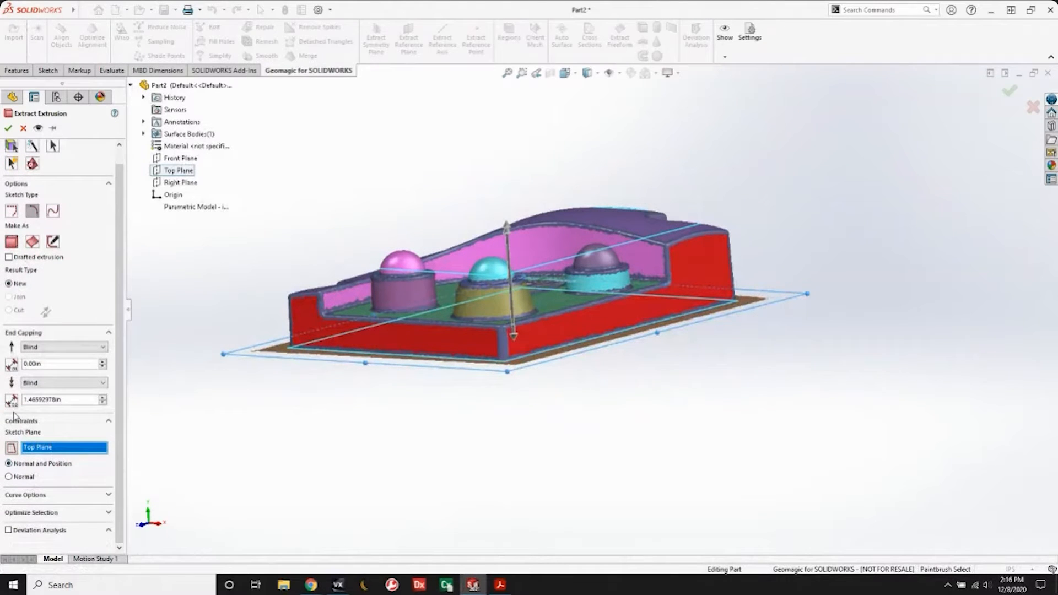
pyautogui.scroll(1, 21, 199)
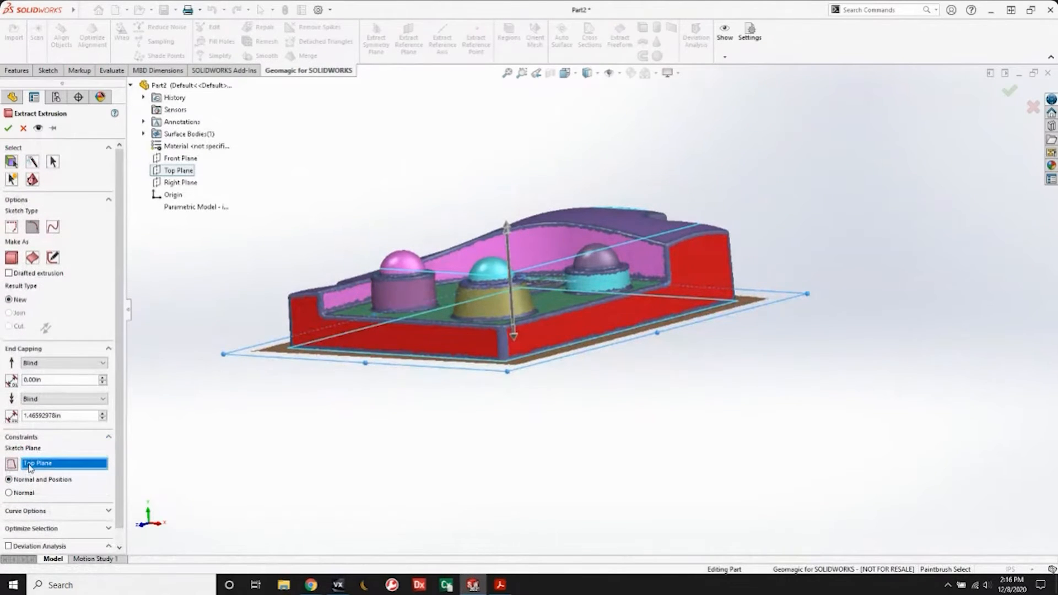
pyautogui.moveTo(506, 224); pyautogui.dragTo(505, 212)
pyautogui.moveTo(612, 345); pyautogui.dragTo(370, 352, button='middle')
pyautogui.scroll(-1, 25, 415)
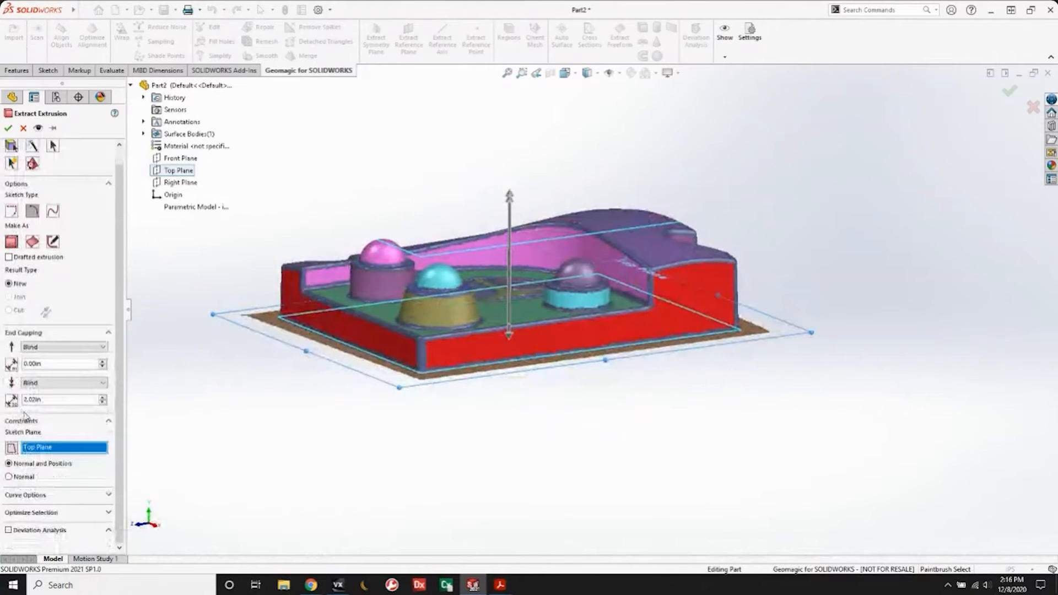
# Enable drafted extrusion and create the solid block from the side-wall regions.
pyautogui.click(44, 496)
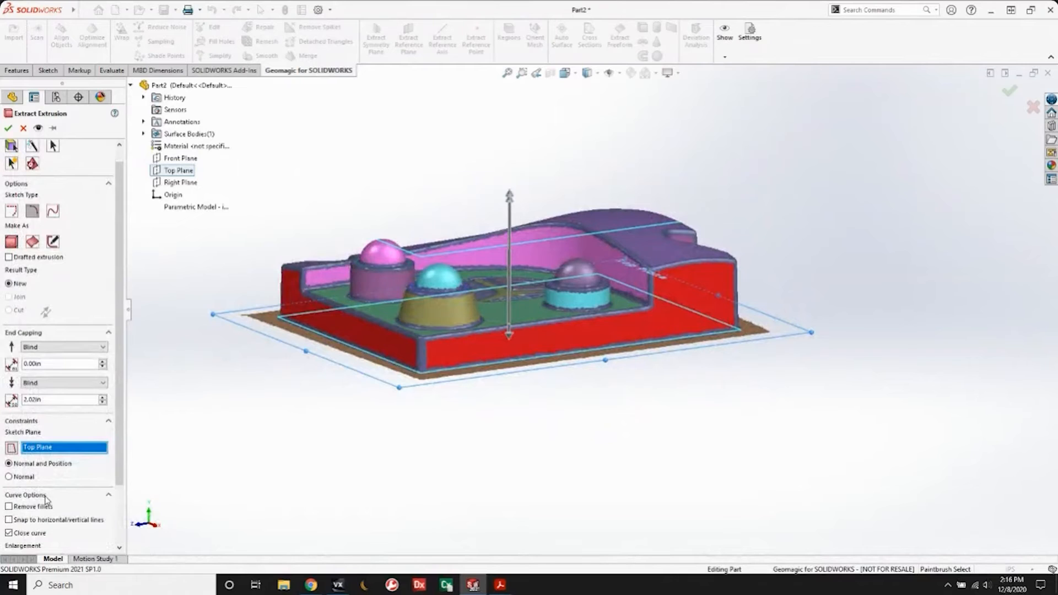
pyautogui.click(48, 495)
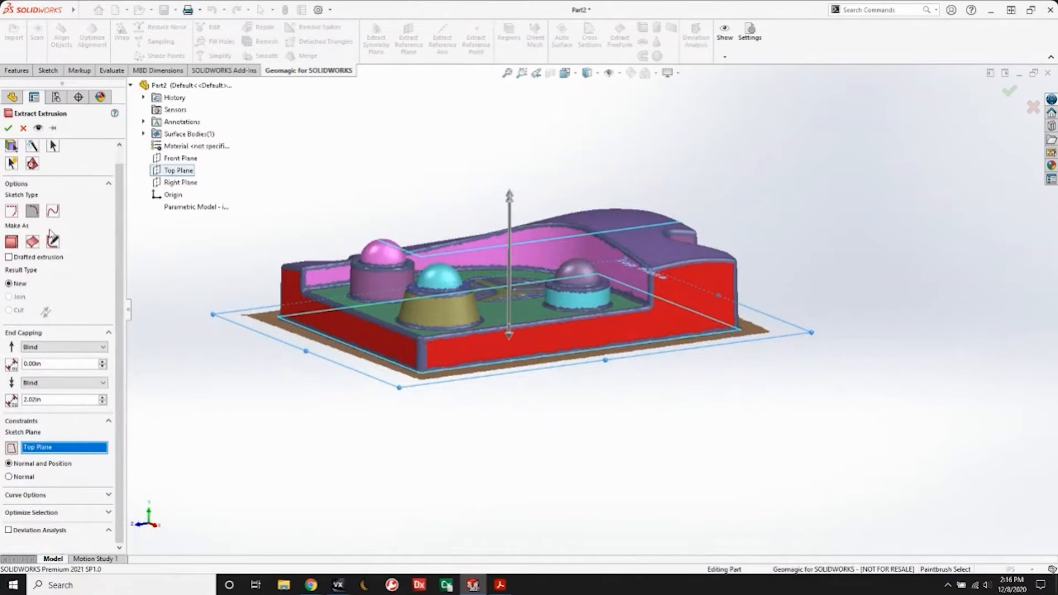
pyautogui.click(8, 257)
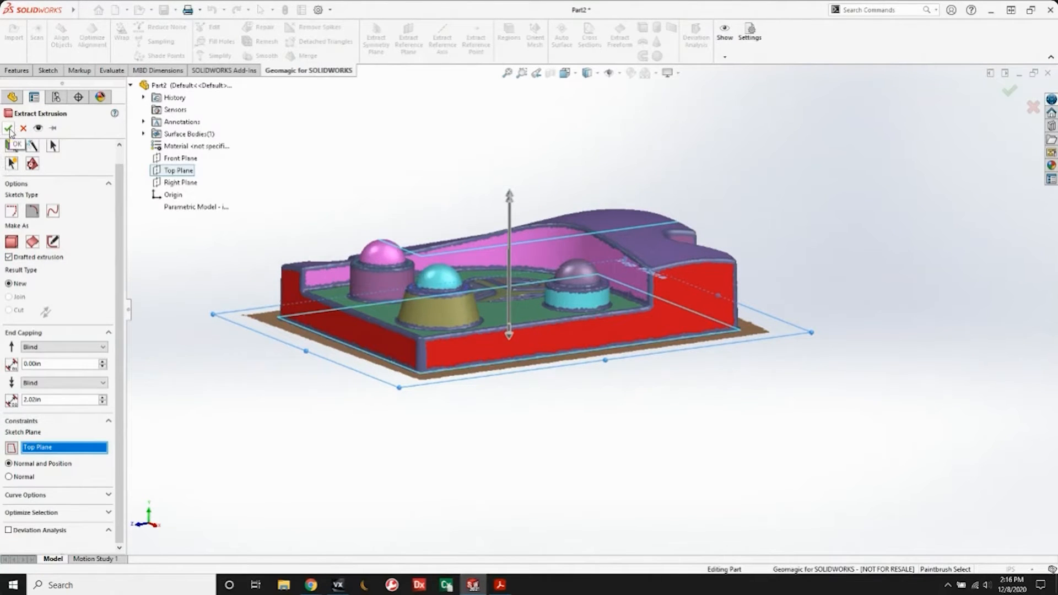
pyautogui.click(10, 130)
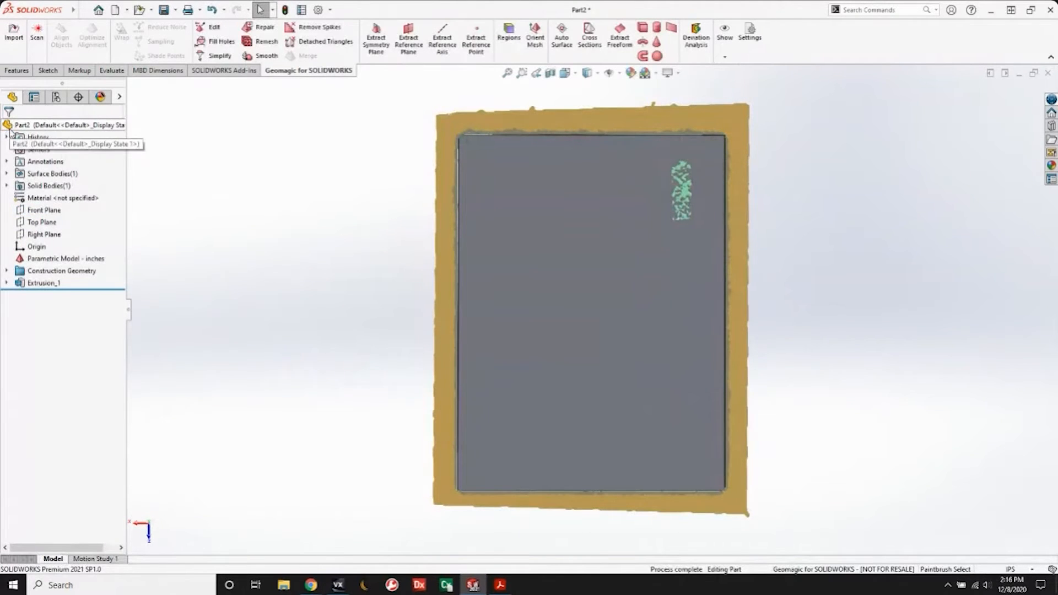
pyautogui.moveTo(453, 199); pyautogui.dragTo(312, 360, button='middle')
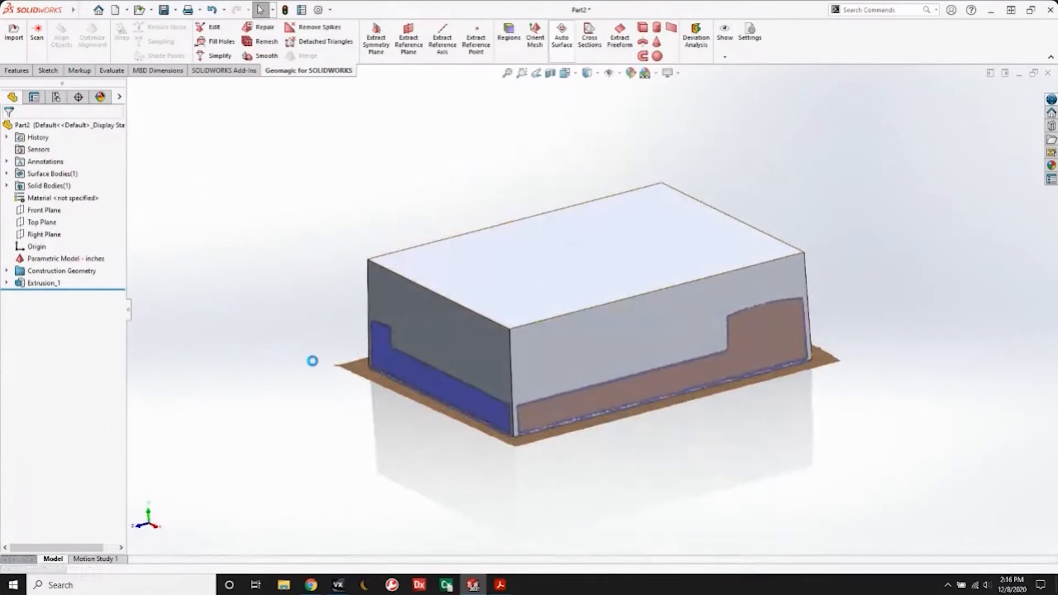
pyautogui.click(51, 286)
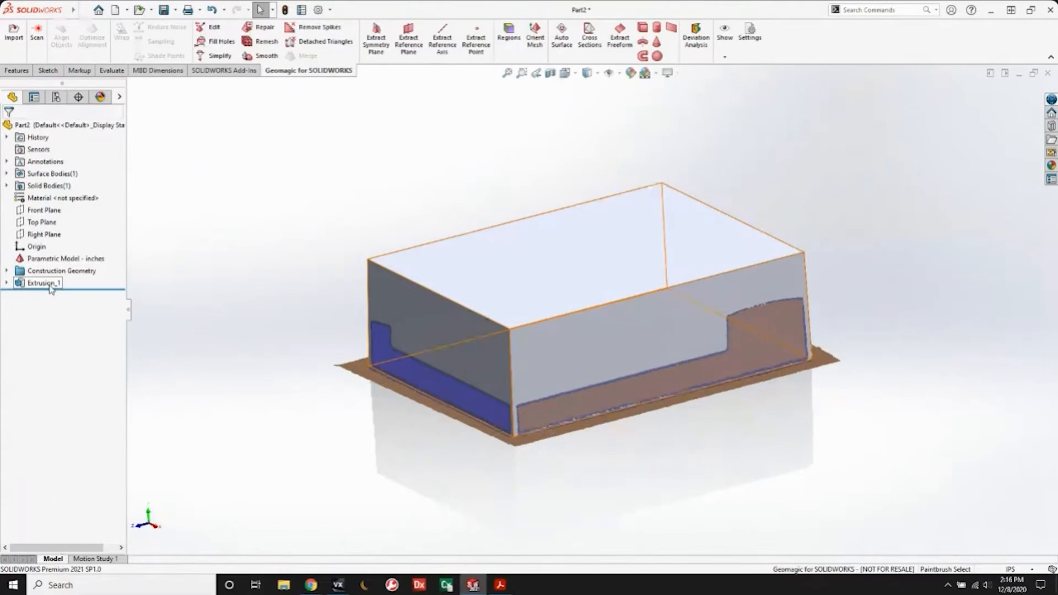
# Edit the drafted extrusion to a depth of 2.49 in with a 1 degree draft angle.
pyautogui.click(6, 283)
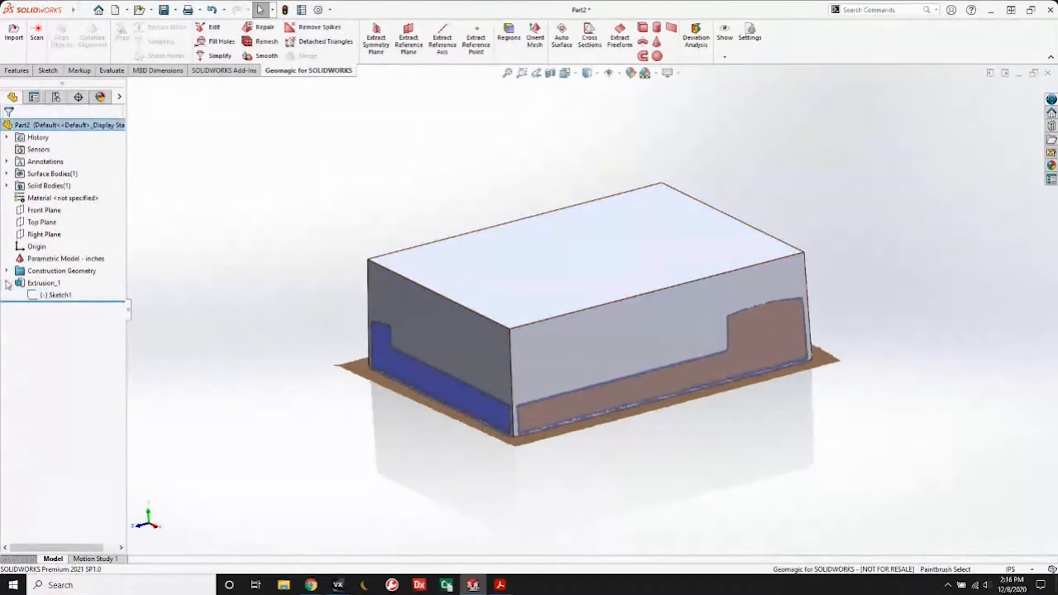
pyautogui.click(59, 296)
pyautogui.click(52, 248)
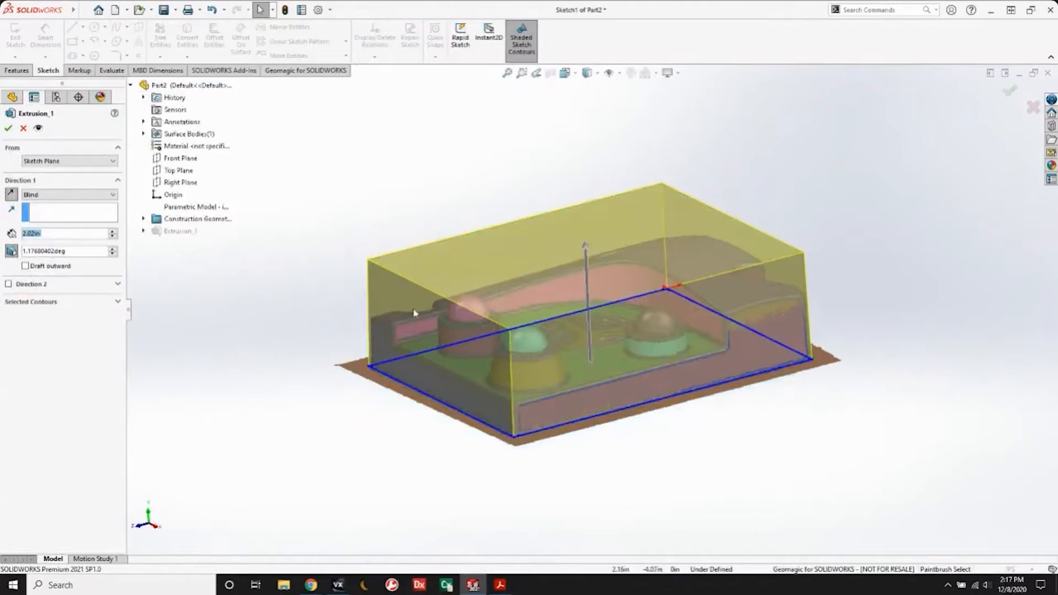
pyautogui.moveTo(585, 244); pyautogui.dragTo(602, 211)
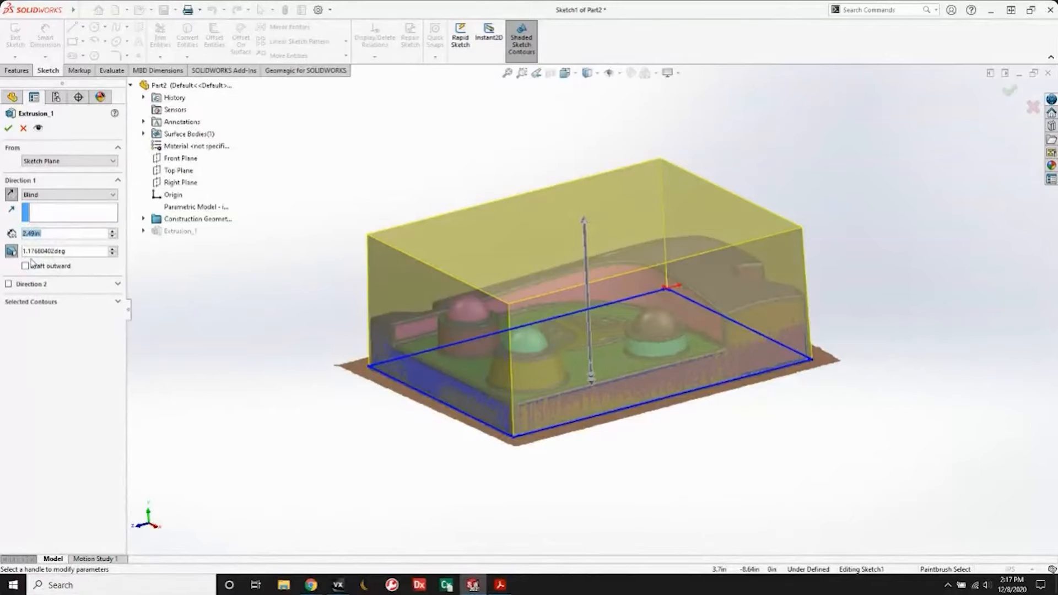
pyautogui.press('Tab')
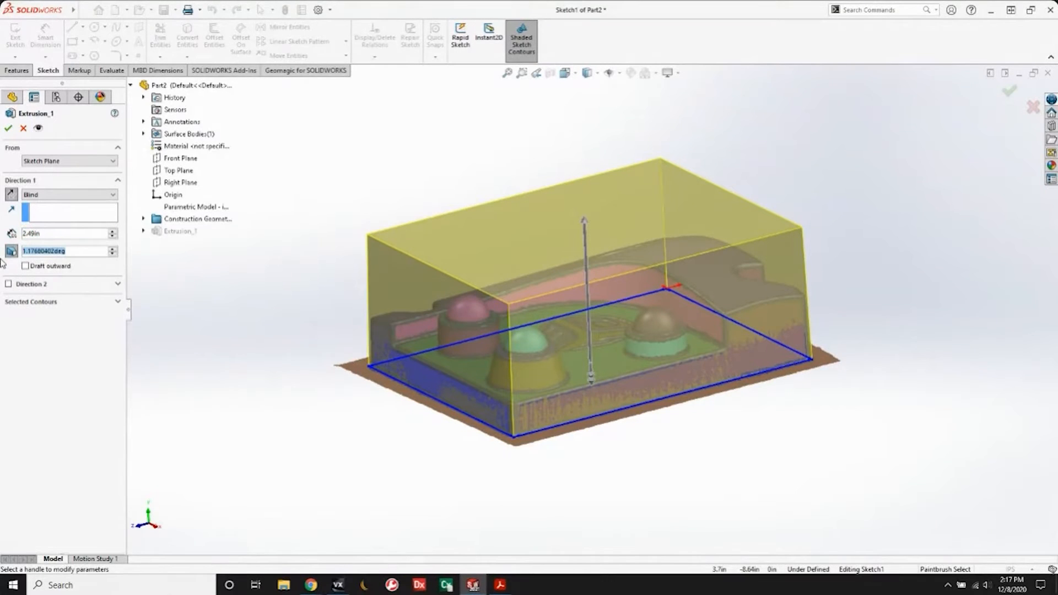
pyautogui.write('1')
pyautogui.press('Return')
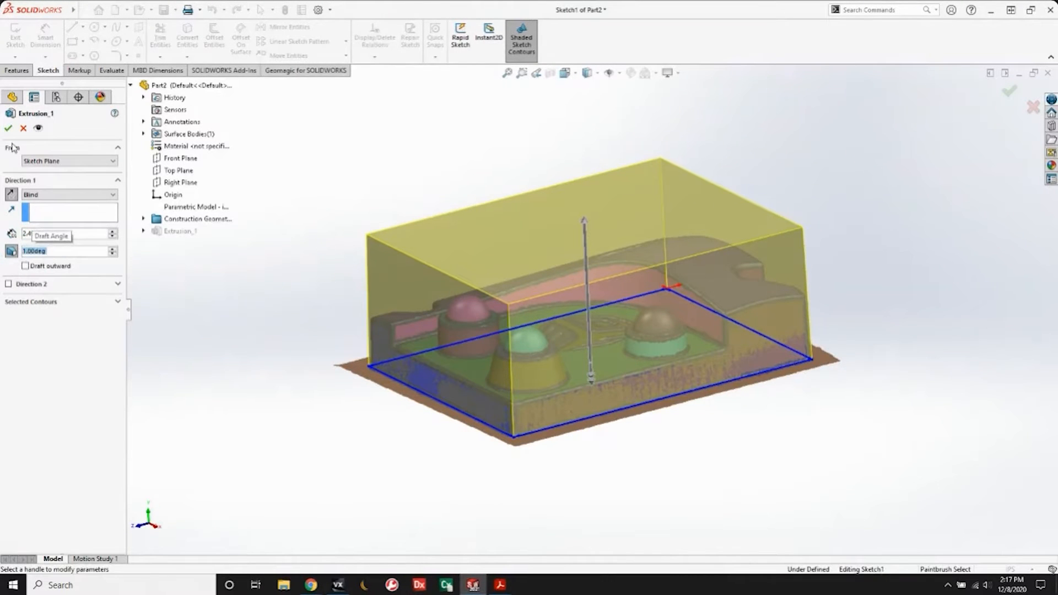
pyautogui.click(8, 128)
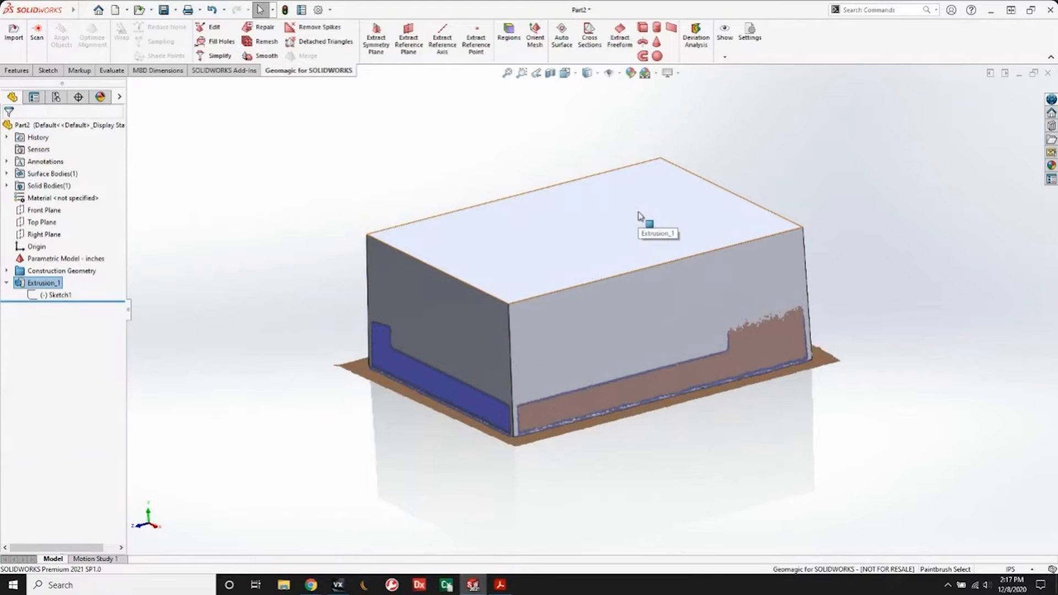
# Hide the extruded solid block so the scan mesh is exposed.
pyautogui.scroll(-2, 694, 236)
pyautogui.scroll(1, 502, 281)
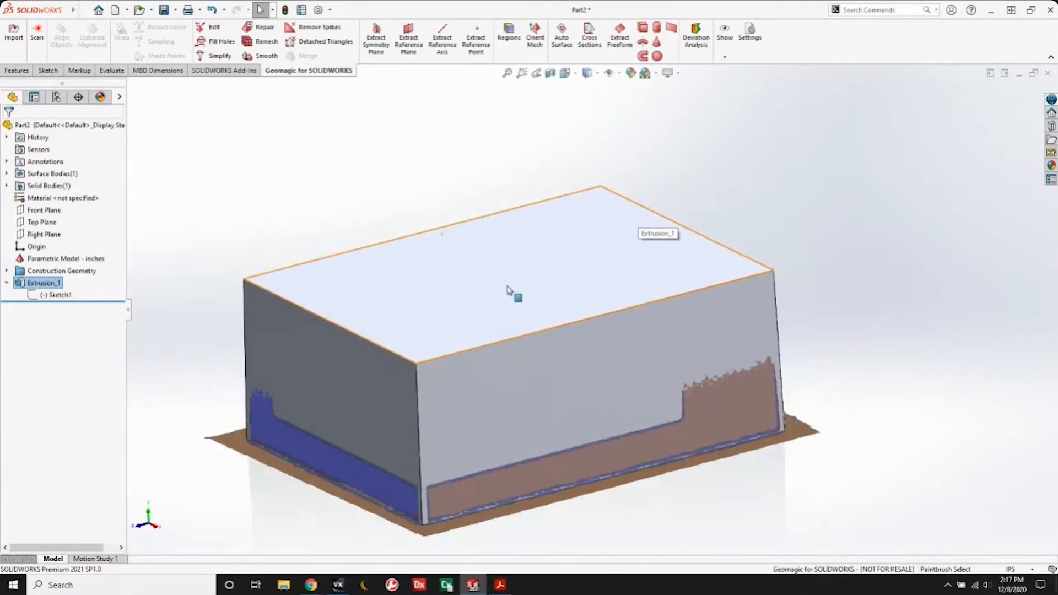
pyautogui.rightClick(507, 289)
pyautogui.click(470, 325)
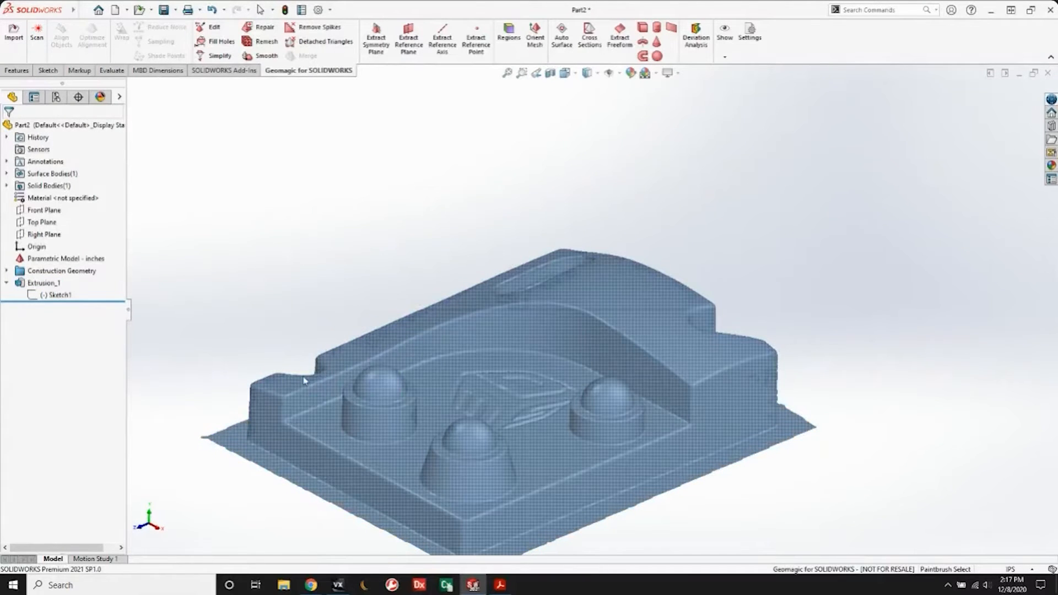
# Start Extract Freeform on the curved upper face region of the mesh and preview the fitted surface.
pyautogui.moveTo(755, 222); pyautogui.dragTo(663, 228, button='middle')
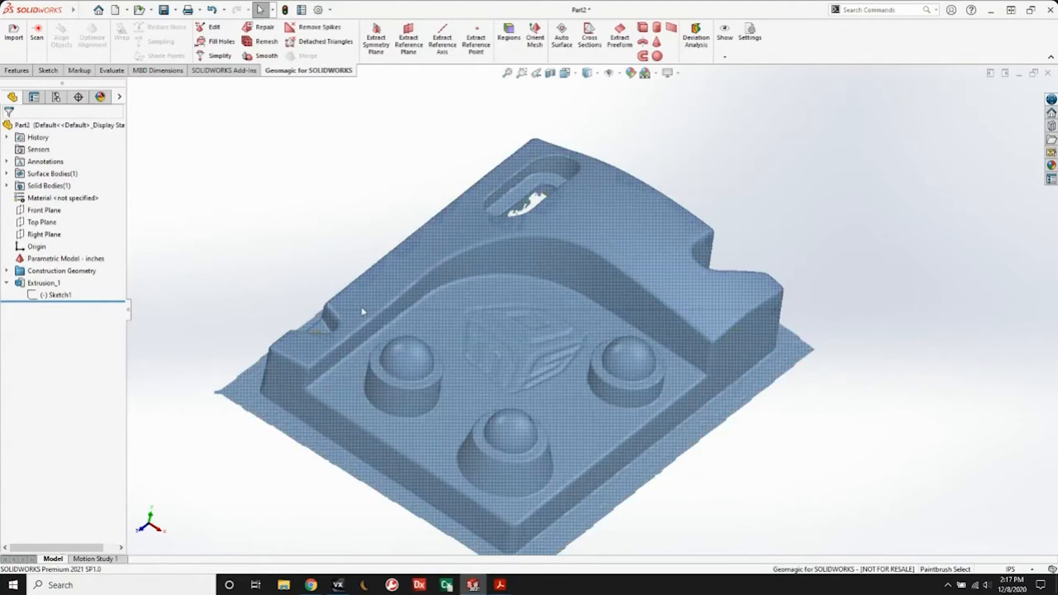
pyautogui.moveTo(819, 232); pyautogui.dragTo(742, 265, button='middle')
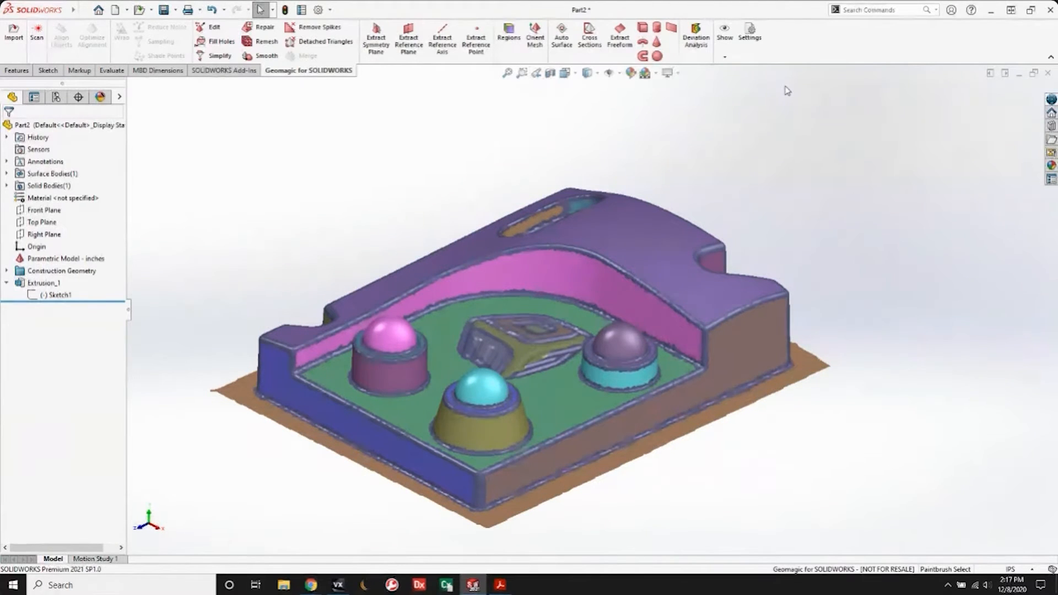
pyautogui.click(619, 40)
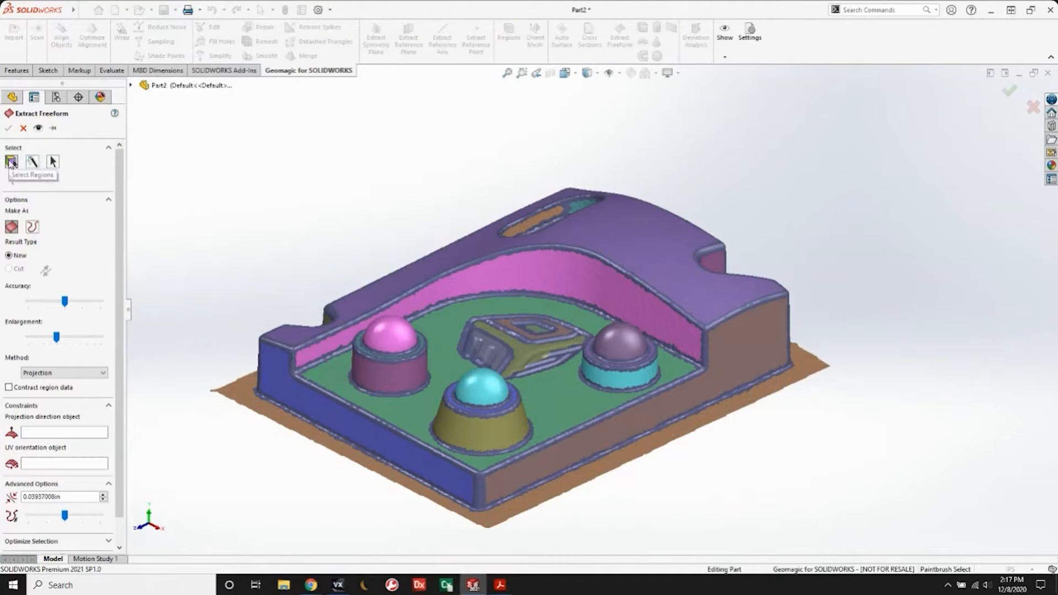
pyautogui.click(634, 240)
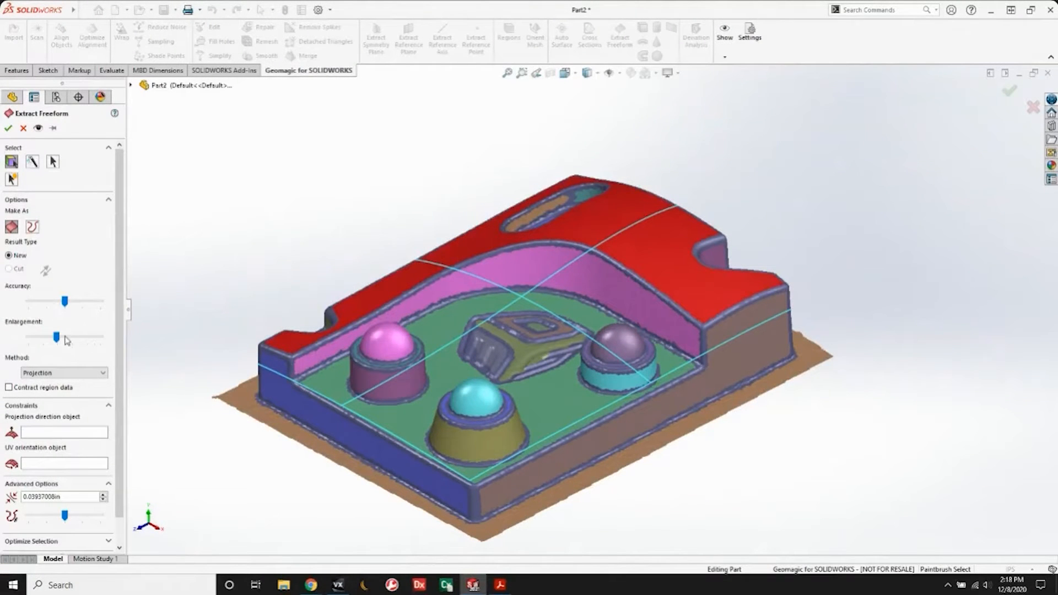
pyautogui.click(38, 129)
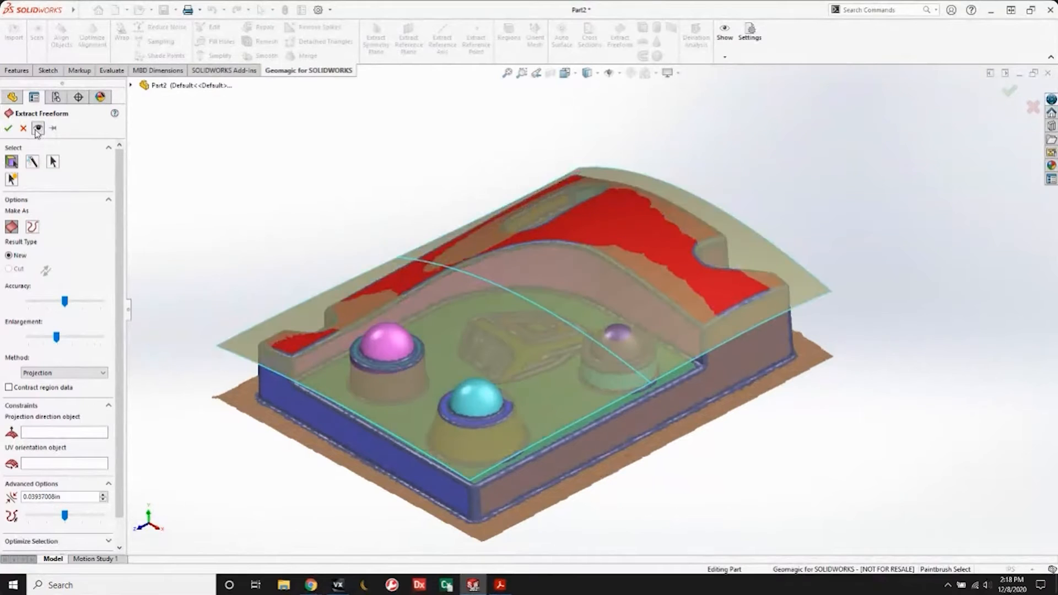
pyautogui.moveTo(544, 280); pyautogui.dragTo(558, 241, button='middle')
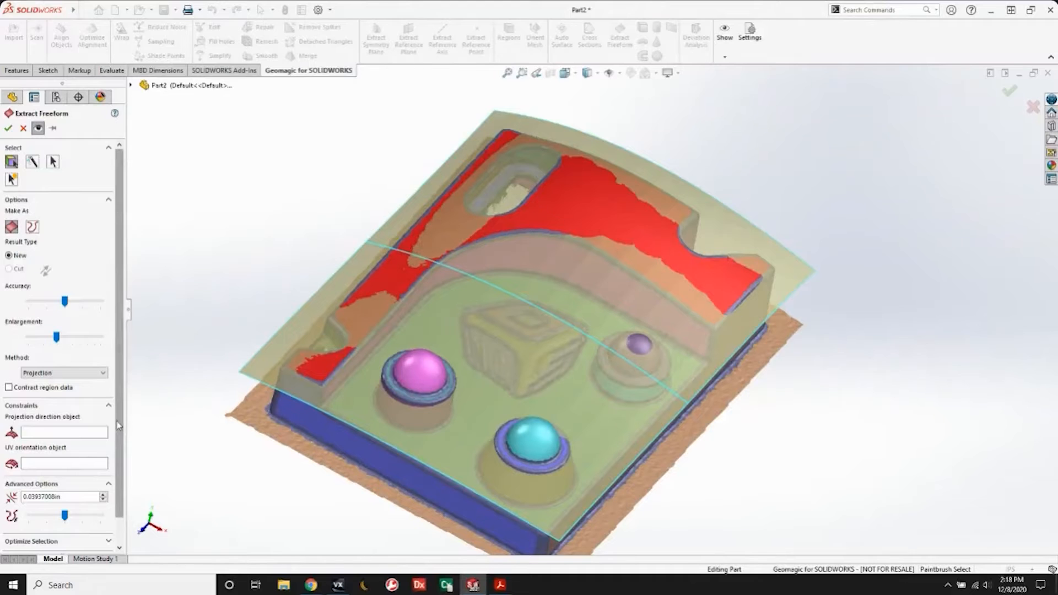
# Enable Deviation Analysis for the freeform surface and set its tolerance to 0.005 in.
pyautogui.scroll(-2, 83, 468)
pyautogui.click(8, 530)
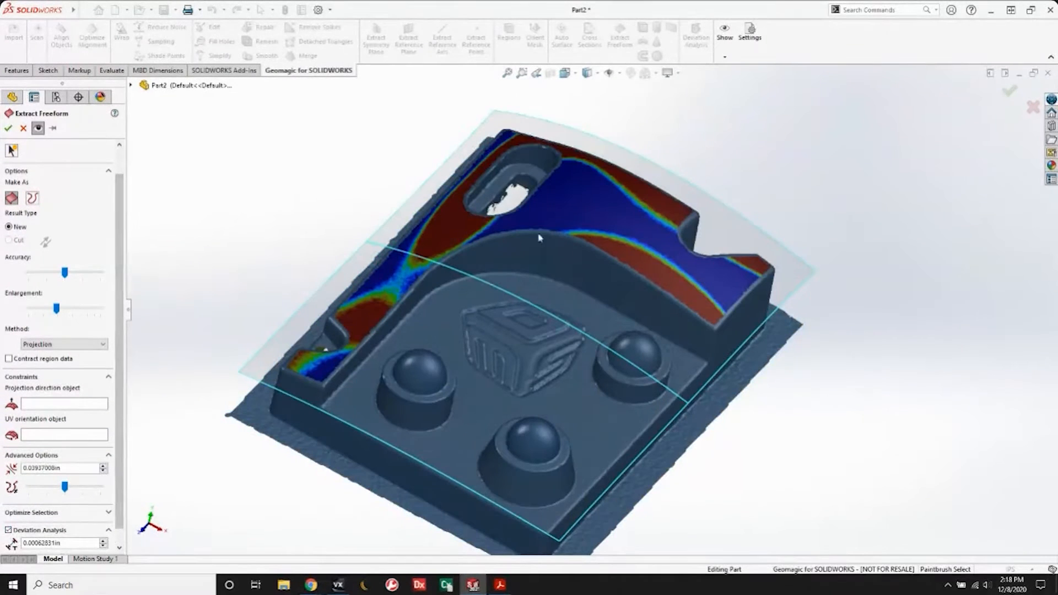
pyautogui.moveTo(724, 246); pyautogui.dragTo(700, 228, button='middle')
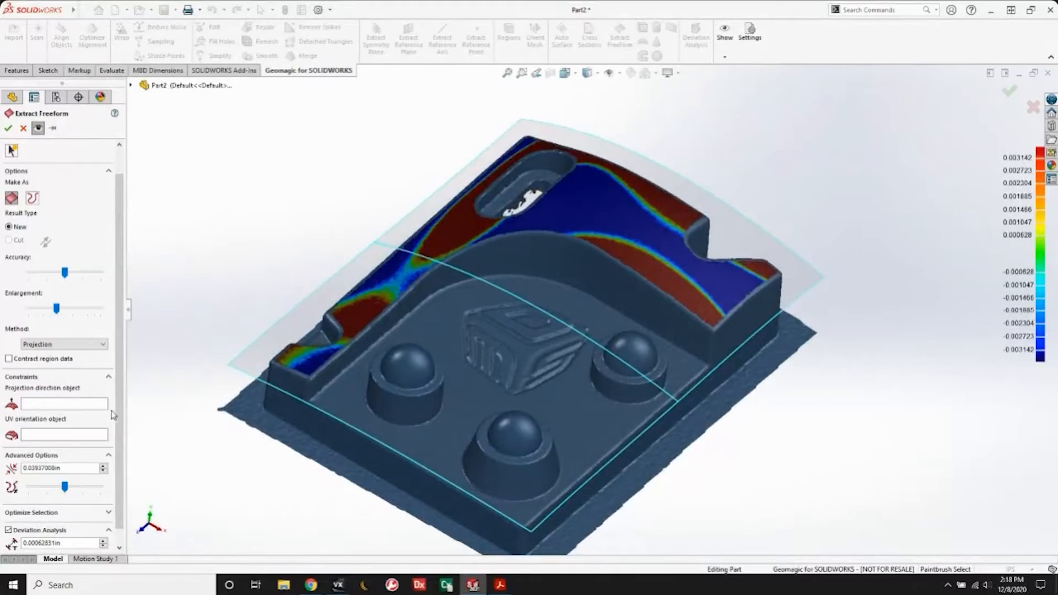
pyautogui.scroll(-1, 121, 436)
pyautogui.moveTo(38, 527); pyautogui.dragTo(96, 527)
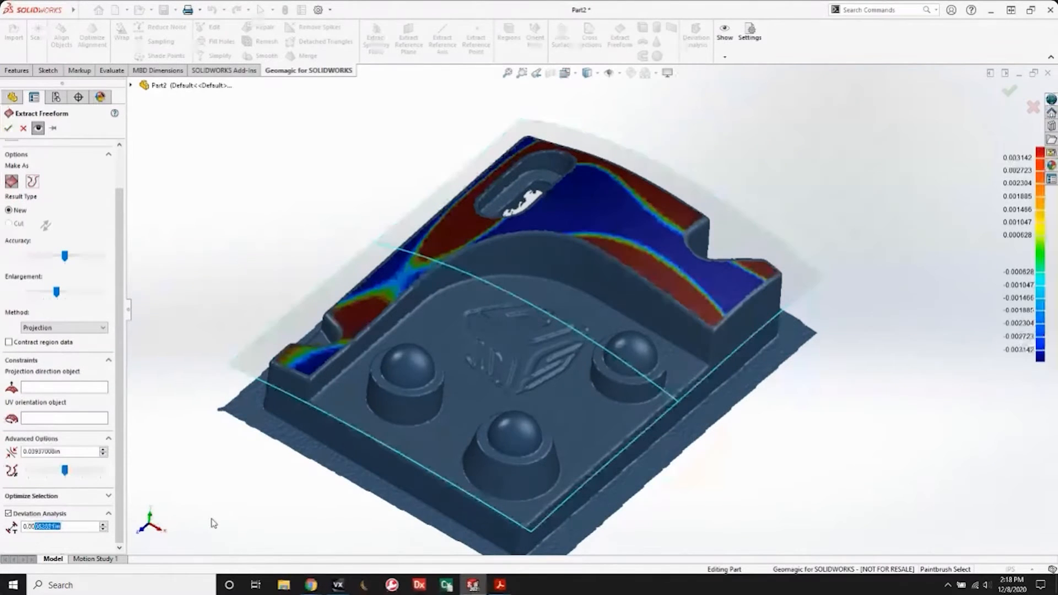
pyautogui.write('5')
pyautogui.press('Return')
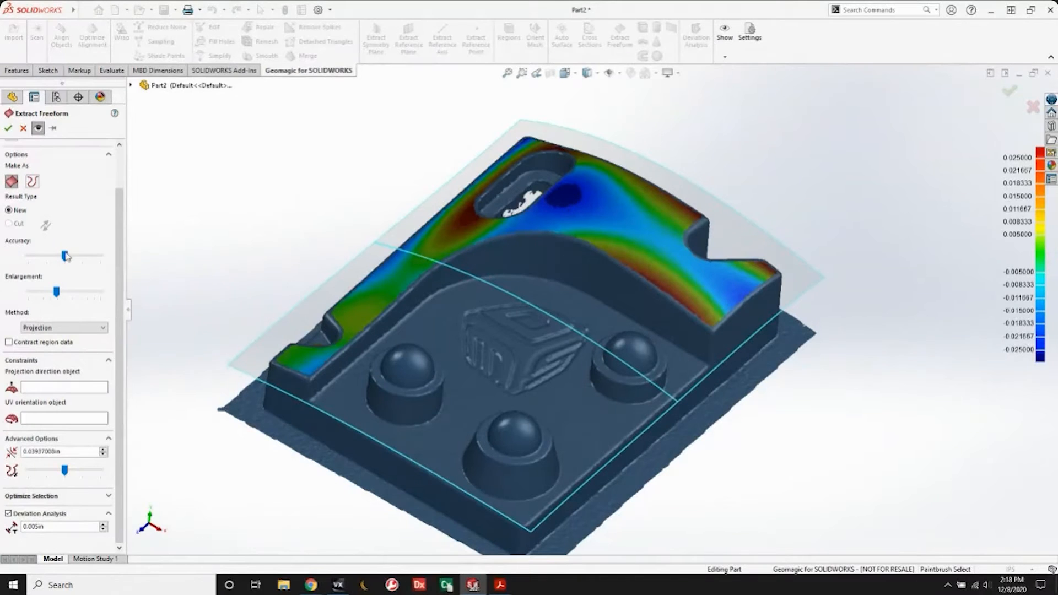
# Raise the freeform fitting accuracy to its maximum, check the deviation map across the region, and create the surface.
pyautogui.moveTo(65, 258)
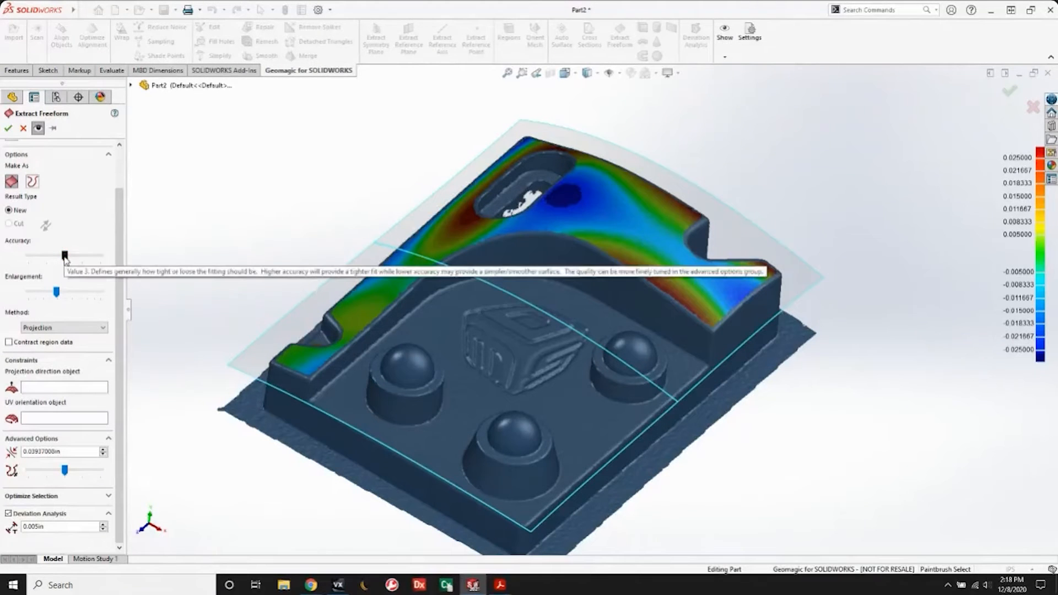
pyautogui.click(101, 256)
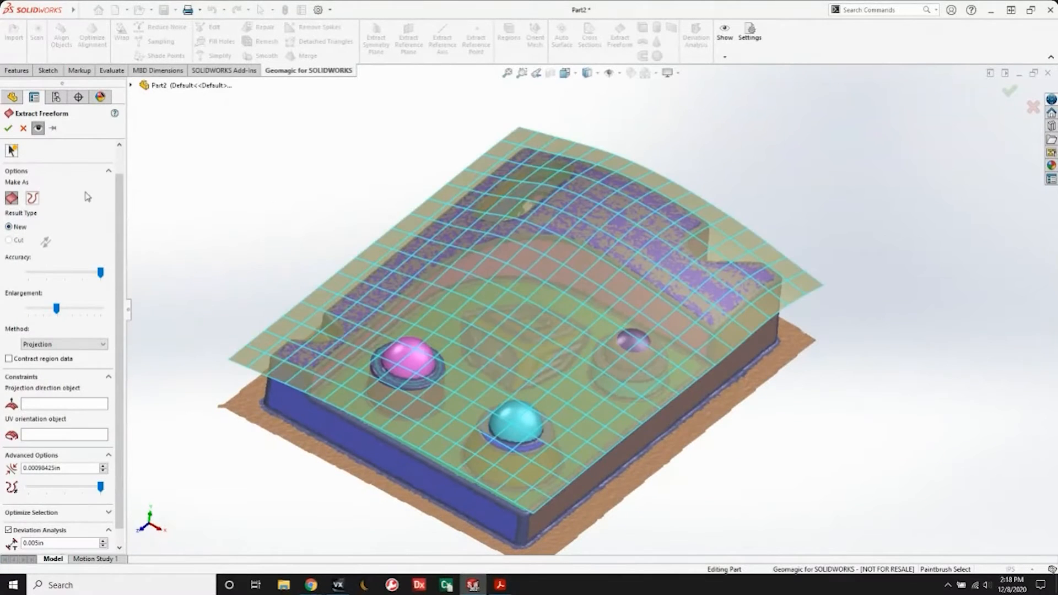
pyautogui.moveTo(278, 244); pyautogui.dragTo(322, 352, button='middle')
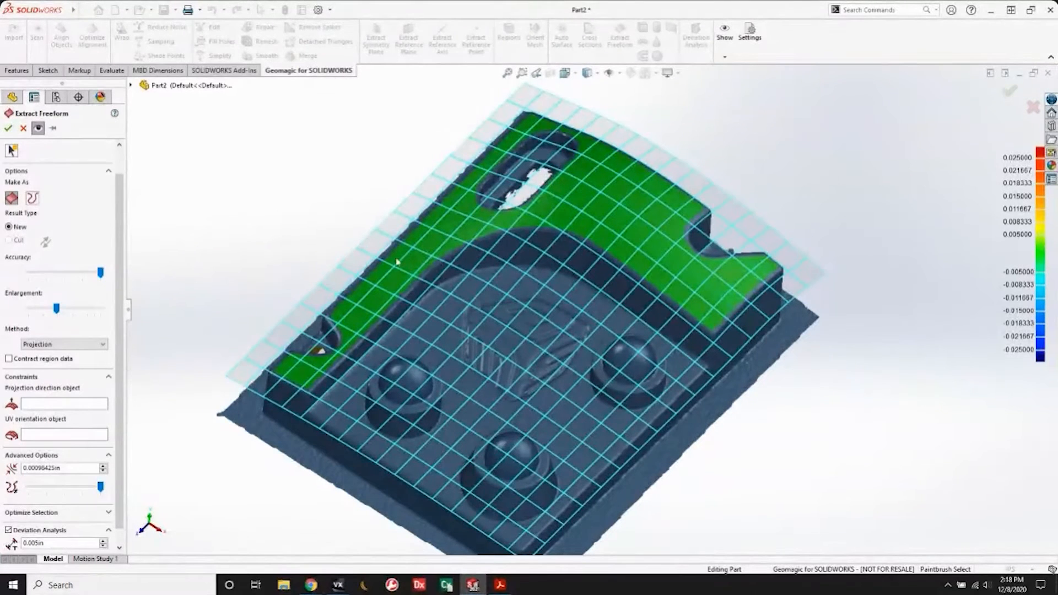
pyautogui.moveTo(364, 232); pyautogui.dragTo(358, 295, button='middle')
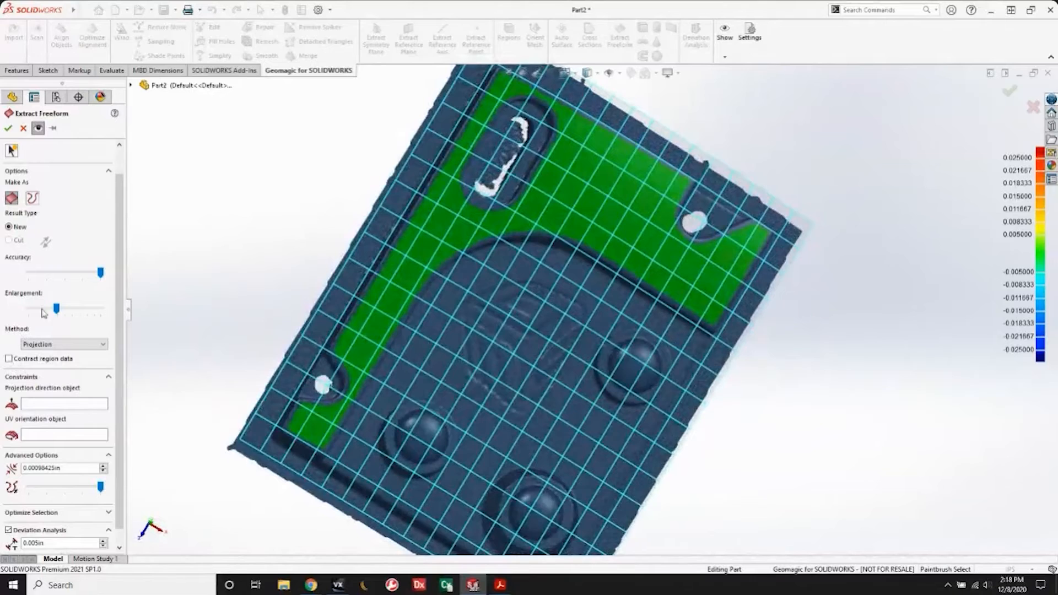
pyautogui.scroll(3, 358, 223)
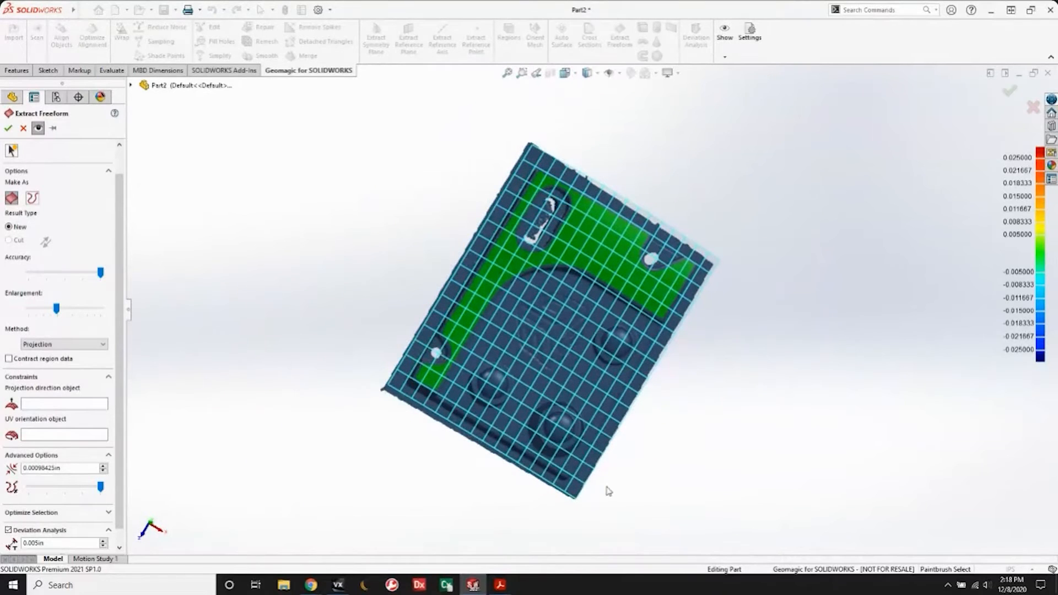
pyautogui.moveTo(358, 296); pyautogui.dragTo(358, 232, button='middle')
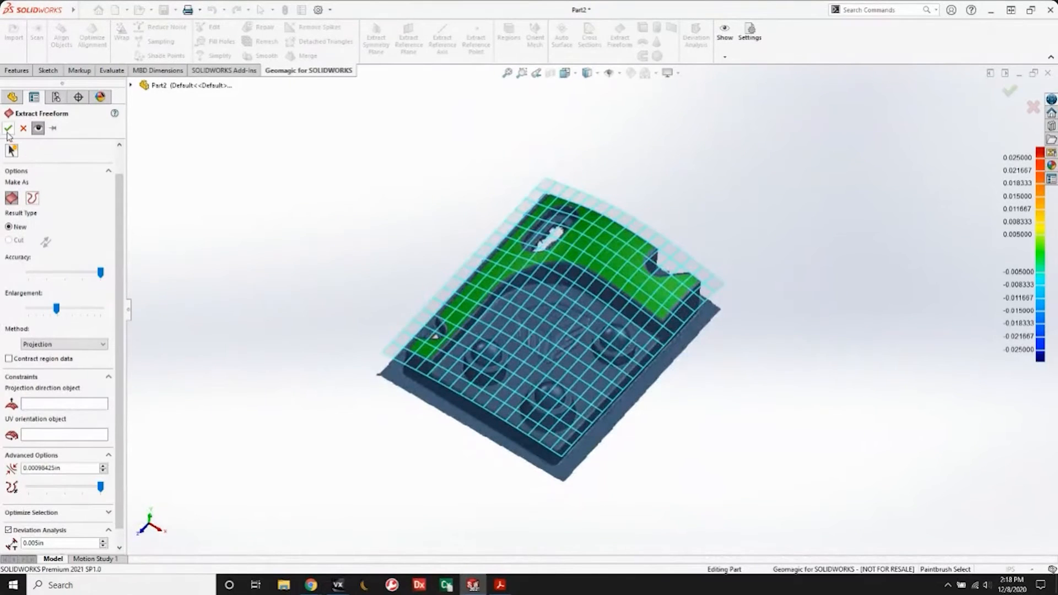
pyautogui.click(8, 129)
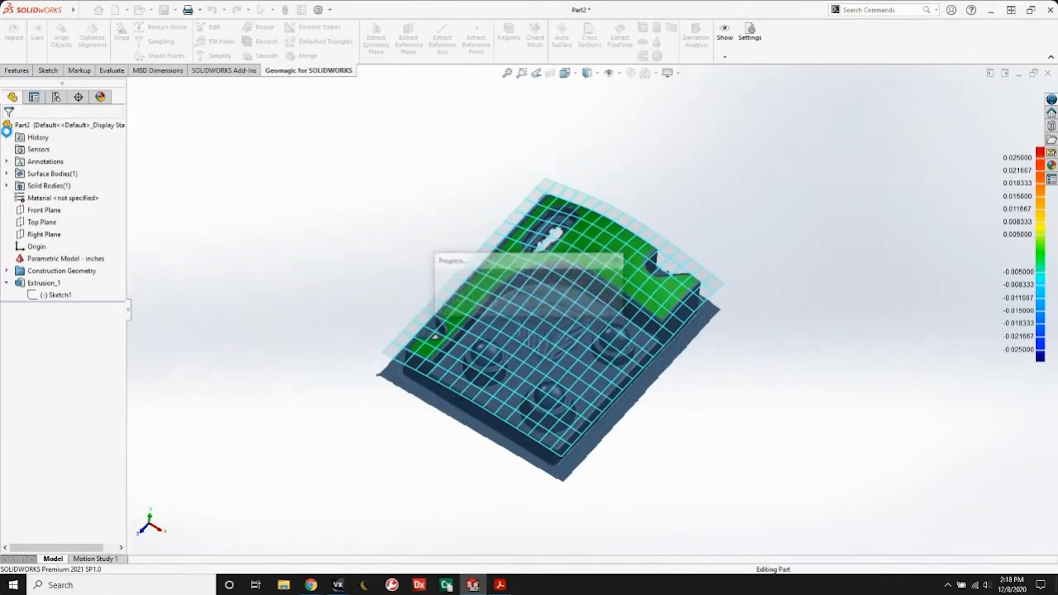
# Show the hidden Extrusion_1 solid body together with the freeform surface.
pyautogui.moveTo(487, 297); pyautogui.dragTo(574, 280, button='middle')
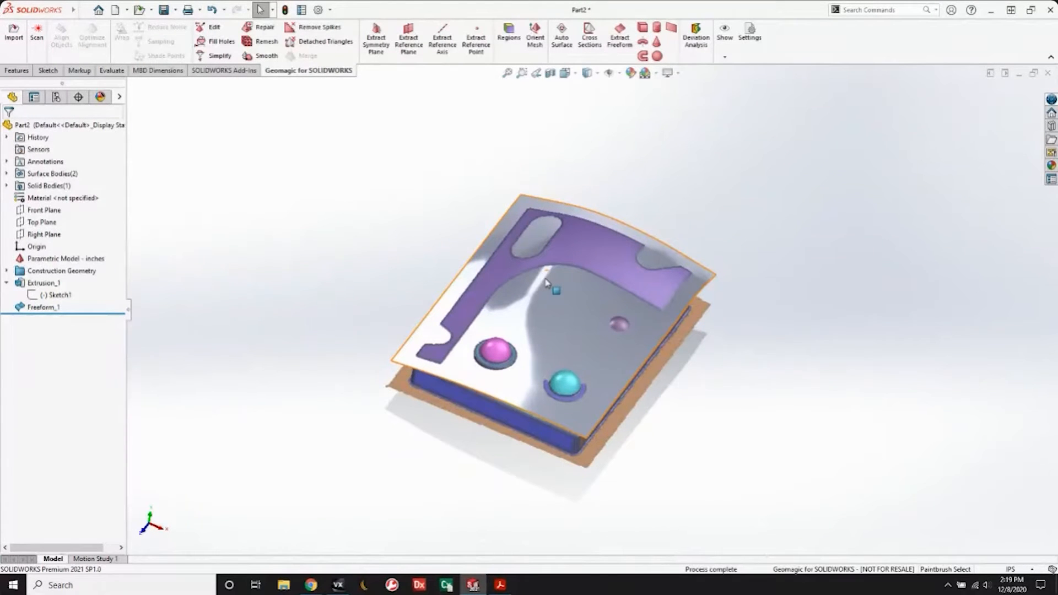
pyautogui.click(6, 185)
pyautogui.rightClick(55, 197)
pyautogui.click(323, 185)
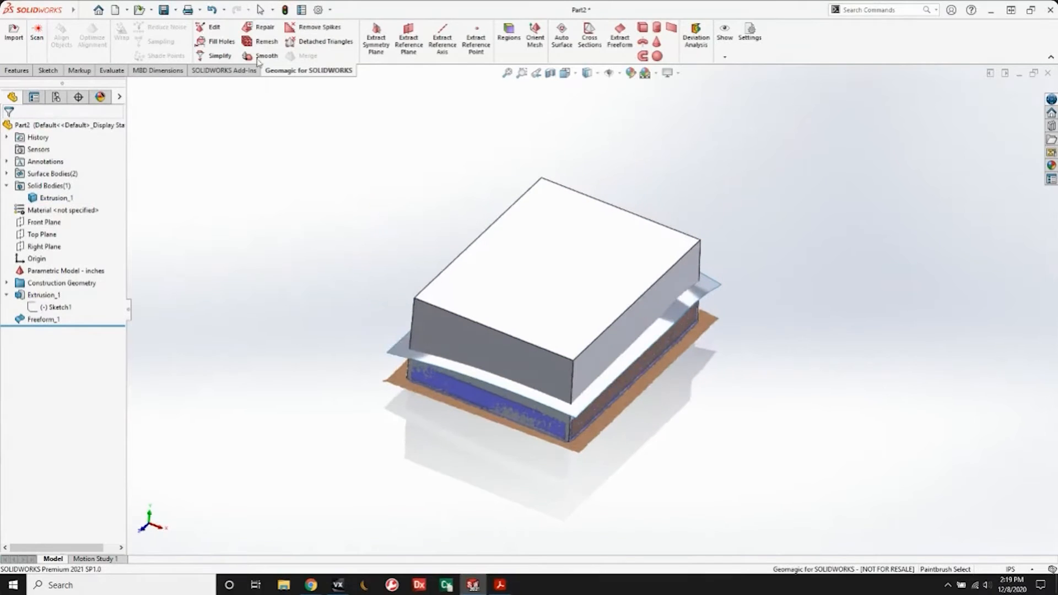
# Cut the solid block with the freeform surface, removing the material above it.
pyautogui.moveTo(37, 13)
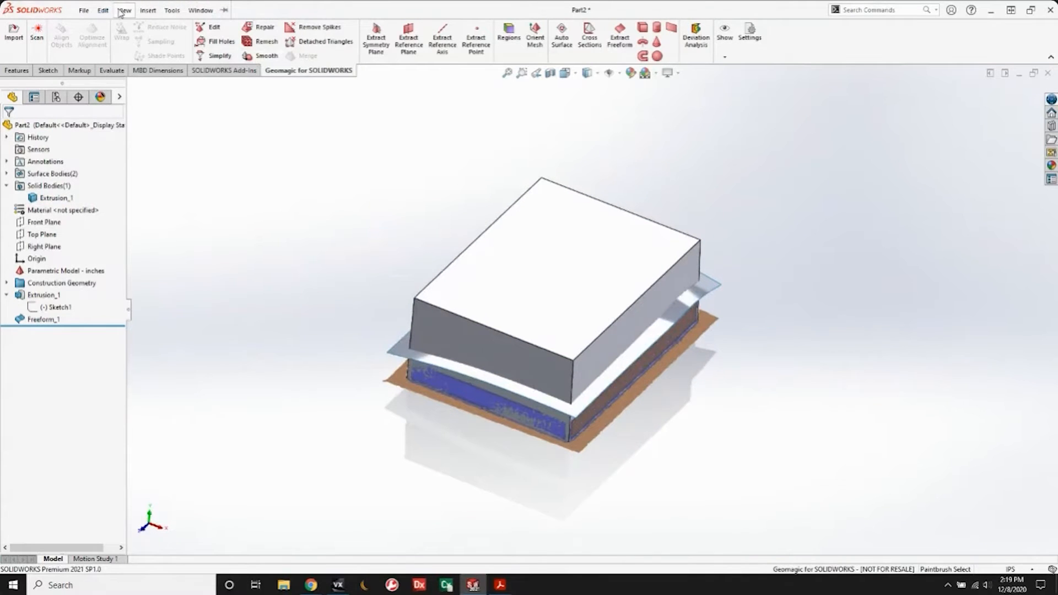
pyautogui.click(148, 10)
pyautogui.moveTo(168, 43)
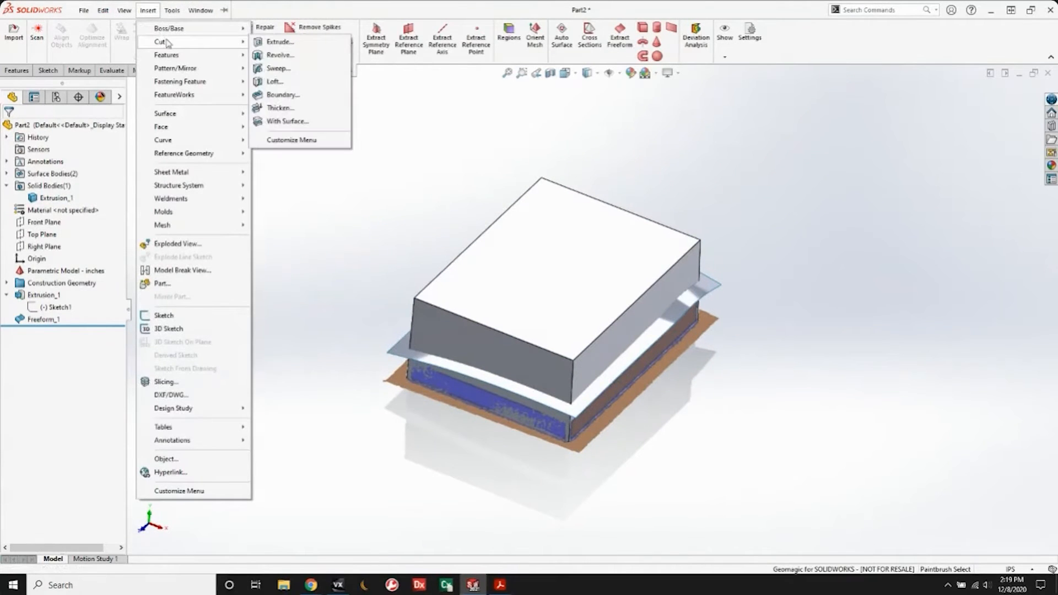
pyautogui.click(287, 121)
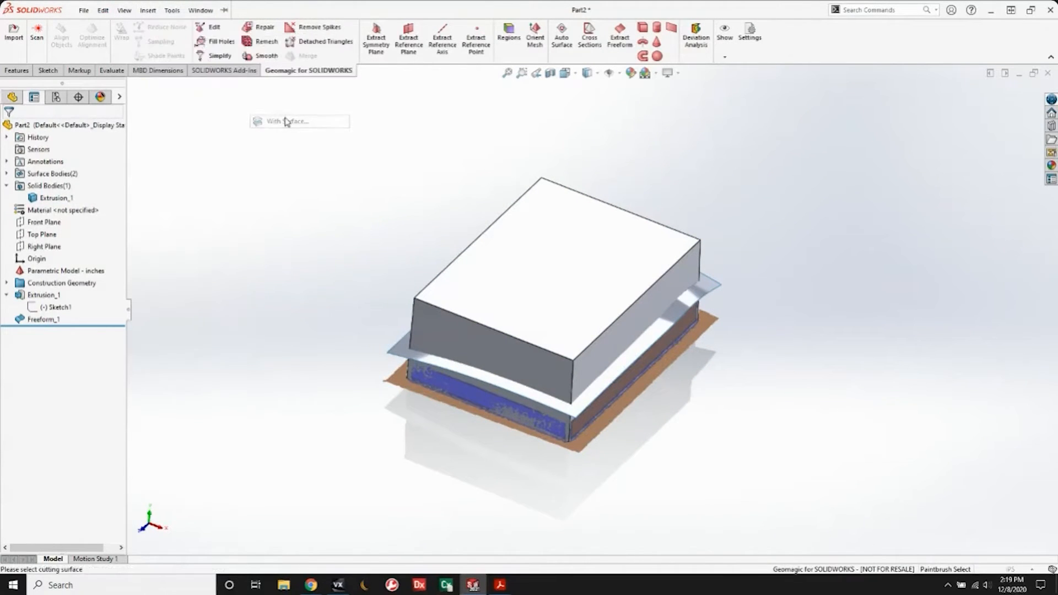
pyautogui.click(411, 355)
pyautogui.moveTo(272, 494); pyautogui.dragTo(259, 380, button='middle')
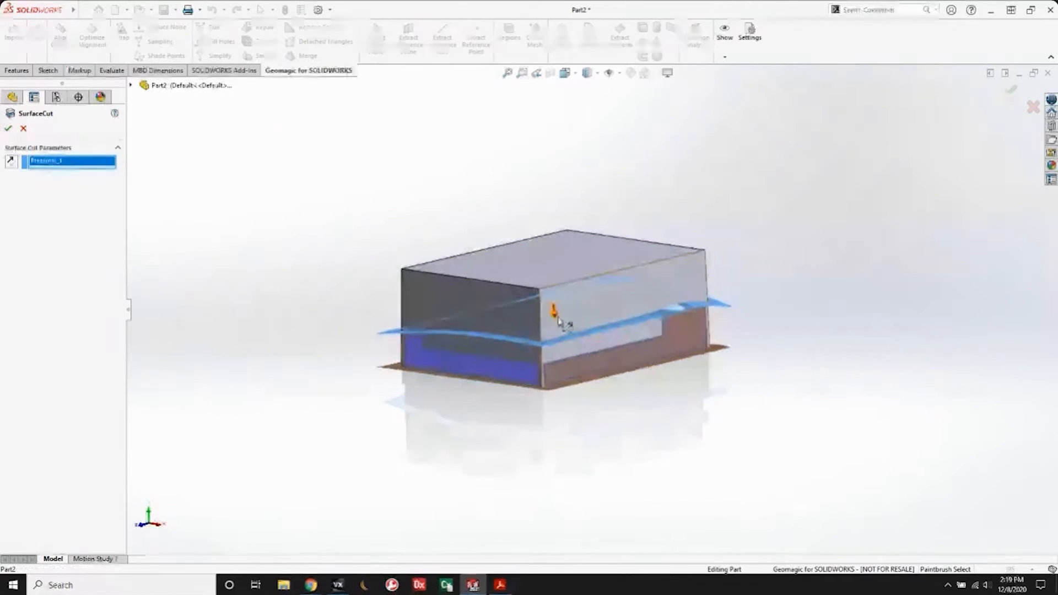
pyautogui.click(15, 128)
# Hide the freeform surface body and inspect the trimmed solid against the mesh.
pyautogui.moveTo(354, 286); pyautogui.dragTo(426, 355, button='middle')
pyautogui.rightClick(426, 355)
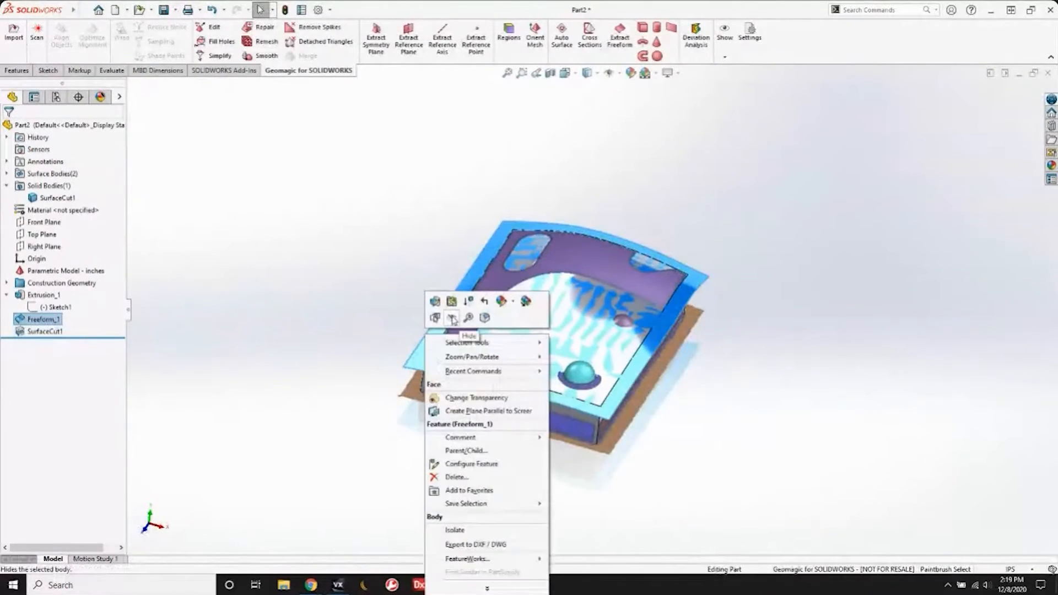
pyautogui.click(467, 331)
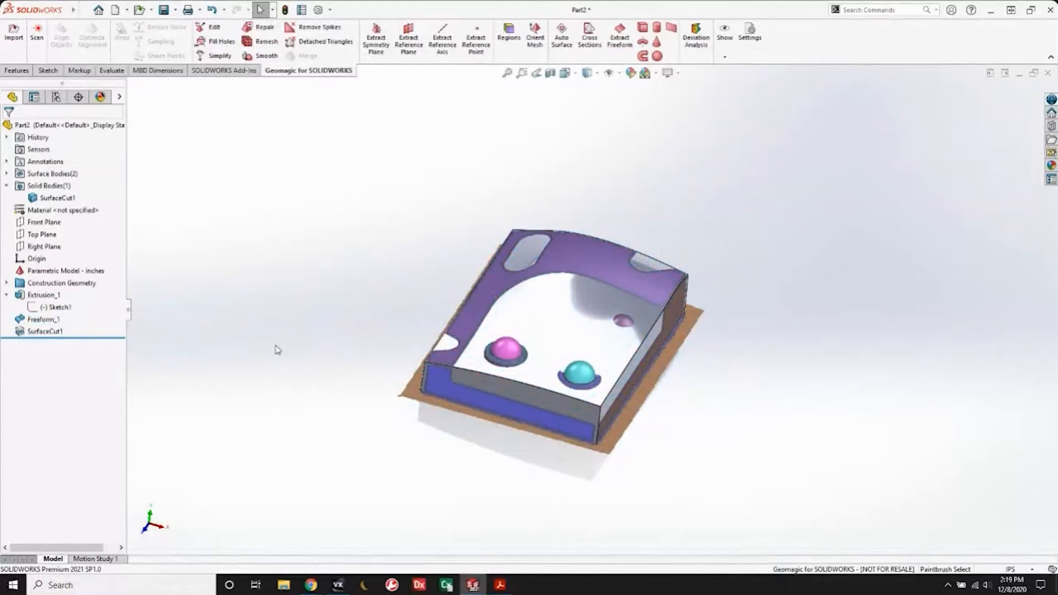
pyautogui.moveTo(562, 444); pyautogui.dragTo(520, 392, button='middle')
pyautogui.moveTo(515, 312); pyautogui.dragTo(551, 342, button='middle')
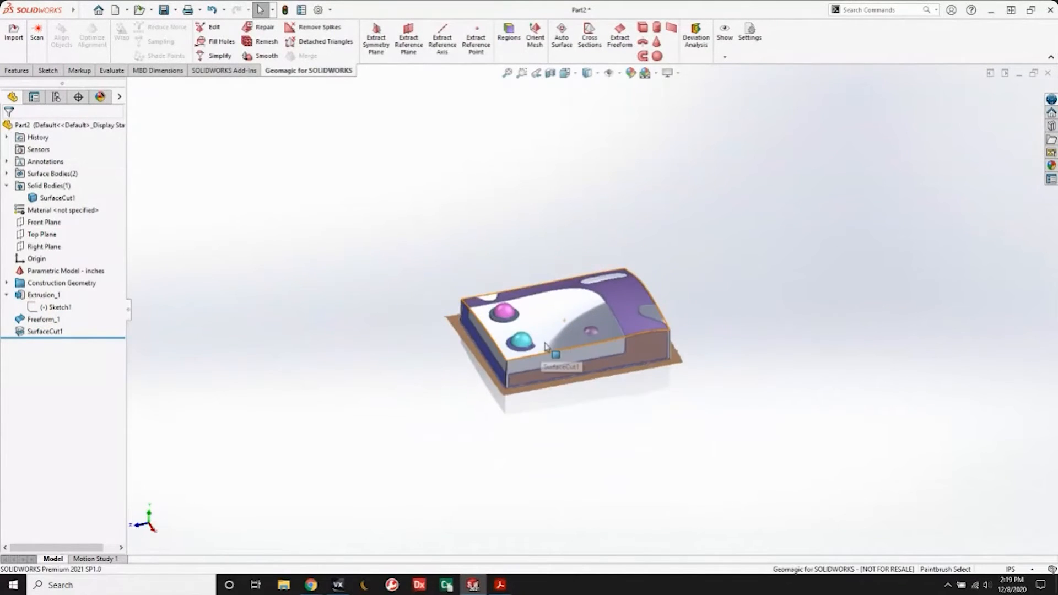
pyautogui.scroll(-3, 556, 338)
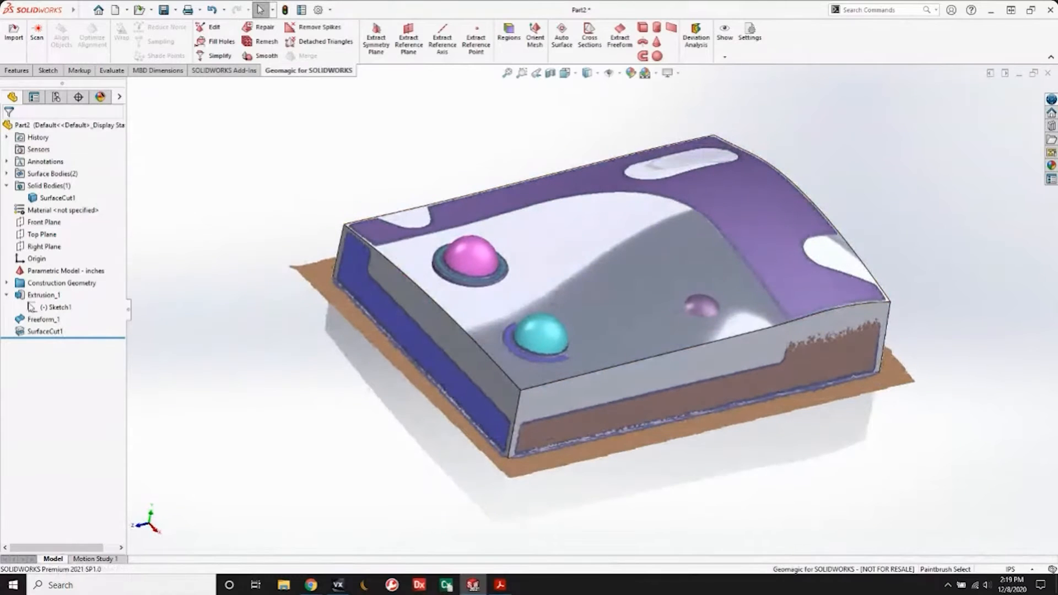
# Collapse the Extrusion_1 feature and hide the SurfaceCut1 solid body to expose the mesh regions.
pyautogui.click(7, 295)
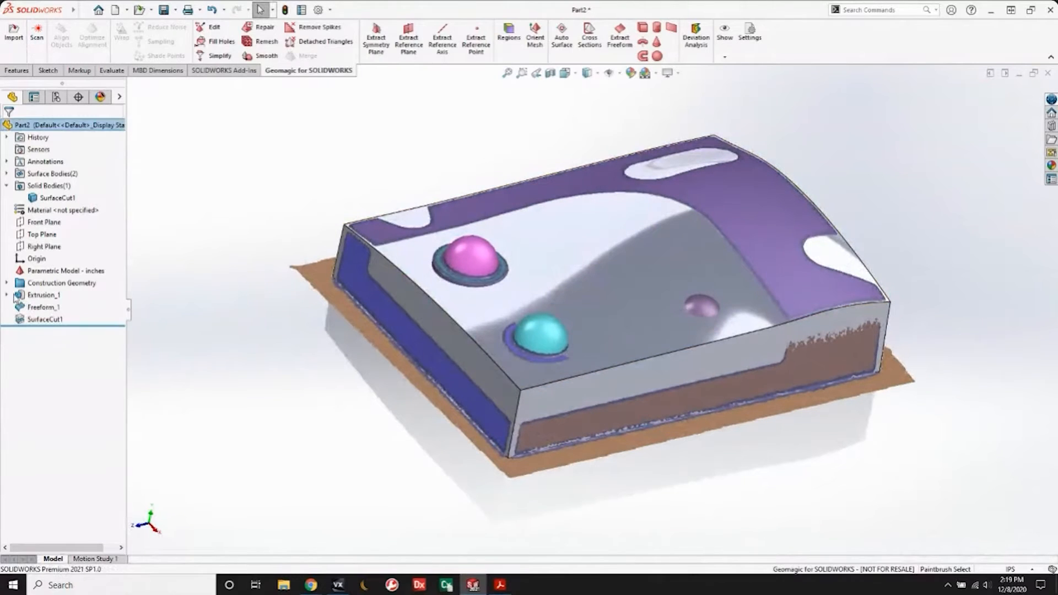
pyautogui.rightClick(69, 201)
pyautogui.click(86, 189)
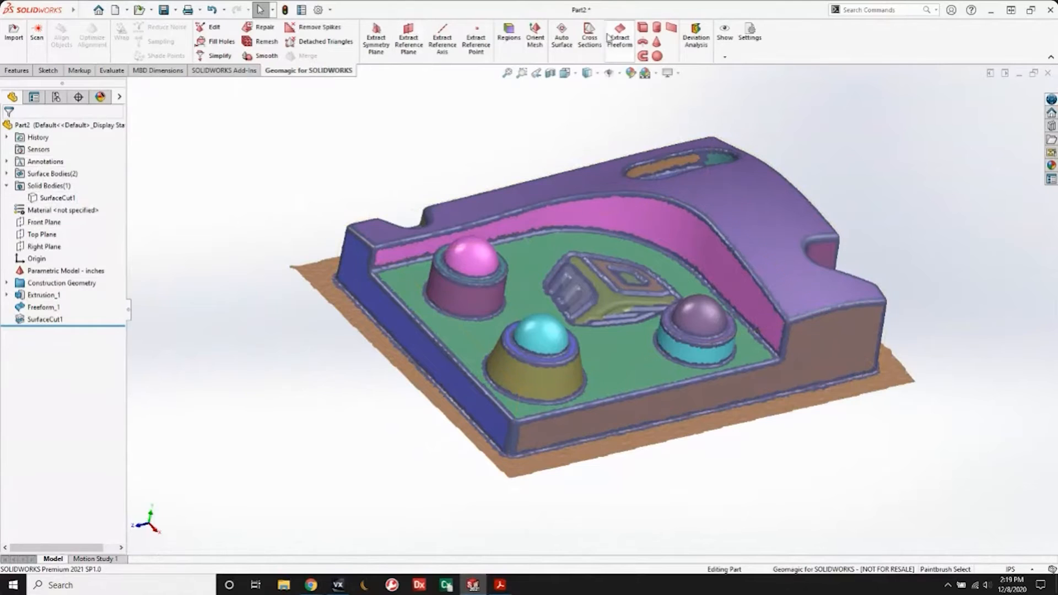
pyautogui.click(642, 27)
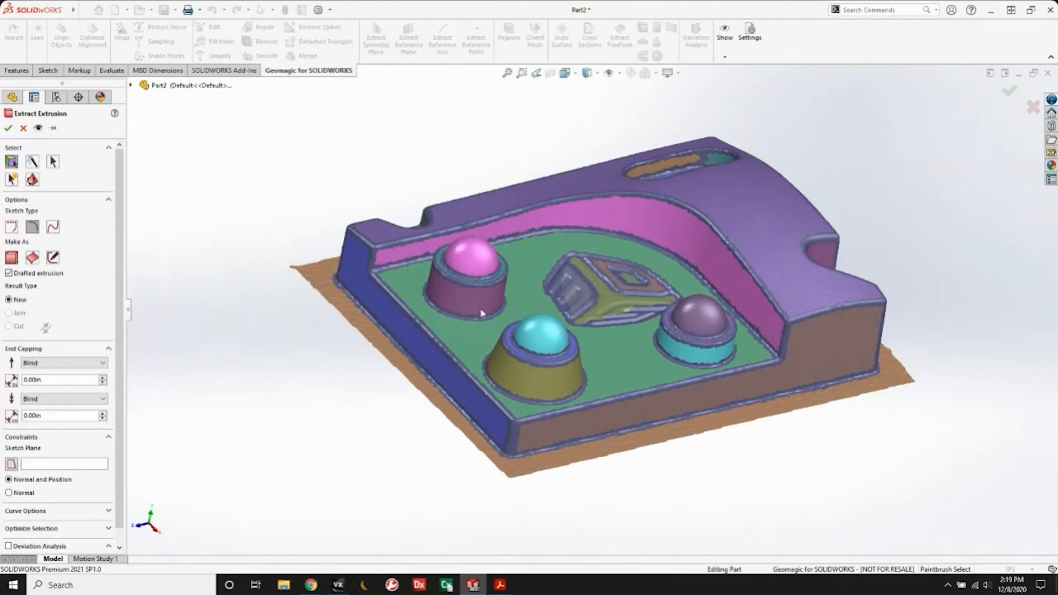
pyautogui.click(631, 226)
pyautogui.moveTo(196, 390); pyautogui.dragTo(174, 347, button='middle')
pyautogui.moveTo(545, 312); pyautogui.dragTo(234, 375, button='middle')
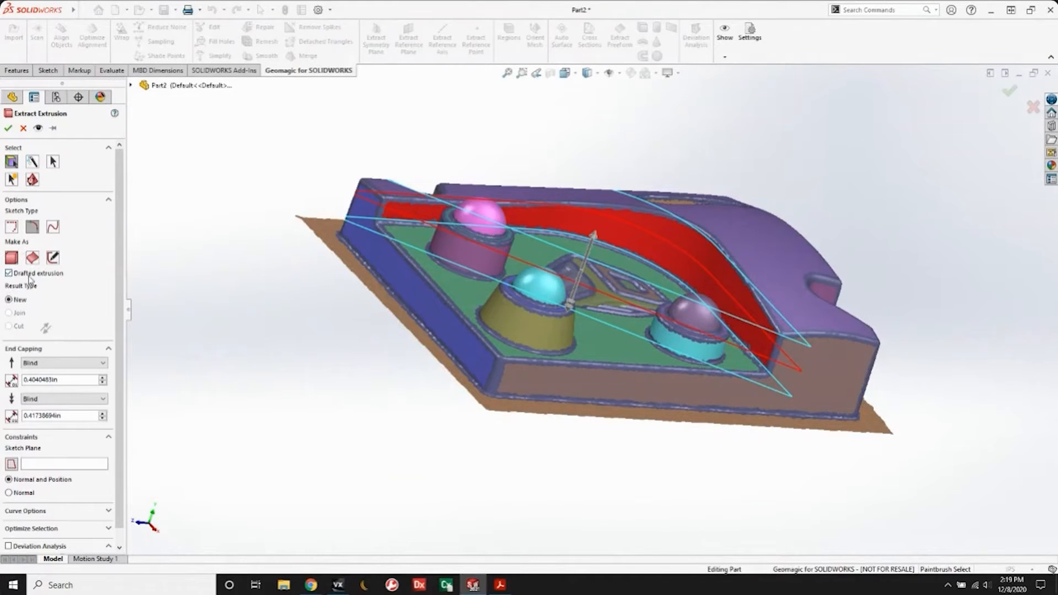
pyautogui.click(69, 464)
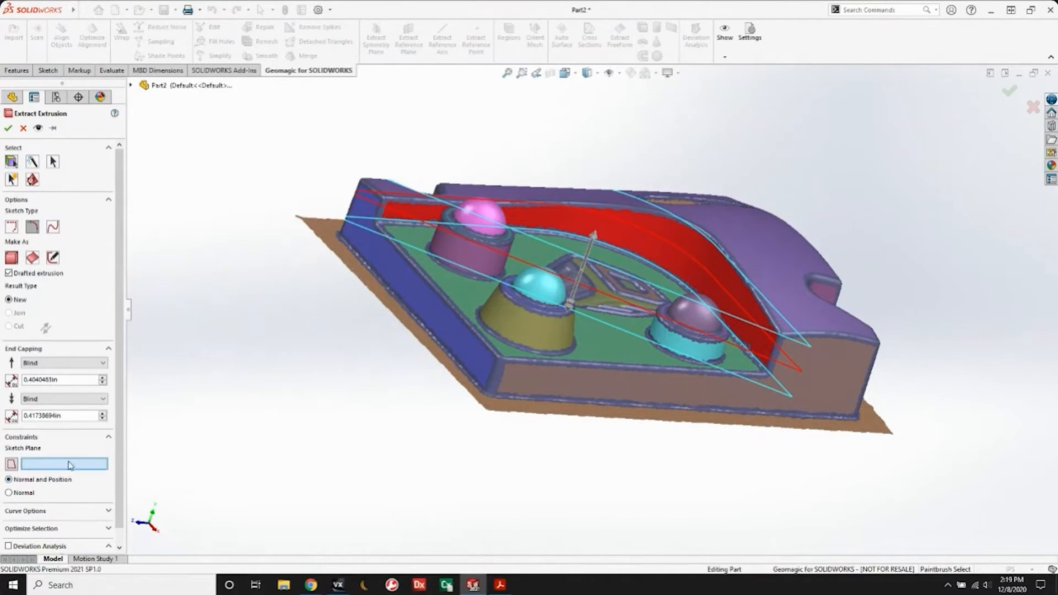
pyautogui.click(130, 85)
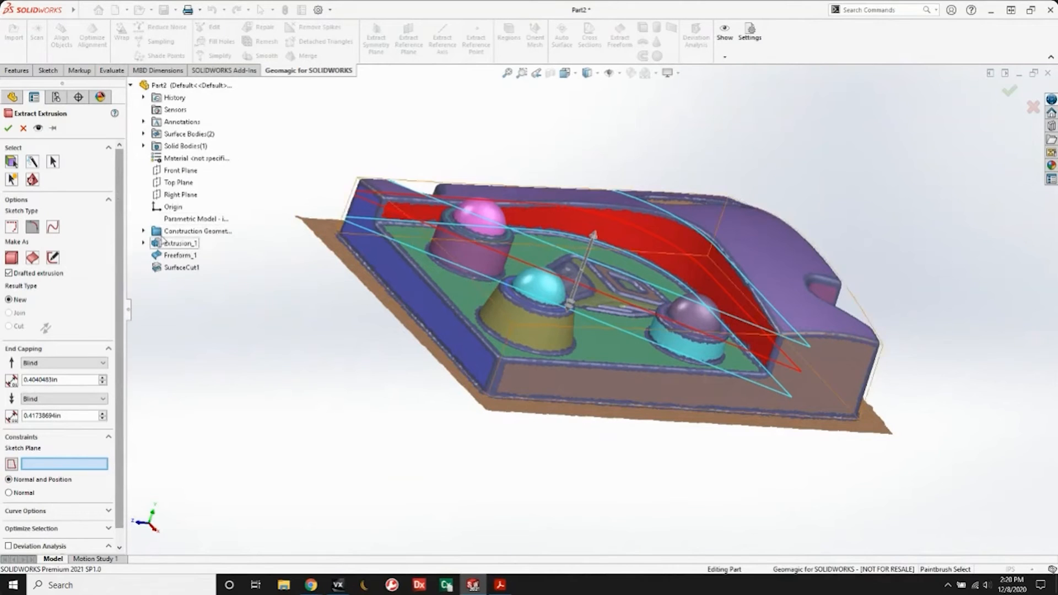
pyautogui.click(23, 129)
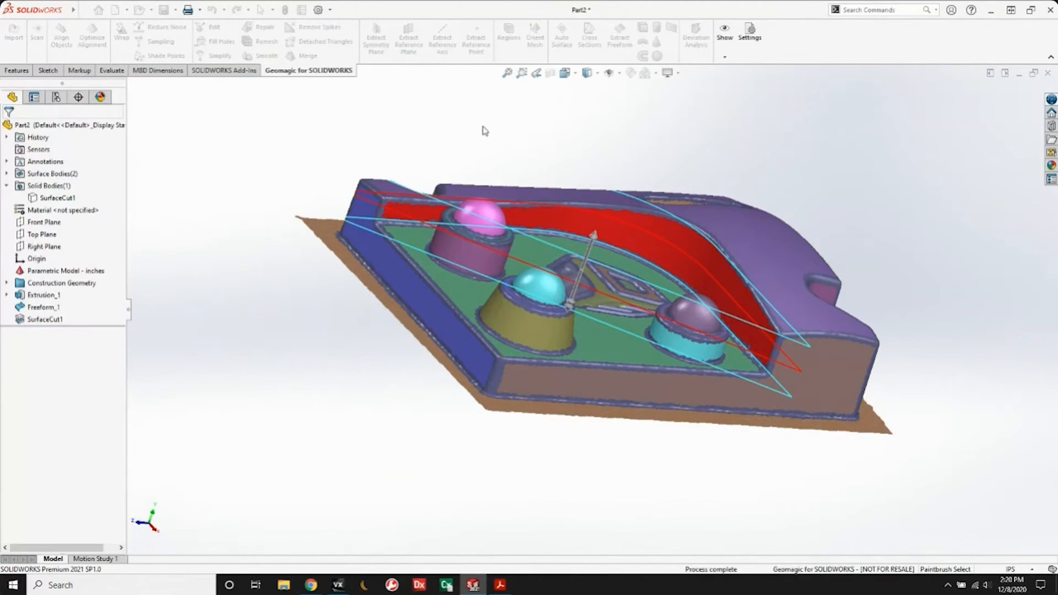
# Extract a reference plane from the green pocket floor region of the mesh.
pyautogui.click(408, 38)
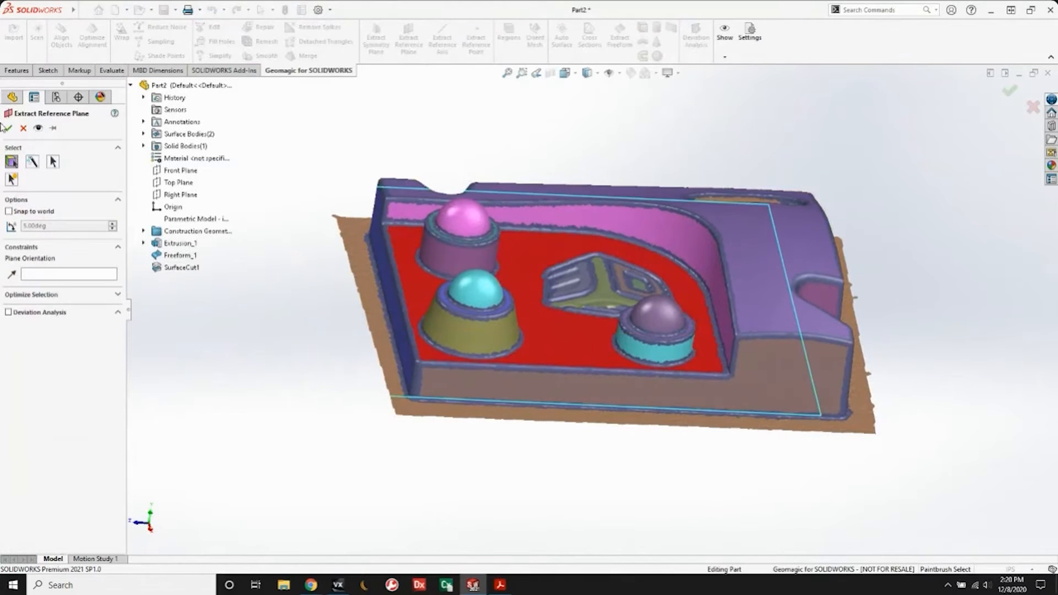
pyautogui.click(8, 129)
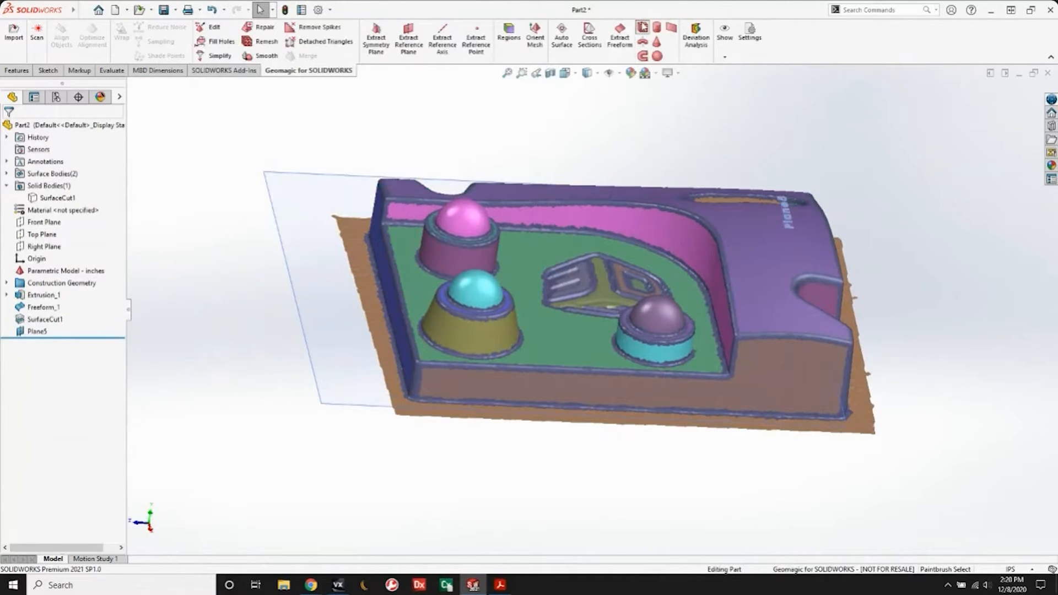
# Extract the curved pocket wall region as a new drafted extrusion sketched on the pocket floor plane, extending about 1.56 in above it.
pyautogui.click(696, 261)
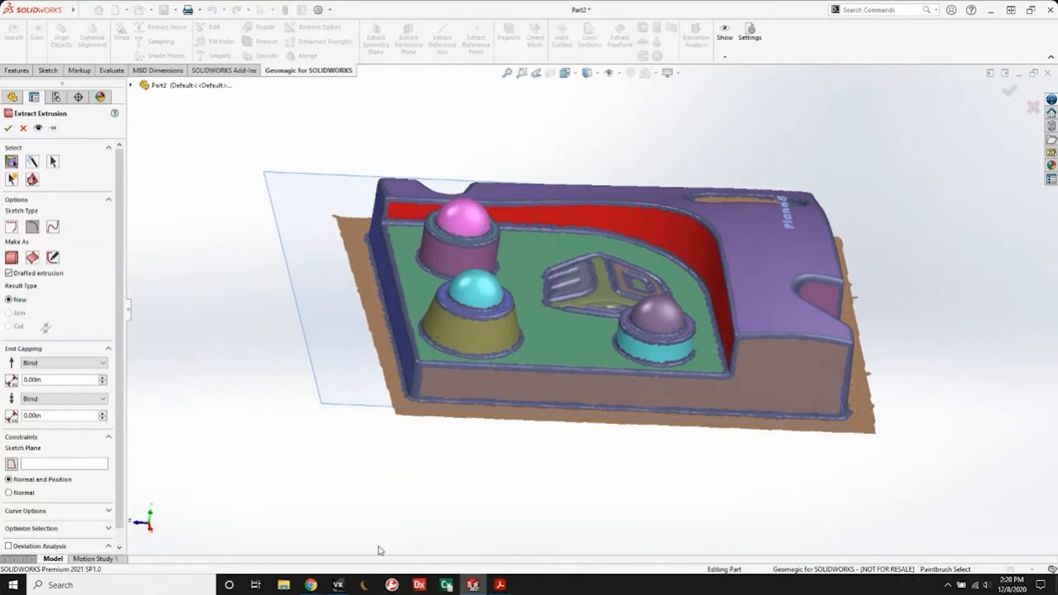
pyautogui.click(52, 465)
pyautogui.click(322, 303)
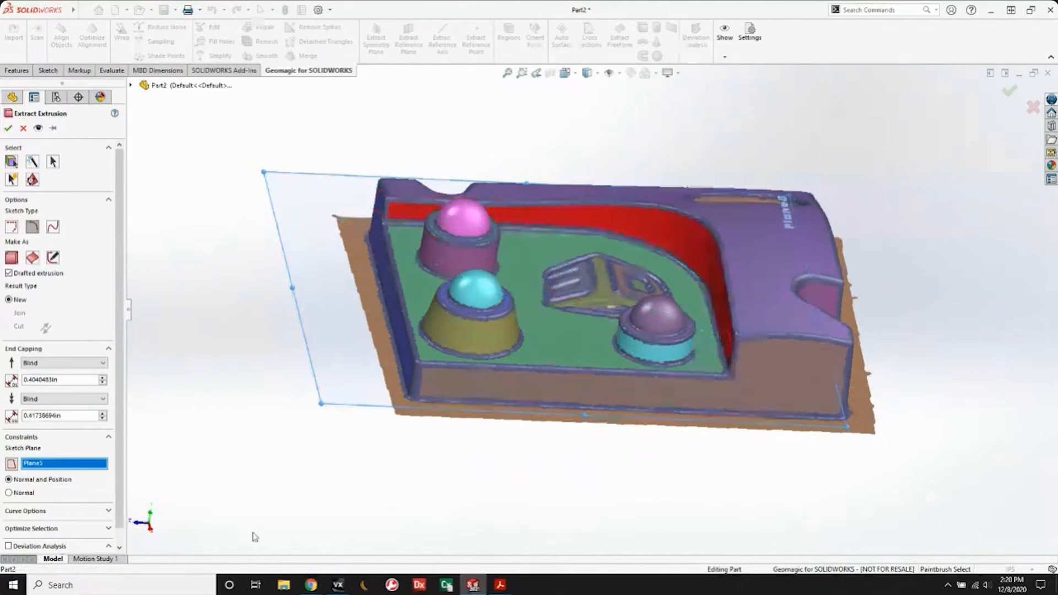
pyautogui.moveTo(523, 438); pyautogui.dragTo(510, 371, button='middle')
pyautogui.moveTo(554, 218); pyautogui.dragTo(570, 190)
pyautogui.moveTo(459, 208); pyautogui.dragTo(478, 241, button='middle')
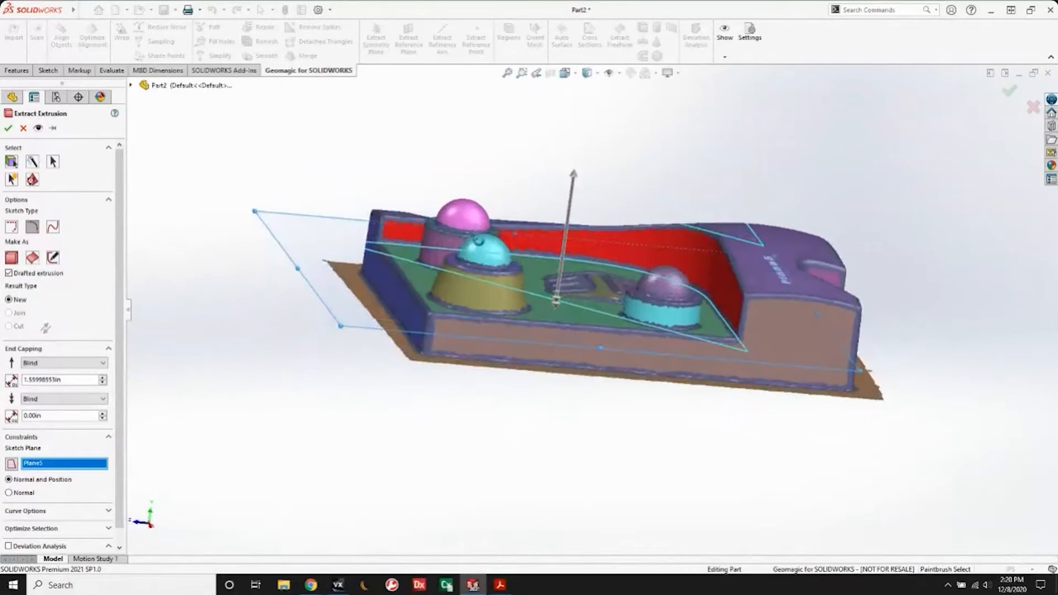
pyautogui.moveTo(319, 361); pyautogui.dragTo(314, 441, button='middle')
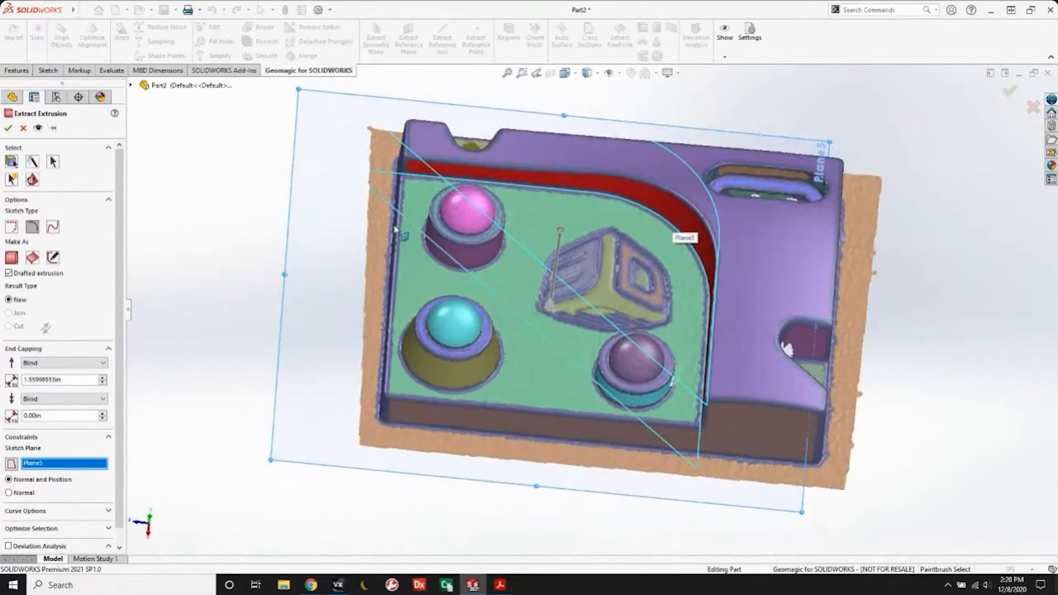
pyautogui.scroll(-1, 76, 474)
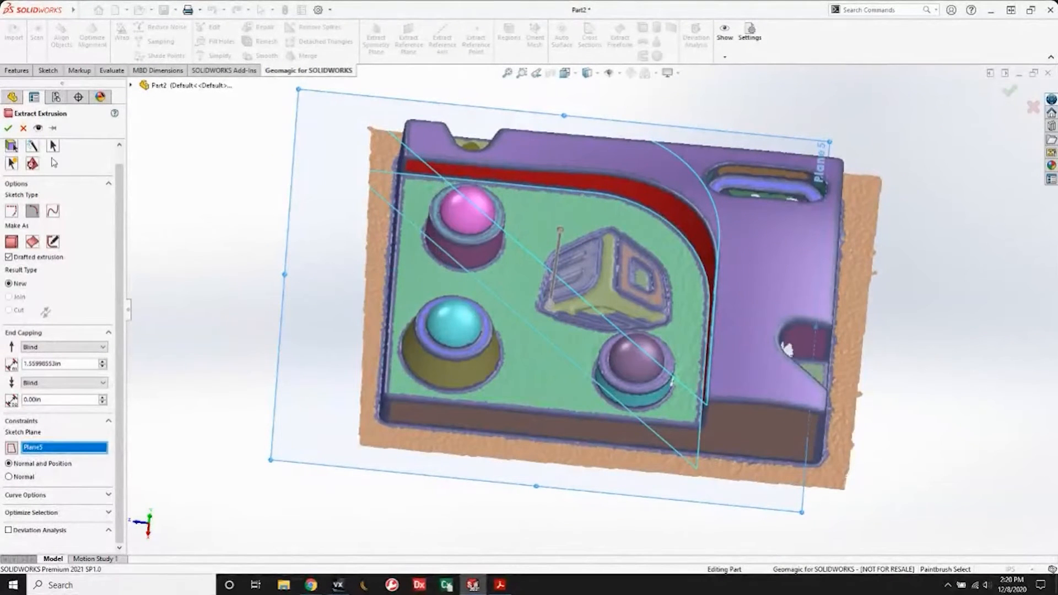
pyautogui.click(7, 129)
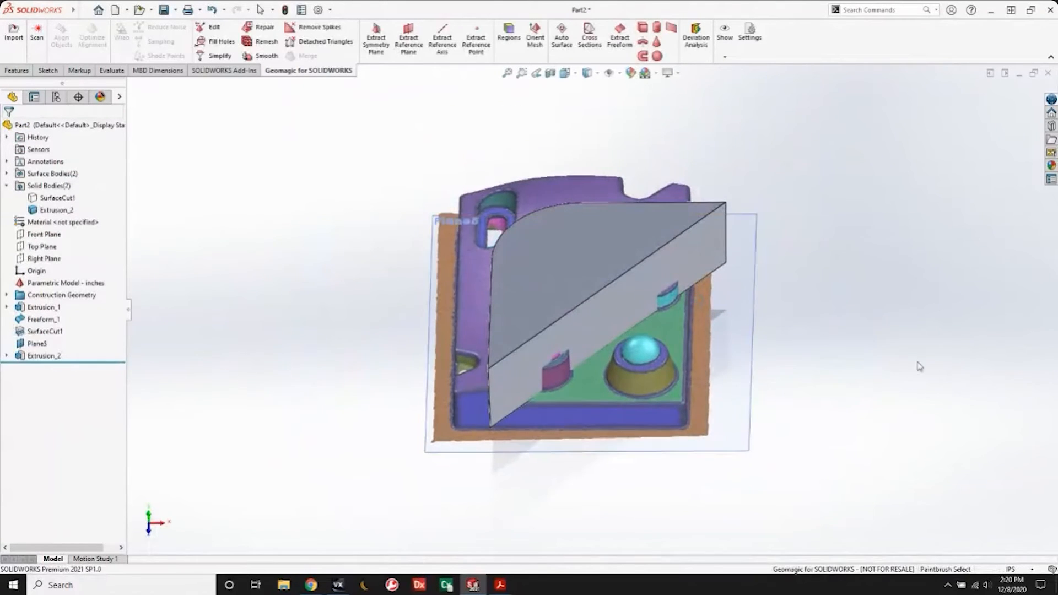
# Pull the diagonal side face of the new extrusion outward until the body extends well past the block's corner.
pyautogui.click(617, 312)
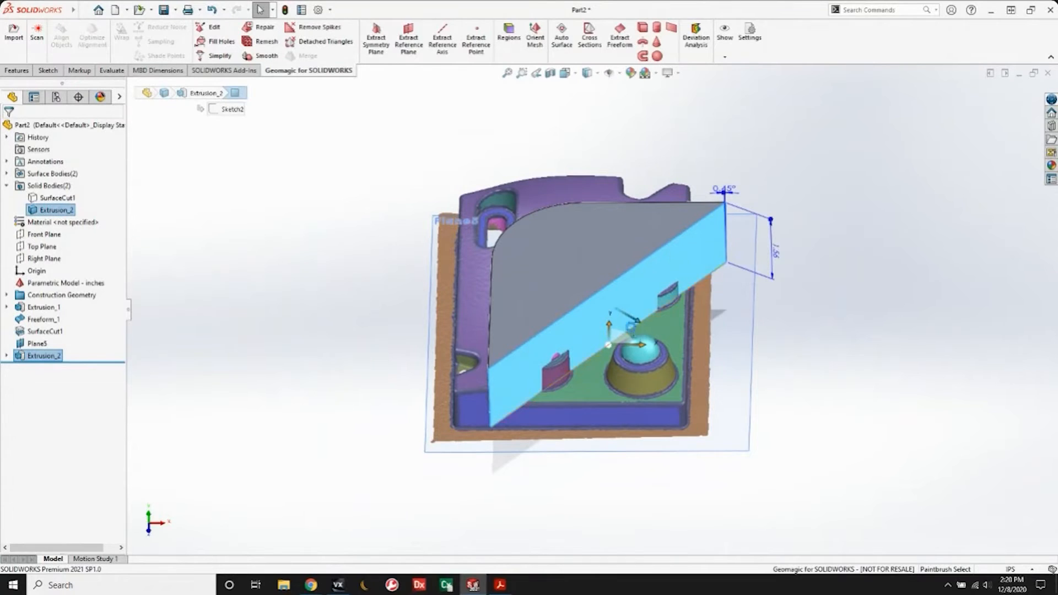
pyautogui.moveTo(637, 323); pyautogui.dragTo(771, 397)
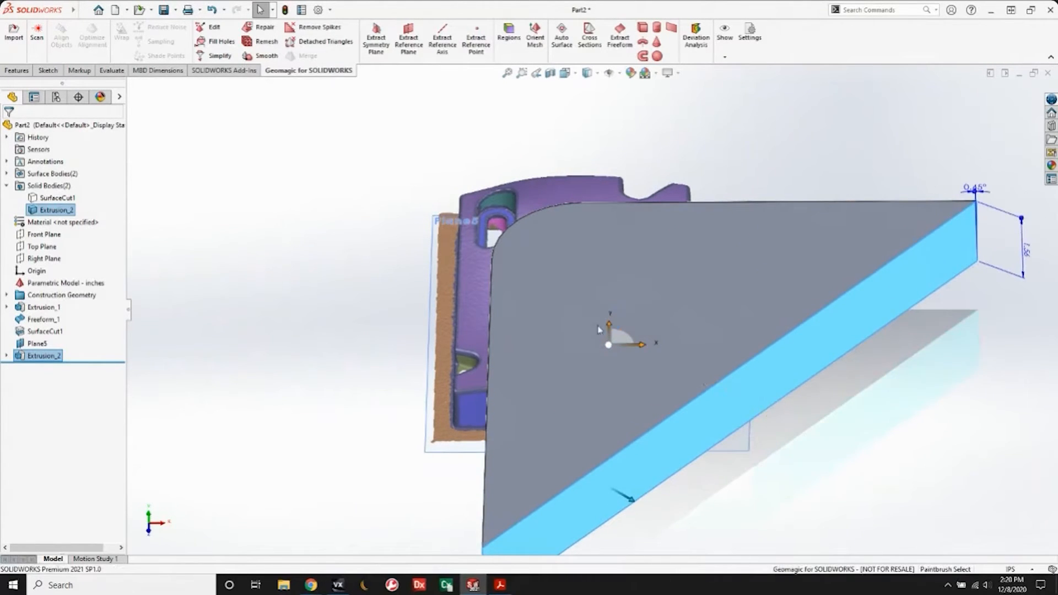
# Show the hidden SurfaceCut1 body and subtract the Extrusion_2 body from it with Combine to cut the pocket.
pyautogui.click(124, 10)
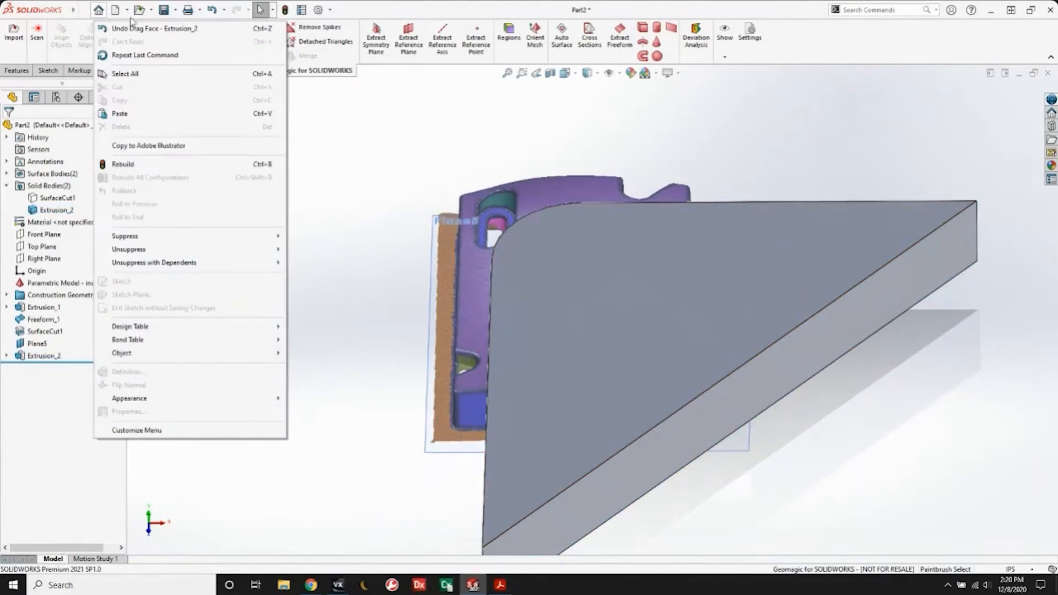
pyautogui.click(147, 10)
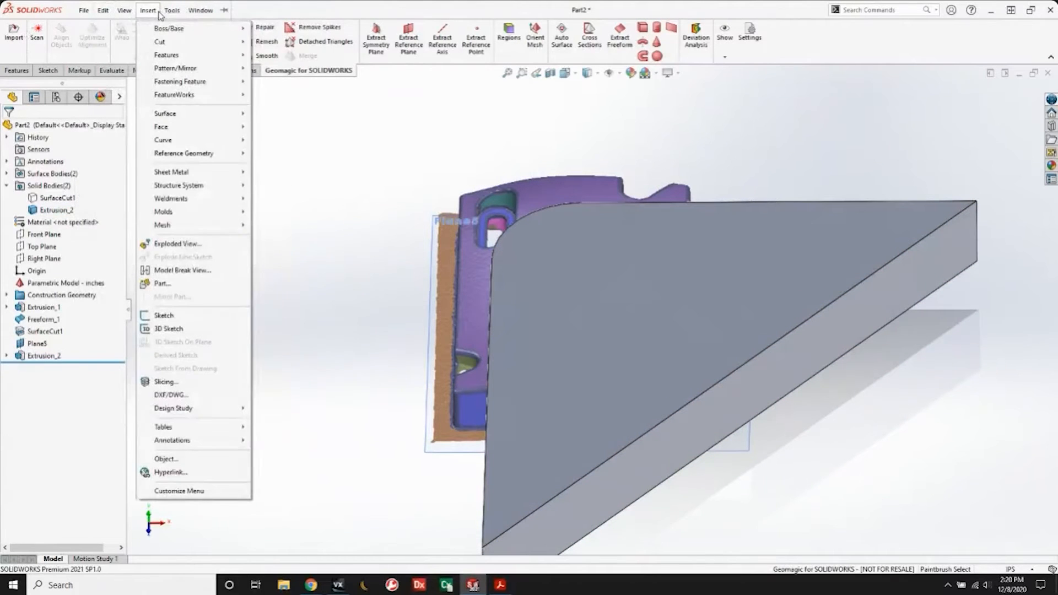
pyautogui.moveTo(174, 55)
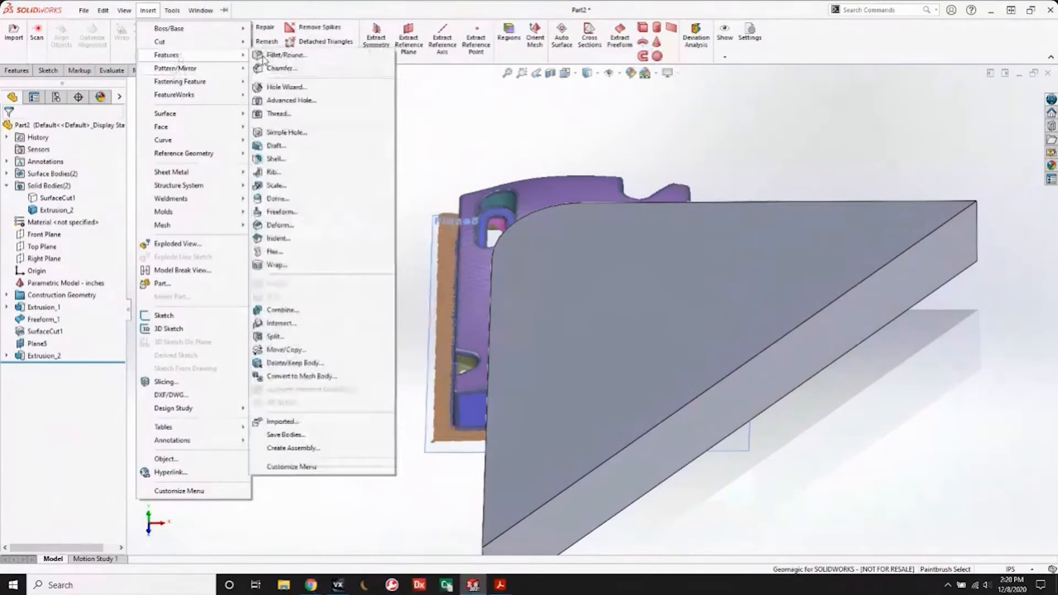
pyautogui.click(282, 310)
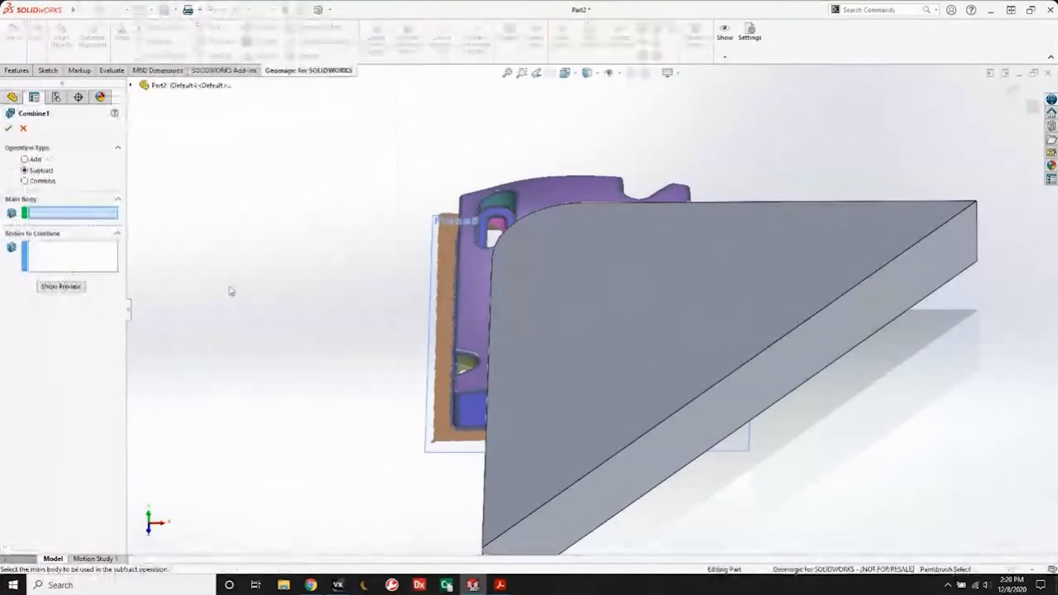
pyautogui.click(131, 85)
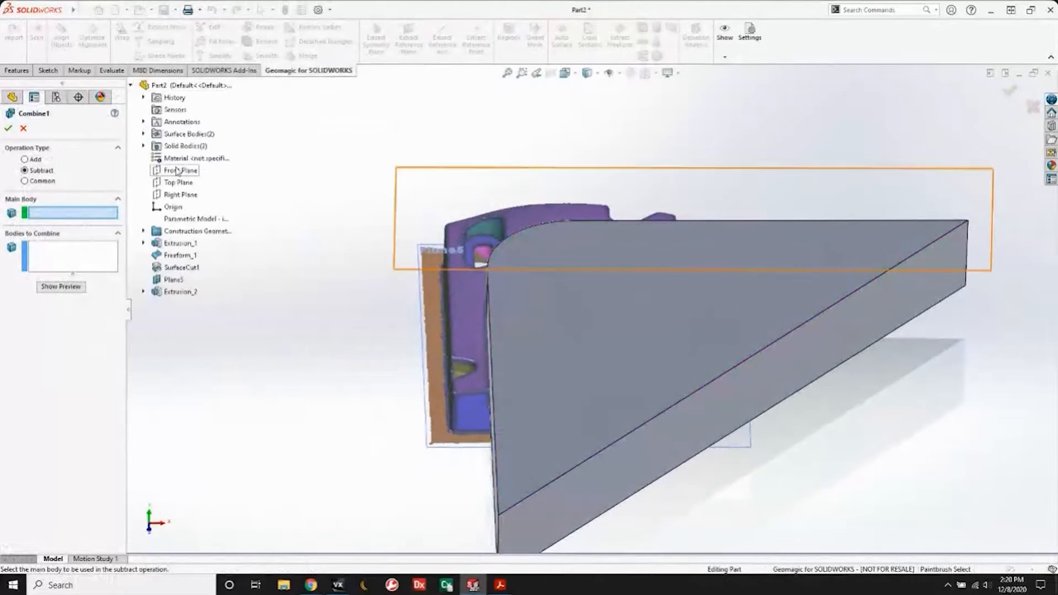
pyautogui.click(143, 146)
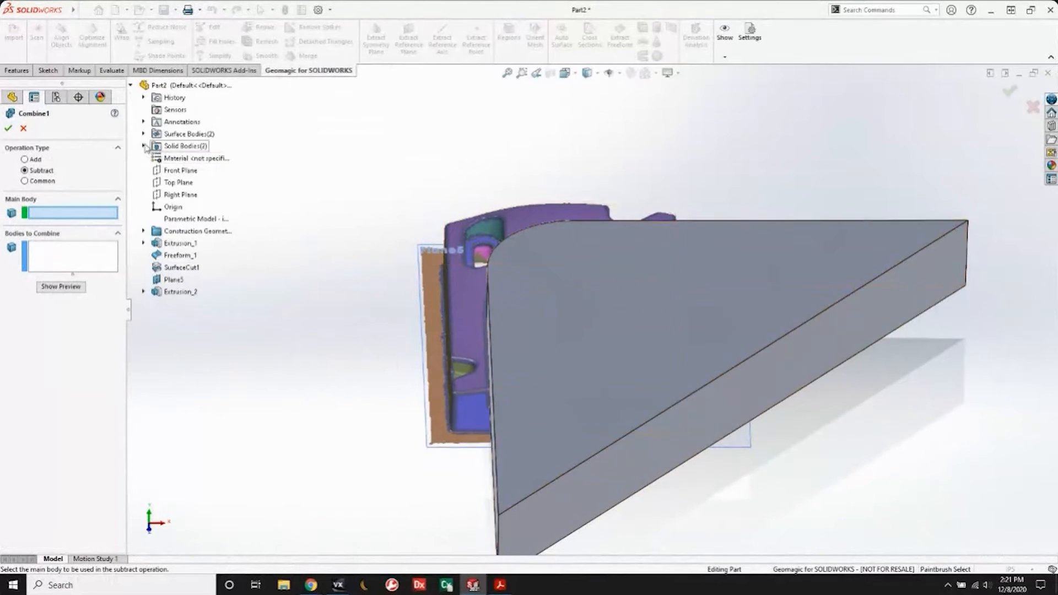
pyautogui.rightClick(192, 158)
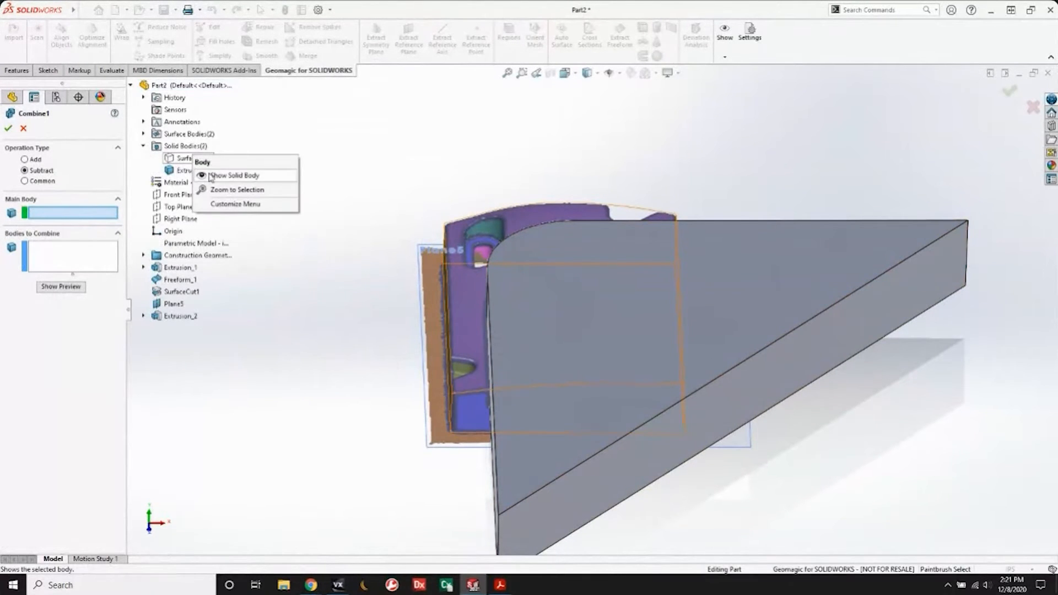
pyautogui.click(209, 177)
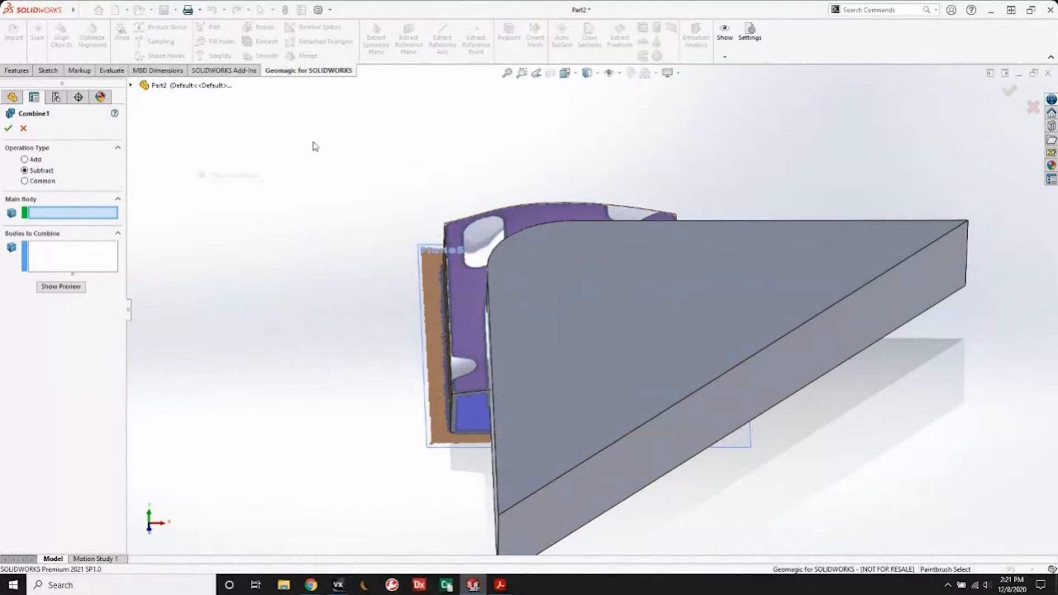
pyautogui.click(433, 232)
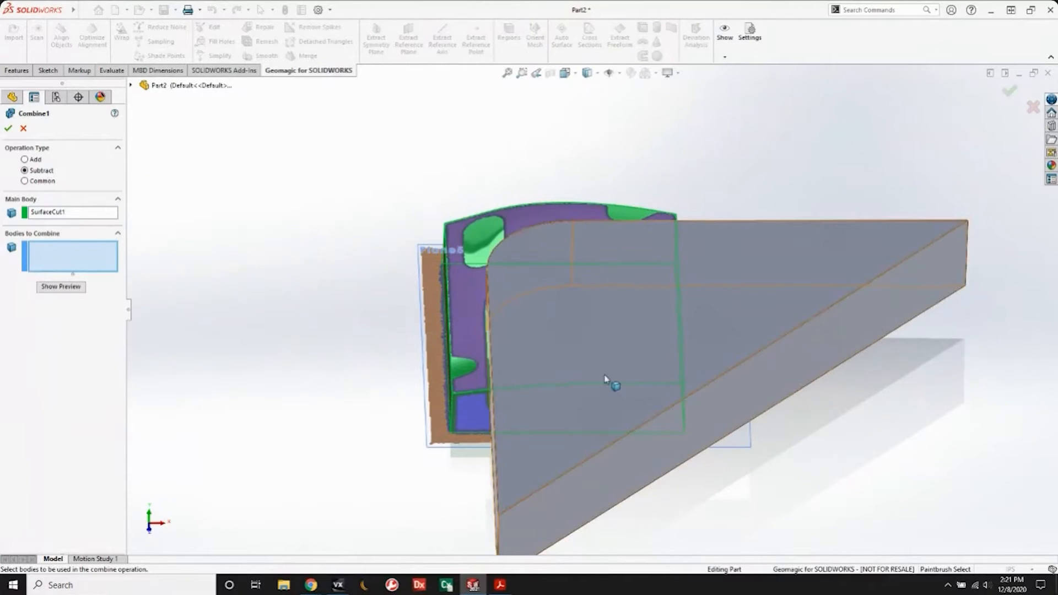
pyautogui.click(712, 303)
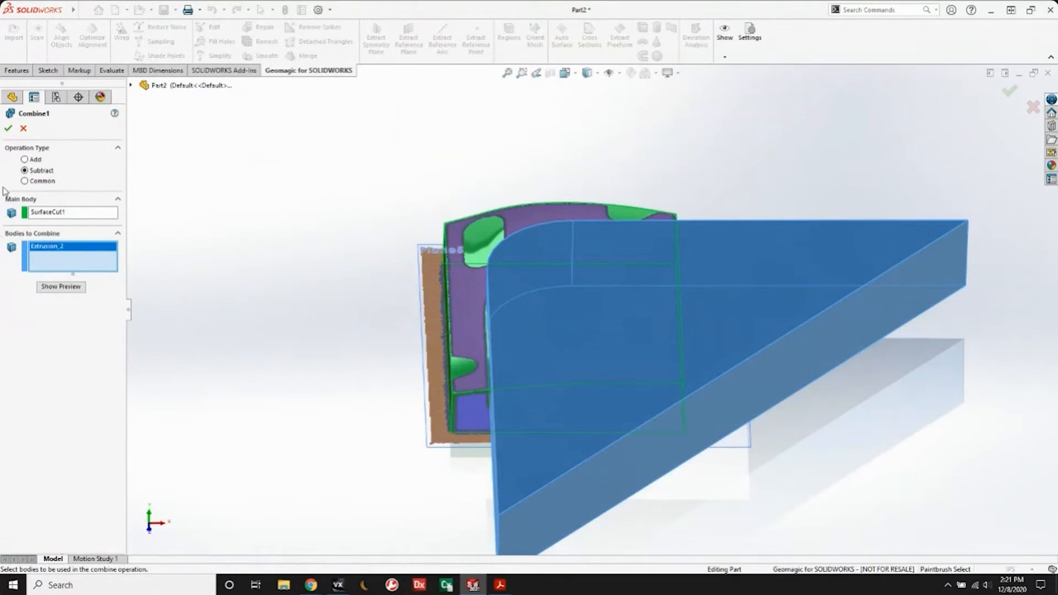
pyautogui.click(8, 129)
pyautogui.moveTo(338, 276); pyautogui.dragTo(661, 429, button='middle')
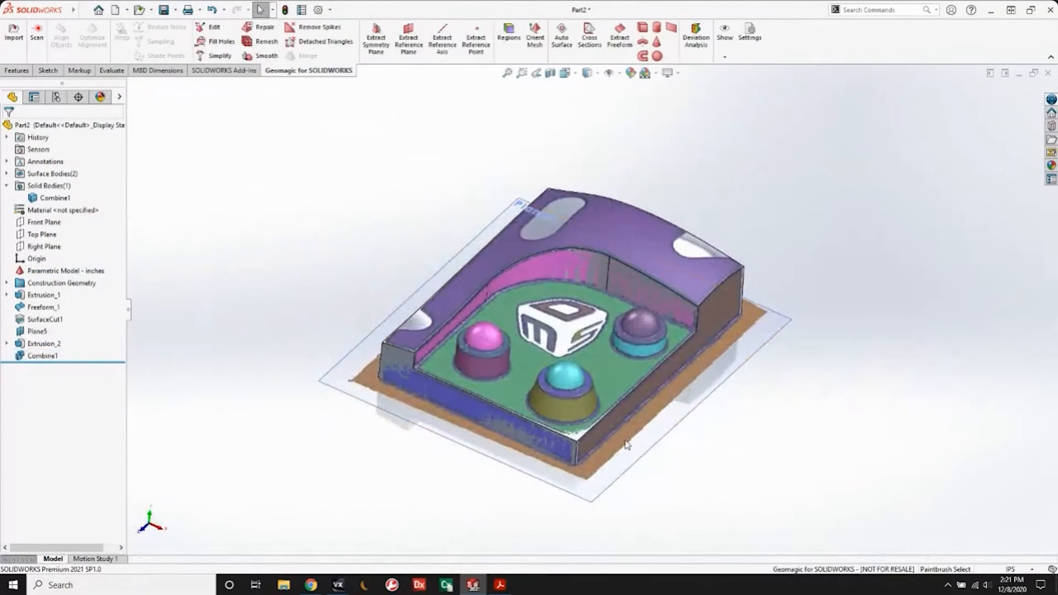
# Start Extract Cylinder and select the maroon side wall region of the boss with the pink dome.
pyautogui.scroll(-2, 620, 402)
pyautogui.click(559, 380)
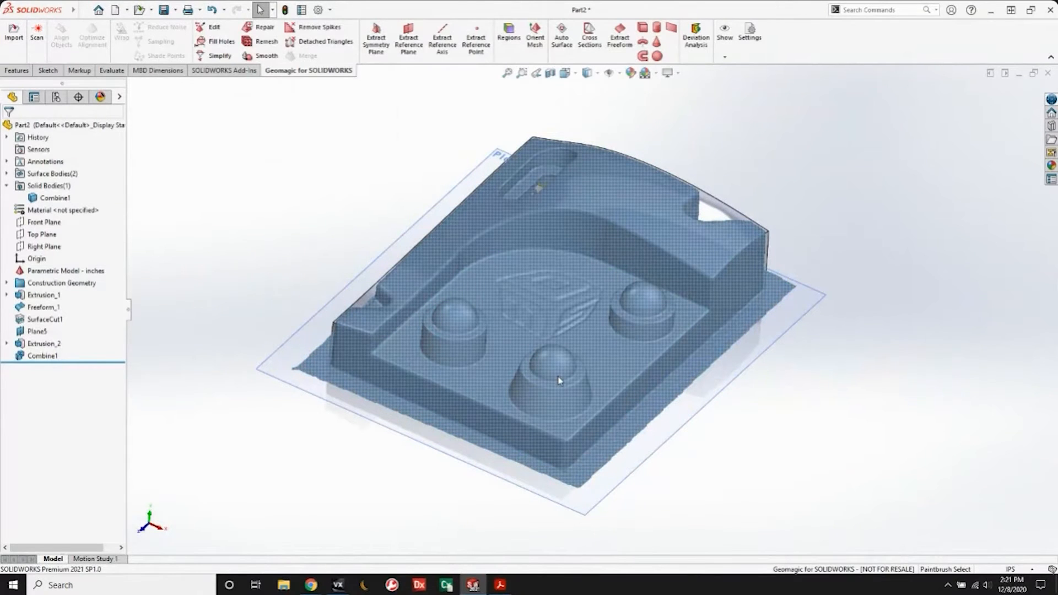
pyautogui.press('Escape')
pyautogui.click(657, 42)
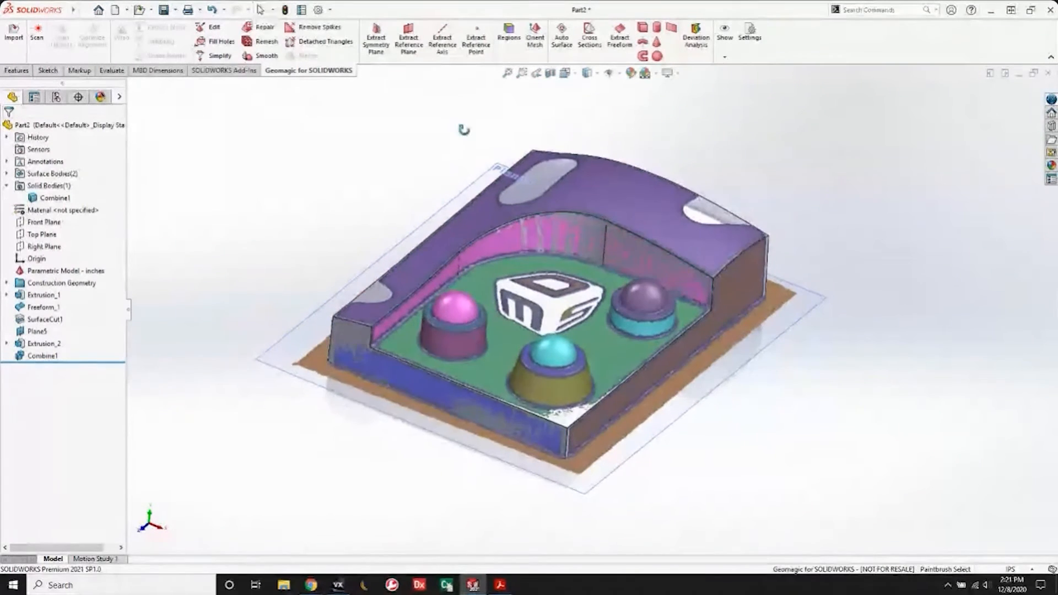
pyautogui.scroll(-3, 482, 355)
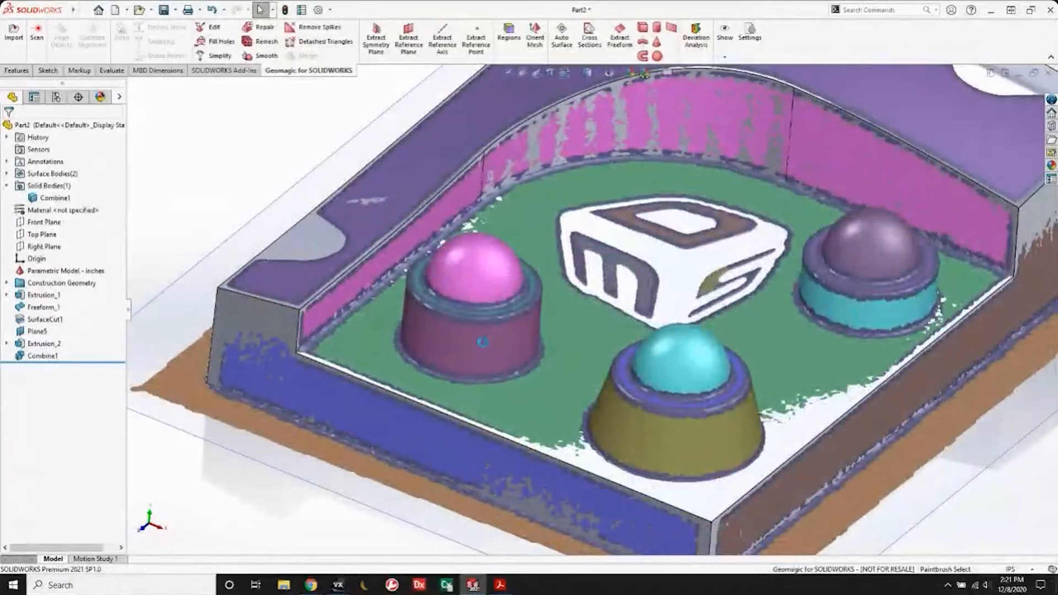
pyautogui.click(657, 28)
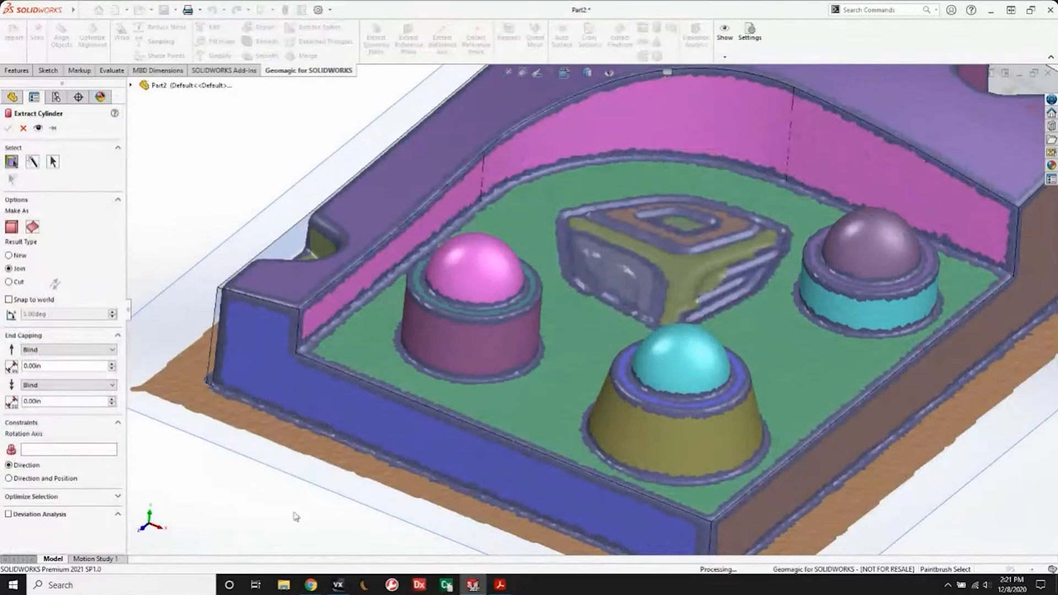
pyautogui.click(472, 351)
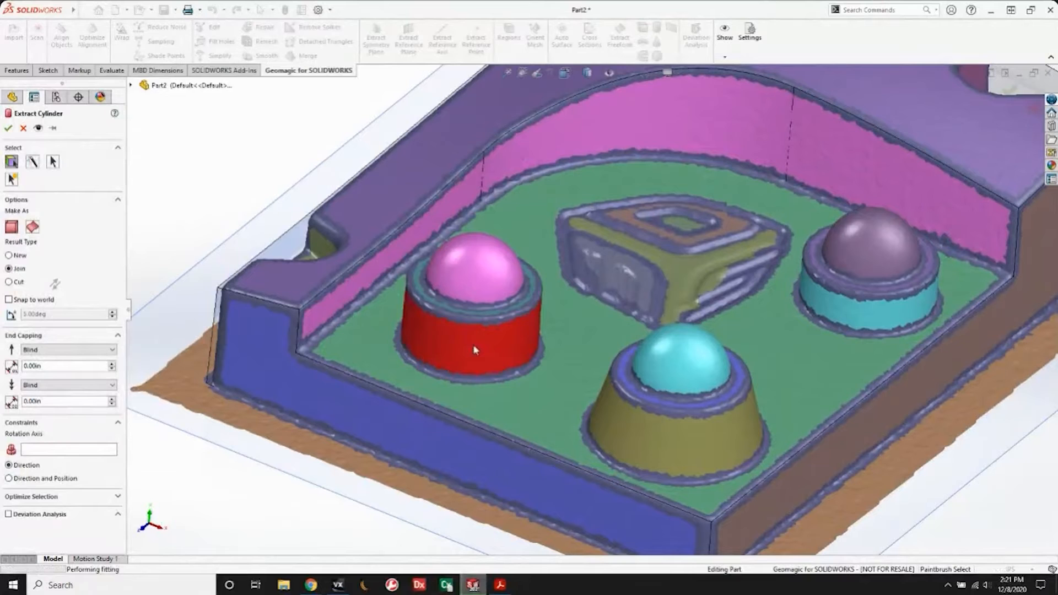
# Cap the cylinder up to the boss's flat top ring region, extend its lower end below the pocket floor at about 0.535 in, and join it.
pyautogui.click(46, 351)
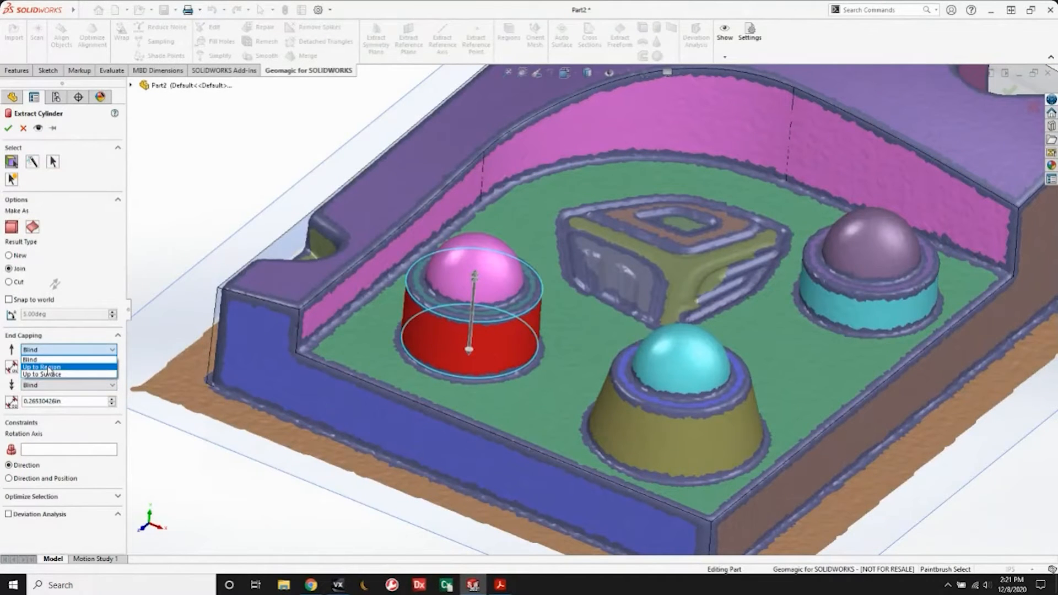
pyautogui.click(26, 389)
pyautogui.click(32, 388)
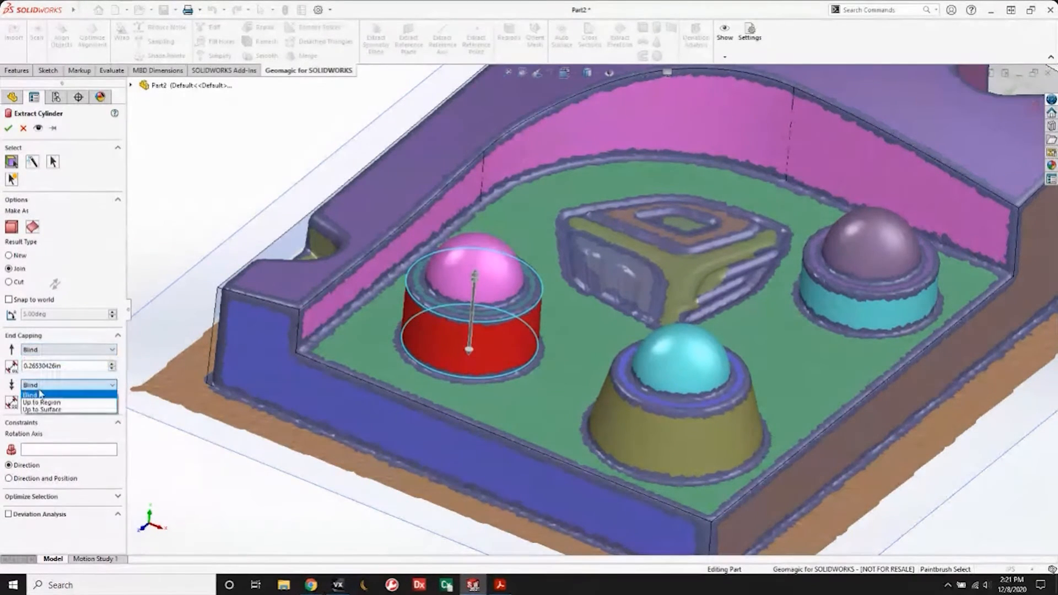
pyautogui.click(42, 403)
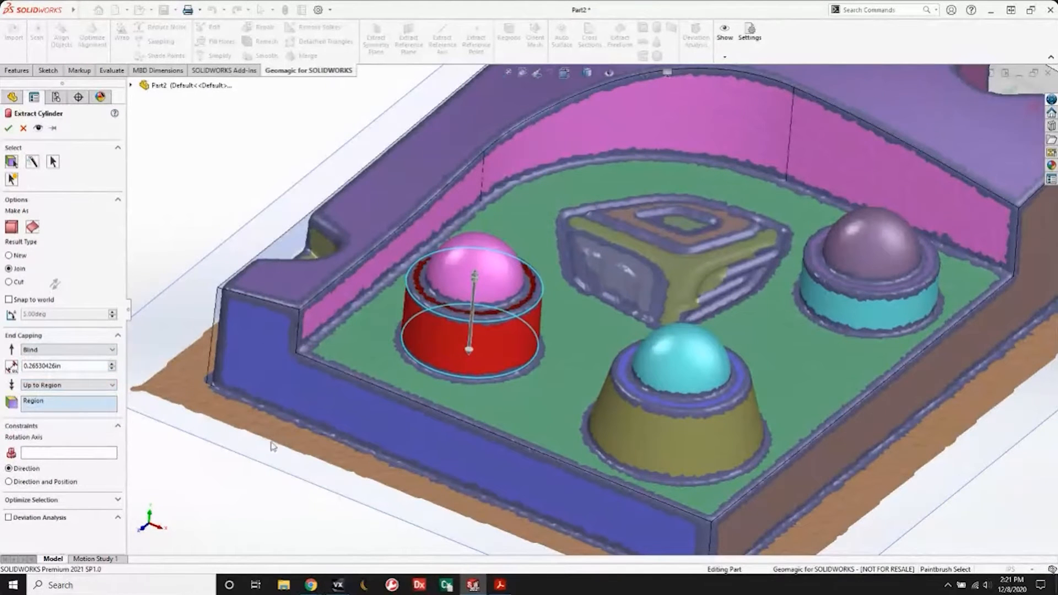
pyautogui.moveTo(470, 348); pyautogui.dragTo(467, 379)
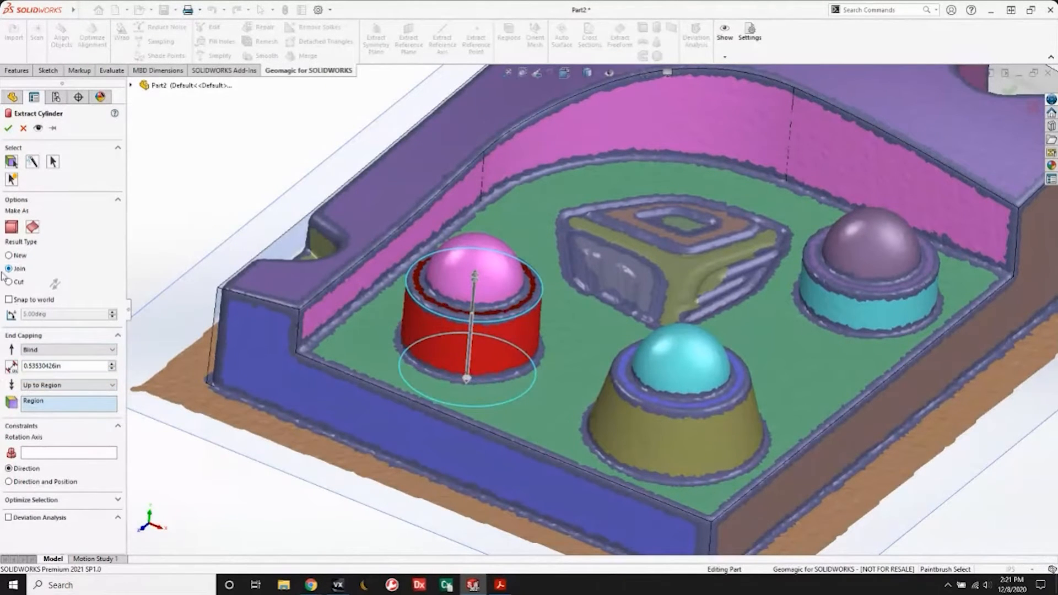
pyautogui.moveTo(243, 232); pyautogui.dragTo(231, 208, button='middle')
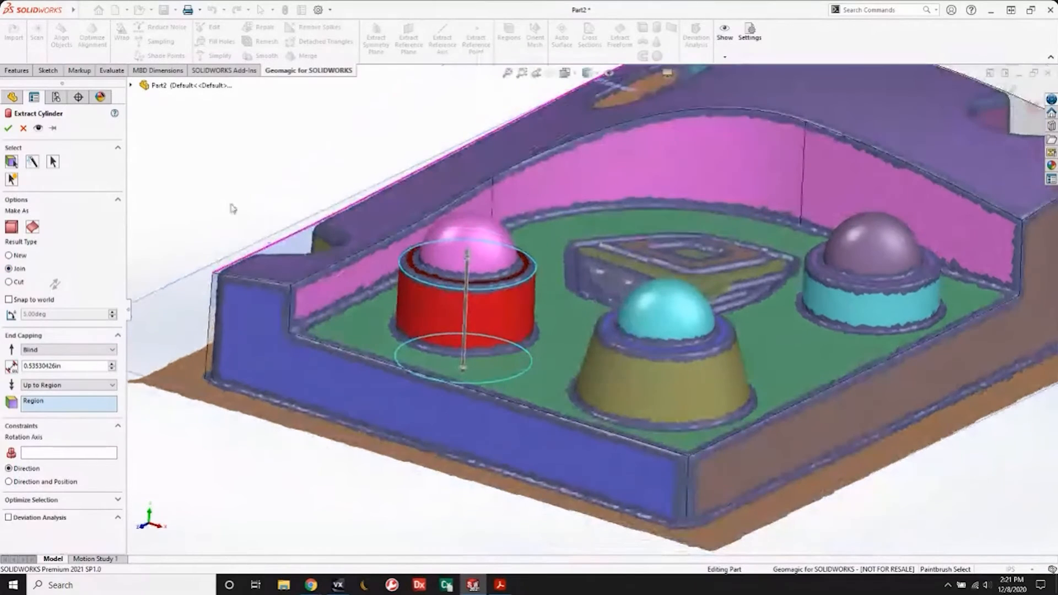
pyautogui.click(8, 128)
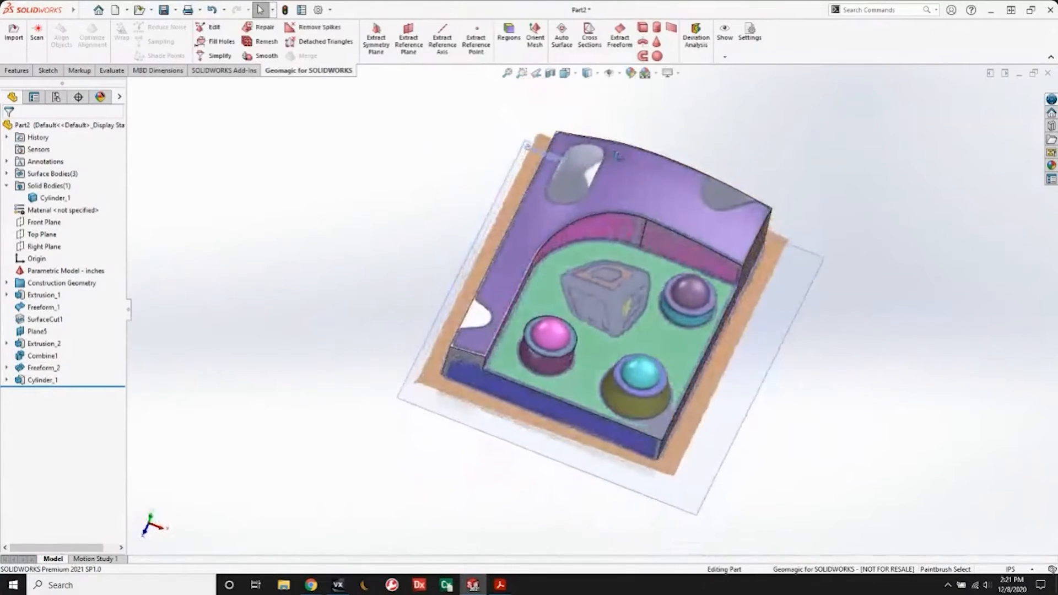
# Extract a sphere from the pink dome region and join it to the solid body.
pyautogui.scroll(-5, 560, 392)
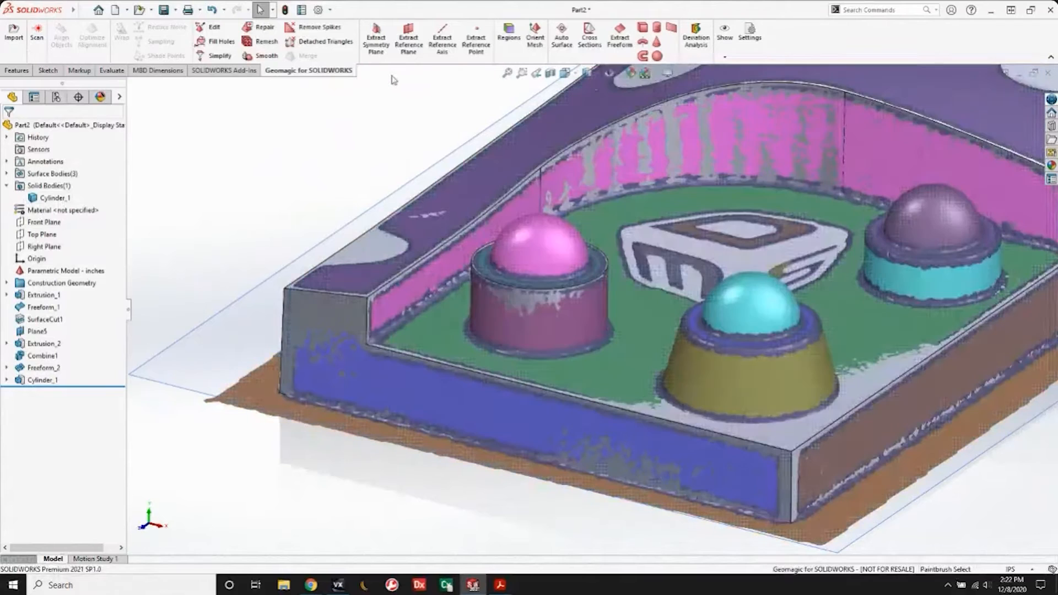
pyautogui.click(657, 56)
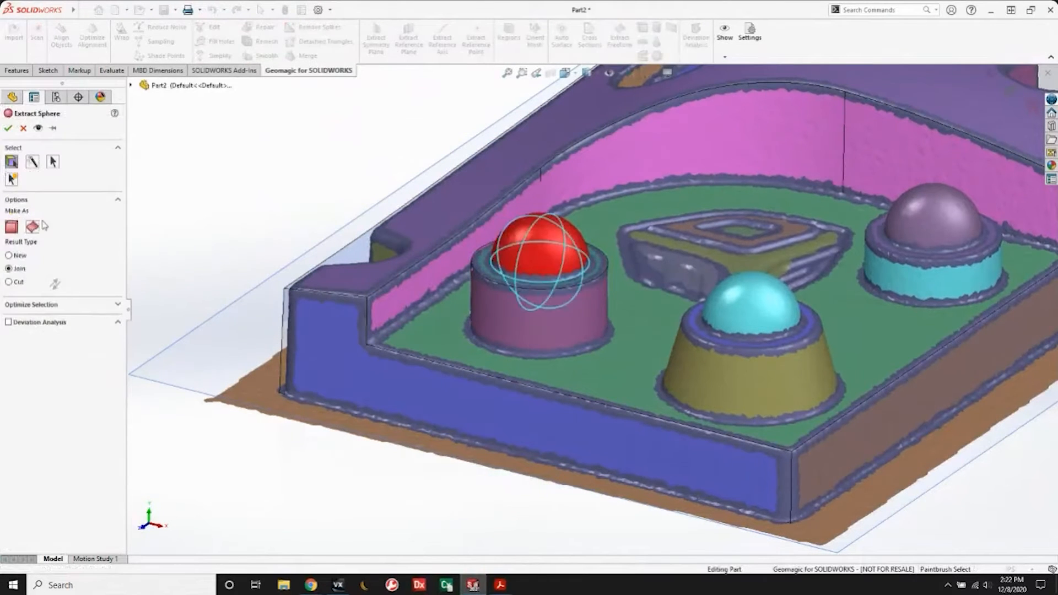
pyautogui.click(8, 129)
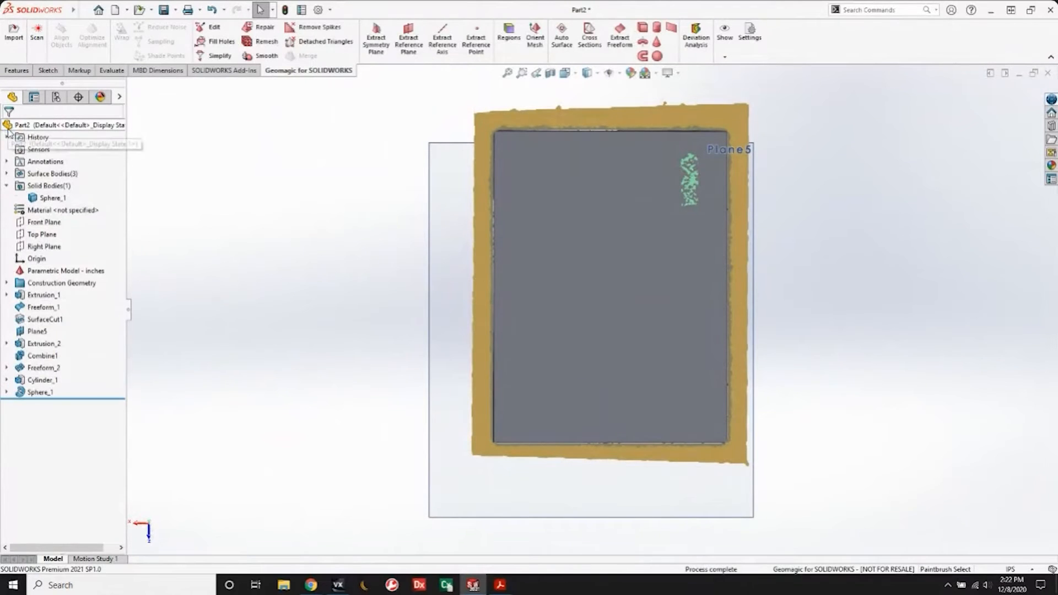
# Extract a reference plane from the flat ring region on top of the conical boss.
pyautogui.moveTo(378, 159)
pyautogui.mouseDown(button='middle')
pyautogui.moveTo(538, 220)
pyautogui.moveTo(632, 111)
pyautogui.moveTo(678, 426)
pyautogui.moveTo(646, 344)
pyautogui.mouseUp(button='middle')
pyautogui.scroll(-3, 626, 396)
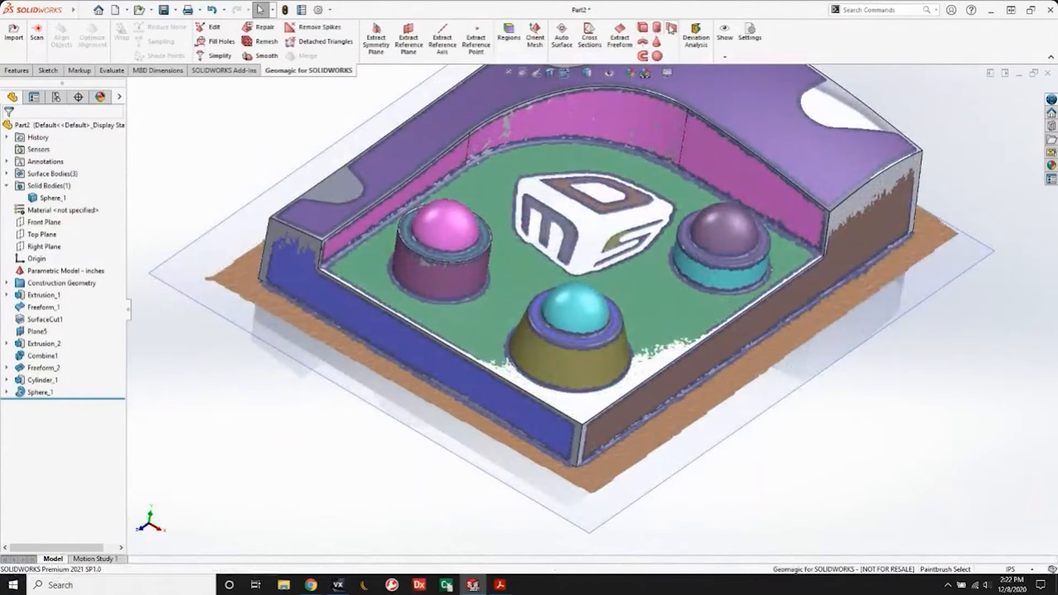
pyautogui.click(409, 36)
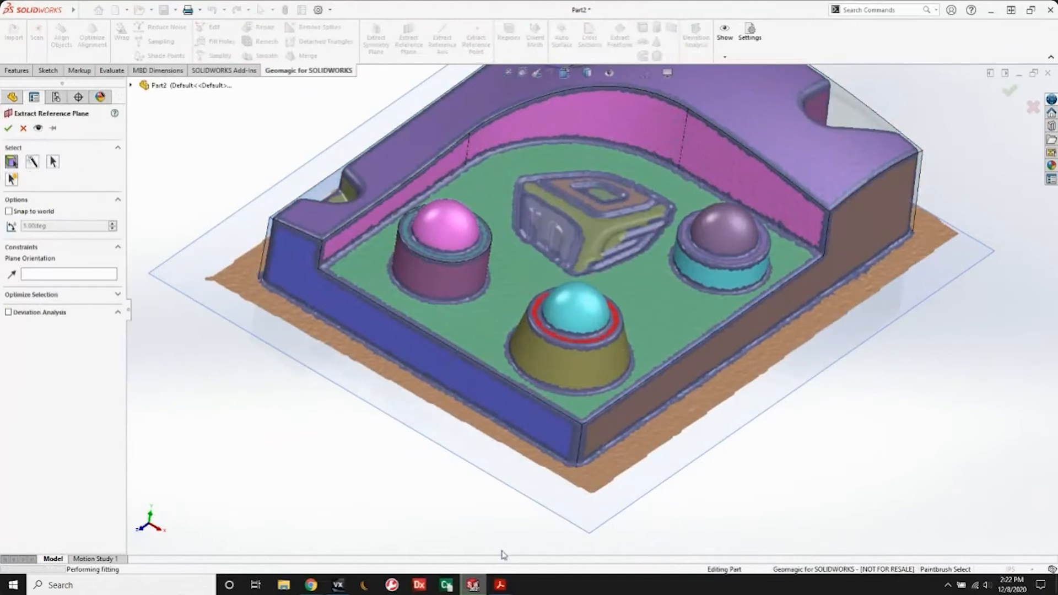
pyautogui.click(8, 129)
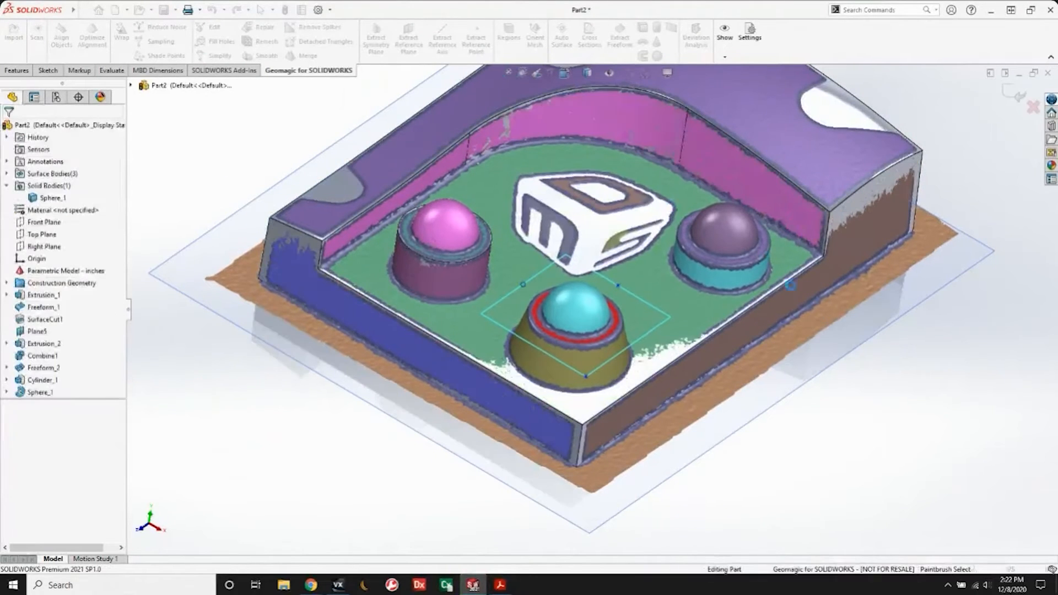
# Extract a cone from the olive side wall region of the conical boss as a new body.
pyautogui.click(656, 42)
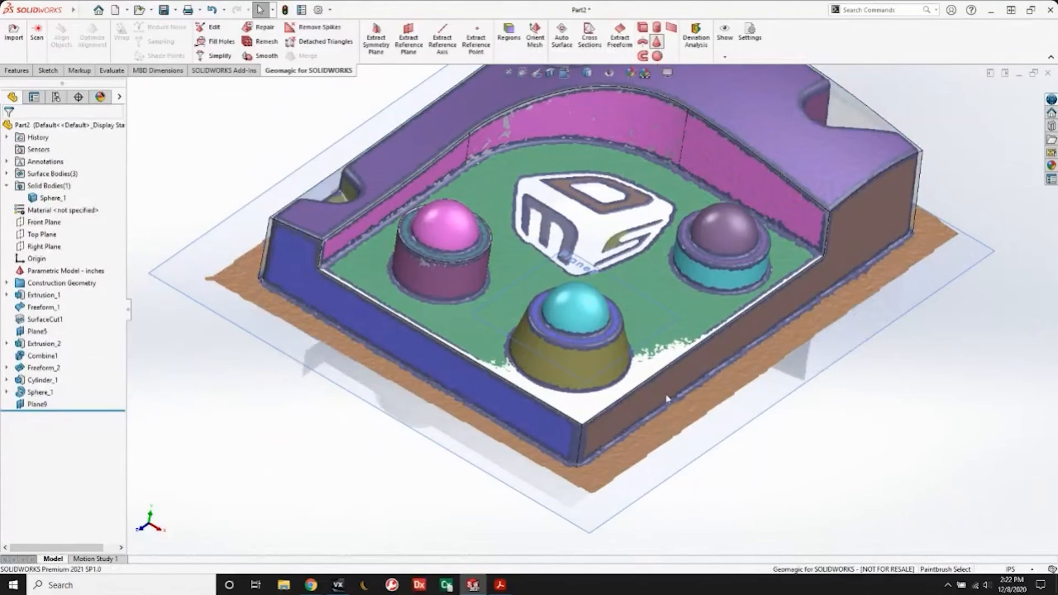
pyautogui.moveTo(679, 430); pyautogui.dragTo(161, 244, button='middle')
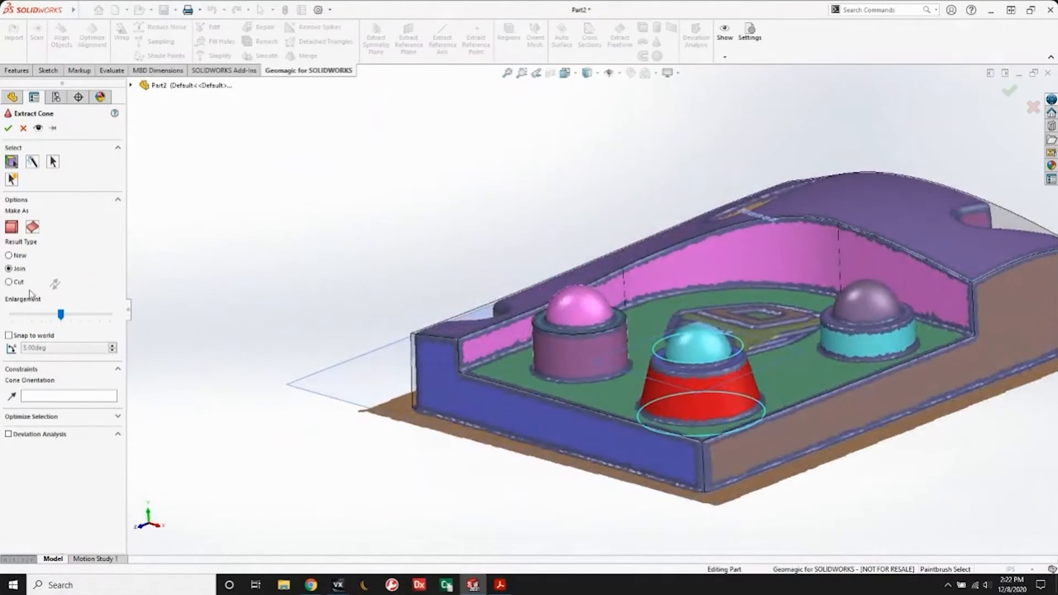
pyautogui.click(19, 255)
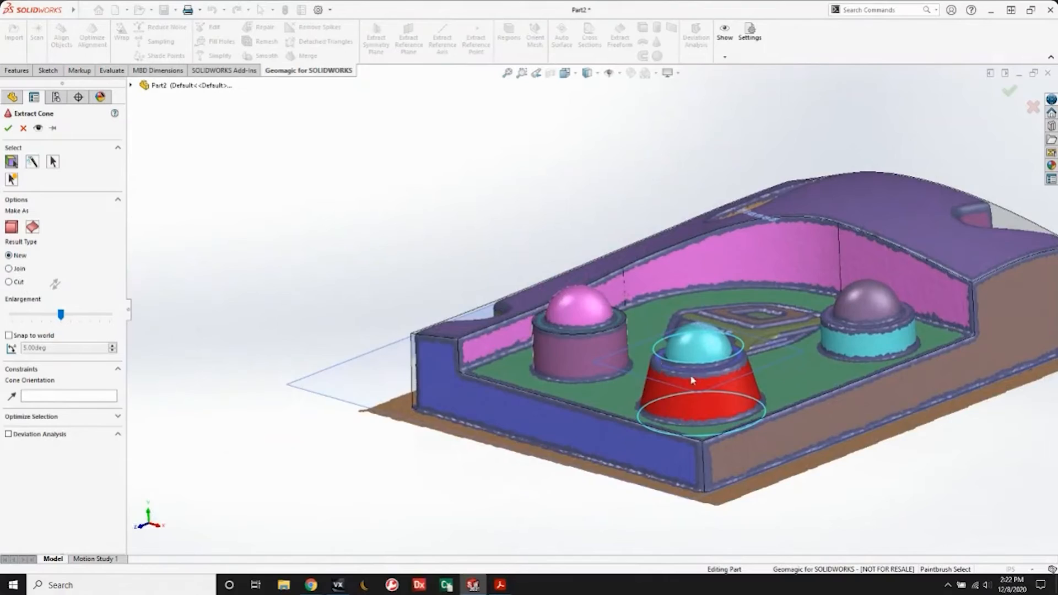
pyautogui.scroll(-5, 693, 380)
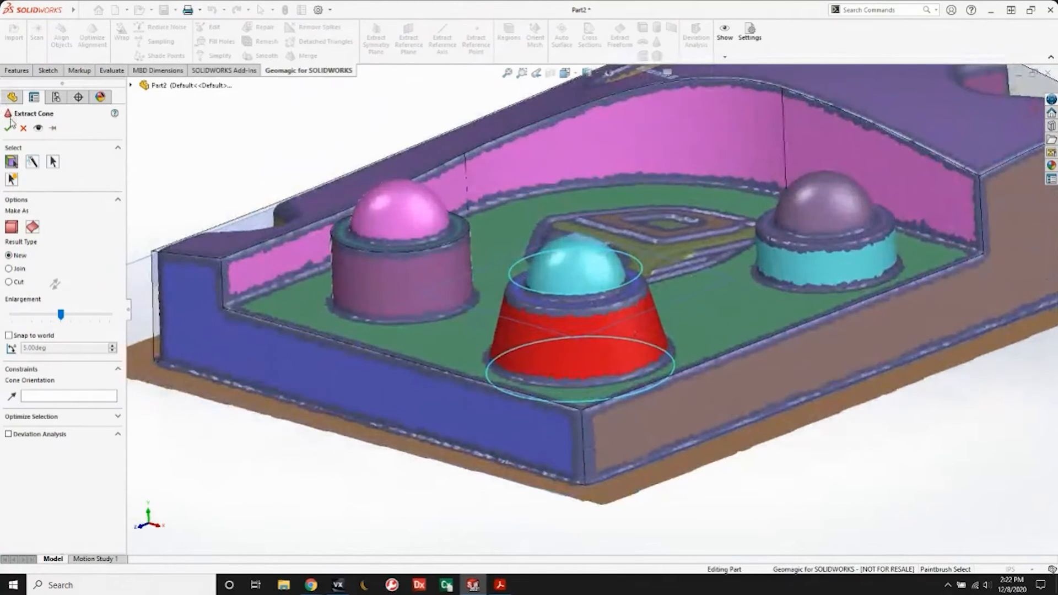
pyautogui.click(10, 127)
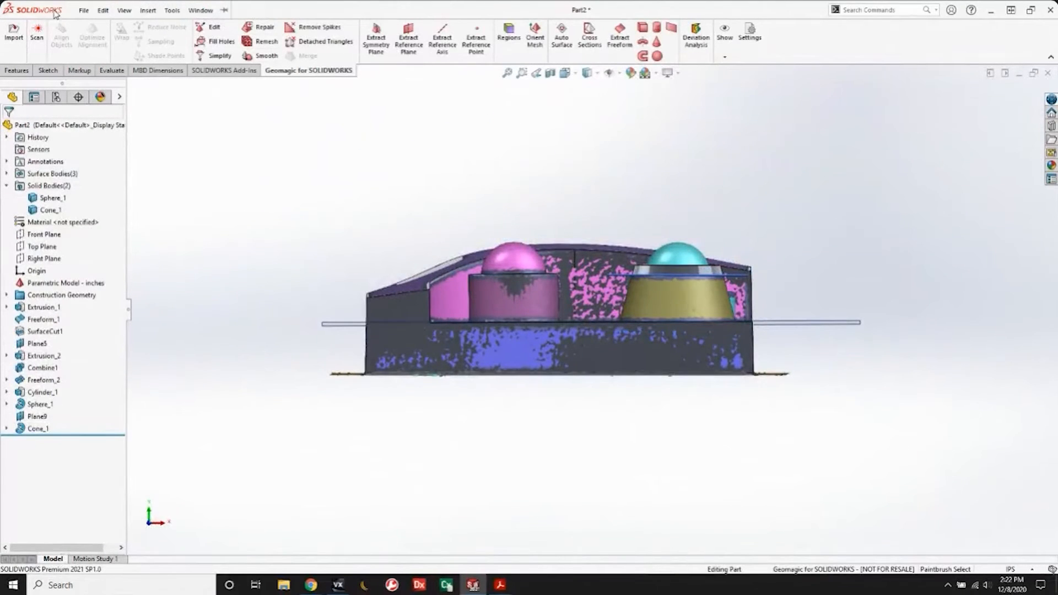
# Trim the top of the Cone_1 body with a surface cut at Plane9, limiting the cut to that body and keeping the part below.
pyautogui.click(148, 10)
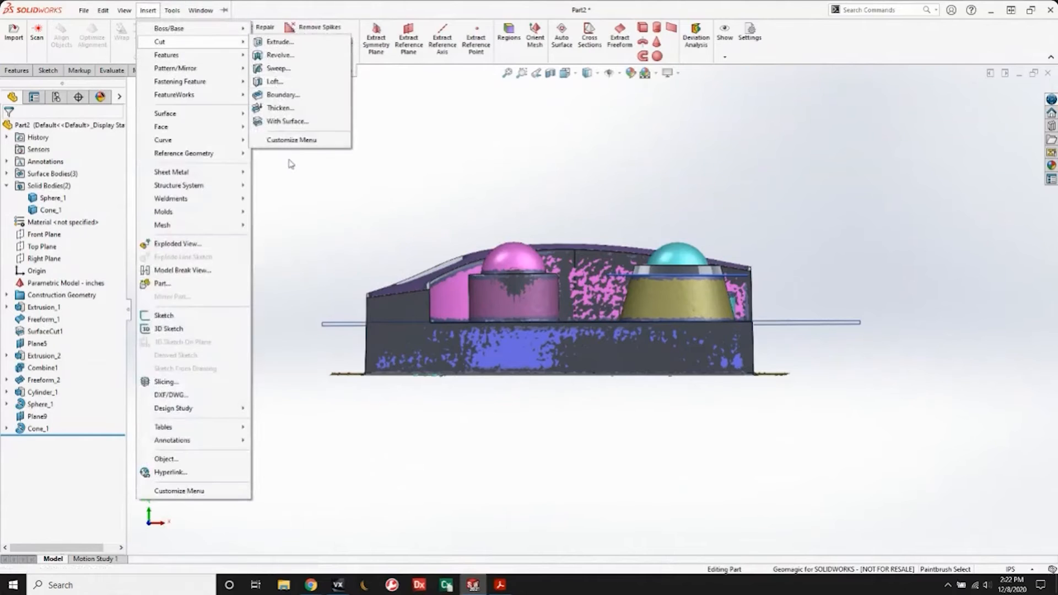
pyautogui.click(292, 123)
pyautogui.moveTo(548, 212); pyautogui.dragTo(827, 317, button='middle')
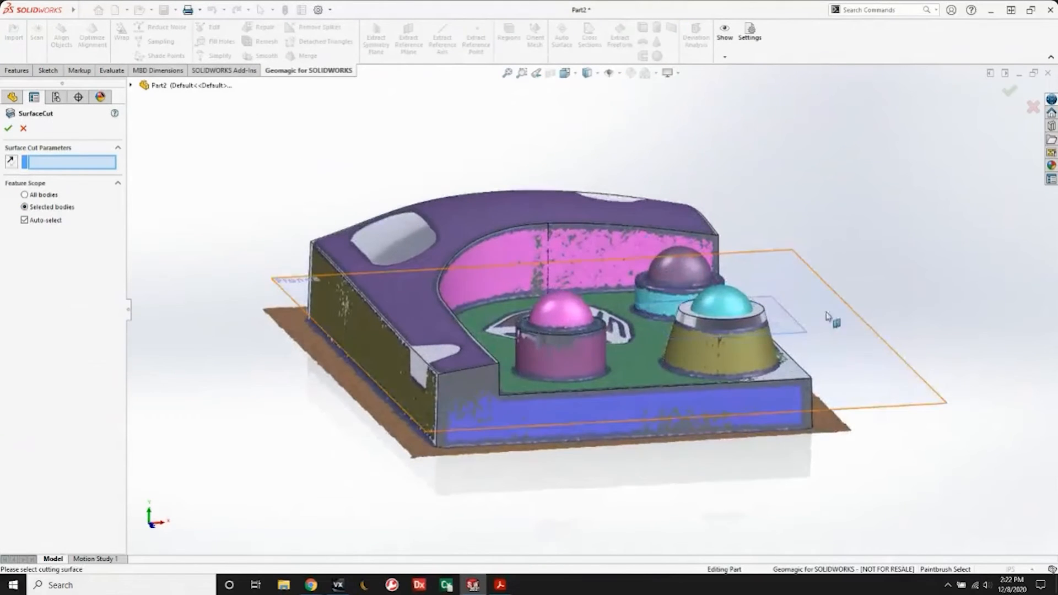
pyautogui.click(801, 331)
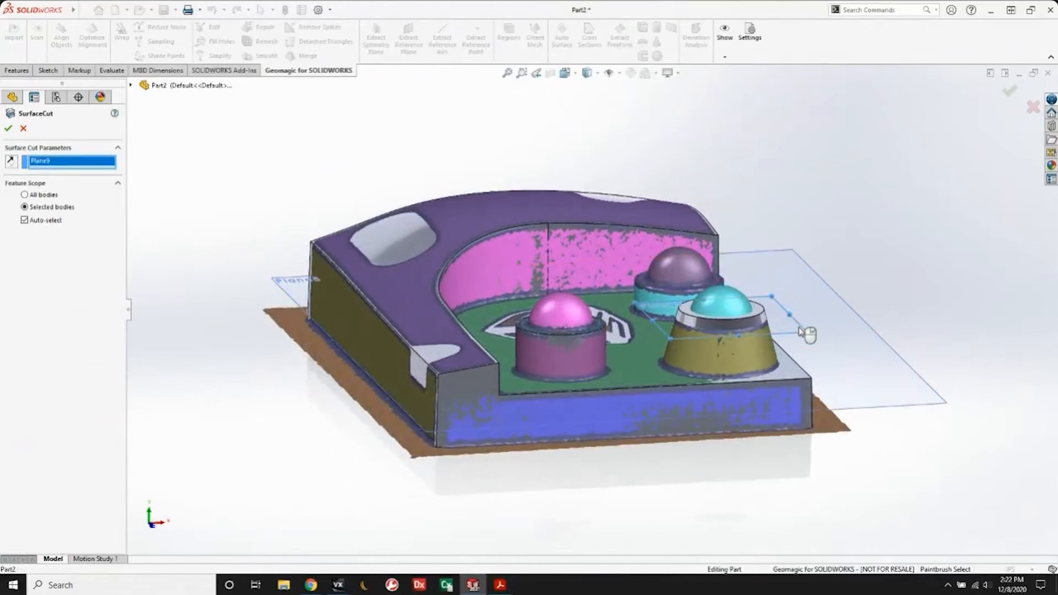
pyautogui.click(24, 220)
pyautogui.moveTo(453, 348); pyautogui.dragTo(522, 319, button='middle')
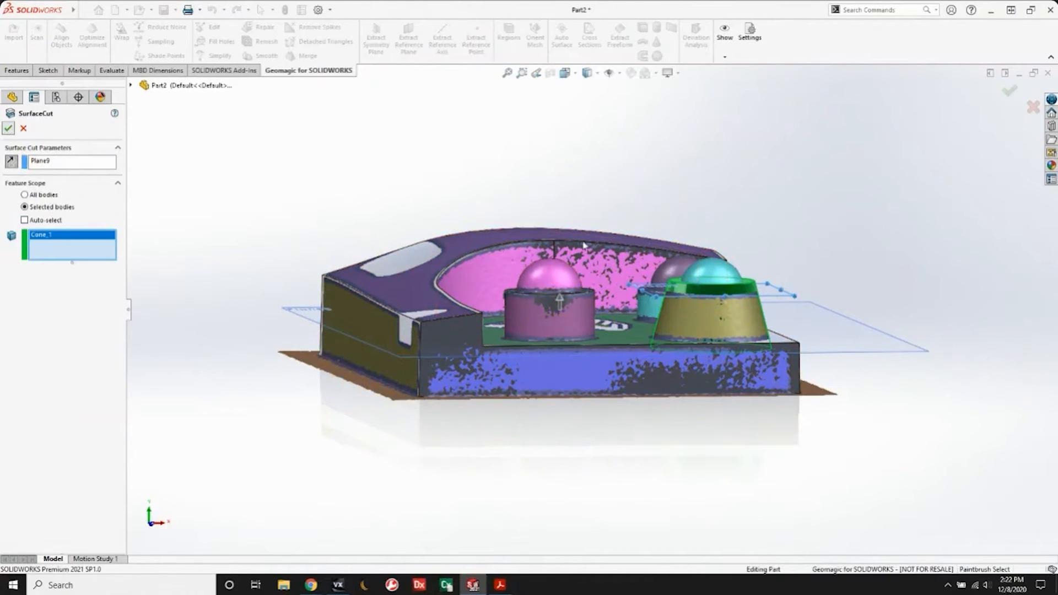
pyautogui.press('Return')
# Extract a sphere from the cyan dome region above the trimmed cone, using the Join result type.
pyautogui.scroll(-5, 671, 89)
pyautogui.click(657, 56)
pyautogui.click(704, 358)
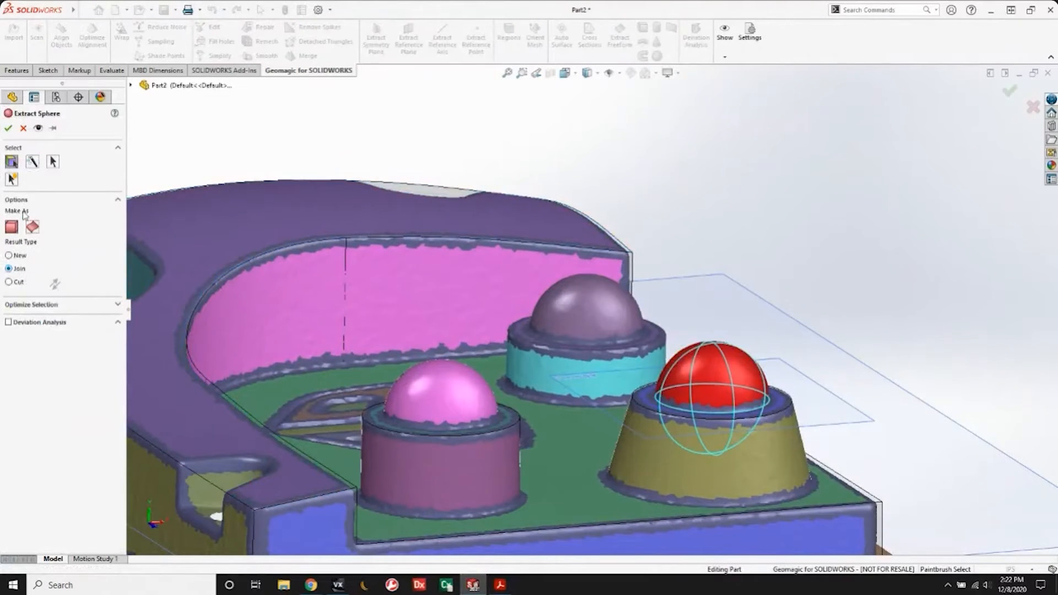
pyautogui.click(9, 129)
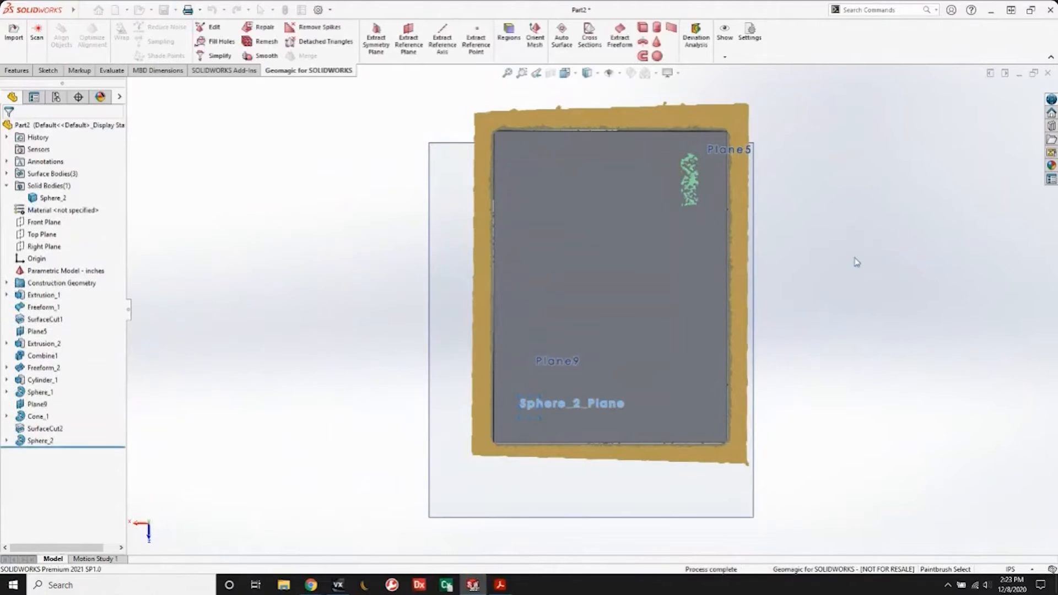
# Hide the reference plane Plane9 at the top of the conical boss.
pyautogui.moveTo(554, 261); pyautogui.dragTo(688, 318, button='middle')
pyautogui.scroll(-3, 688, 318)
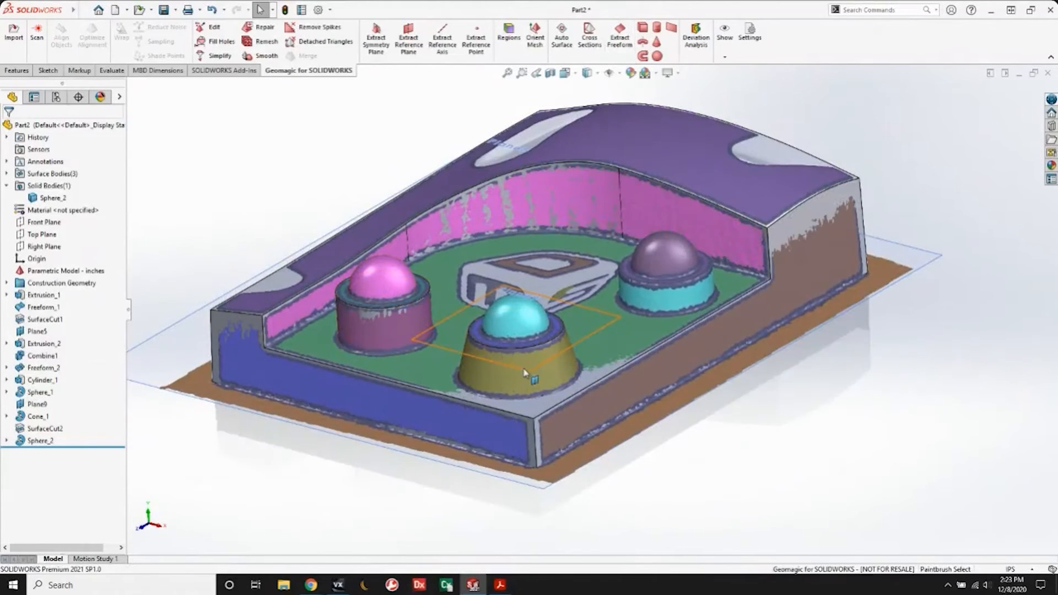
pyautogui.rightClick(603, 325)
pyautogui.click(644, 310)
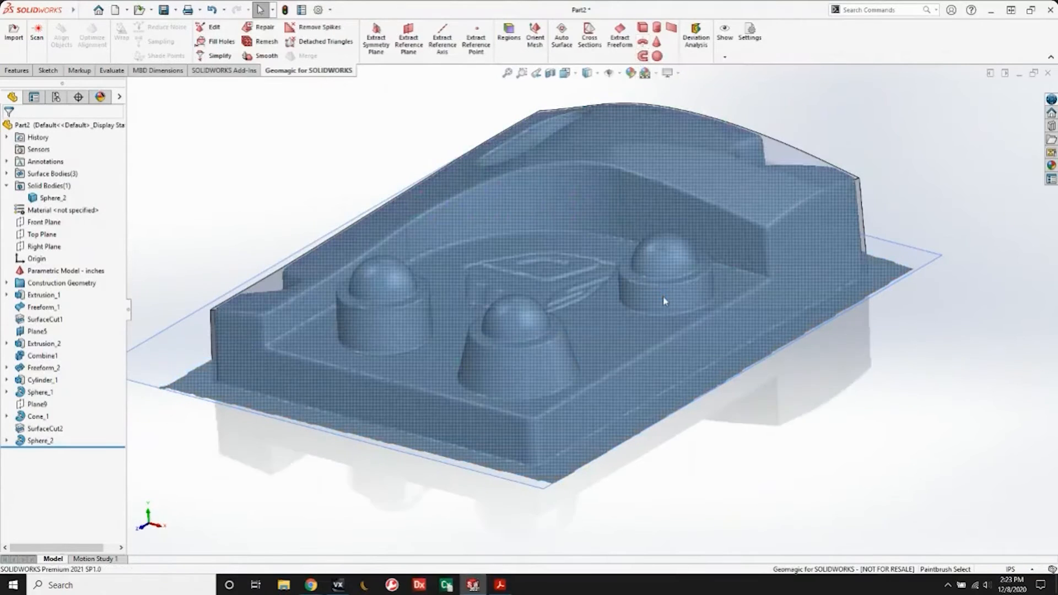
# Extract a rotational body from the cyan side wall, narrow ring and purple dome regions of the short boss, using the Join result type.
pyautogui.click(643, 46)
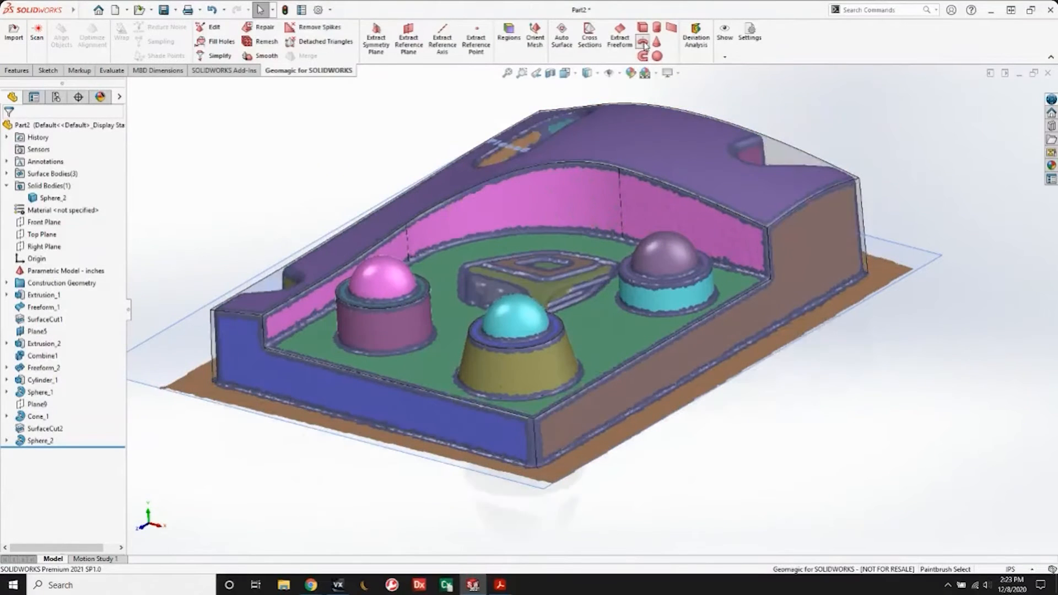
pyautogui.click(681, 297)
pyautogui.scroll(-5, 695, 282)
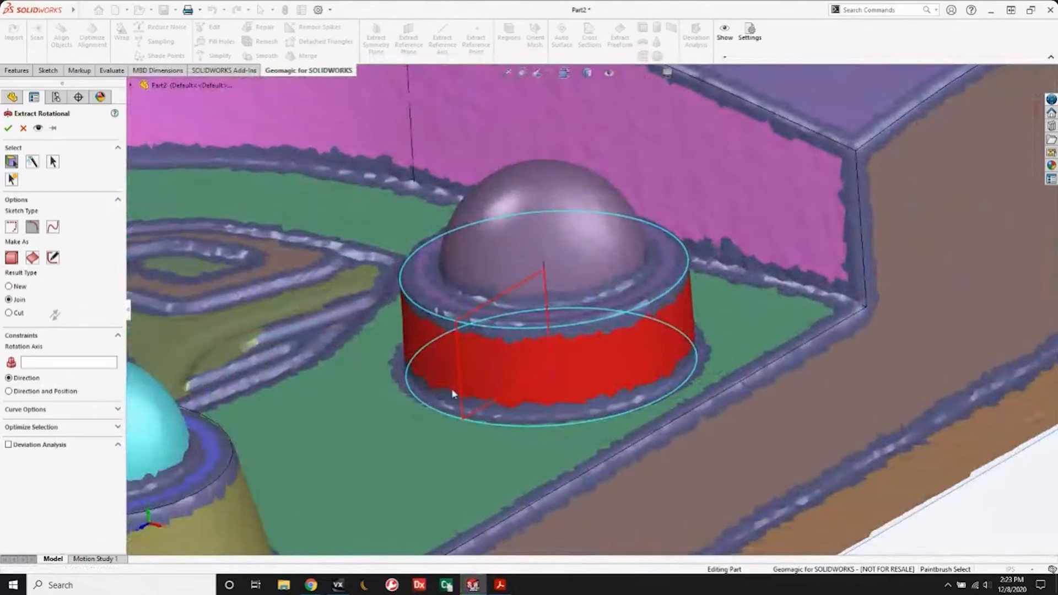
pyautogui.click(668, 255)
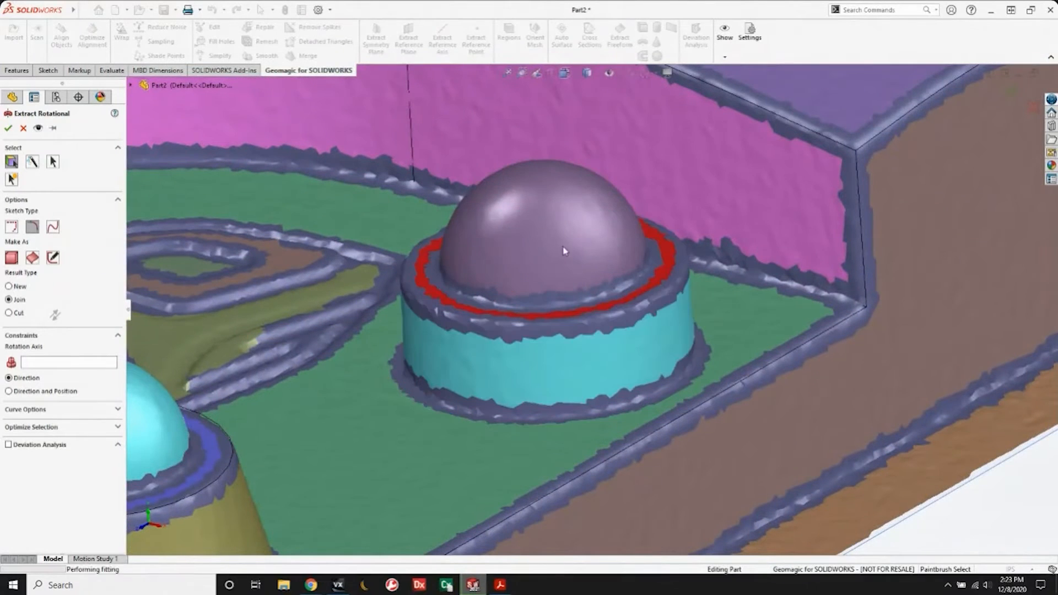
pyautogui.click(563, 250)
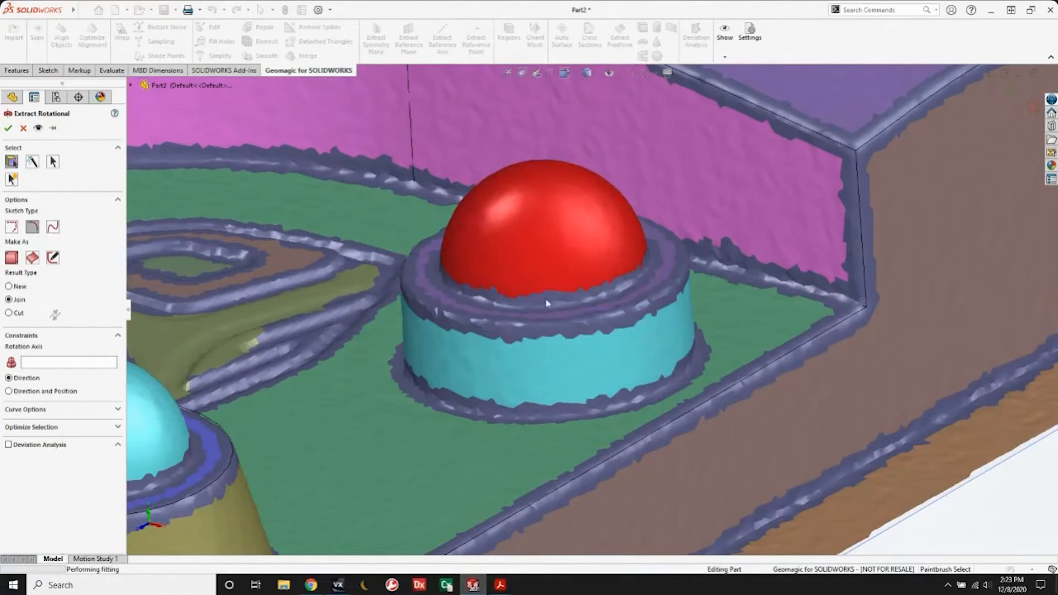
pyautogui.click(667, 255)
pyautogui.click(499, 397)
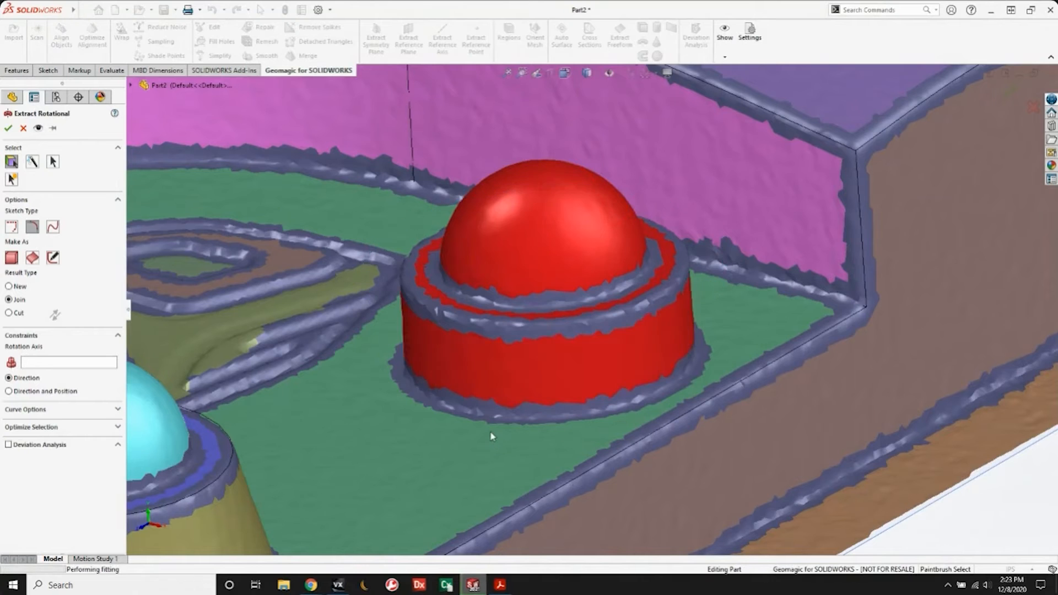
pyautogui.scroll(8, 508, 441)
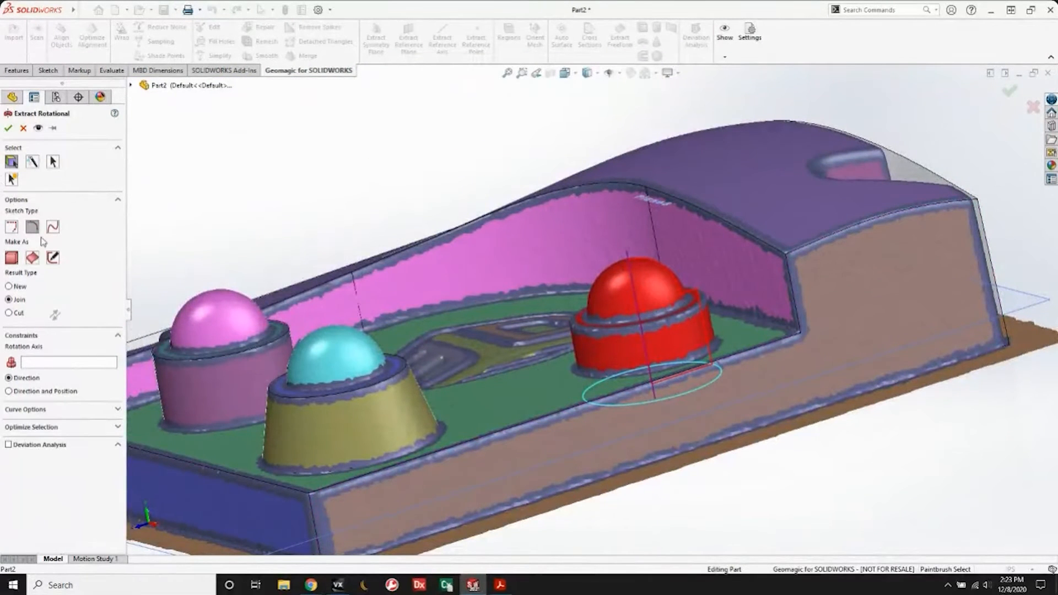
pyautogui.click(8, 127)
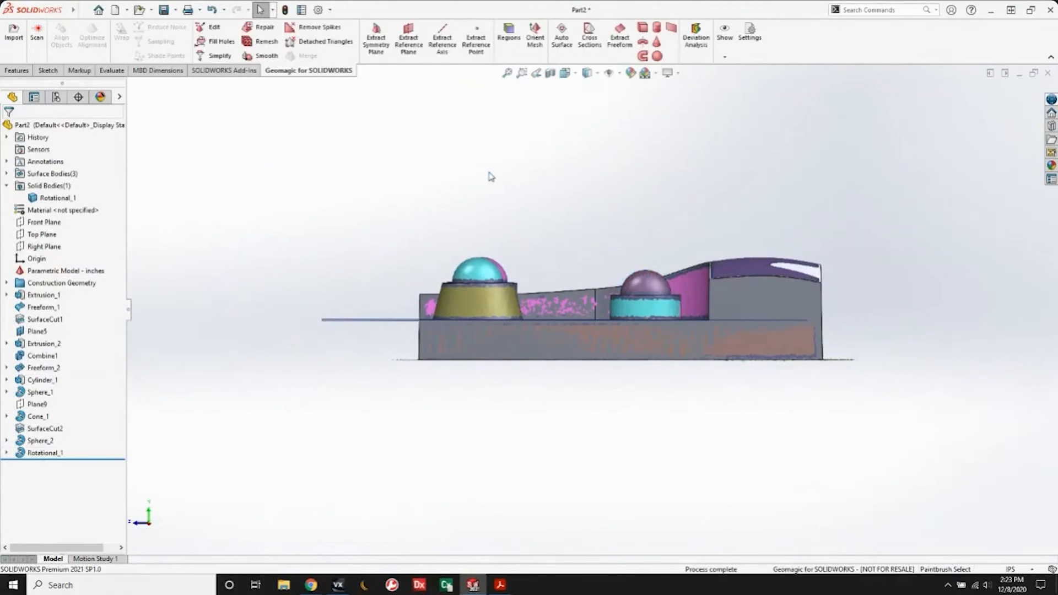
# Start a cross section of the Parametric Model - inches mesh, using the solid's flat pocket floor face as the section entity.
pyautogui.moveTo(605, 249); pyautogui.dragTo(709, 334, button='middle')
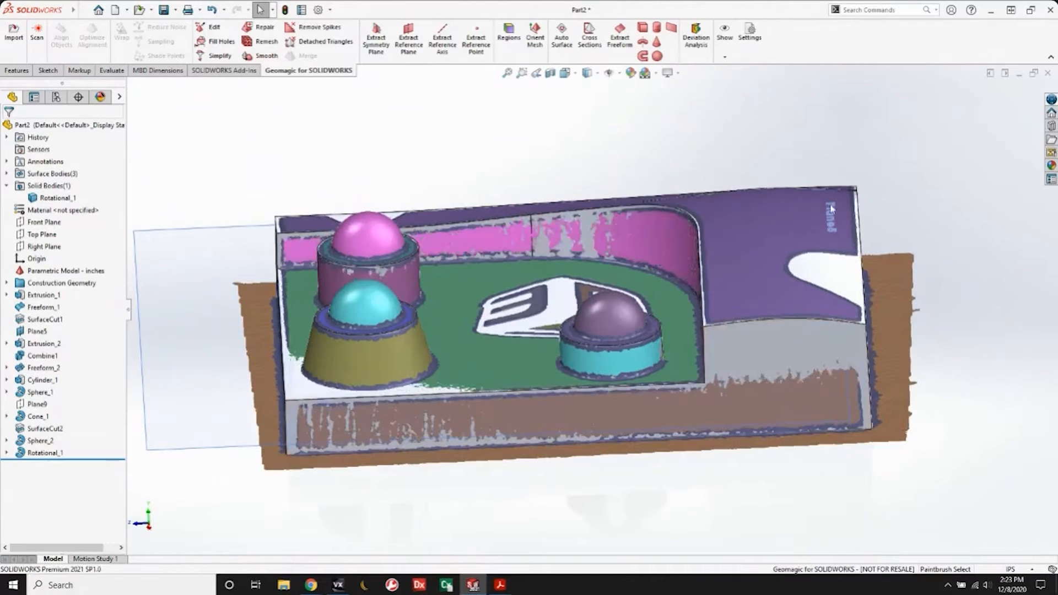
pyautogui.moveTo(708, 330); pyautogui.dragTo(626, 318, button='middle')
pyautogui.scroll(2, 627, 319)
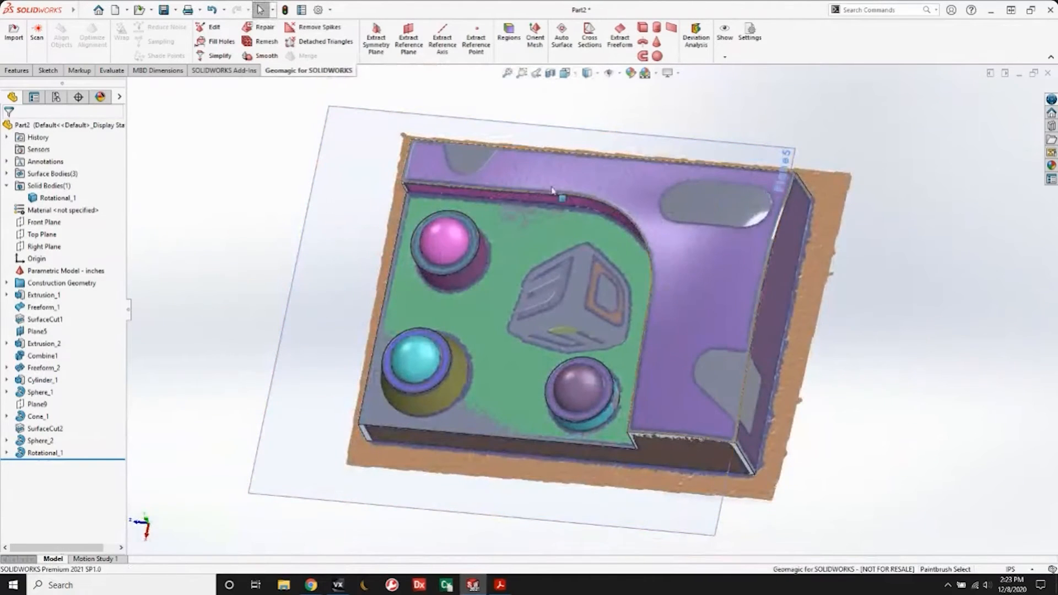
pyautogui.moveTo(716, 352); pyautogui.dragTo(771, 365, button='middle')
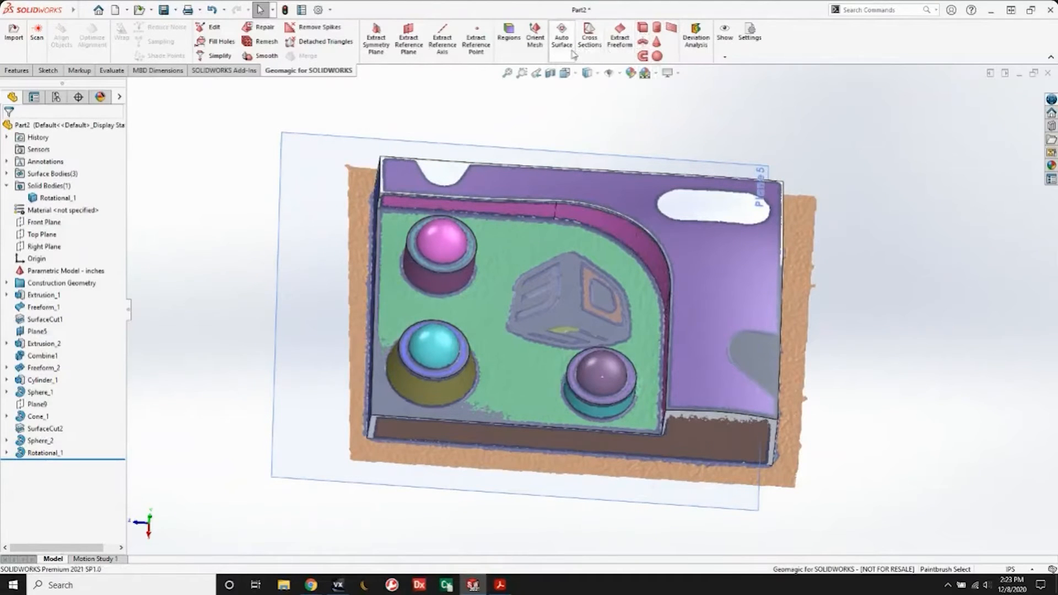
pyautogui.moveTo(656, 150); pyautogui.dragTo(715, 352, button='middle')
pyautogui.hotkey('ctrl', 'shift', 'z')
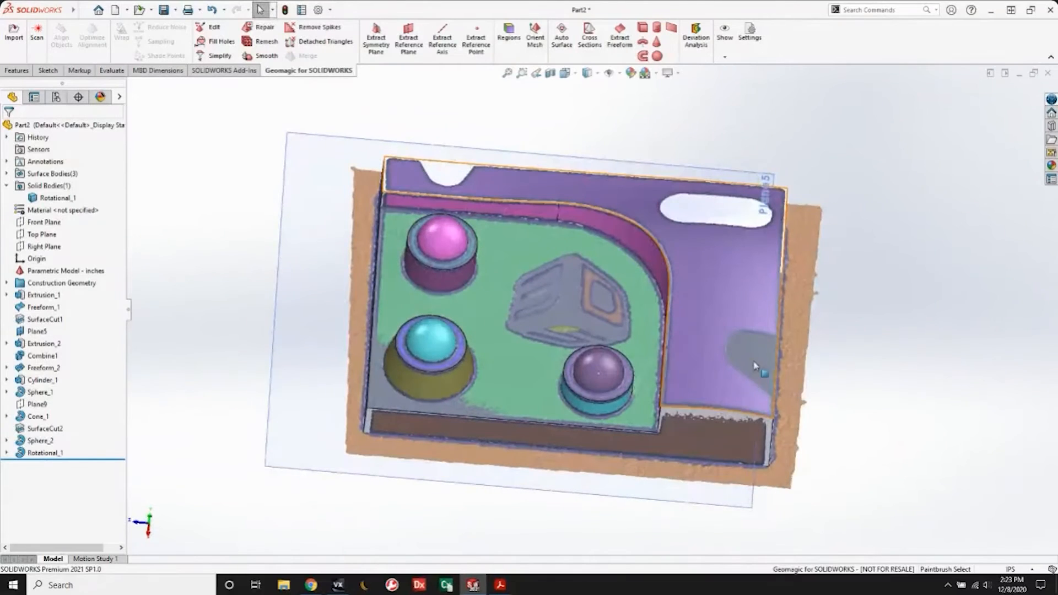
pyautogui.click(470, 183)
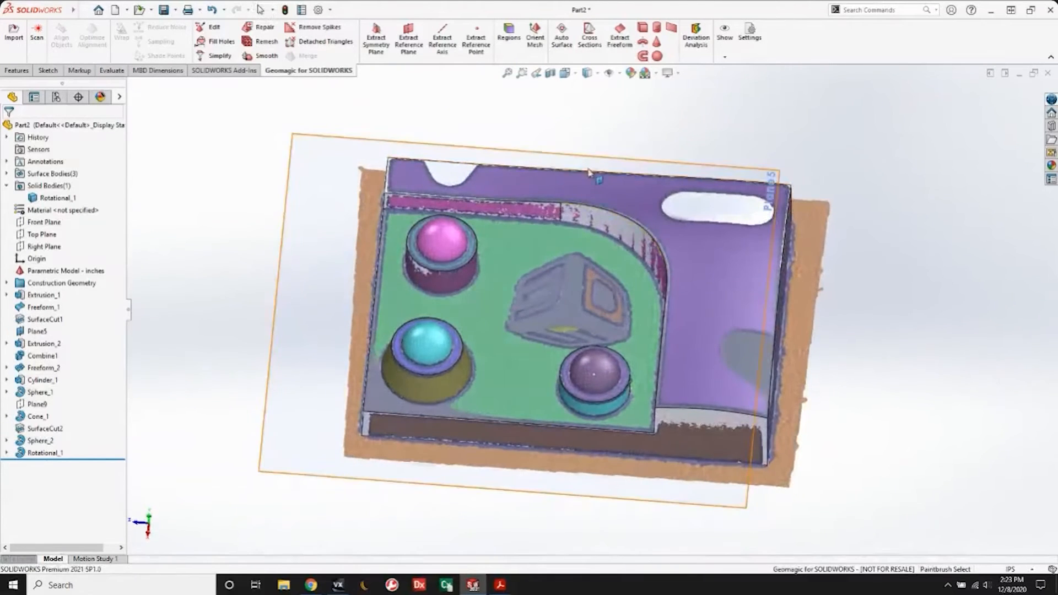
pyautogui.click(607, 97)
pyautogui.click(589, 39)
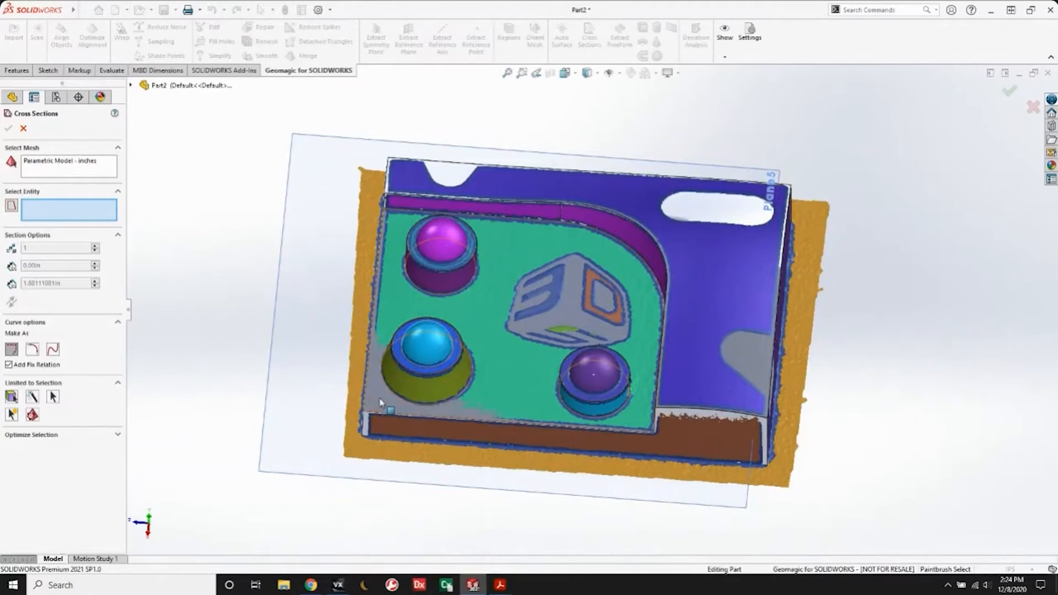
pyautogui.click(381, 402)
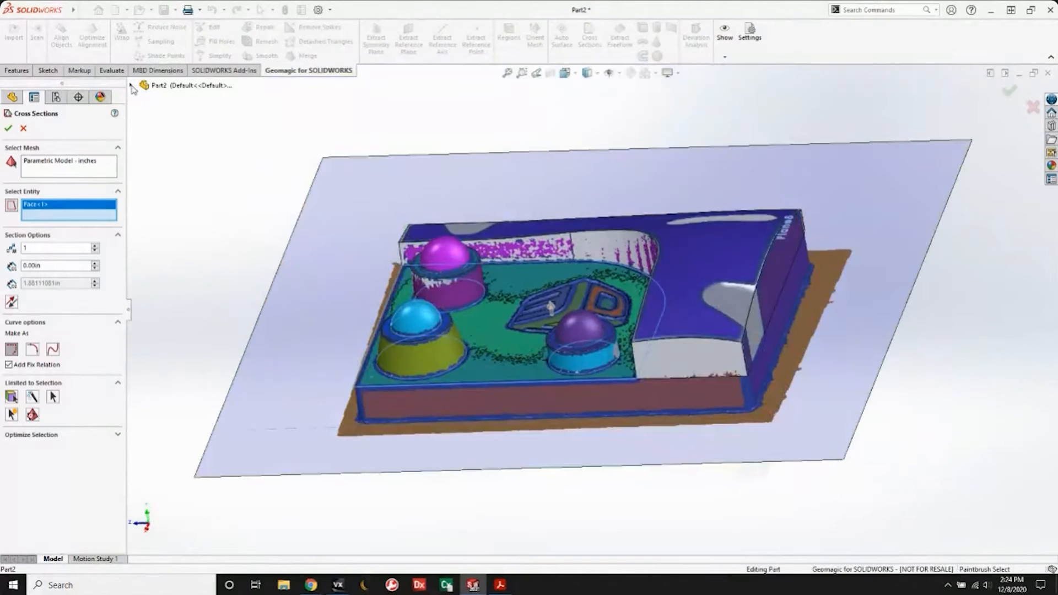
# Hide the Rotational_1 solid body so that only the scan mesh is left for positioning the section.
pyautogui.click(131, 85)
pyautogui.click(143, 146)
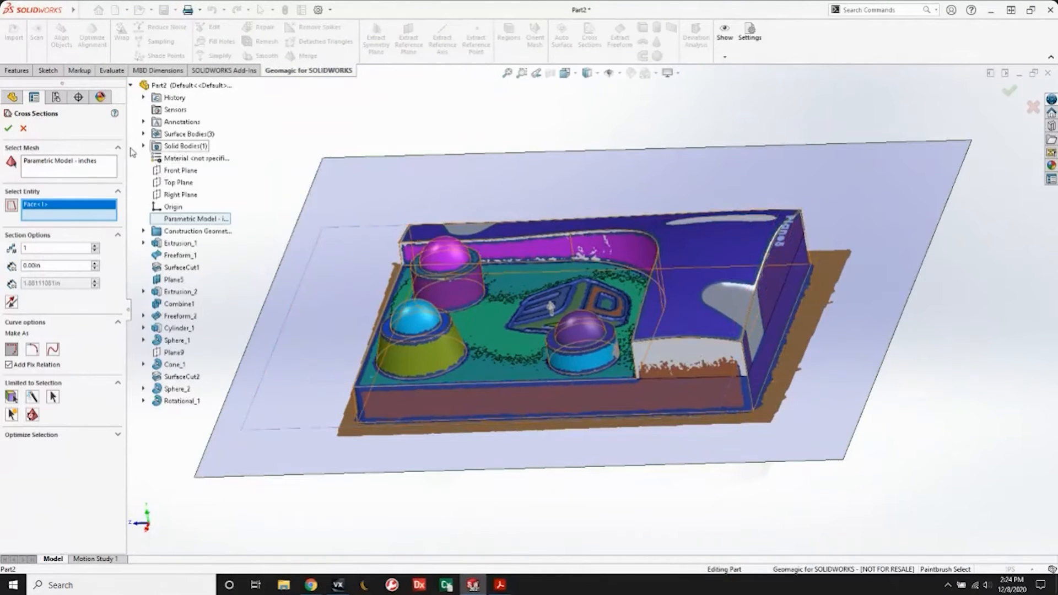
pyautogui.rightClick(185, 158)
pyautogui.click(208, 182)
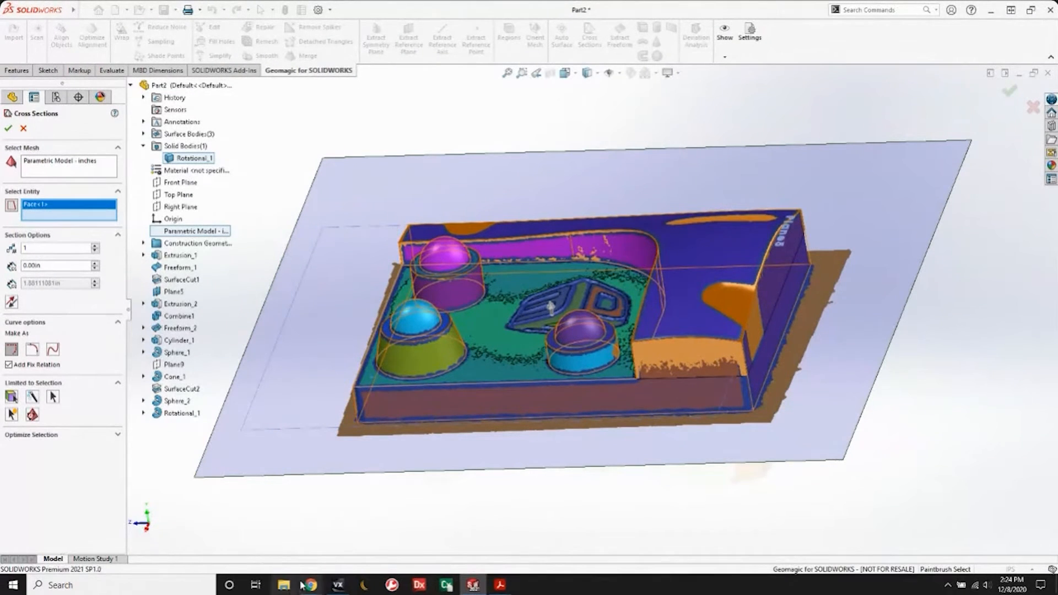
# Switch to VXelements to view the original scan of the part and return to SOLIDWORKS.
pyautogui.click(298, 537)
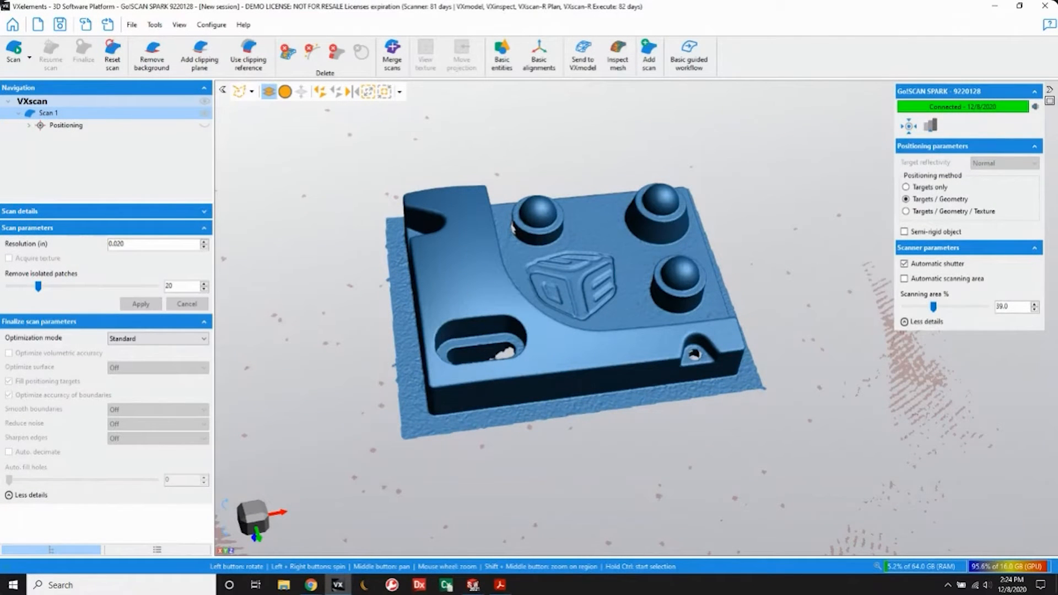
pyautogui.click(1045, 6)
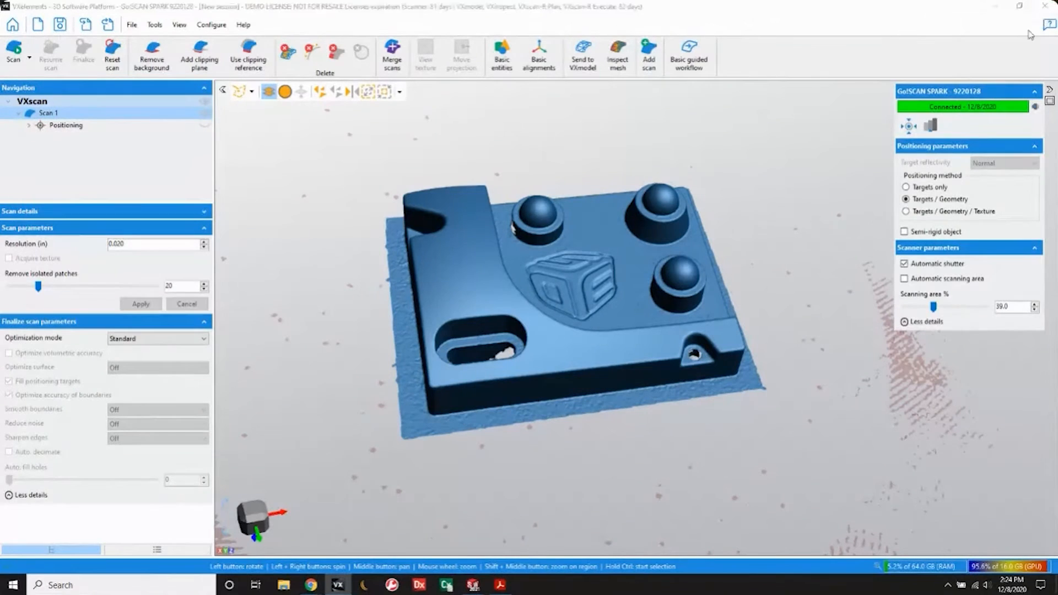
pyautogui.click(495, 332)
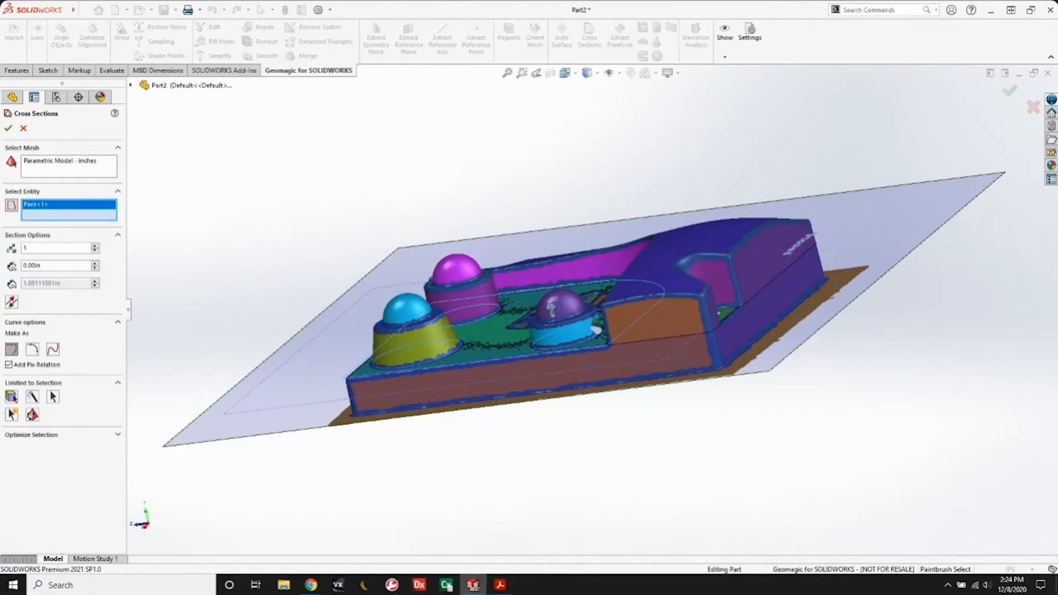
# Offset the section plane 0.12 in from the pocket floor so it crosses the slot and edge cutouts, and create the cross-section sketch.
pyautogui.moveTo(568, 318); pyautogui.dragTo(555, 312, button='middle')
pyautogui.moveTo(550, 309); pyautogui.dragTo(550, 307)
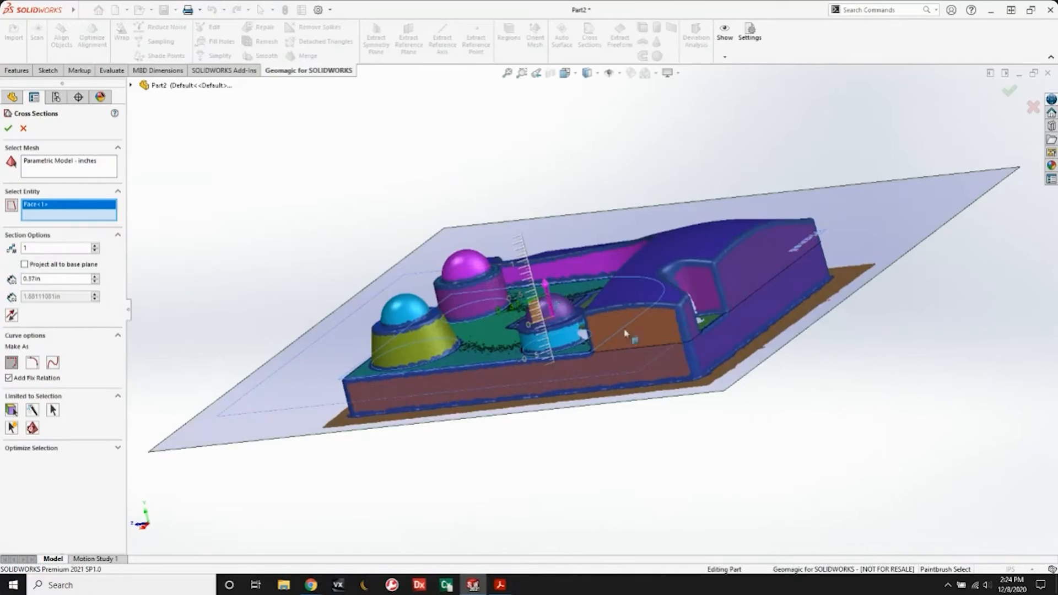
pyautogui.moveTo(721, 308); pyautogui.dragTo(638, 399, button='middle')
pyautogui.scroll(-3, 623, 431)
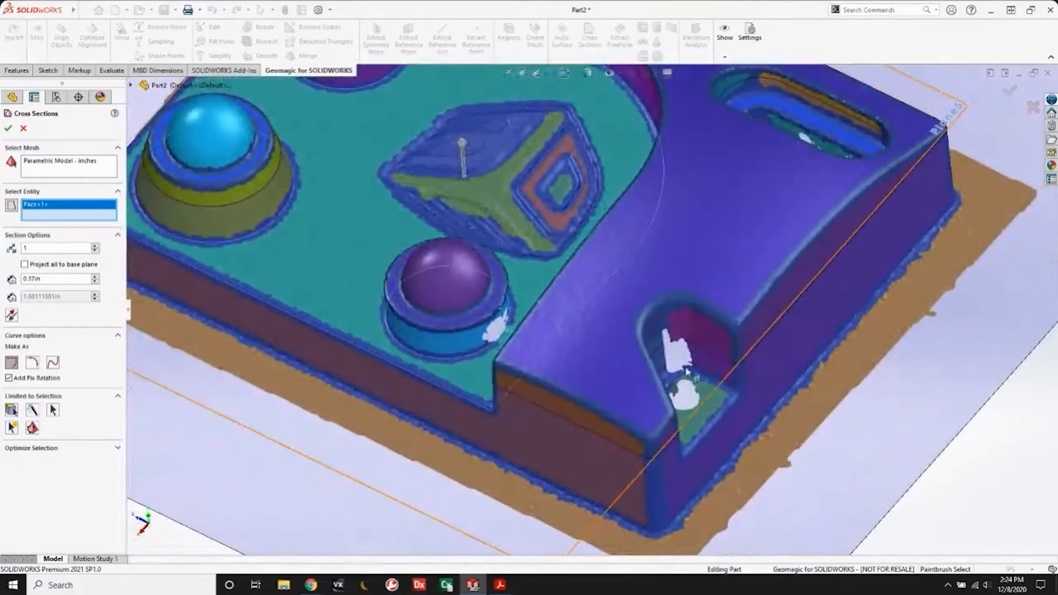
pyautogui.scroll(5, 650, 373)
pyautogui.scroll(-3, 533, 165)
pyautogui.moveTo(524, 136); pyautogui.dragTo(553, 34, button='middle')
pyautogui.moveTo(728, 330); pyautogui.dragTo(405, 321, button='middle')
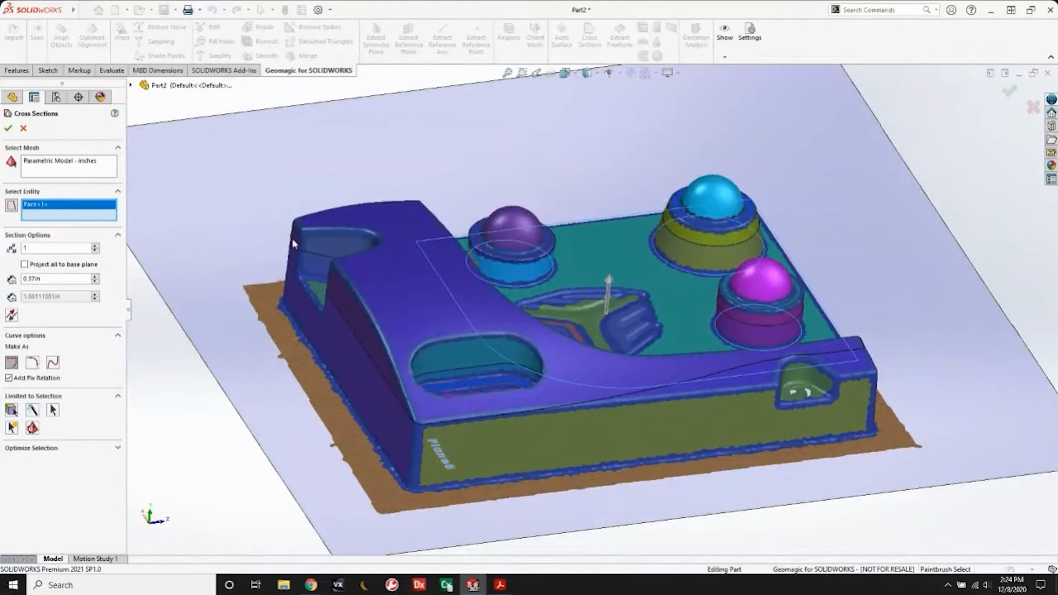
pyautogui.moveTo(610, 284); pyautogui.dragTo(811, 380)
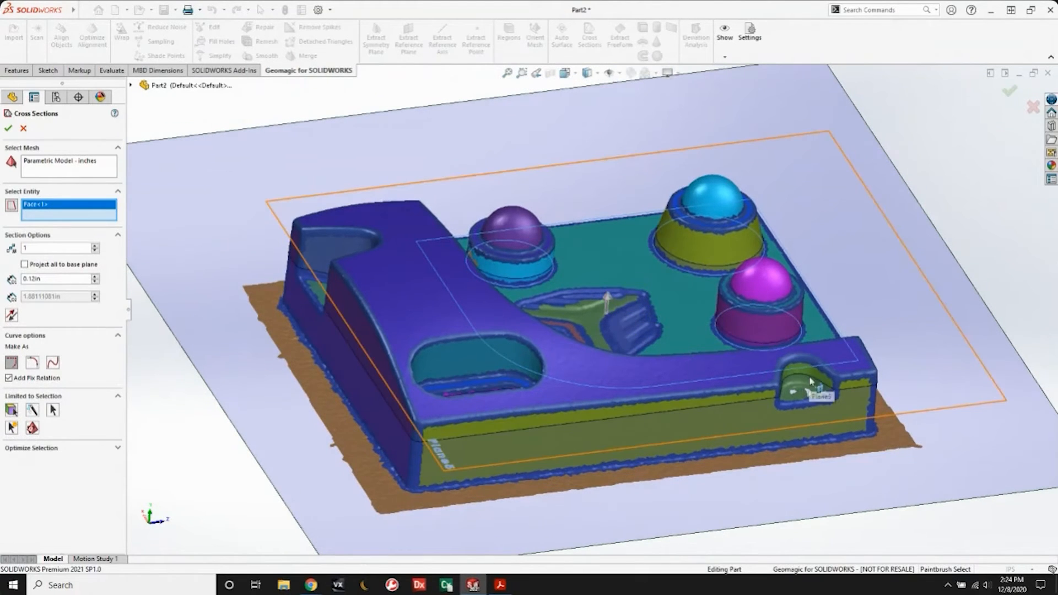
pyautogui.moveTo(419, 321)
pyautogui.mouseDown(button='middle')
pyautogui.moveTo(496, 354)
pyautogui.moveTo(473, 385)
pyautogui.moveTo(436, 325)
pyautogui.mouseUp(button='middle')
pyautogui.click(8, 129)
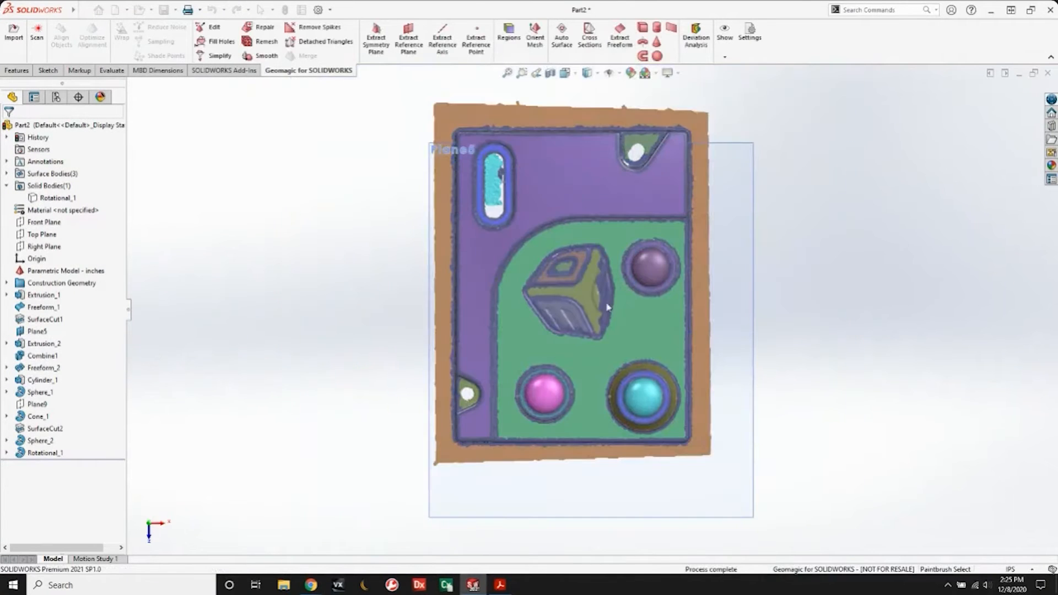
# Start a new sketch on the reference plane Plane5.
pyautogui.moveTo(601, 302)
pyautogui.mouseDown(button='middle')
pyautogui.moveTo(616, 247)
pyautogui.moveTo(680, 258)
pyautogui.moveTo(824, 312)
pyautogui.moveTo(836, 371)
pyautogui.moveTo(873, 270)
pyautogui.mouseUp(button='middle')
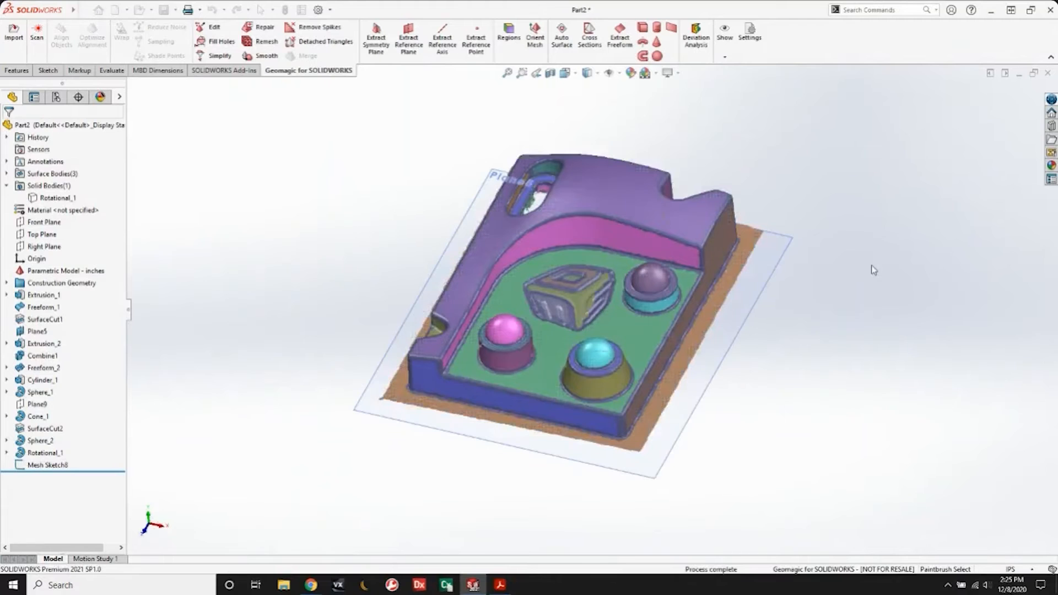
pyautogui.click(725, 322)
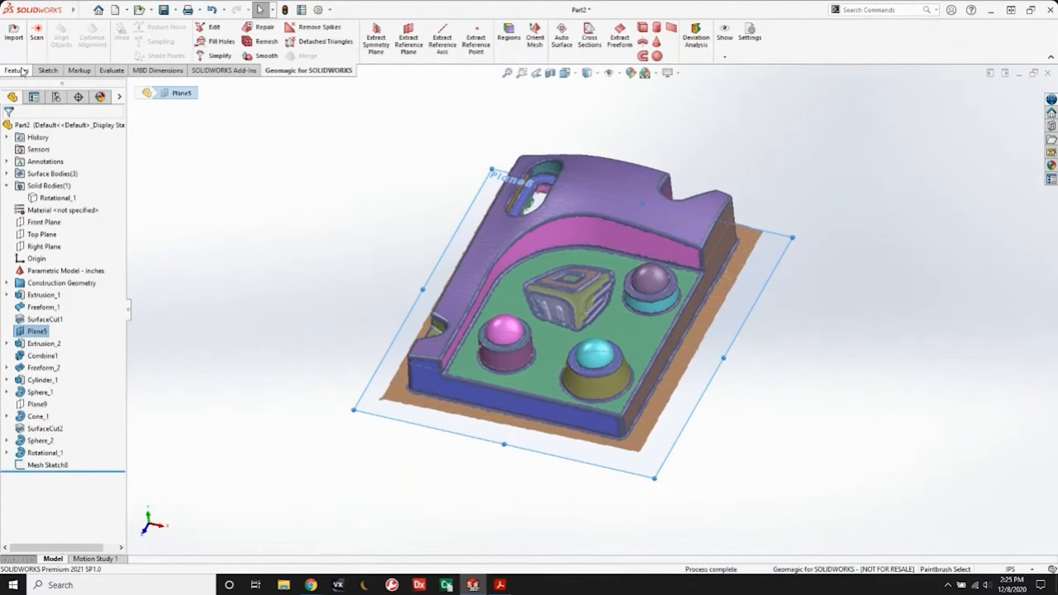
pyautogui.click(48, 70)
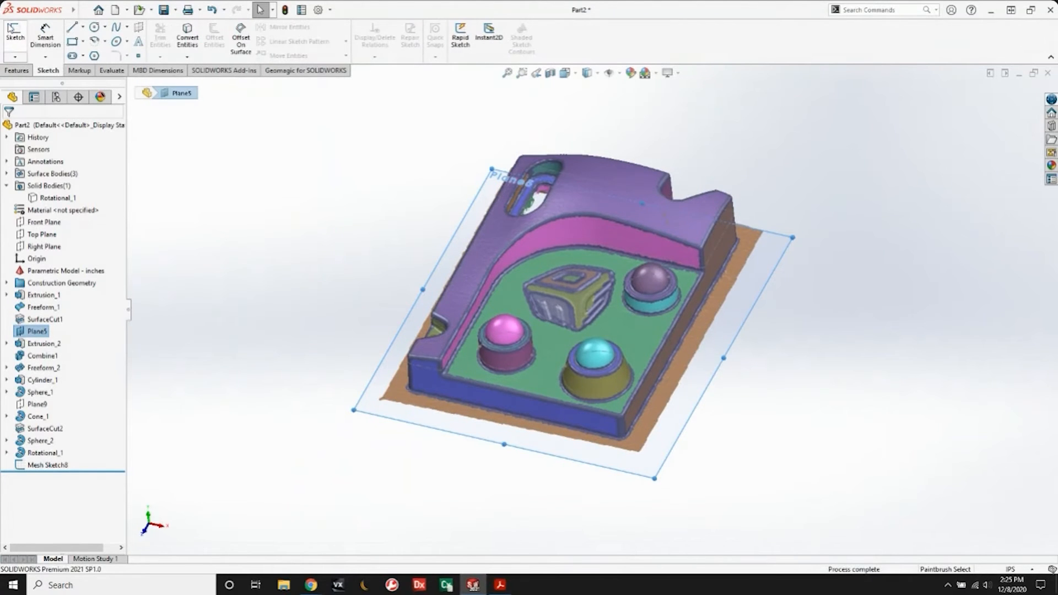
pyautogui.click(14, 30)
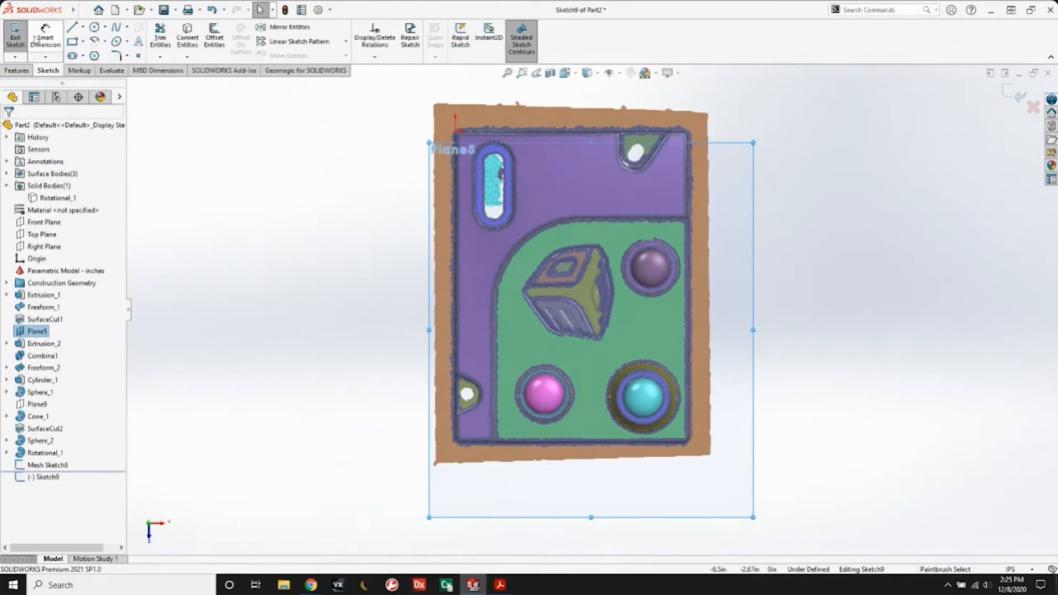
# Hide the Parametric Model - inches surface body to leave the cross-section curves exposed for tracing.
pyautogui.scroll(-3, 738, 131)
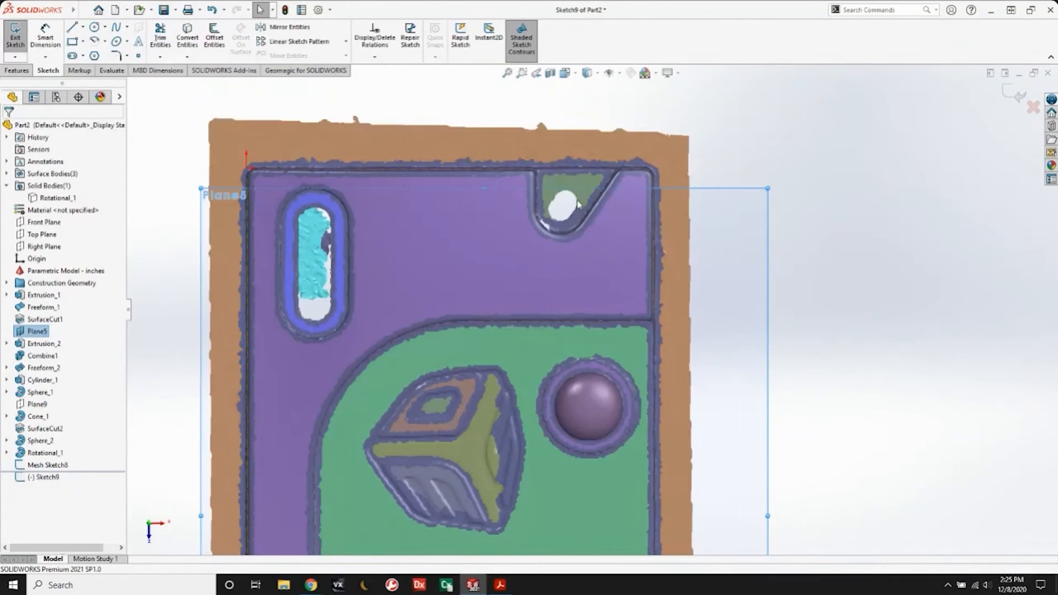
pyautogui.click(7, 174)
pyautogui.rightClick(72, 186)
pyautogui.click(66, 174)
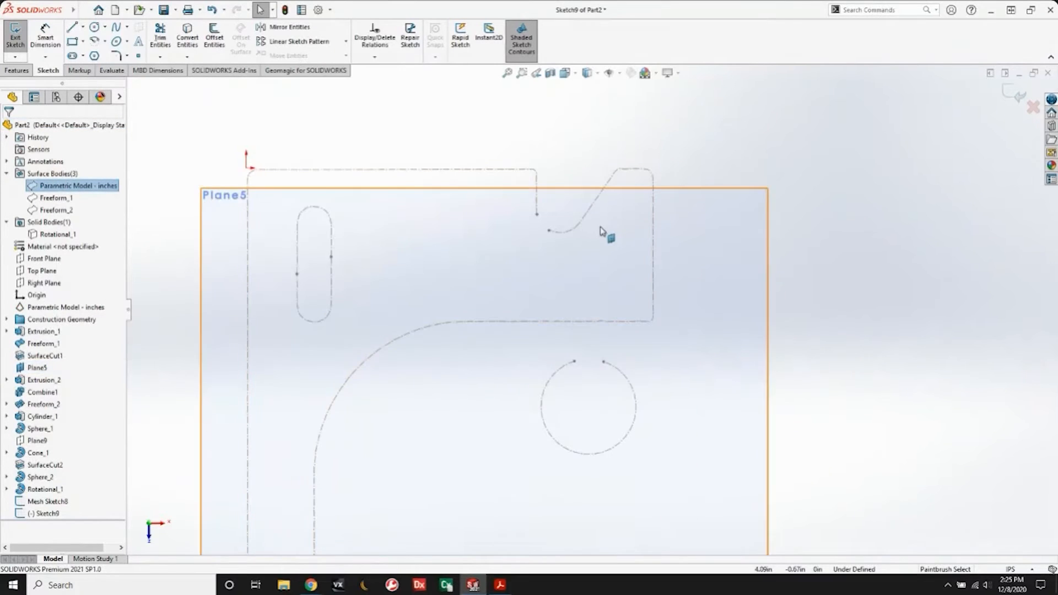
# Trace the slanted side of the cutout near the sketch origin's edge with a line about 0.61 in long.
pyautogui.scroll(-2, 606, 233)
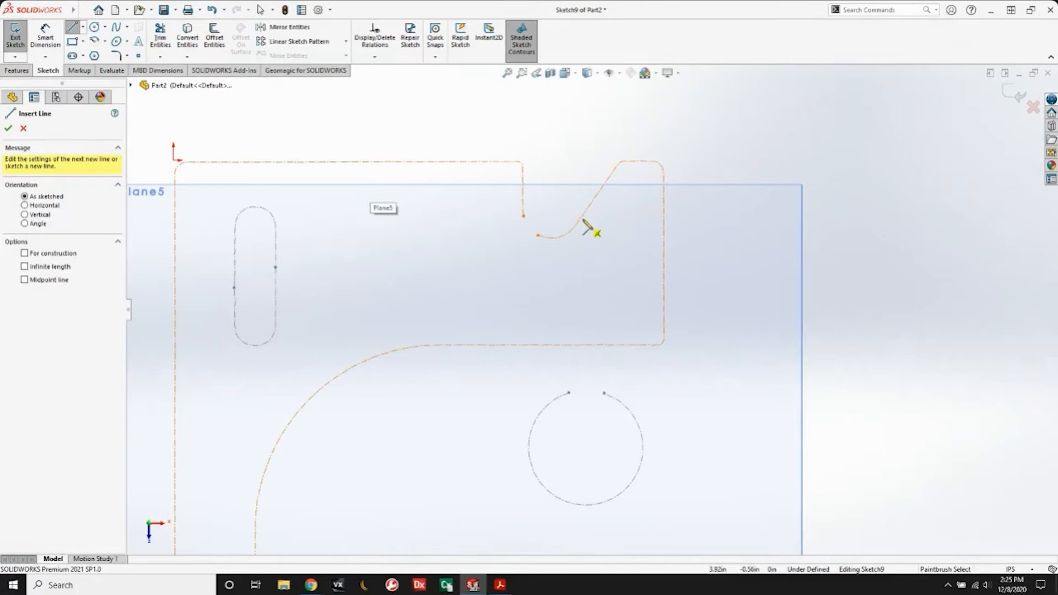
pyautogui.click(620, 173)
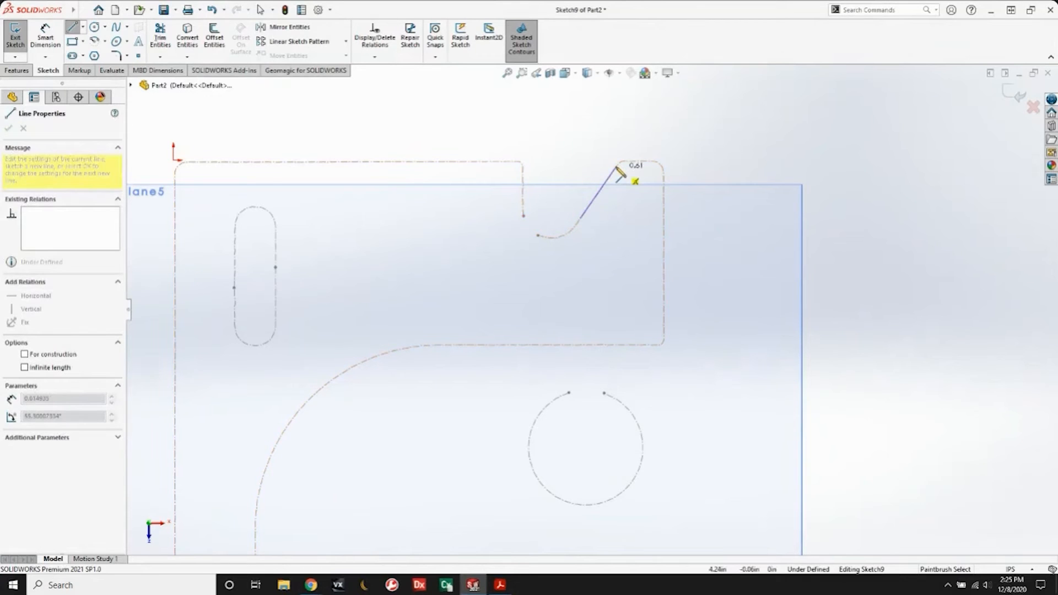
pyautogui.click(628, 170)
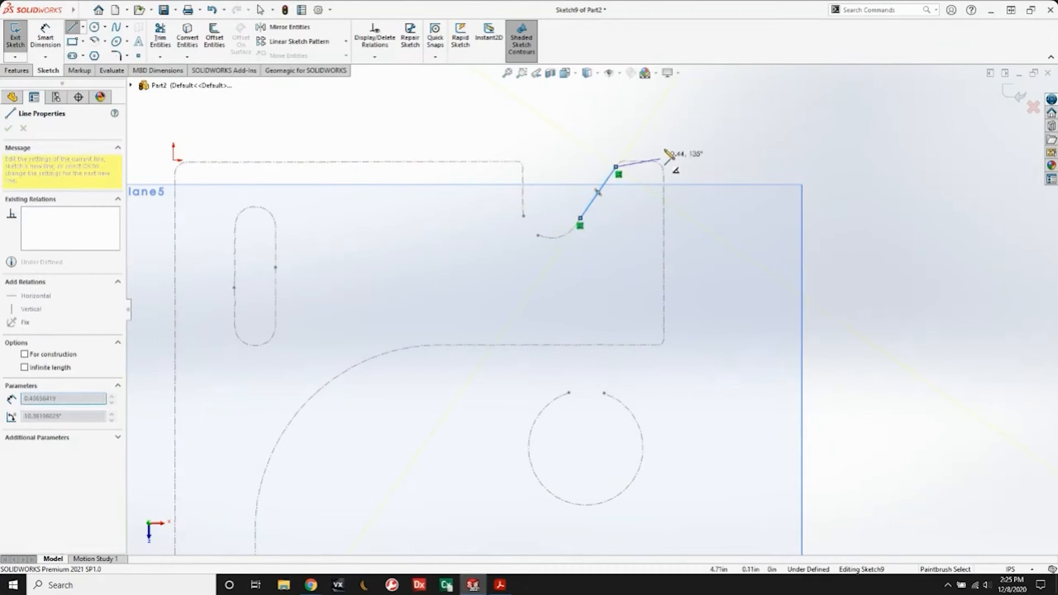
pyautogui.press('Escape')
pyautogui.press('Escape')
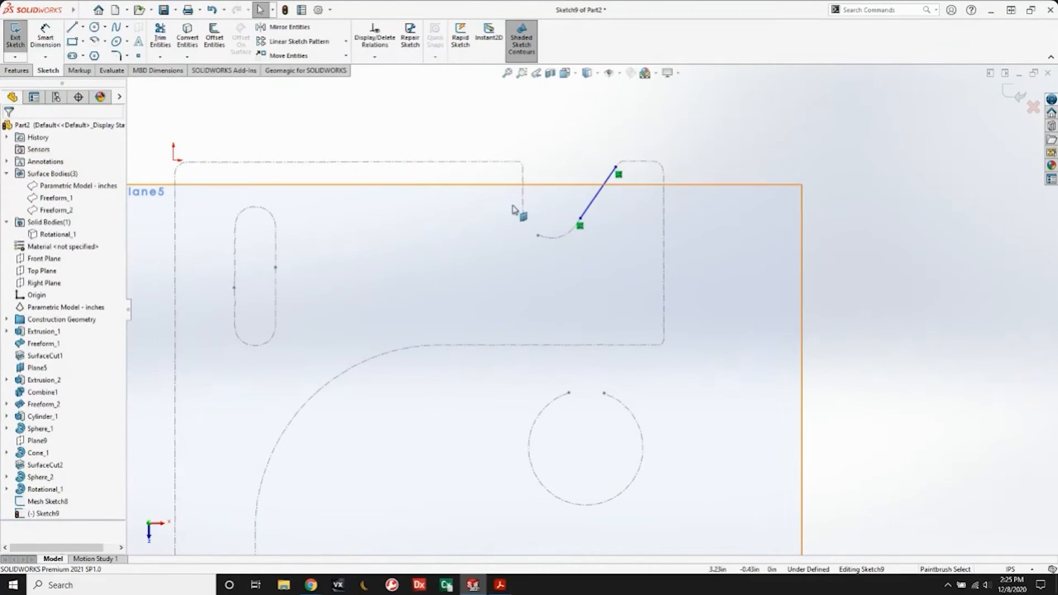
# Trace the cutout's straight side with a vertical line about 0.88 in long, continuing horizontally across its open end outside the profile.
pyautogui.click(72, 27)
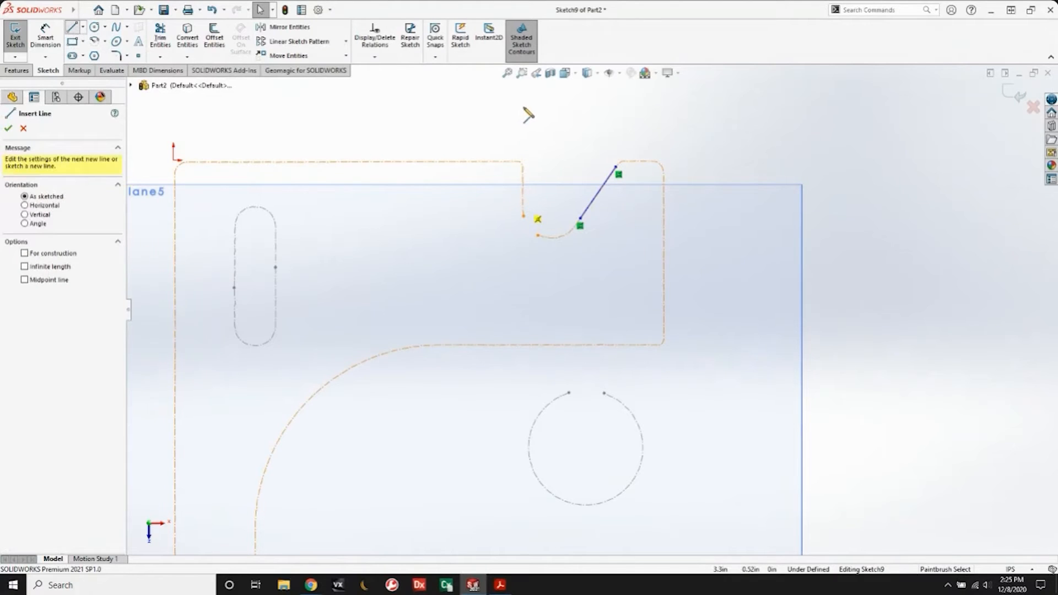
pyautogui.click(523, 215)
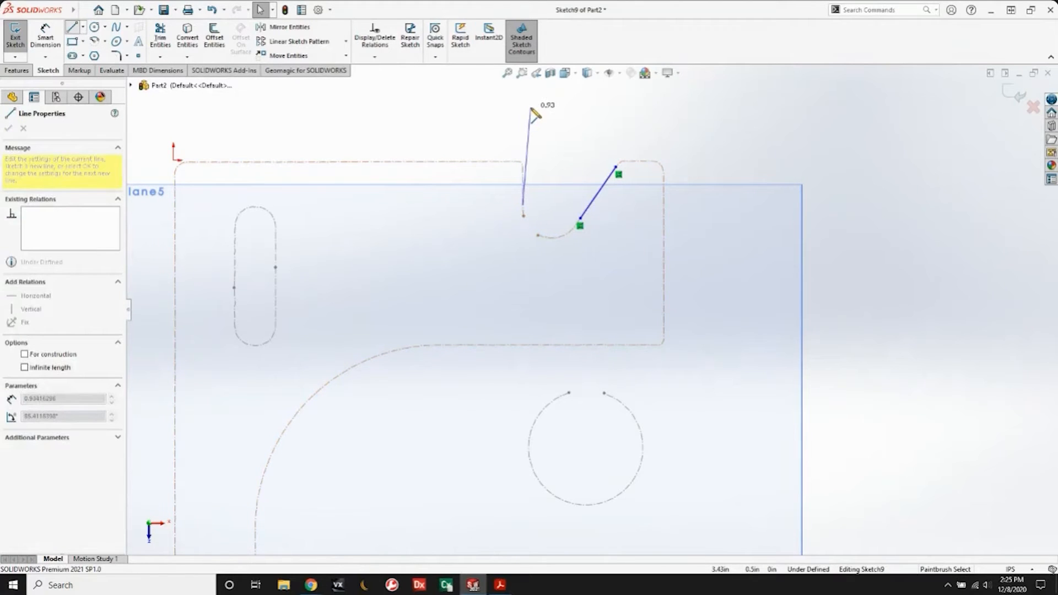
pyautogui.click(533, 113)
pyautogui.hotkey('ctrl', 'z')
pyautogui.click(523, 215)
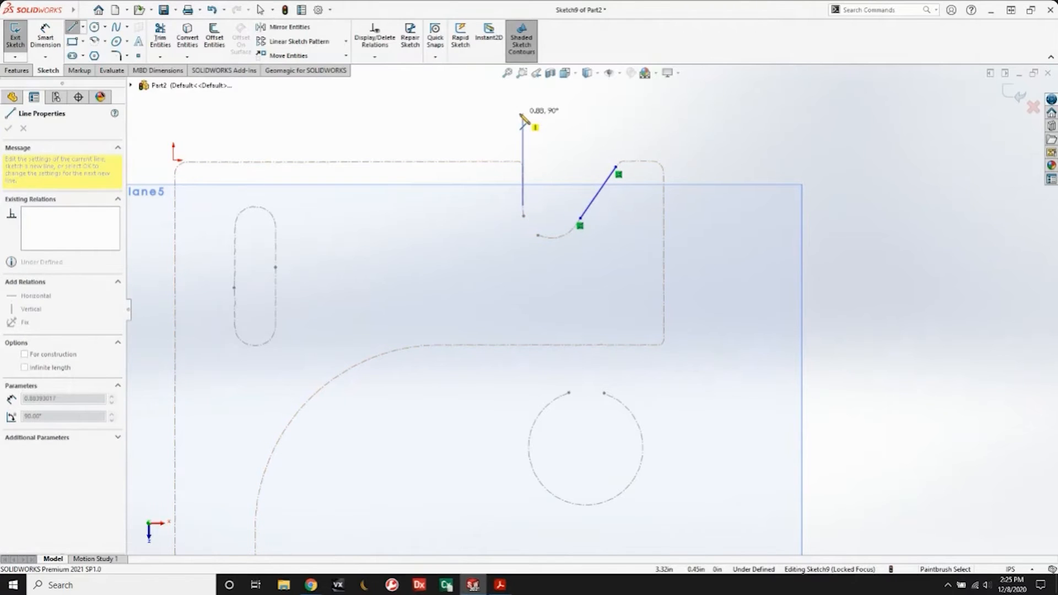
pyautogui.click(523, 113)
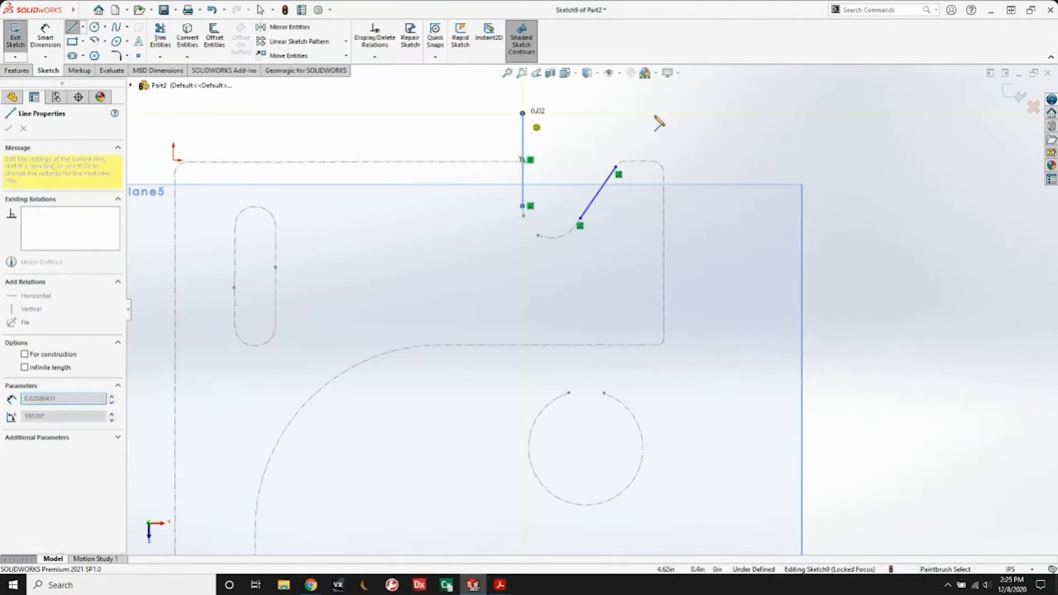
pyautogui.click(655, 114)
pyautogui.rightClick(663, 119)
pyautogui.click(613, 256)
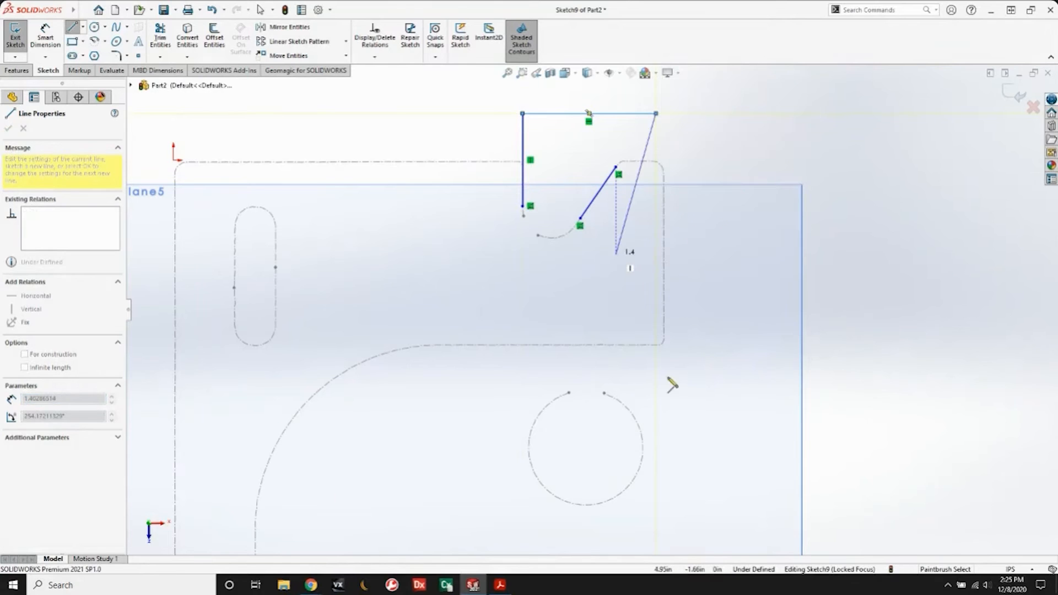
pyautogui.press('Escape')
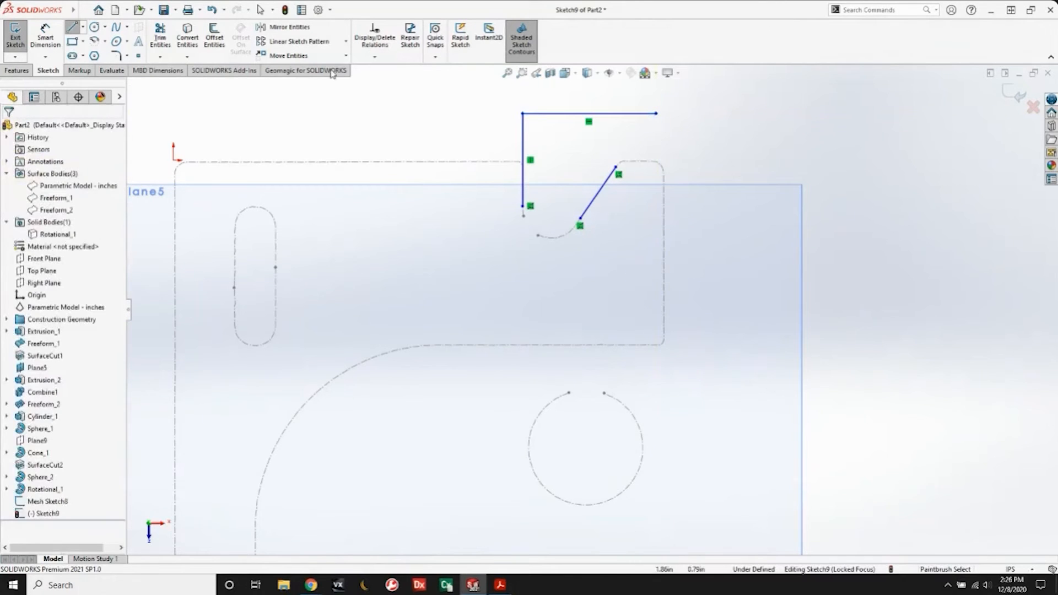
# Corner-trim the slanted side line and the horizontal closing line so they meet at one point.
pyautogui.click(159, 38)
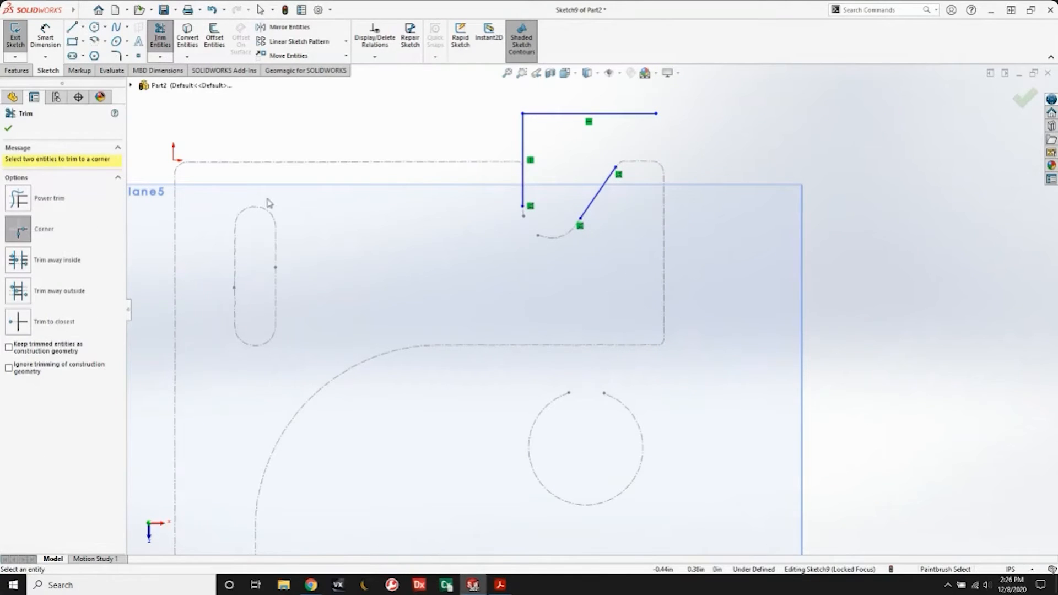
pyautogui.click(599, 191)
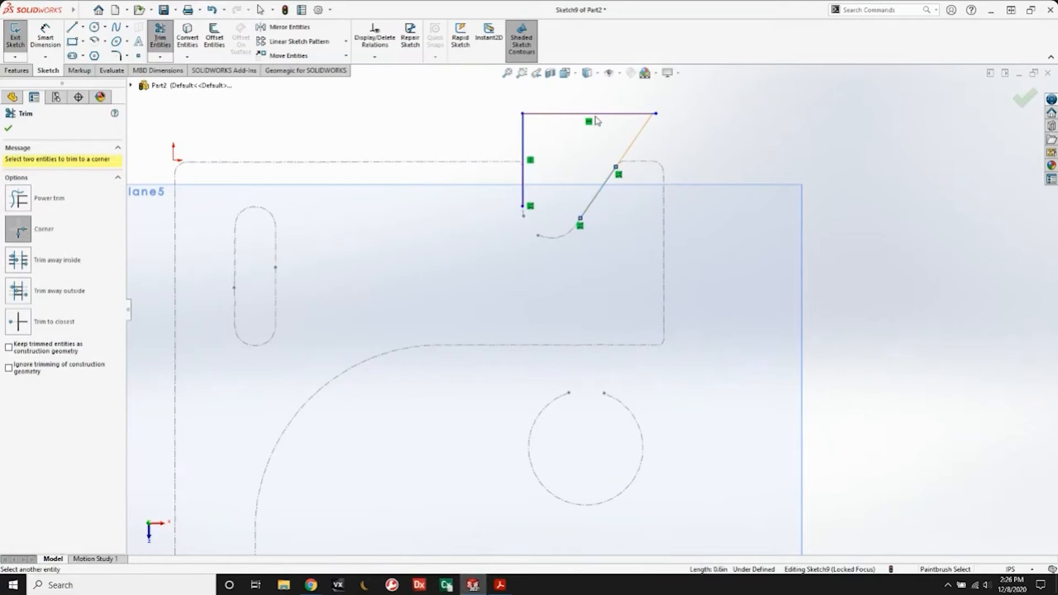
pyautogui.click(596, 114)
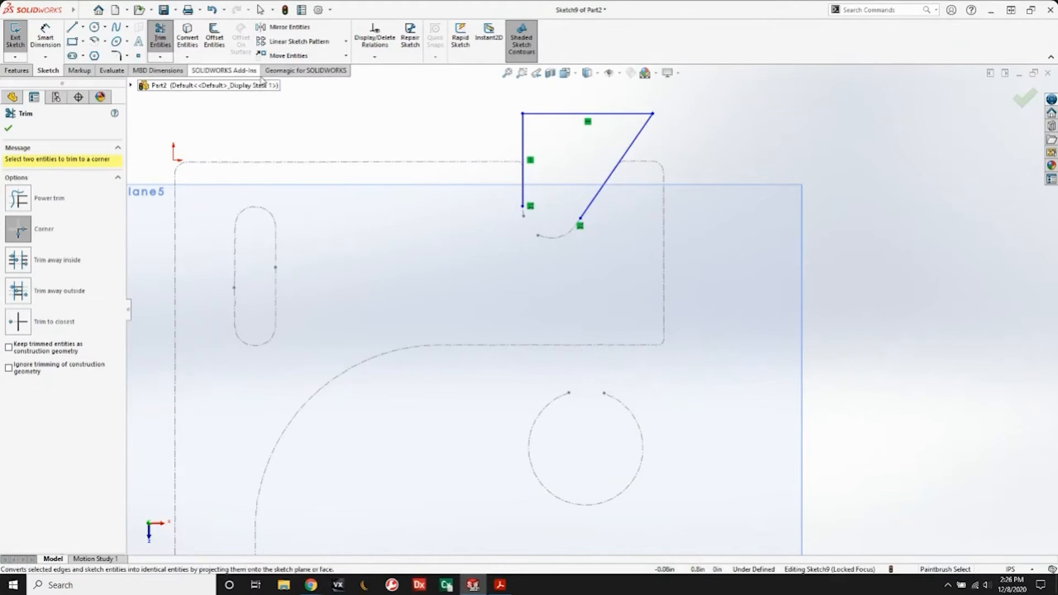
# Fillet the vertical and slanted lines at the cutout's closed end with a 0.275 in radius.
pyautogui.click(118, 57)
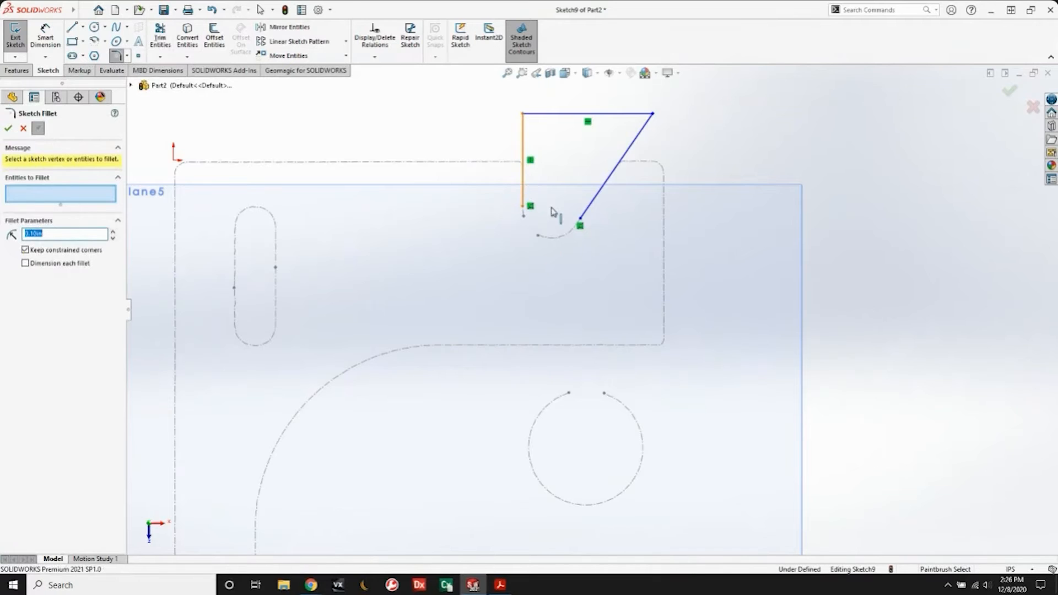
pyautogui.click(592, 204)
pyautogui.click(593, 206)
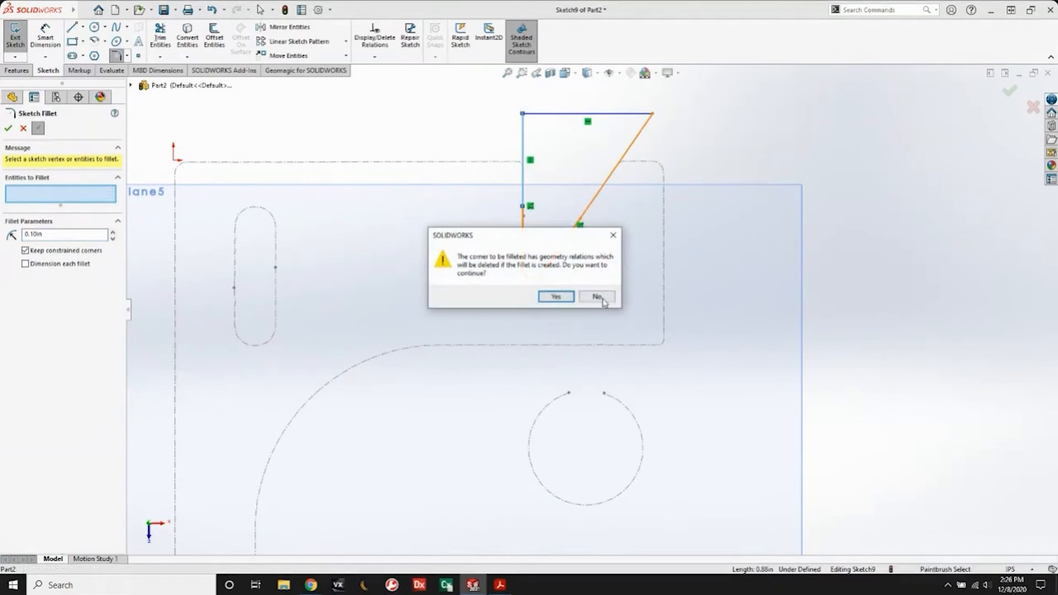
pyautogui.click(556, 298)
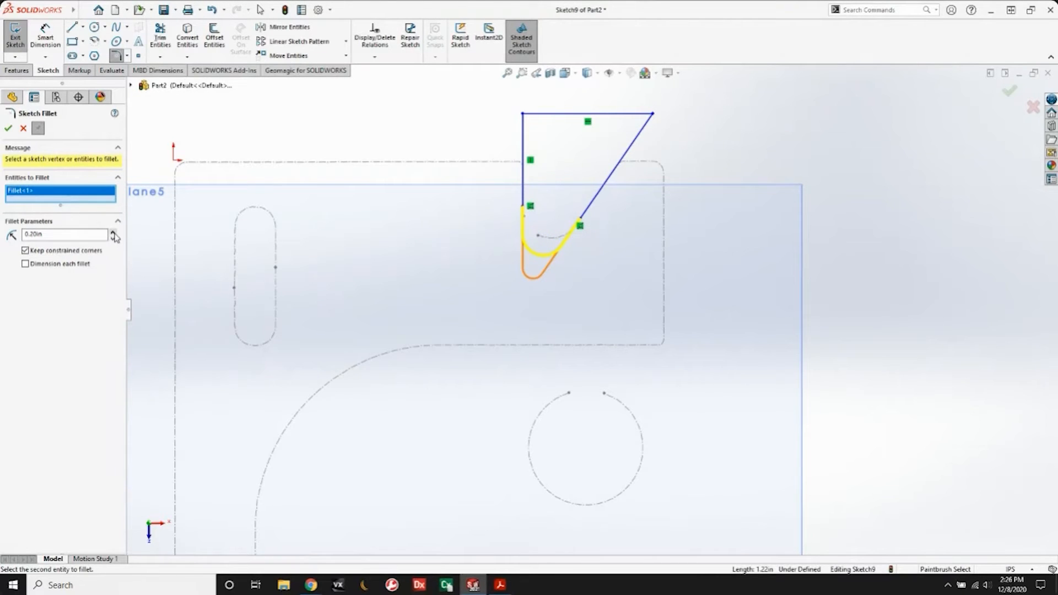
pyautogui.click(112, 240)
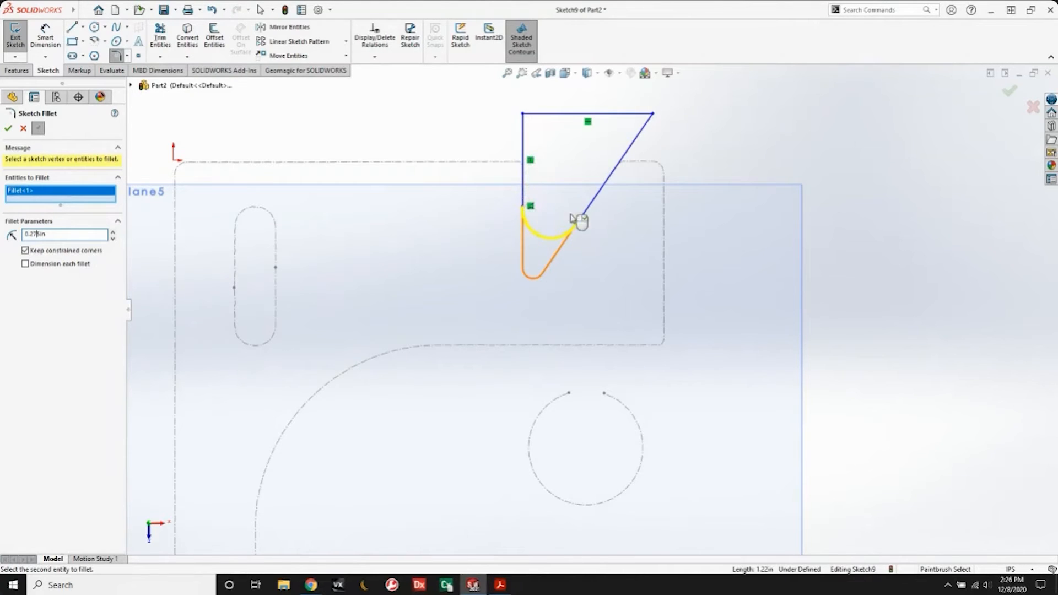
pyautogui.click(8, 129)
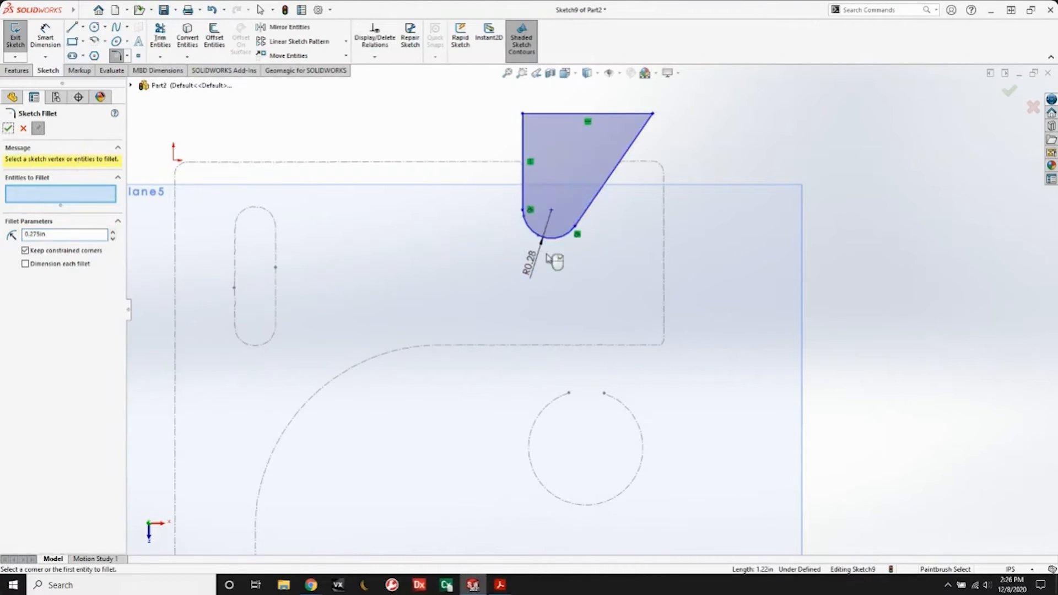
# Trace both slanted sides of the notch on the long vertical edge, joining their open ends with a vertical line about 0.72 in long.
pyautogui.press('z')
pyautogui.press('z')
pyautogui.press('z')
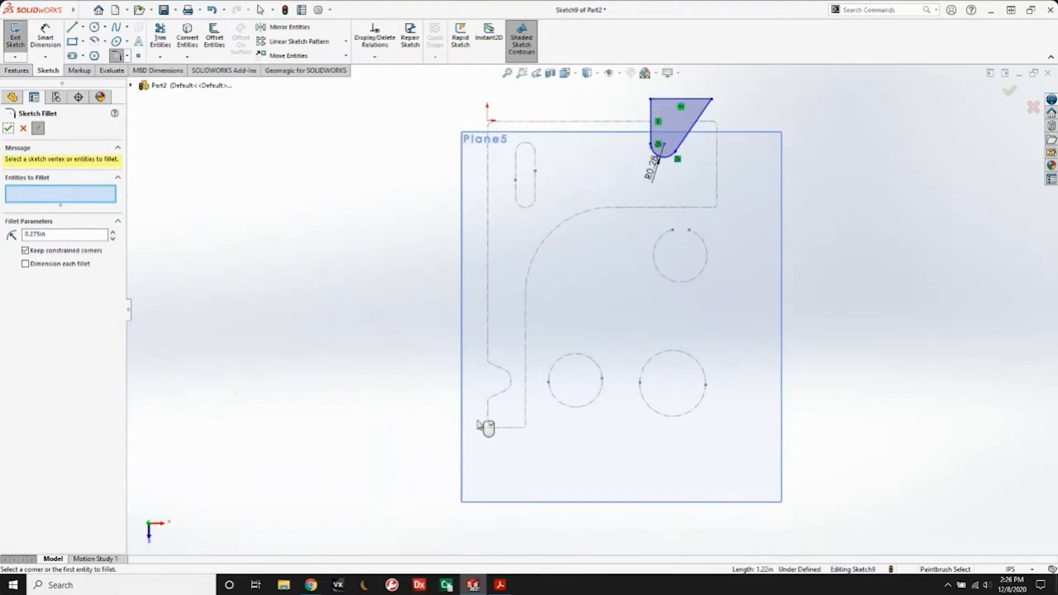
pyautogui.scroll(-5, 496, 419)
pyautogui.click(72, 27)
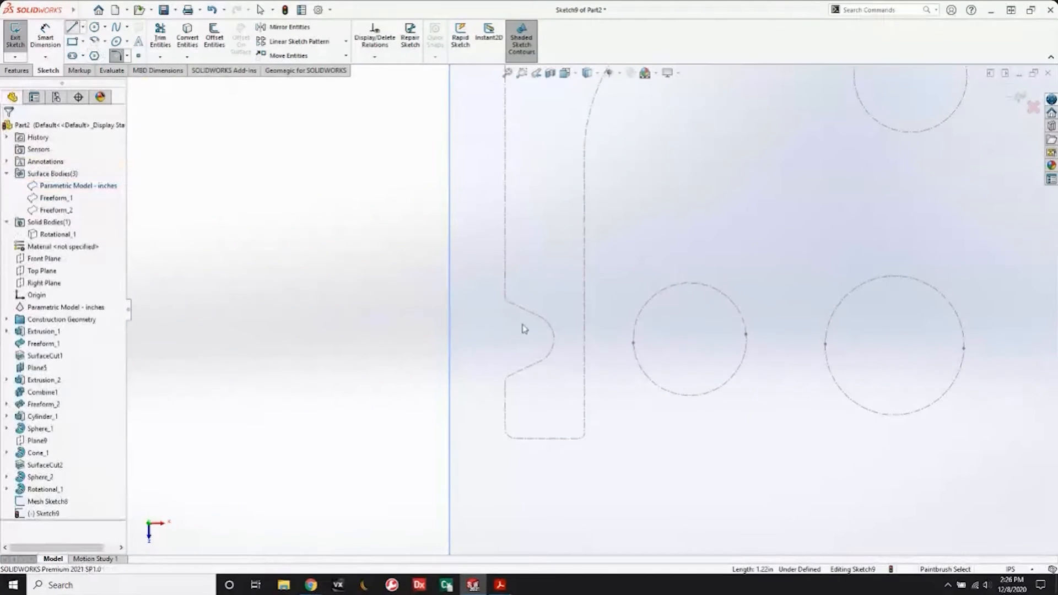
pyautogui.click(511, 306)
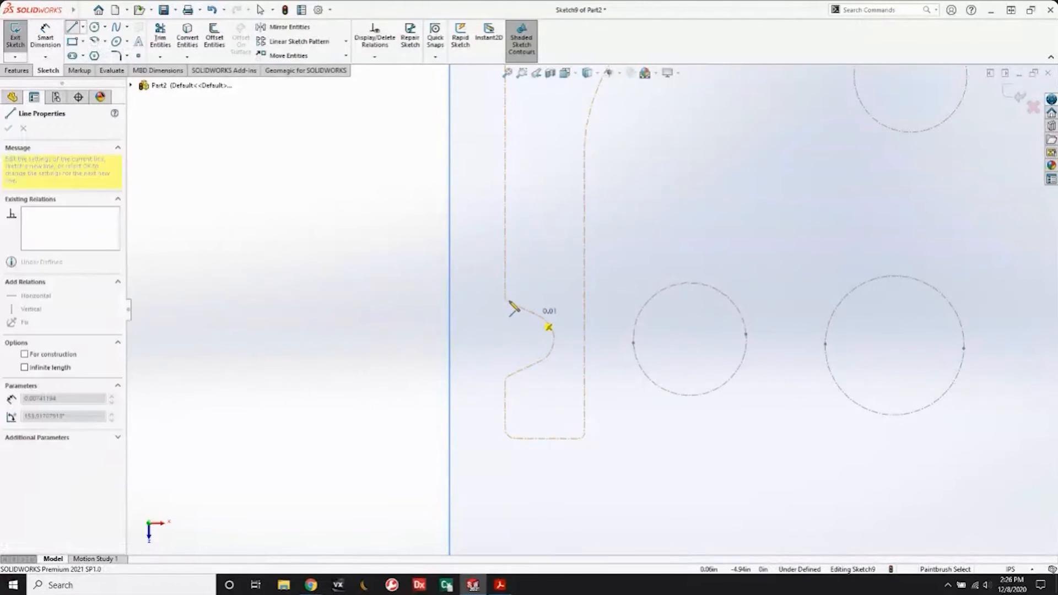
pyautogui.click(532, 313)
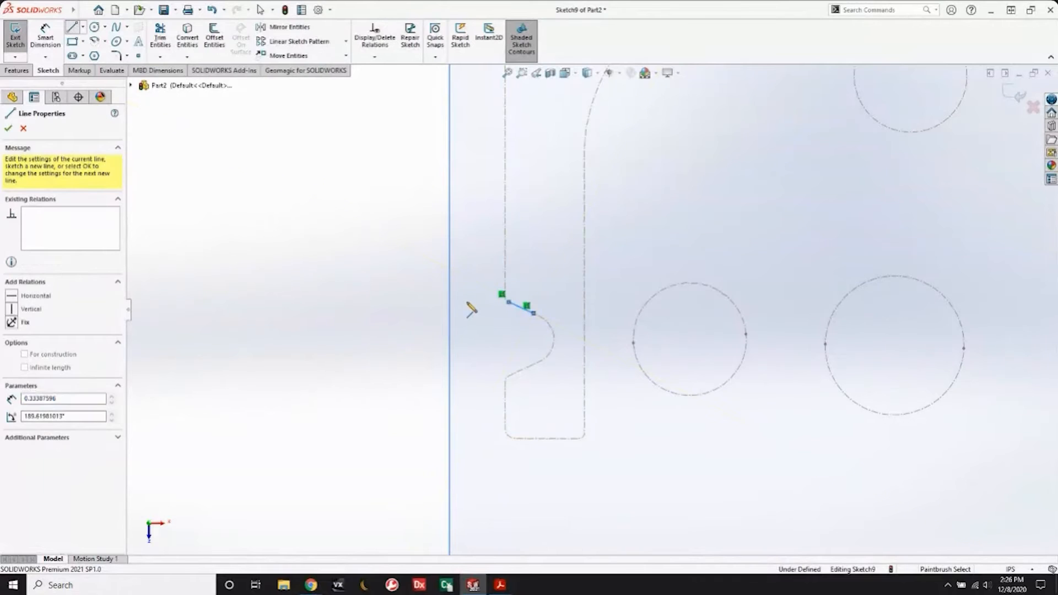
pyautogui.rightClick(534, 368)
pyautogui.click(514, 371)
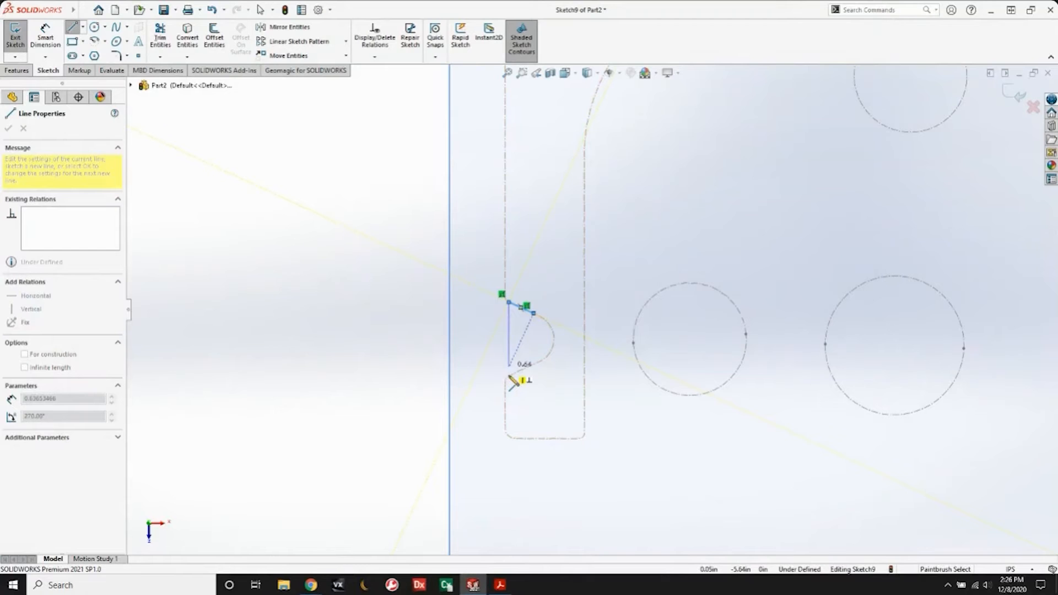
pyautogui.click(519, 377)
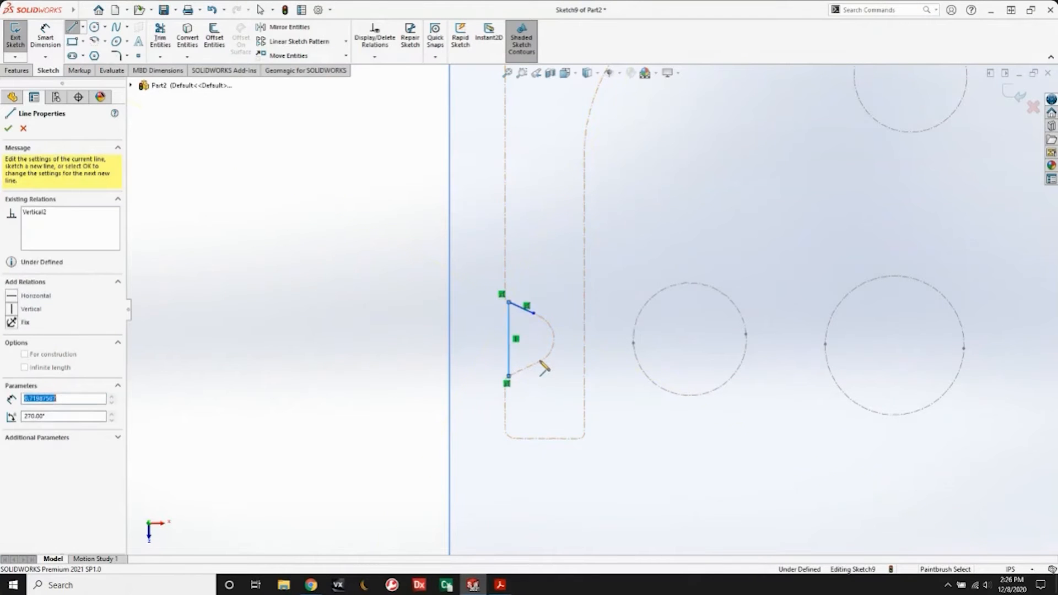
pyautogui.click(549, 364)
pyautogui.press('Escape')
pyautogui.moveTo(509, 327)
pyautogui.mouseDown()
pyautogui.moveTo(474, 323)
pyautogui.moveTo(496, 338)
pyautogui.mouseUp()
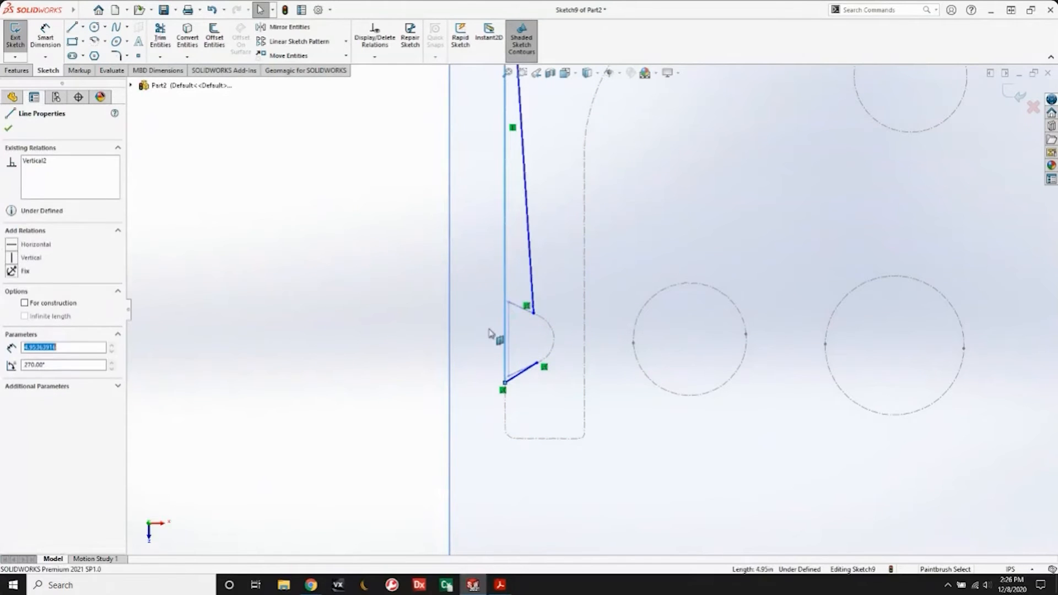
pyautogui.hotkey('ctrl', 'z')
pyautogui.rightClick(520, 309)
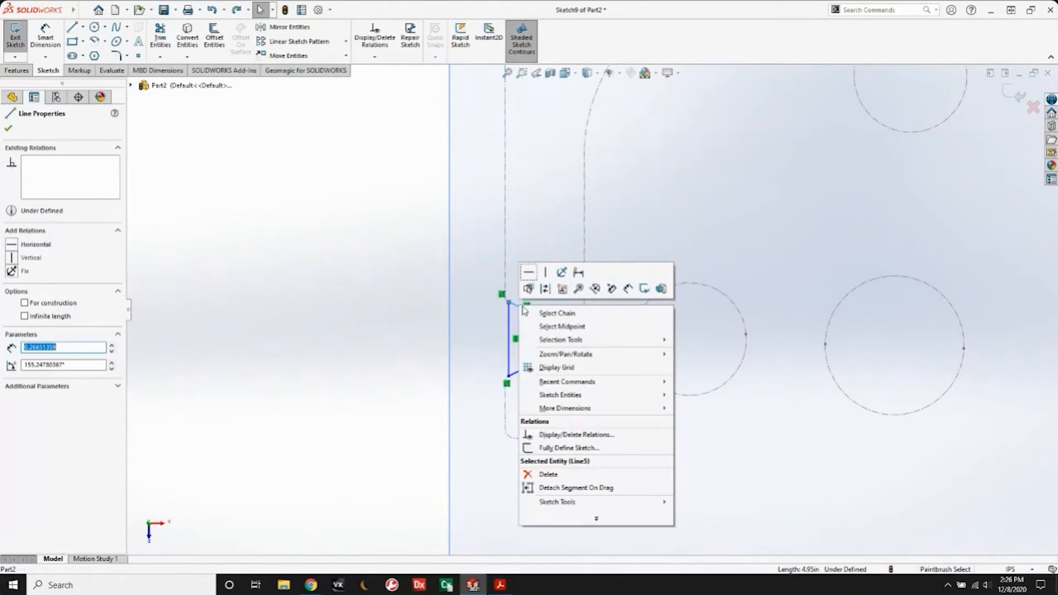
pyautogui.press('Escape')
pyautogui.press('Escape')
pyautogui.click(509, 323)
pyautogui.press('Escape')
pyautogui.click(502, 295)
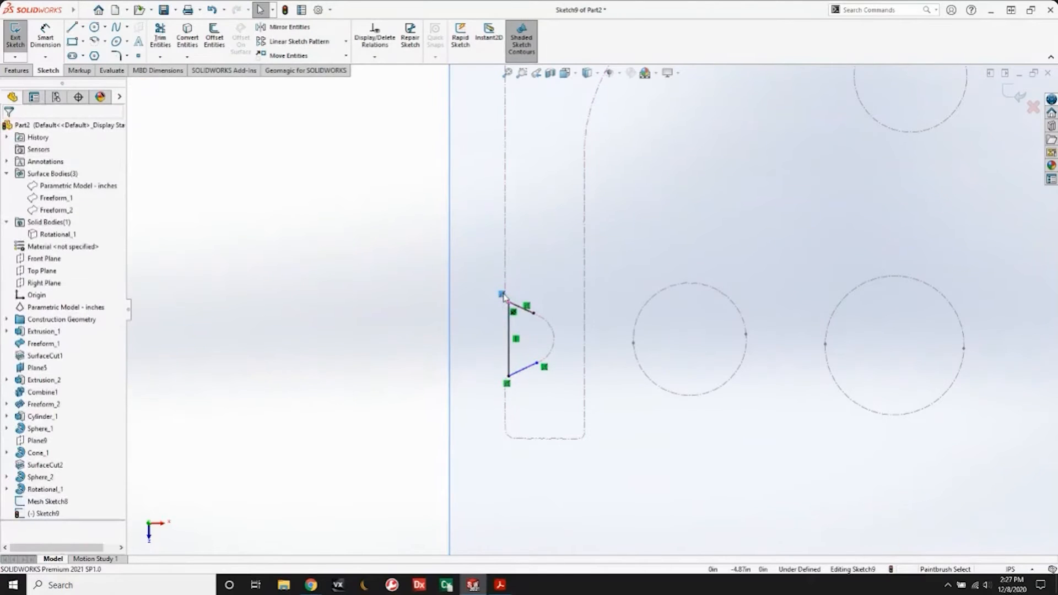
pyautogui.click(506, 383)
# Replace the vertical line across the notch mouth with a longer vertical line outside the part's edge.
pyautogui.click(509, 335)
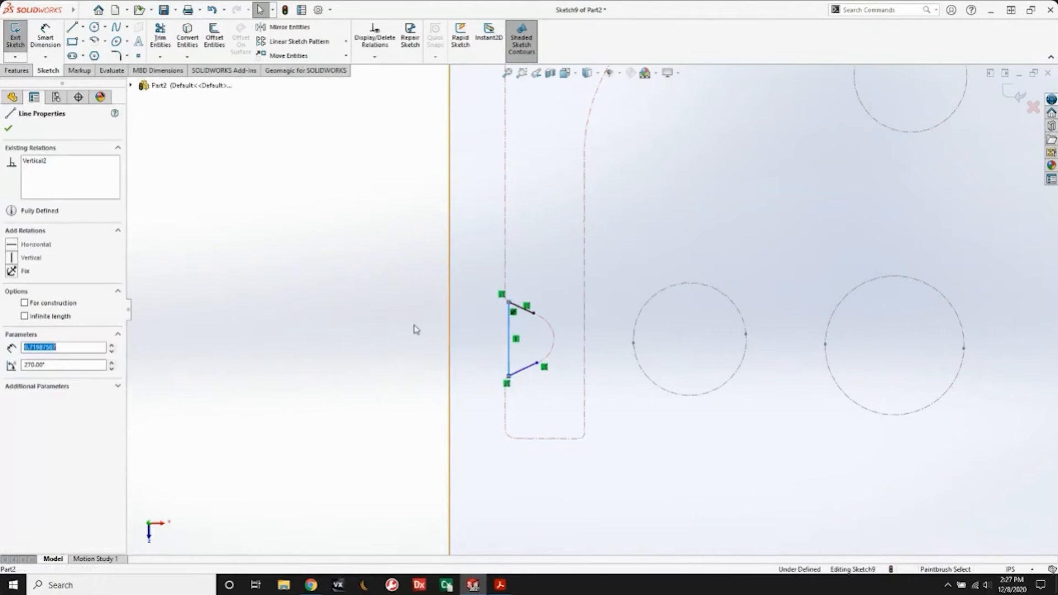
pyautogui.rightClick(509, 326)
pyautogui.click(539, 493)
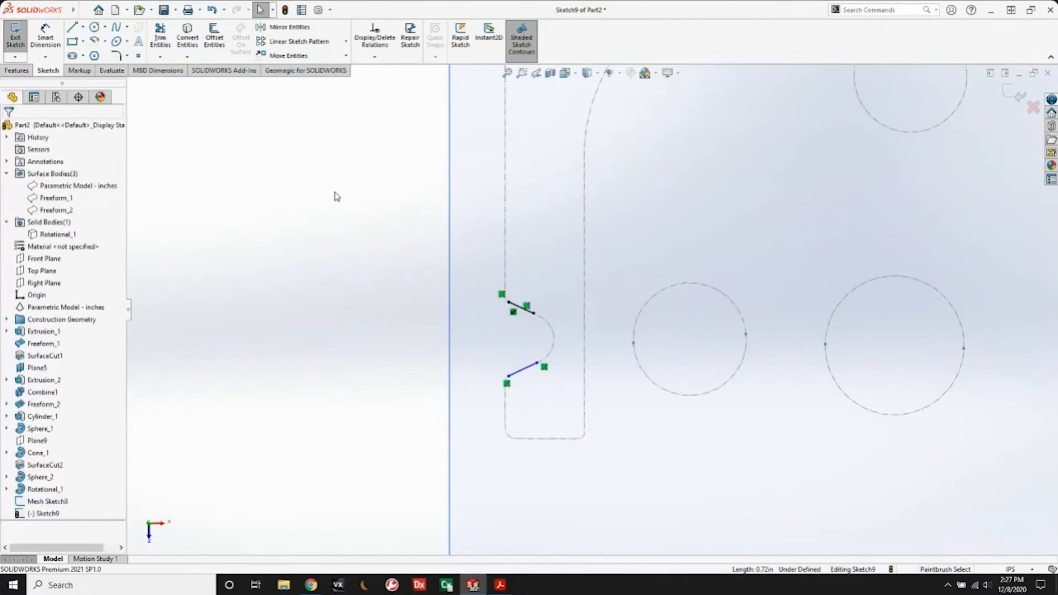
pyautogui.press('l')
pyautogui.click(469, 271)
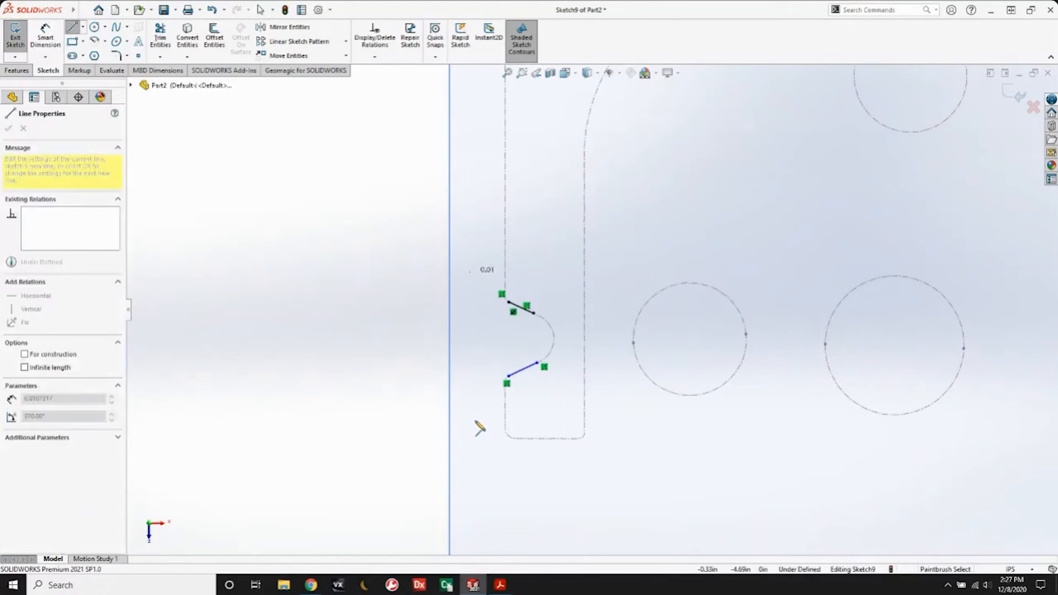
pyautogui.click(470, 417)
pyautogui.press('Escape')
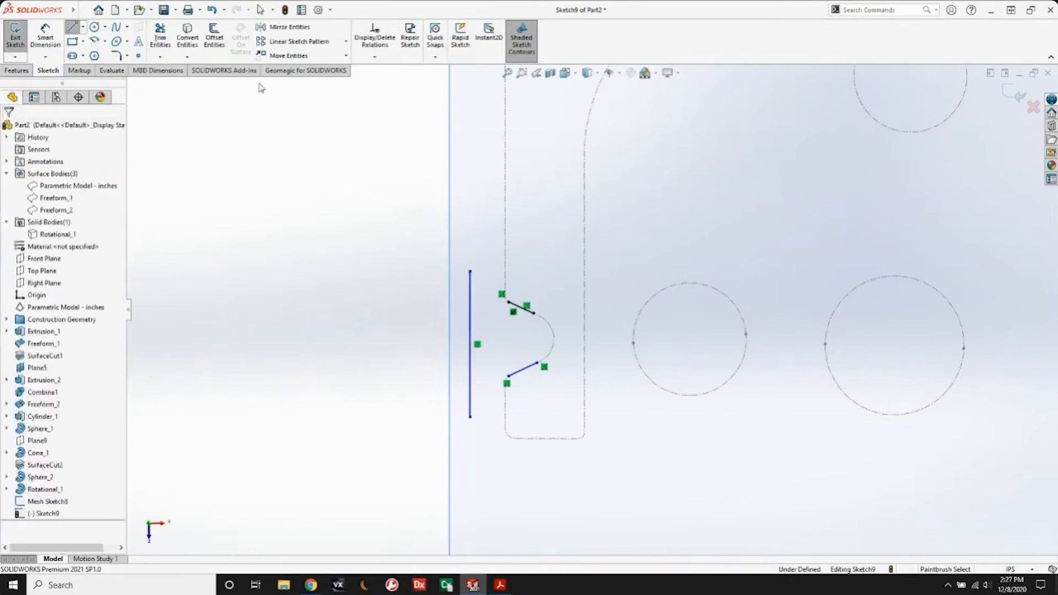
# Corner-trim both slanted notch lines with the outer vertical line to close the notch's open side.
pyautogui.click(160, 37)
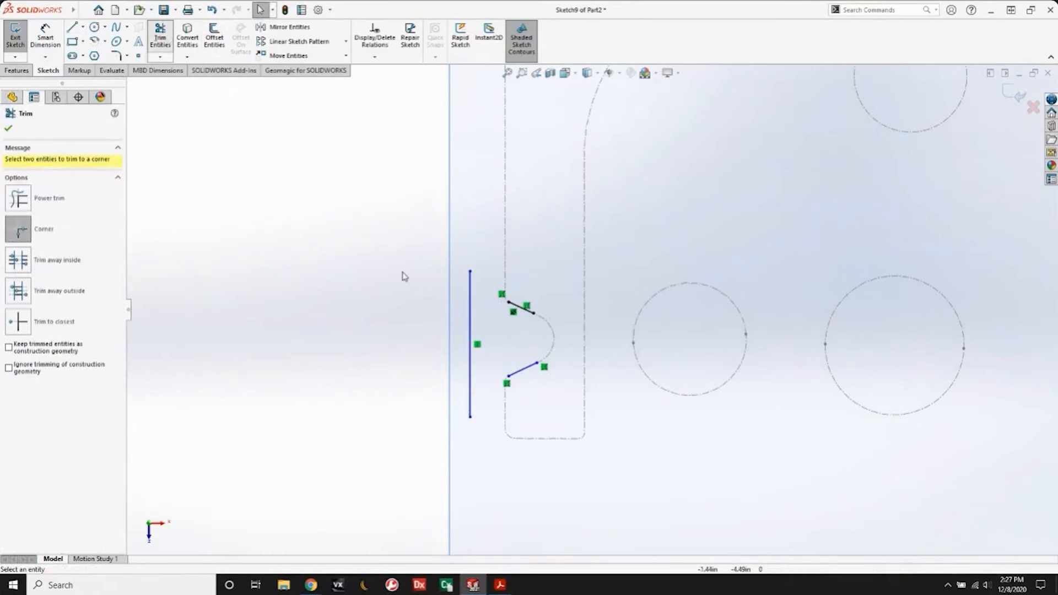
pyautogui.click(521, 308)
pyautogui.click(469, 336)
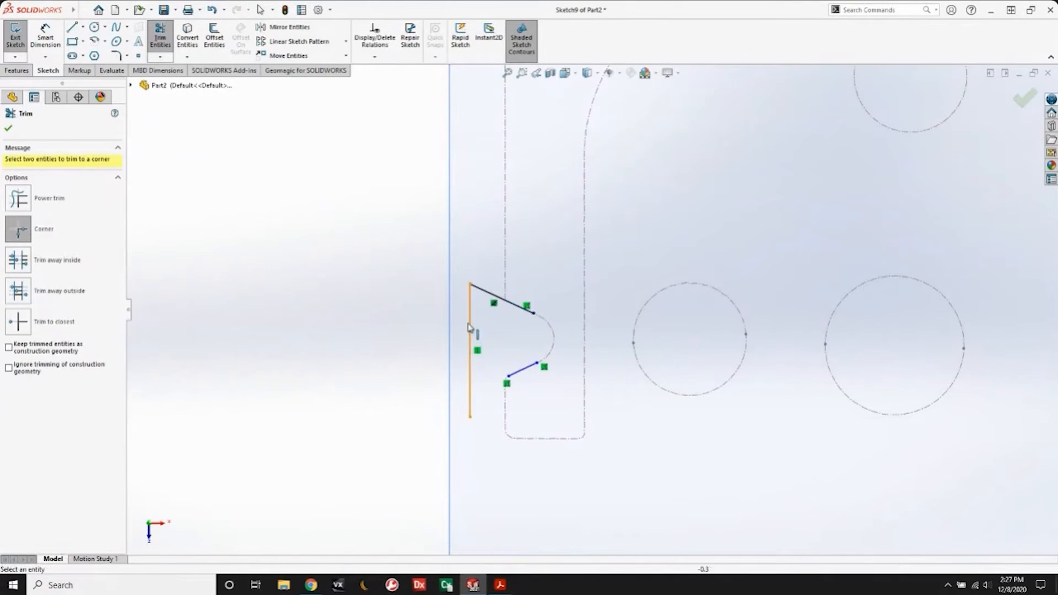
pyautogui.click(470, 358)
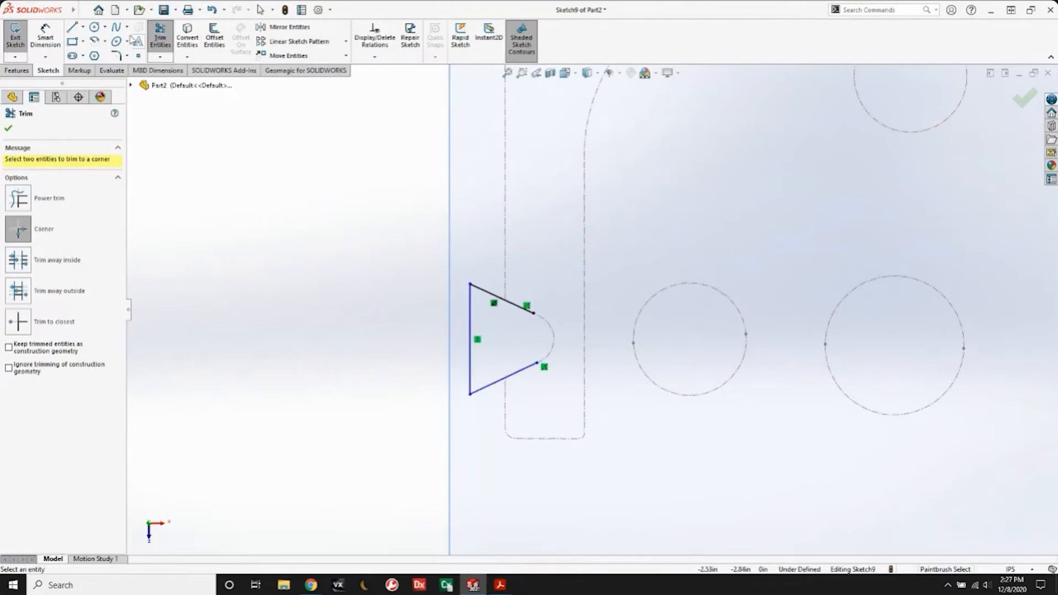
# Fillet the two slanted notch lines at the inner end with a 0.25 in radius.
pyautogui.click(123, 57)
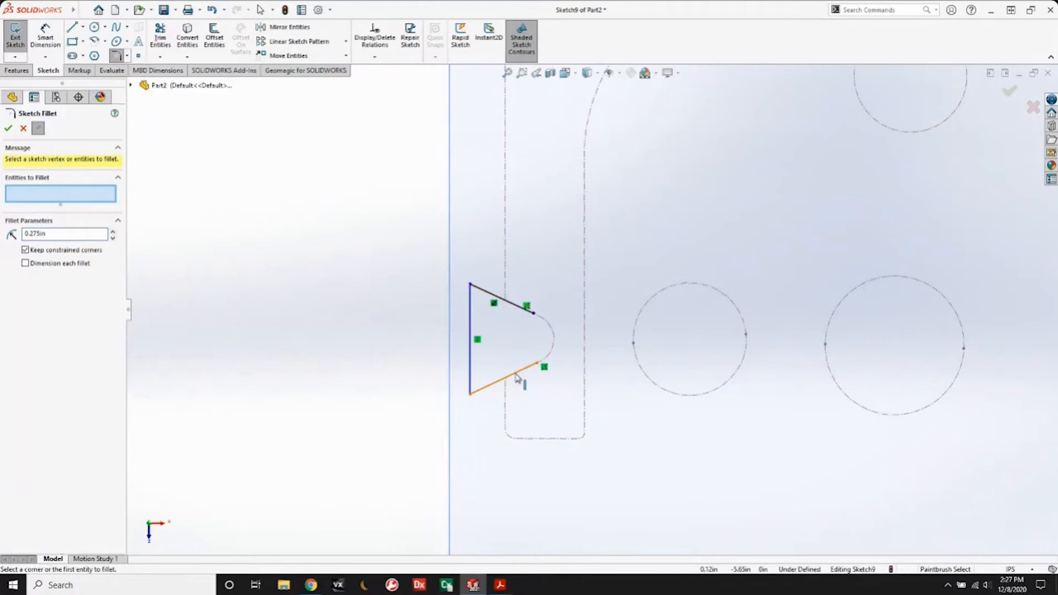
pyautogui.click(519, 309)
pyautogui.click(518, 373)
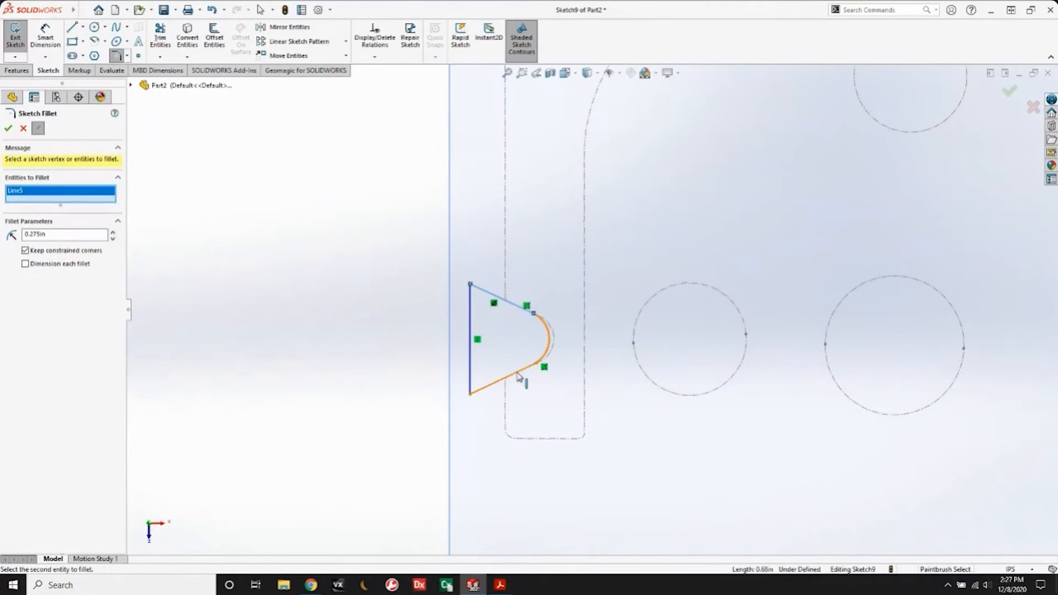
pyautogui.click(555, 297)
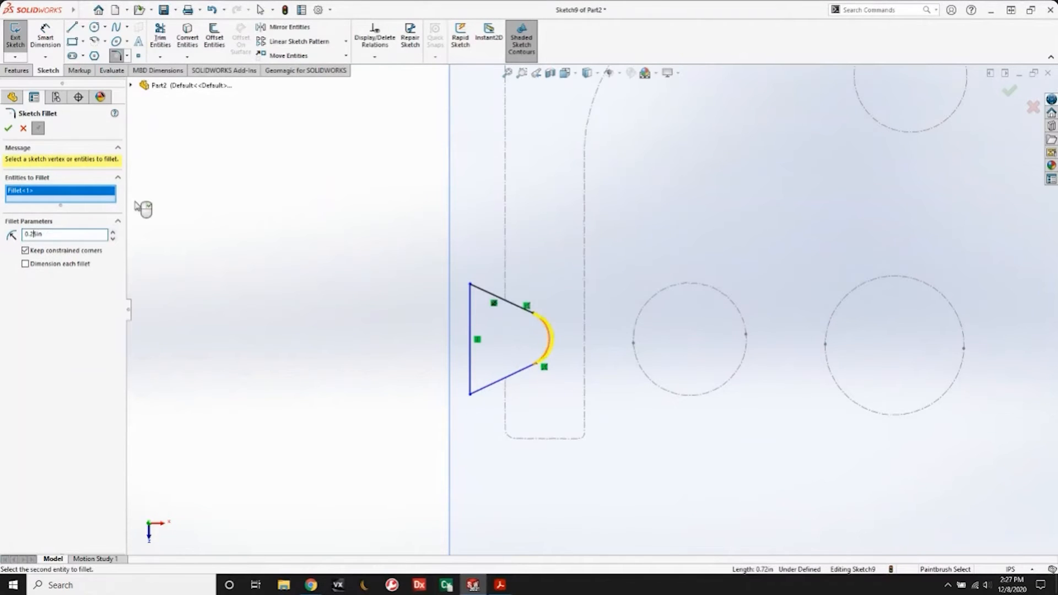
pyautogui.click(9, 131)
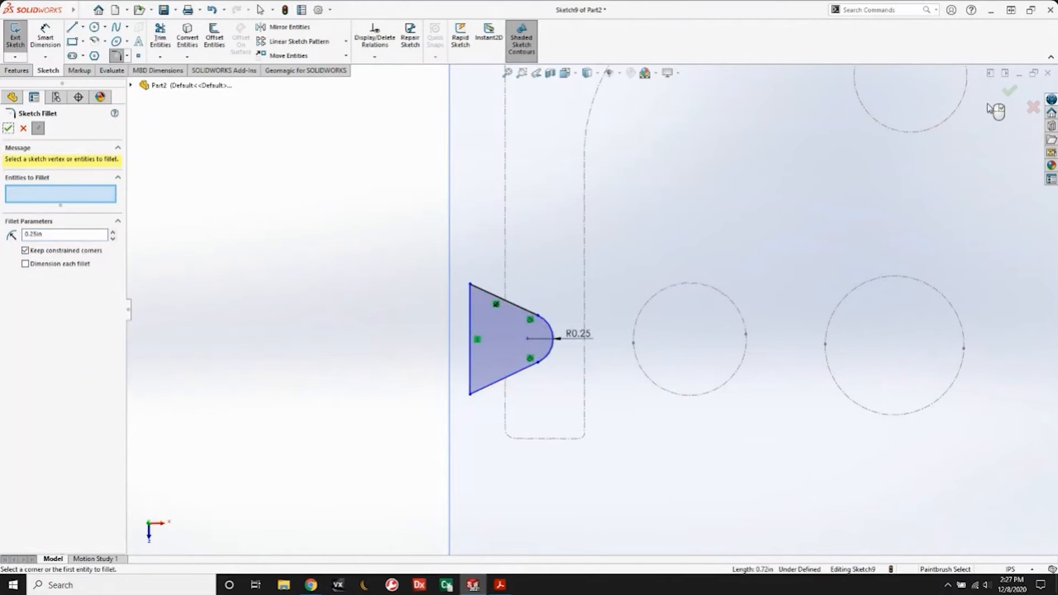
pyautogui.click(1009, 90)
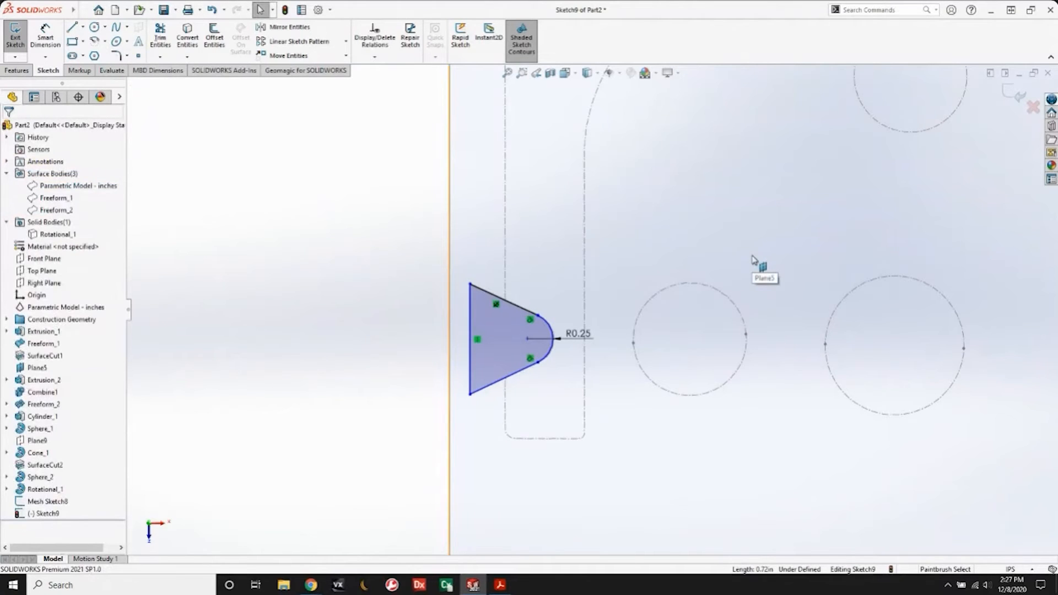
# Close the notch sketch and set up a blind extruded cut of both notch profiles, directed upward about 1.59 in deep.
pyautogui.moveTo(574, 364)
pyautogui.mouseDown(button='middle')
pyautogui.moveTo(697, 307)
pyautogui.moveTo(763, 193)
pyautogui.moveTo(799, 165)
pyautogui.mouseUp(button='middle')
pyautogui.click(1013, 97)
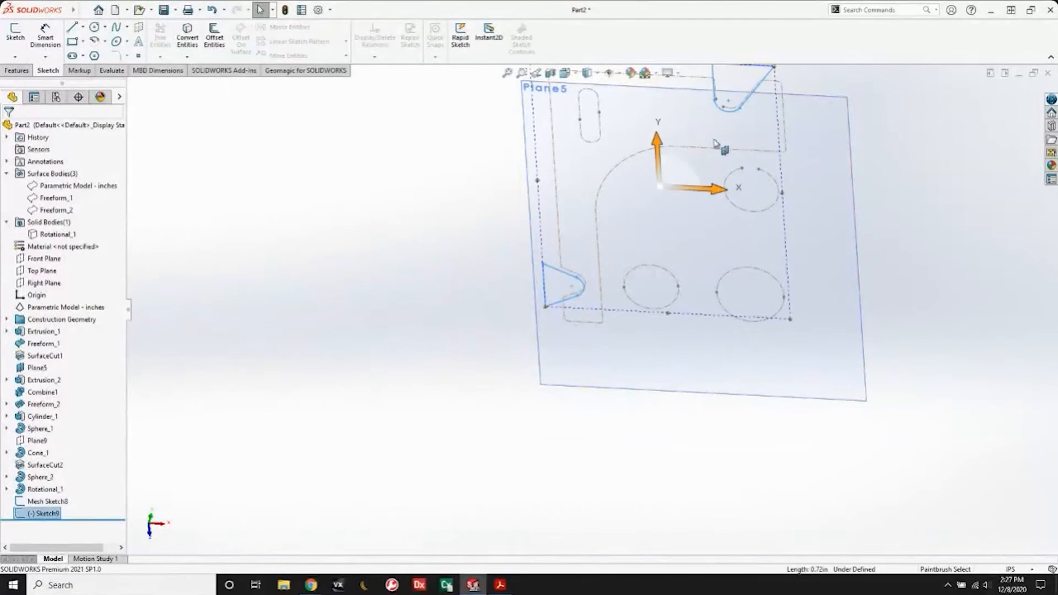
pyautogui.moveTo(739, 307); pyautogui.dragTo(711, 231, button='middle')
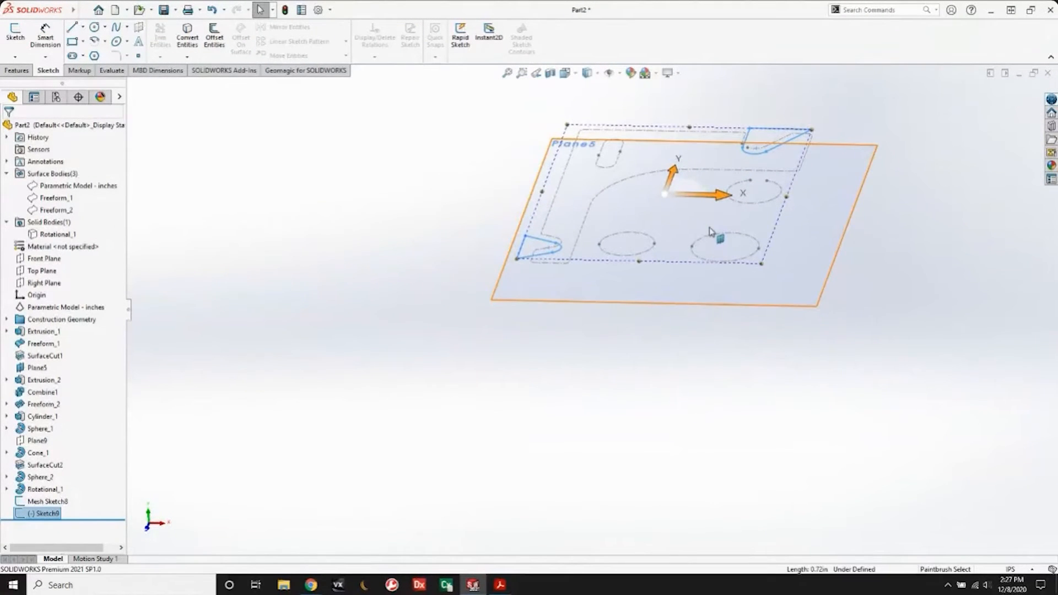
pyautogui.click(22, 71)
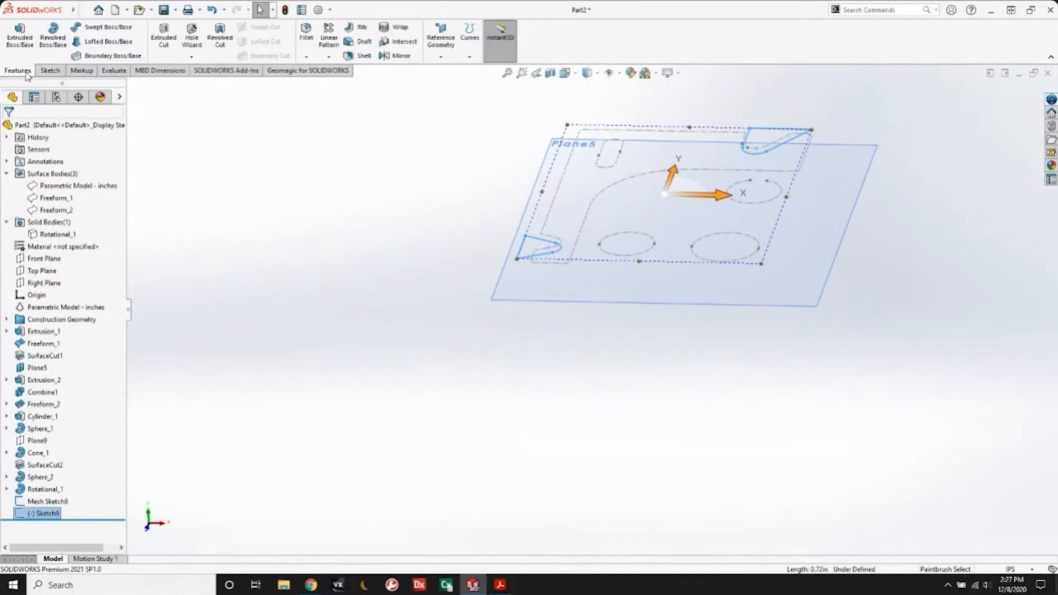
pyautogui.click(165, 40)
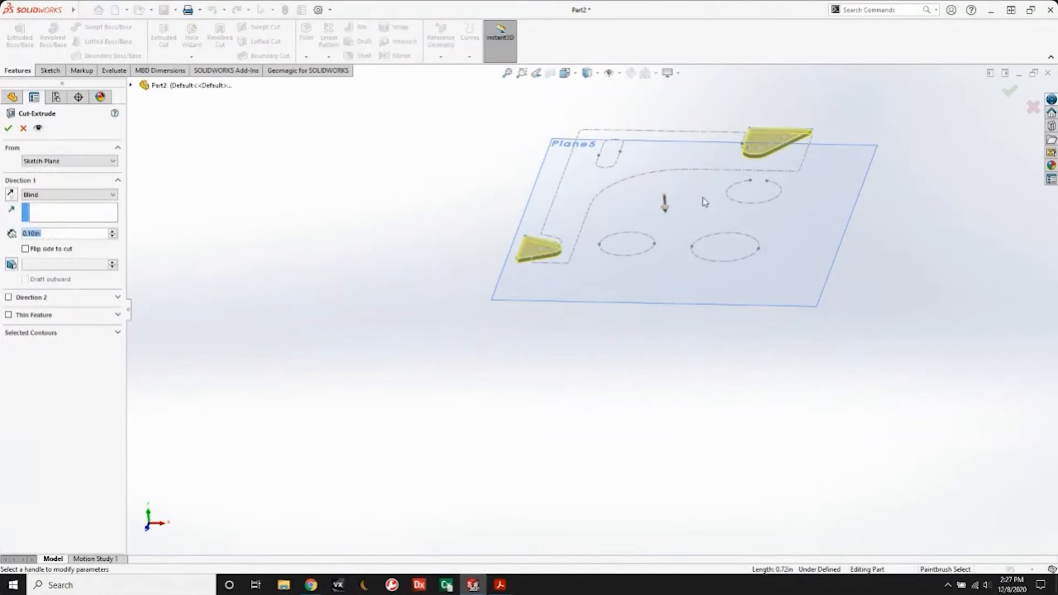
pyautogui.moveTo(665, 210); pyautogui.dragTo(659, 110)
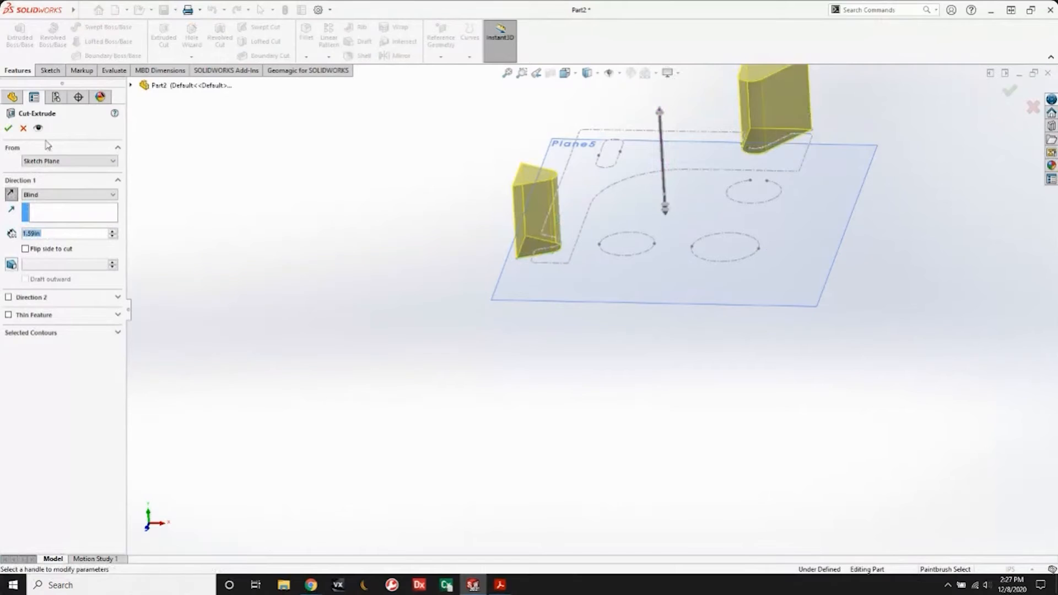
# Show the hidden solid body and apply the notch cut to it.
pyautogui.click(132, 86)
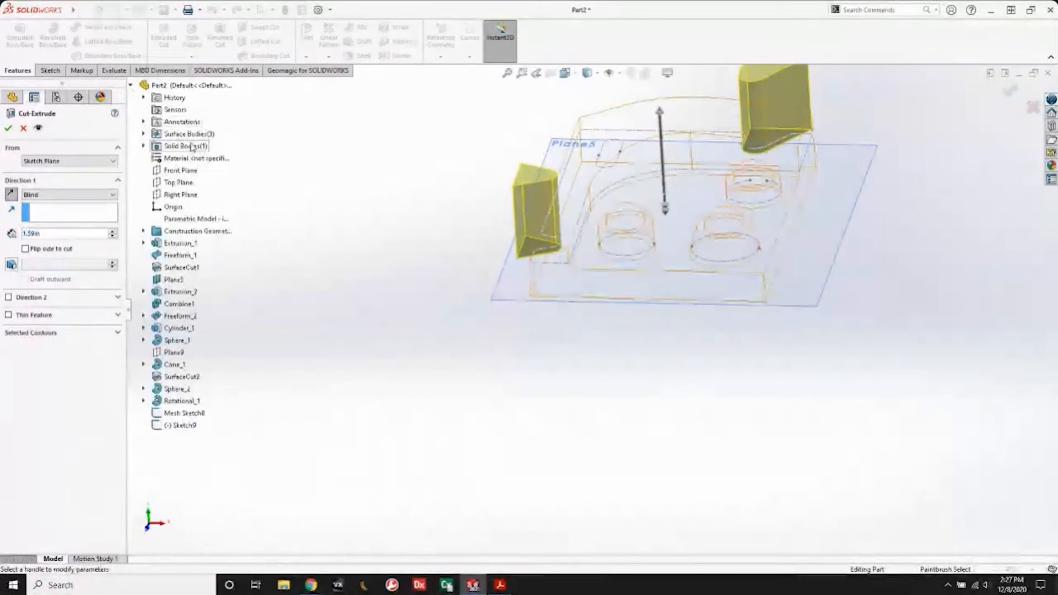
pyautogui.click(144, 146)
pyautogui.rightClick(199, 160)
pyautogui.click(207, 142)
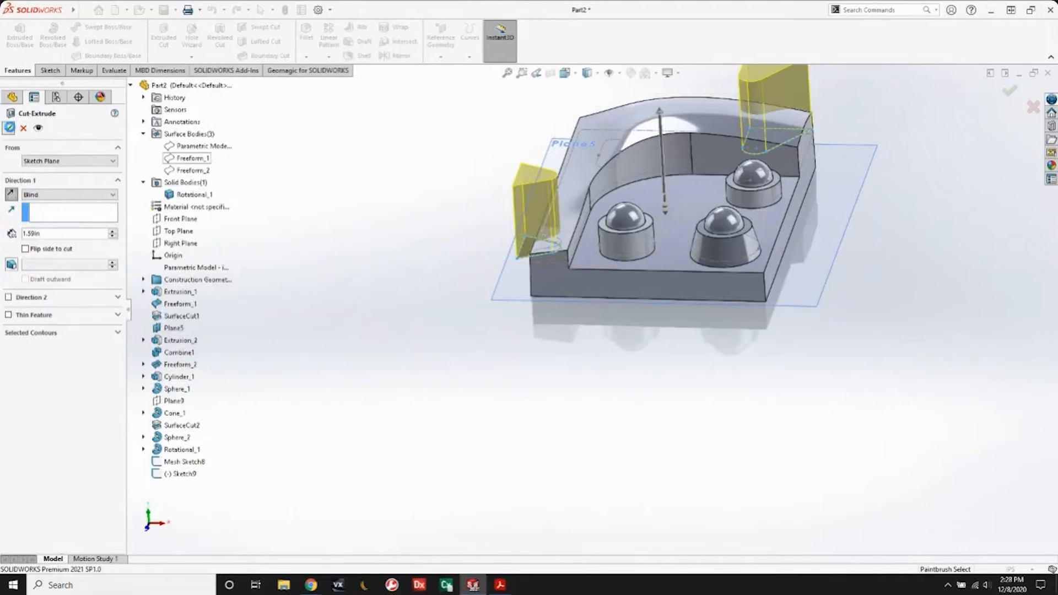
pyautogui.click(1010, 91)
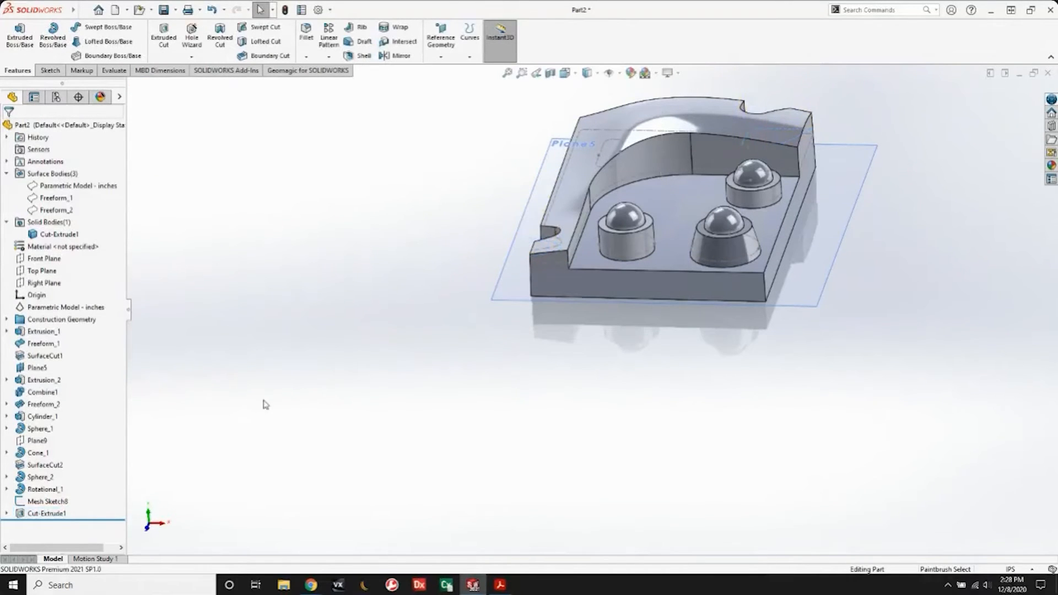
# Hide the mesh cross-section sketch and Plane5 so only the solid remains displayed.
pyautogui.rightClick(568, 278)
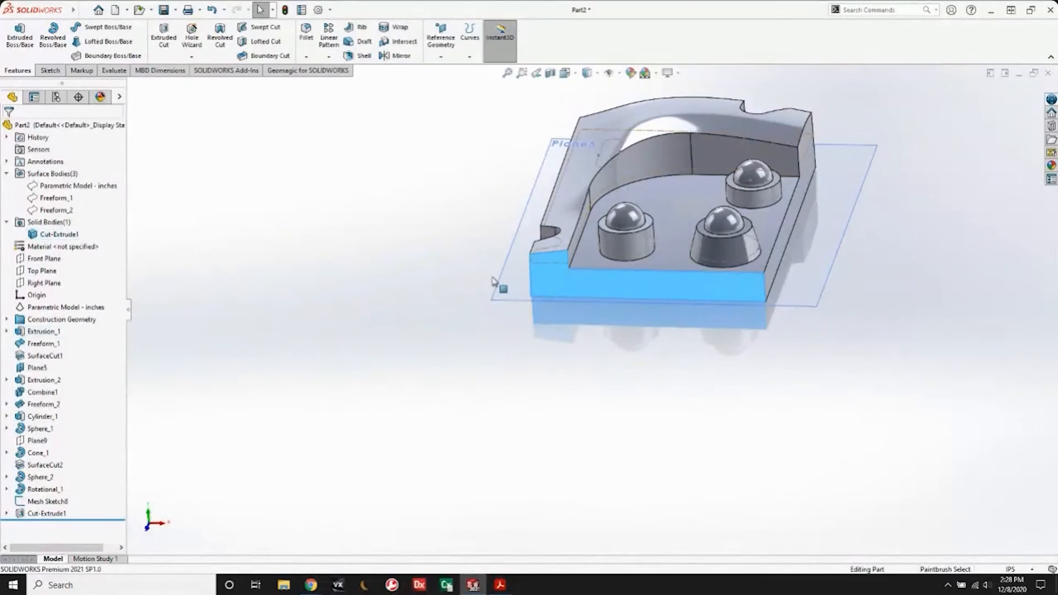
pyautogui.rightClick(542, 263)
pyautogui.click(562, 248)
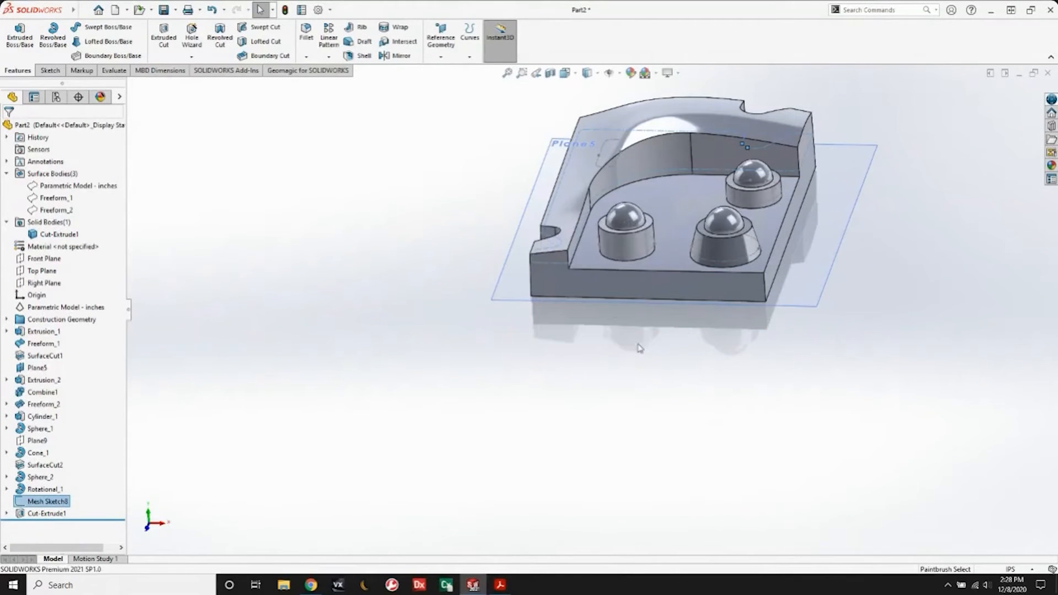
pyautogui.rightClick(820, 303)
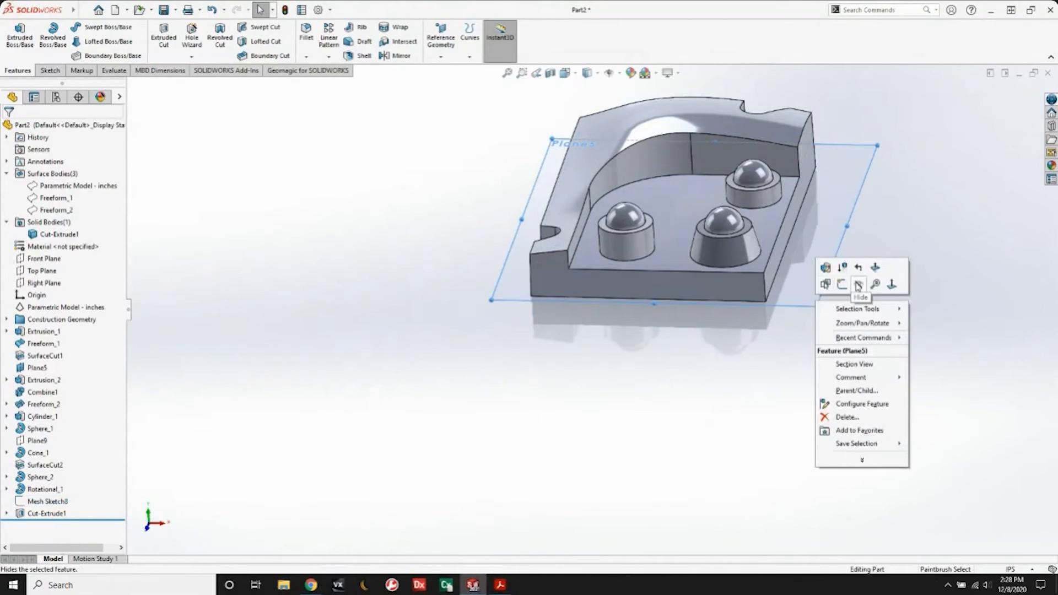
pyautogui.click(857, 283)
# Show the Parametric Model - inches mesh body over the finished solid.
pyautogui.scroll(-3, 793, 212)
pyautogui.scroll(2, 748, 209)
pyautogui.moveTo(604, 227); pyautogui.dragTo(461, 318, button='middle')
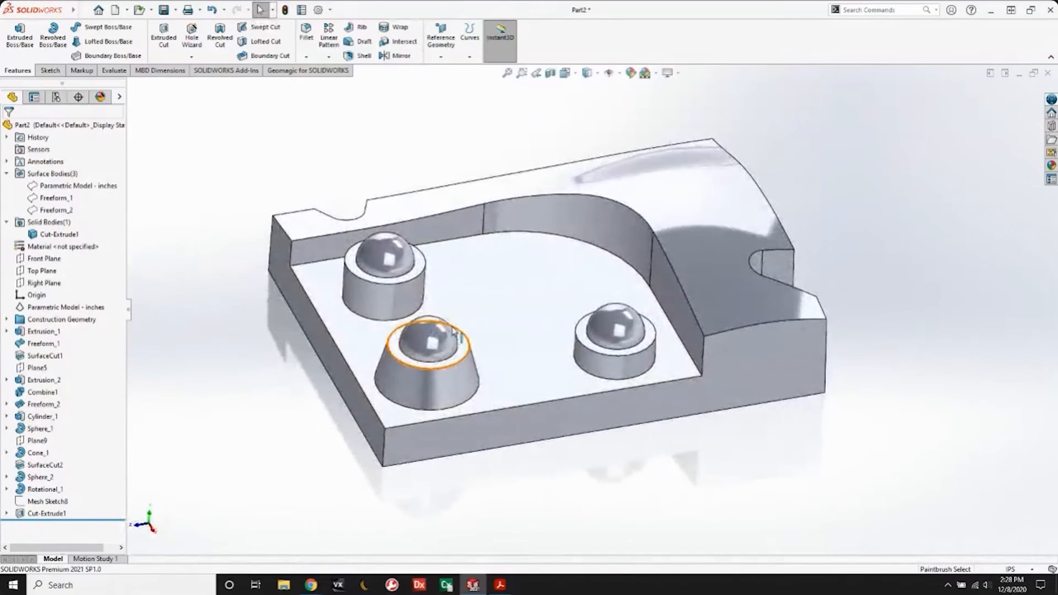
pyautogui.click(326, 72)
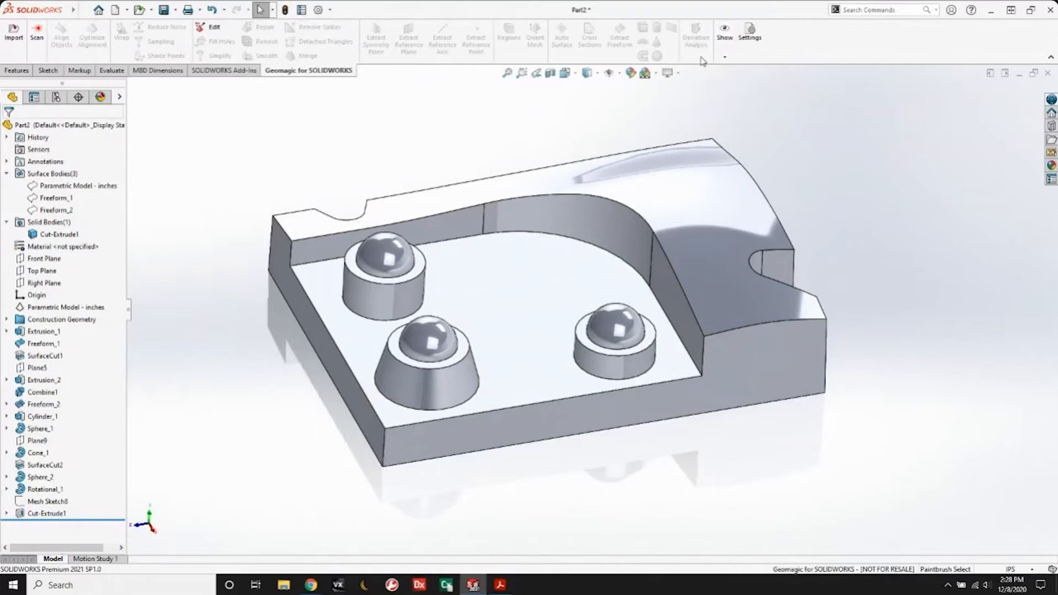
pyautogui.rightClick(58, 188)
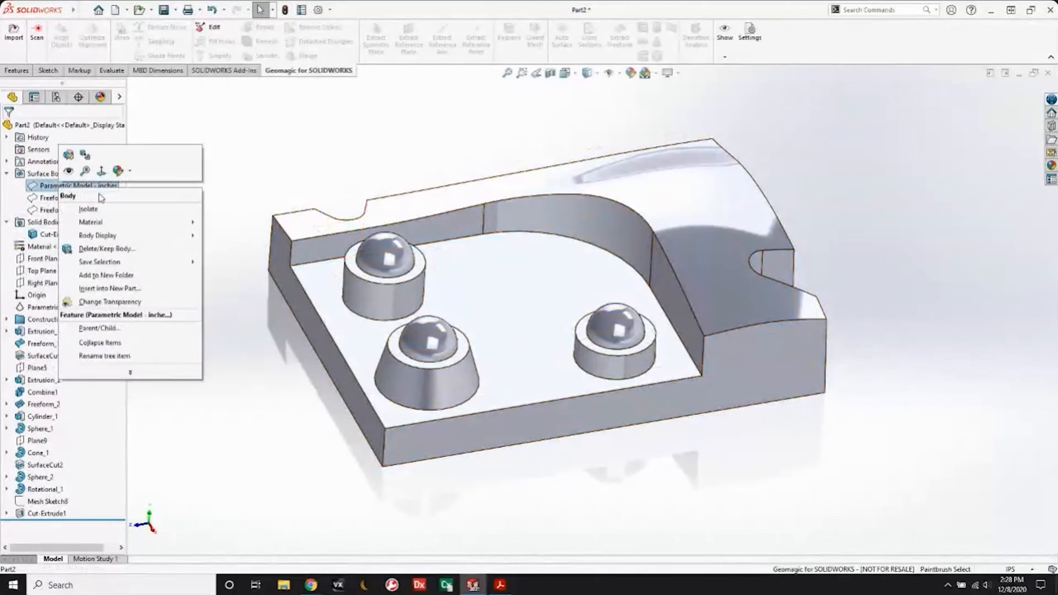
pyautogui.click(68, 171)
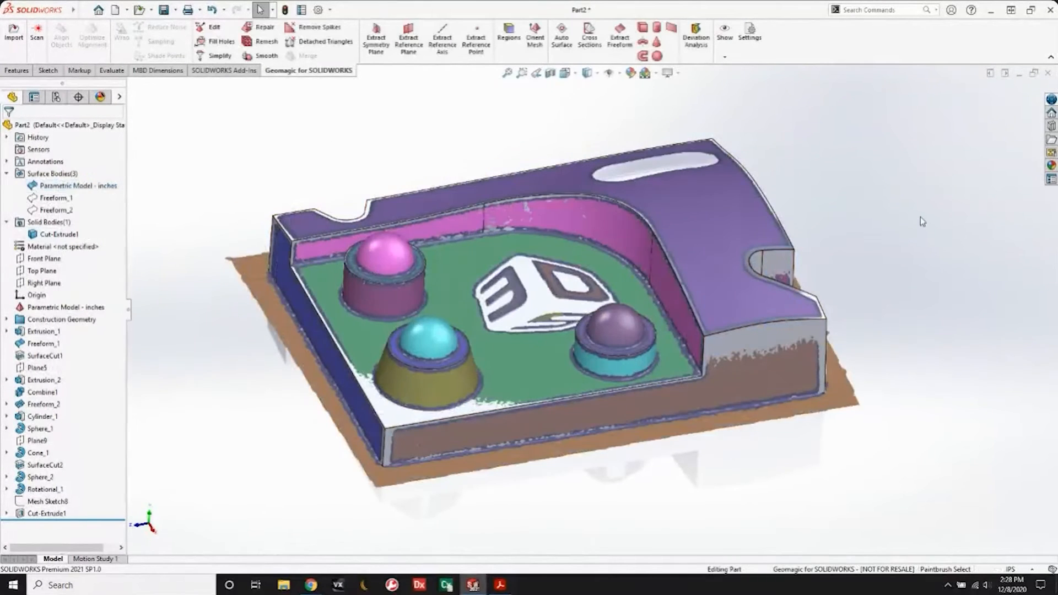
# Run a deviation analysis between the Parametric Model - inches mesh and the solid body.
pyautogui.click(696, 41)
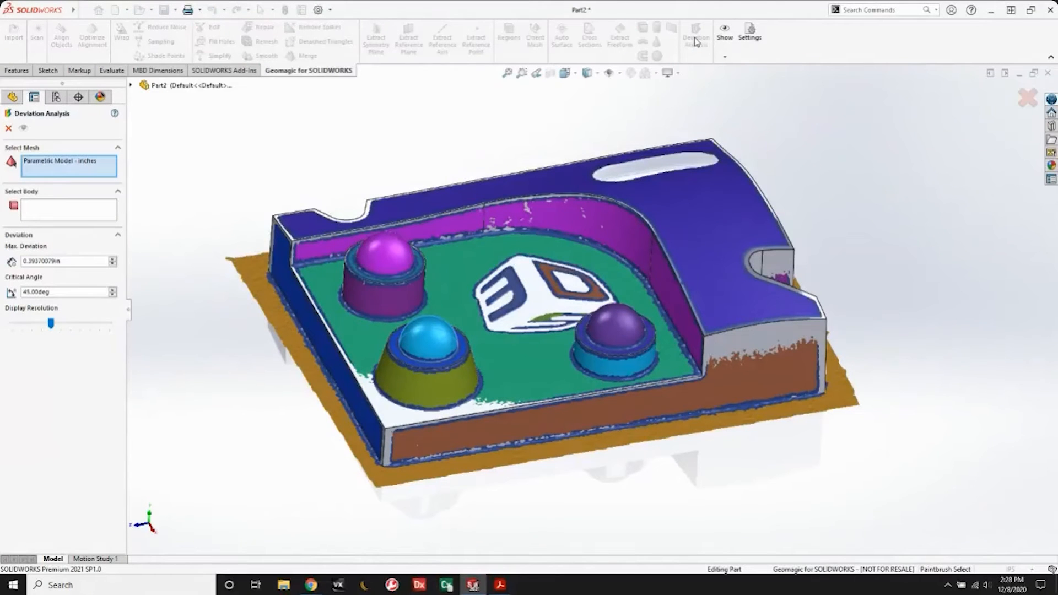
pyautogui.click(67, 221)
pyautogui.click(434, 303)
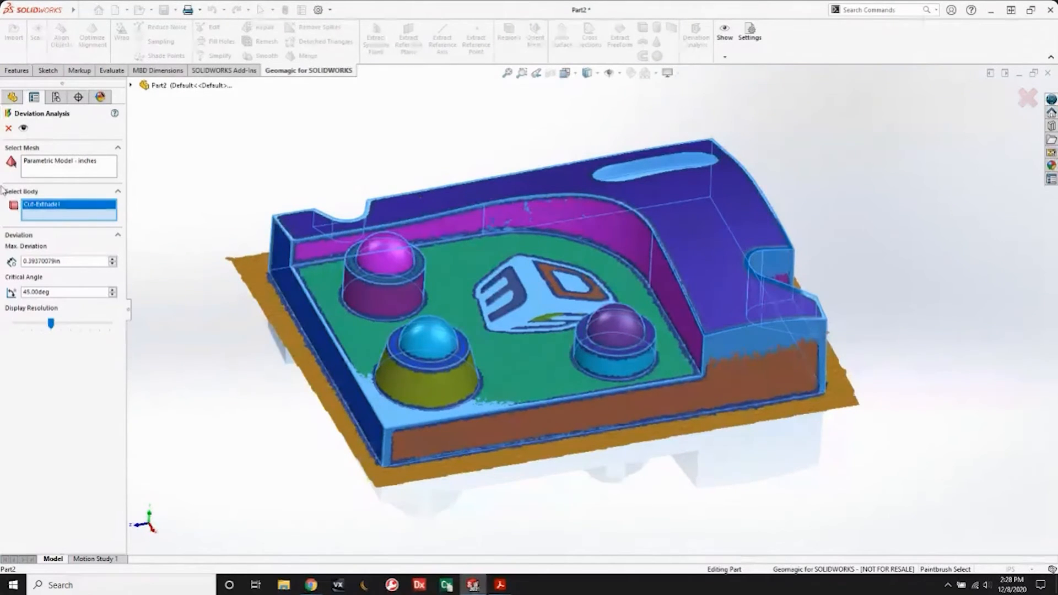
pyautogui.click(23, 128)
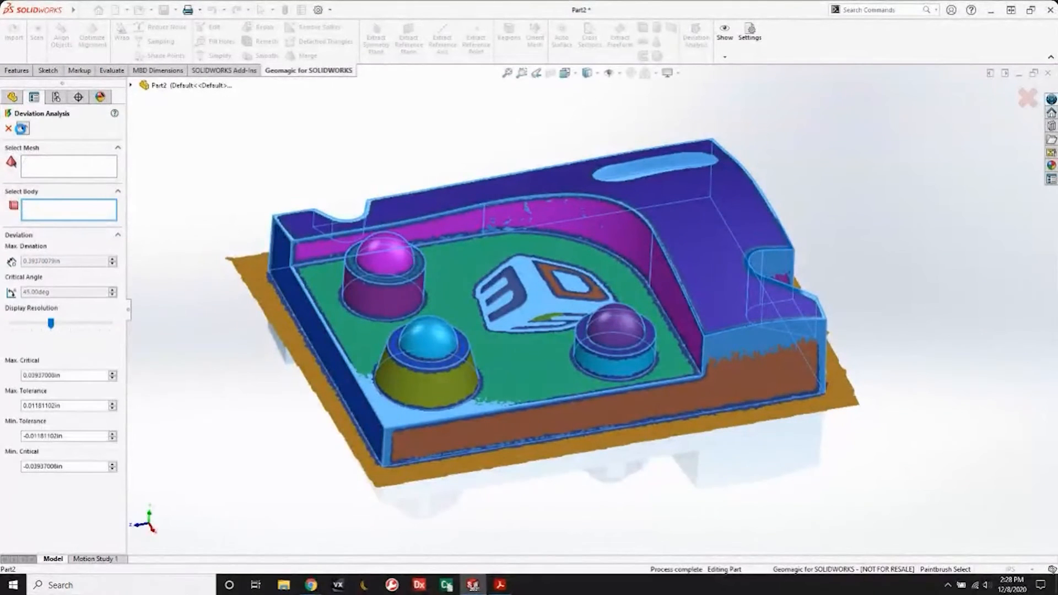
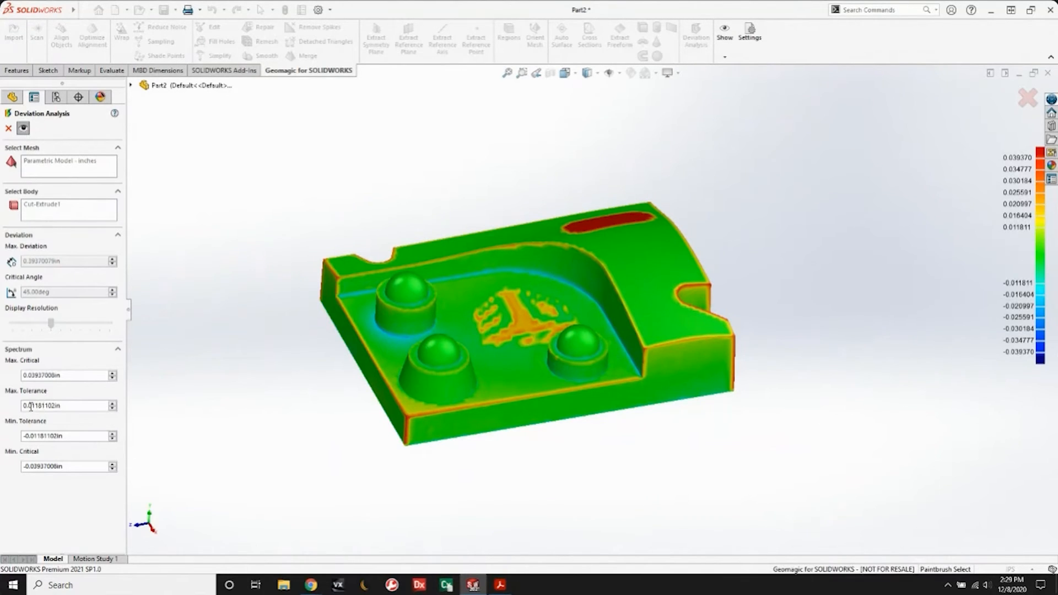
# Set the deviation map's tolerance limits to 0.005 in and -0.005 in, recompute it and inspect the part from the opposite side.
pyautogui.moveTo(32, 405); pyautogui.dragTo(374, 397)
pyautogui.write('05')
pyautogui.moveTo(34, 436); pyautogui.dragTo(287, 453)
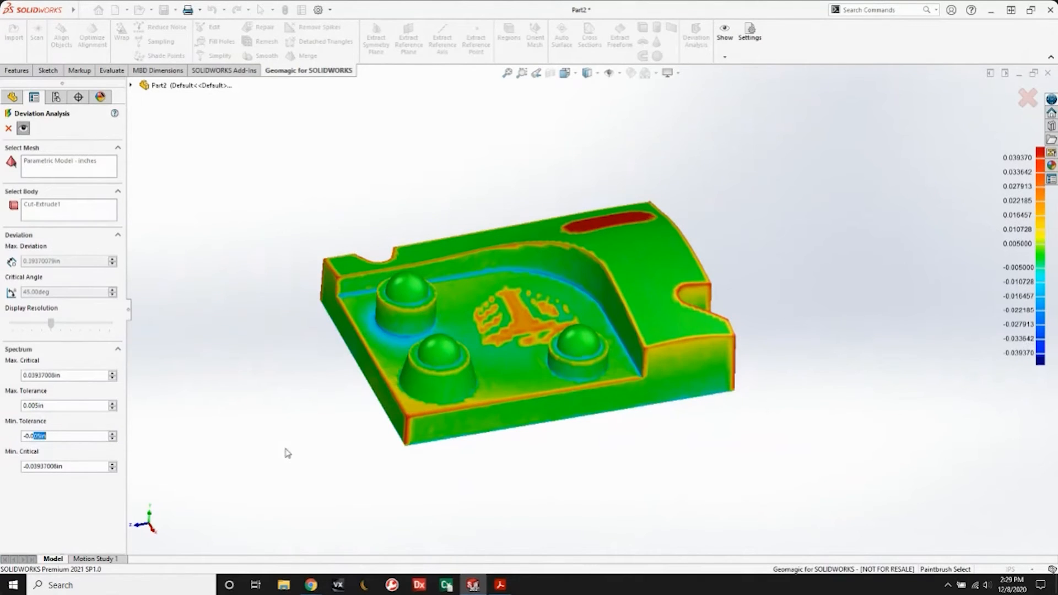
pyautogui.click(23, 131)
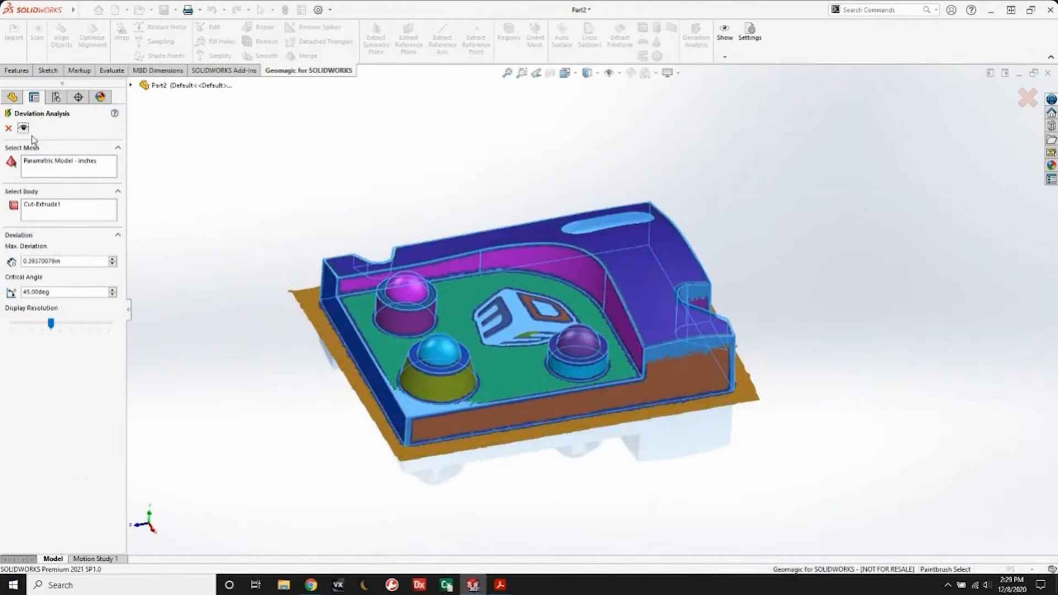
pyautogui.click(23, 129)
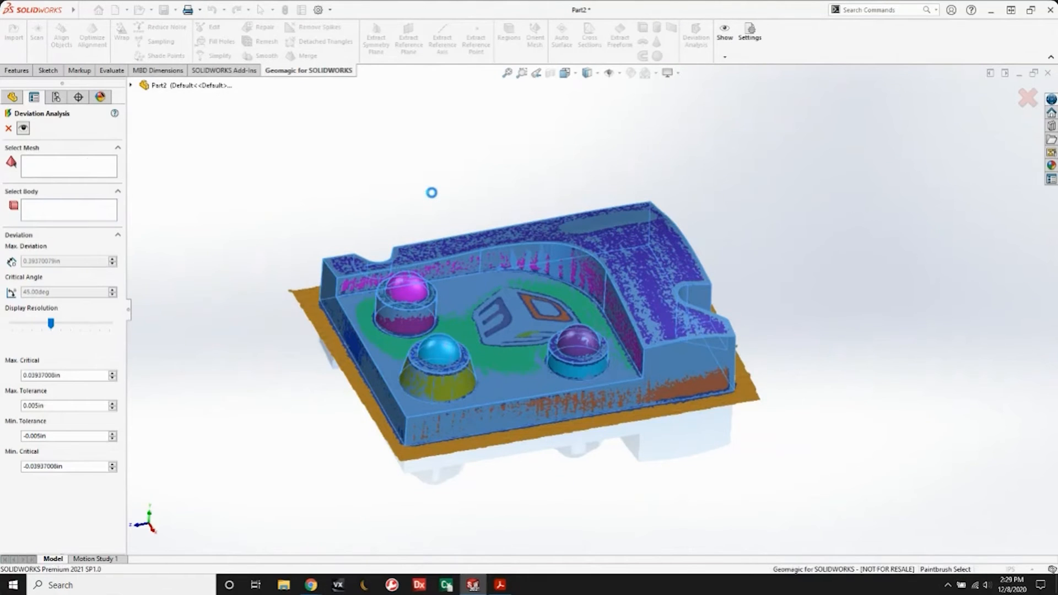
pyautogui.moveTo(430, 413); pyautogui.dragTo(670, 563, button='middle')
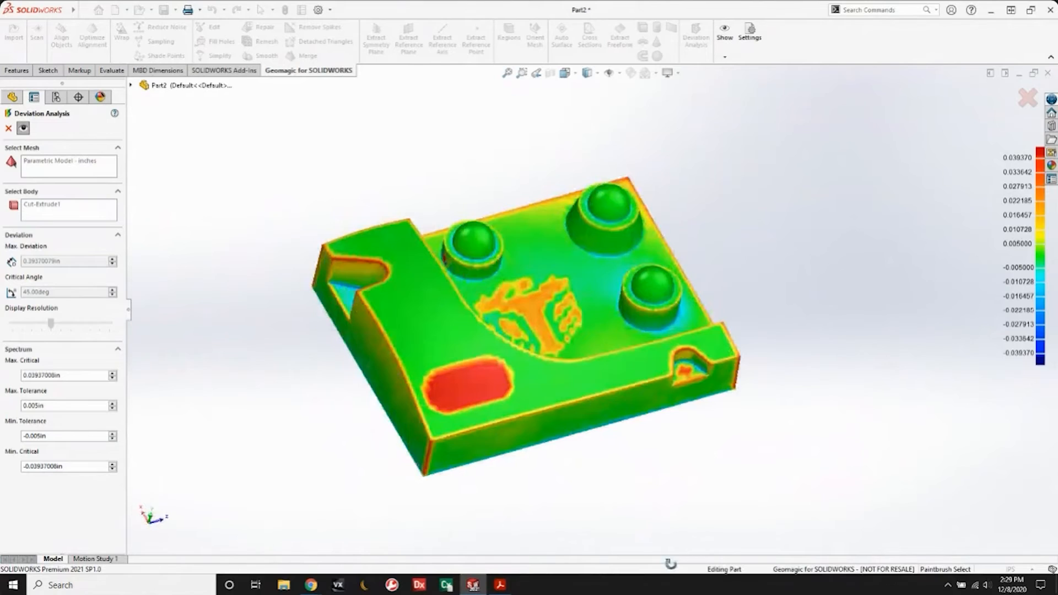
pyautogui.moveTo(544, 425); pyautogui.dragTo(507, 419, button='middle')
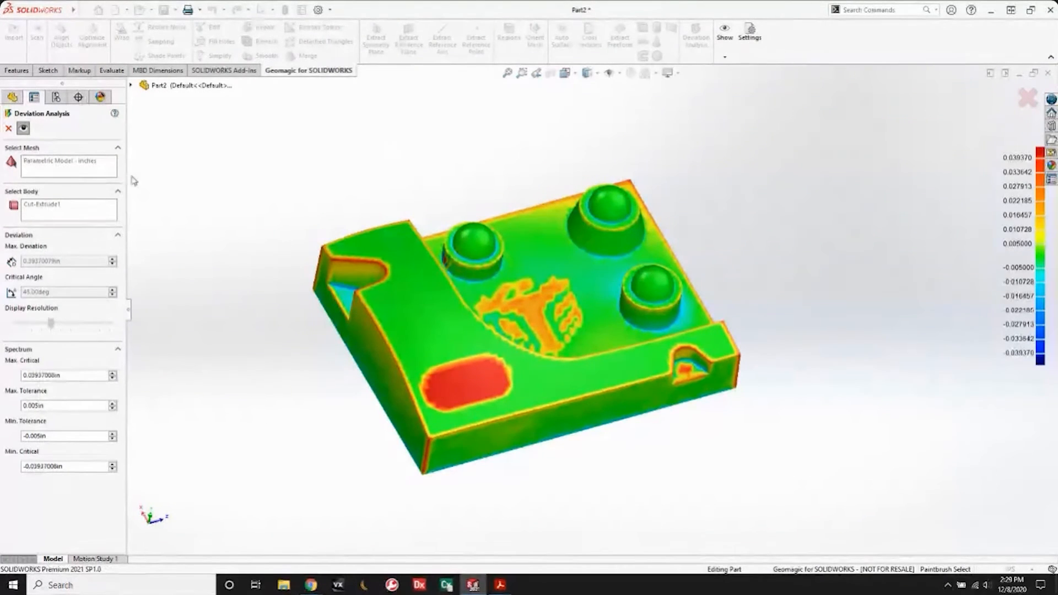
# Minimize the current part and create a new part document.
pyautogui.click(1019, 73)
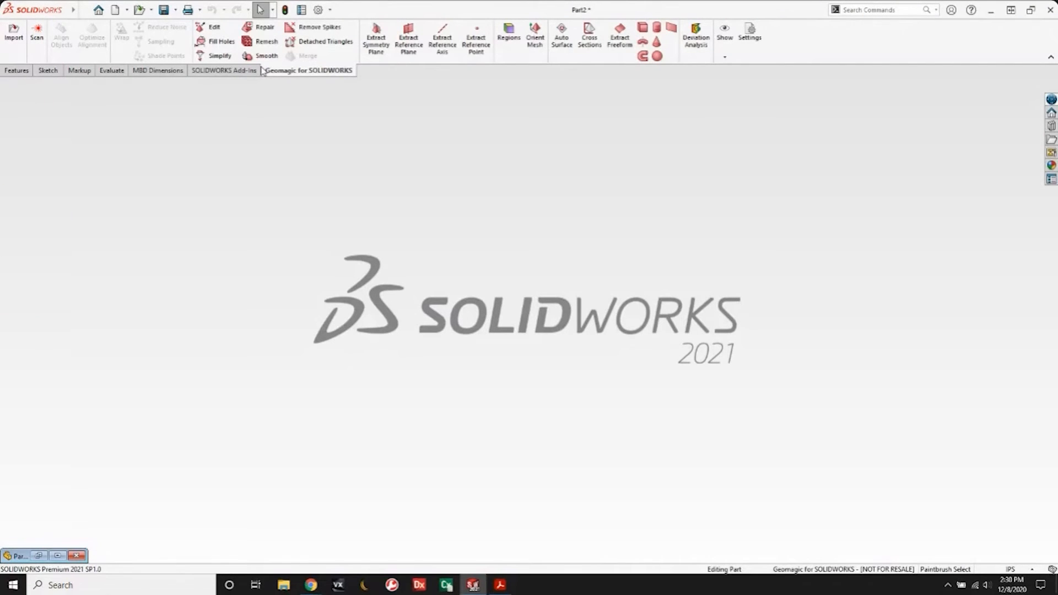
pyautogui.click(83, 11)
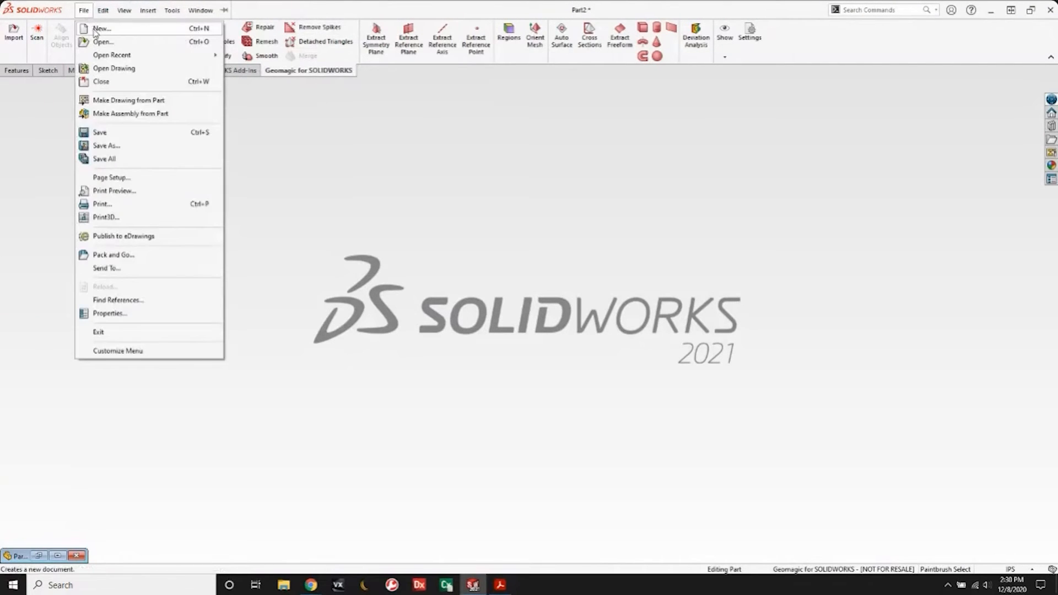
pyautogui.click(99, 29)
pyautogui.click(444, 425)
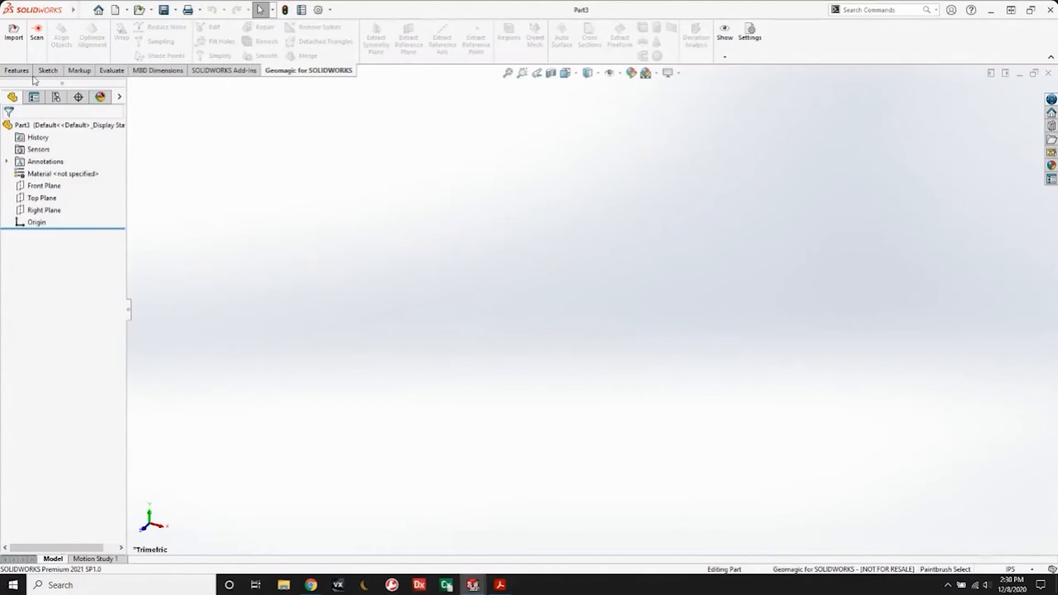
# Import the Snowman - inches scan mesh from the Desktop with inches as the units.
pyautogui.click(16, 37)
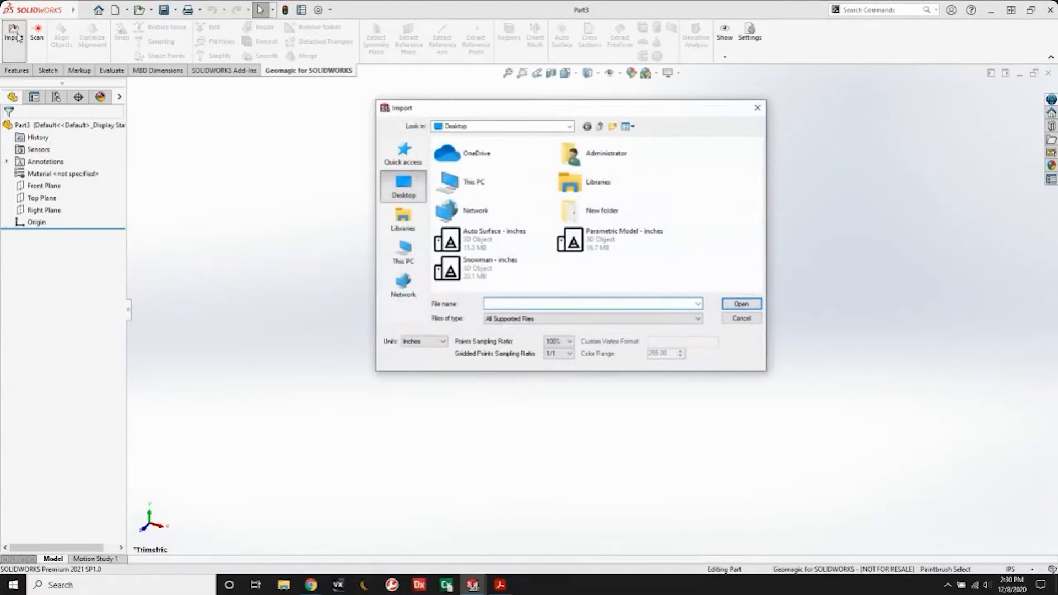
pyautogui.click(518, 282)
pyautogui.click(745, 304)
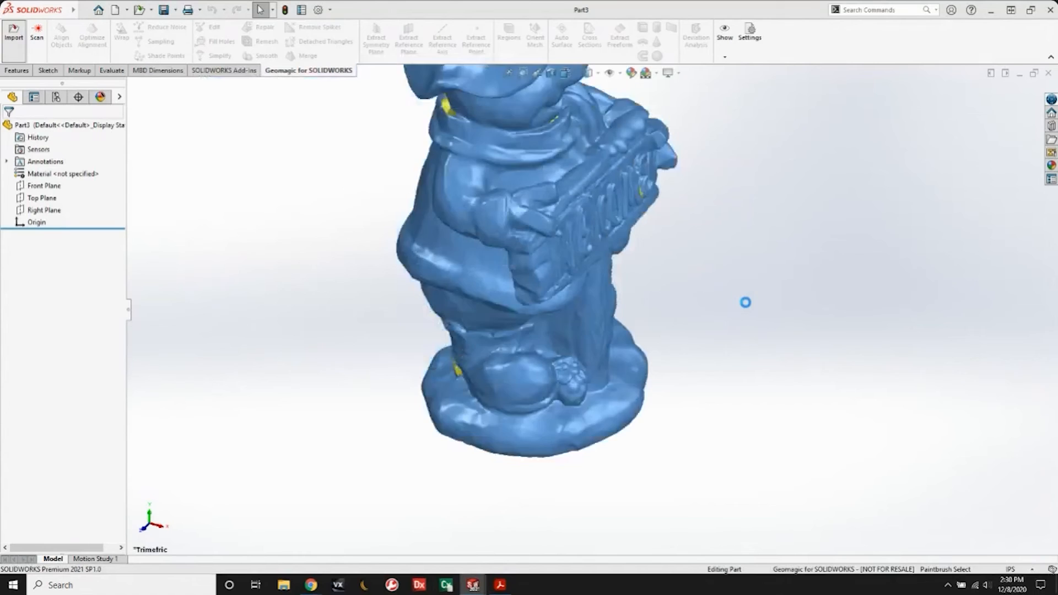
# Examine the snowman mesh's front, sign and hat for surface quality and gaps in the scan.
pyautogui.moveTo(700, 404); pyautogui.dragTo(626, 385, button='middle')
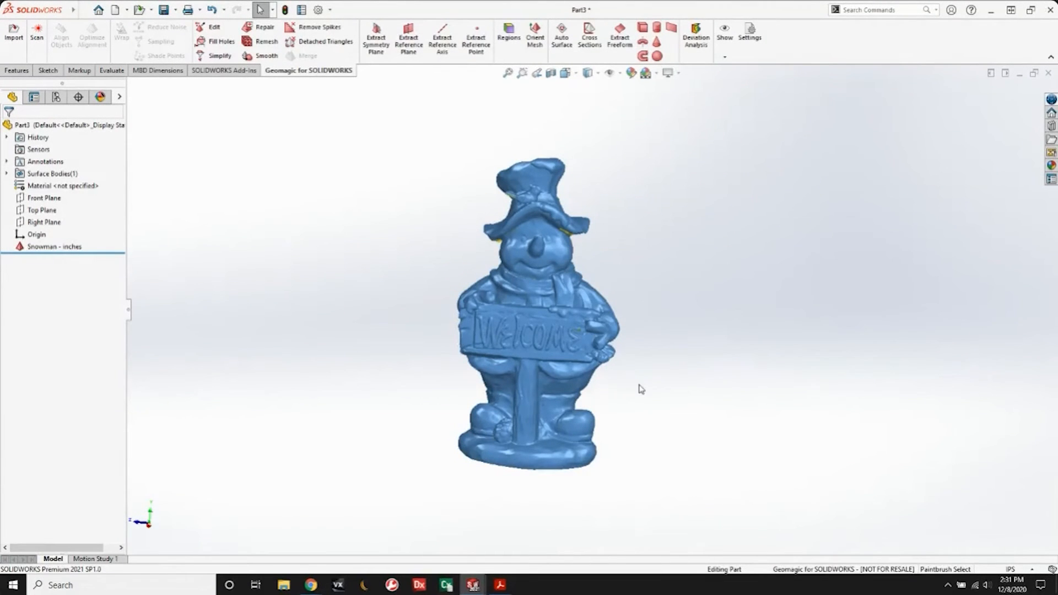
pyautogui.scroll(-5, 518, 380)
pyautogui.moveTo(529, 347); pyautogui.dragTo(347, 322, button='middle')
pyautogui.scroll(2, 308, 381)
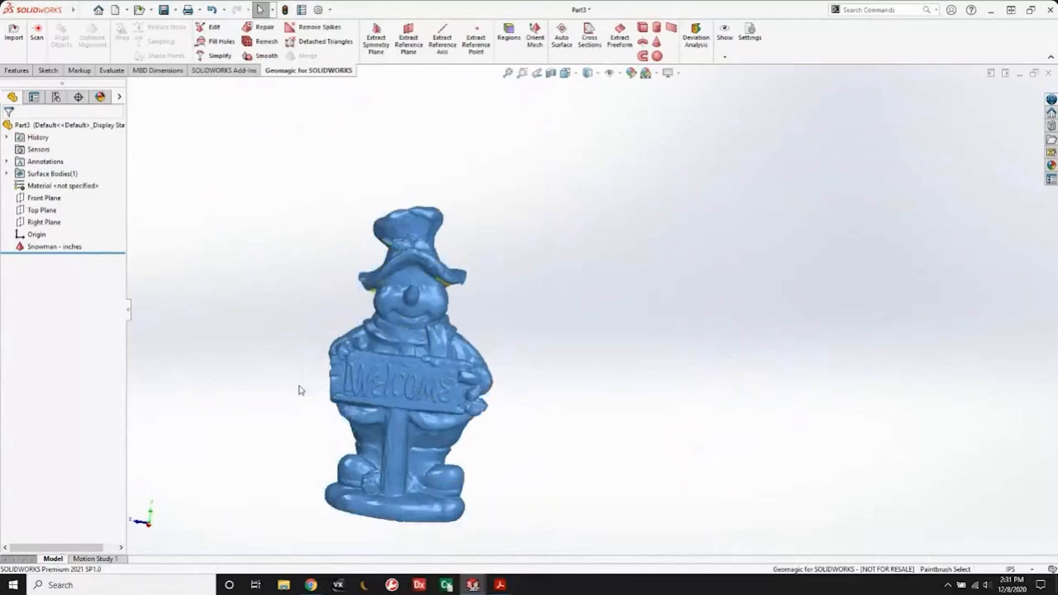
pyautogui.scroll(-2, 361, 431)
pyautogui.moveTo(507, 361); pyautogui.dragTo(477, 364, button='middle')
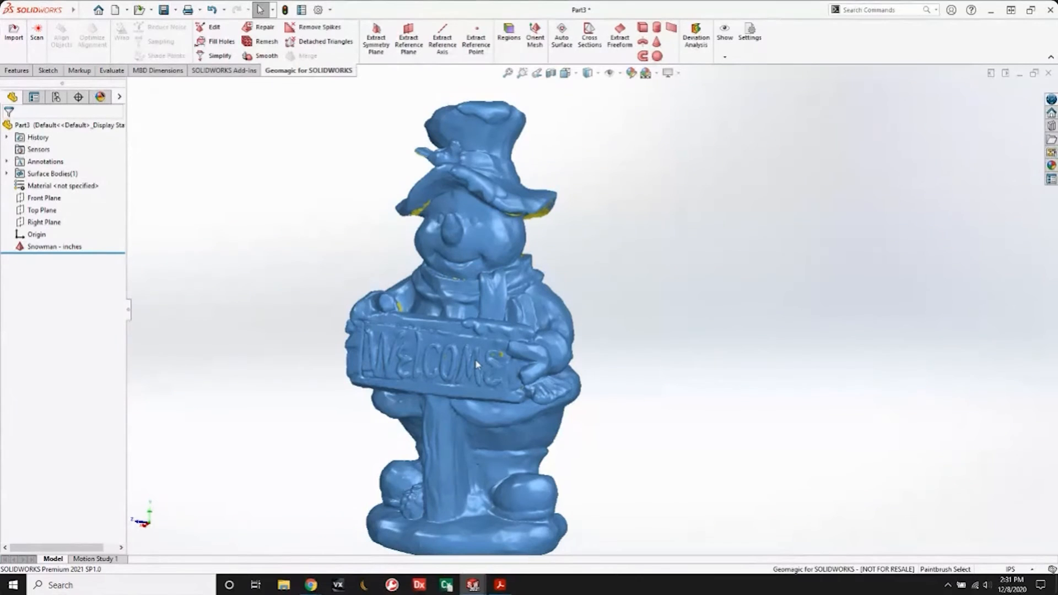
pyautogui.moveTo(477, 364); pyautogui.dragTo(470, 339, button='middle')
pyautogui.moveTo(382, 210); pyautogui.dragTo(442, 236, button='middle')
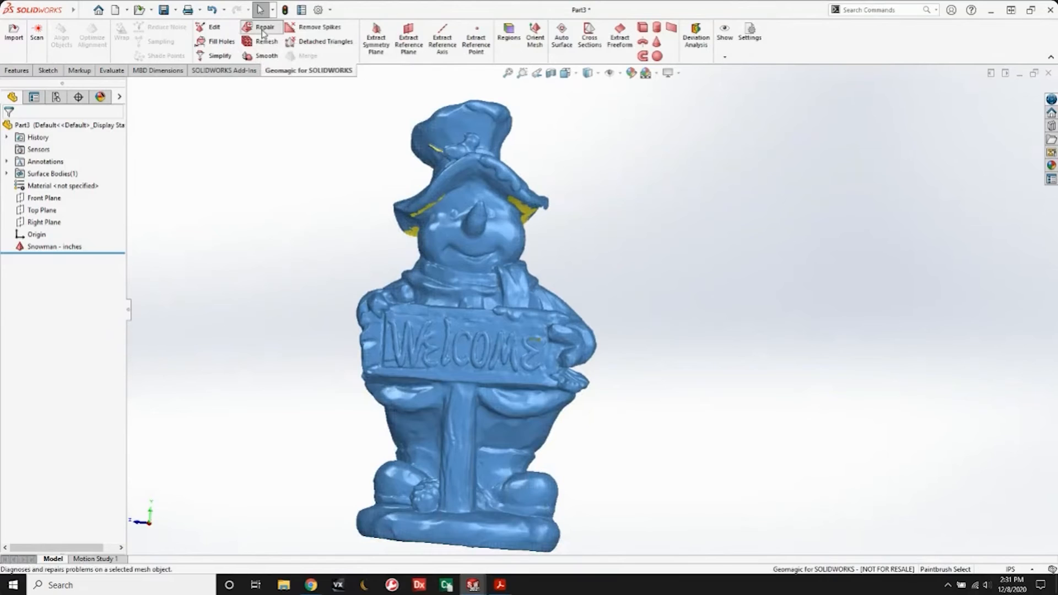
# Diagnose the snowman mesh with Repair and apply all the repair types to it.
pyautogui.click(262, 27)
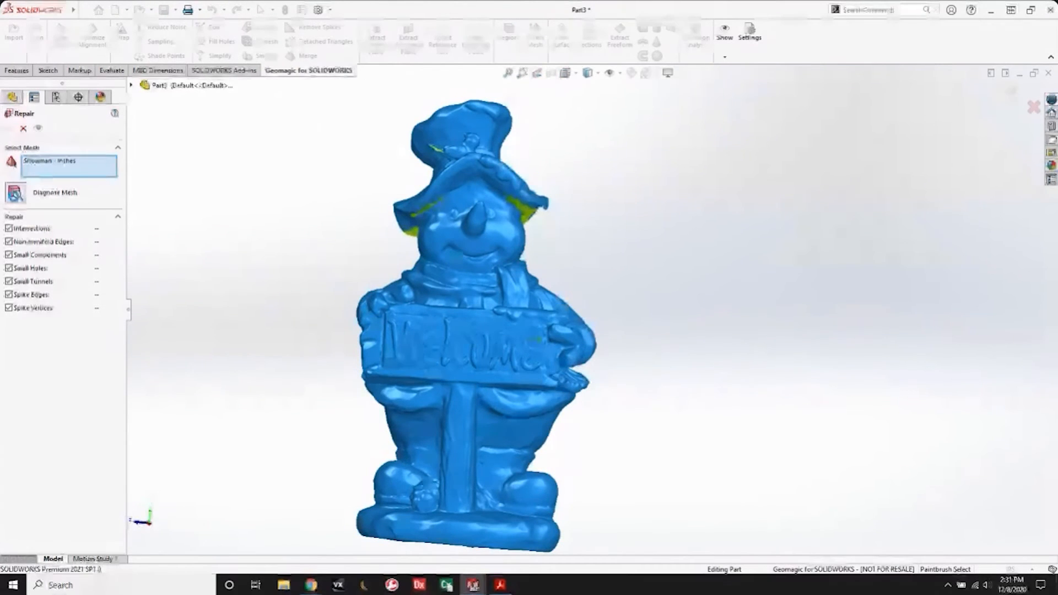
pyautogui.click(15, 194)
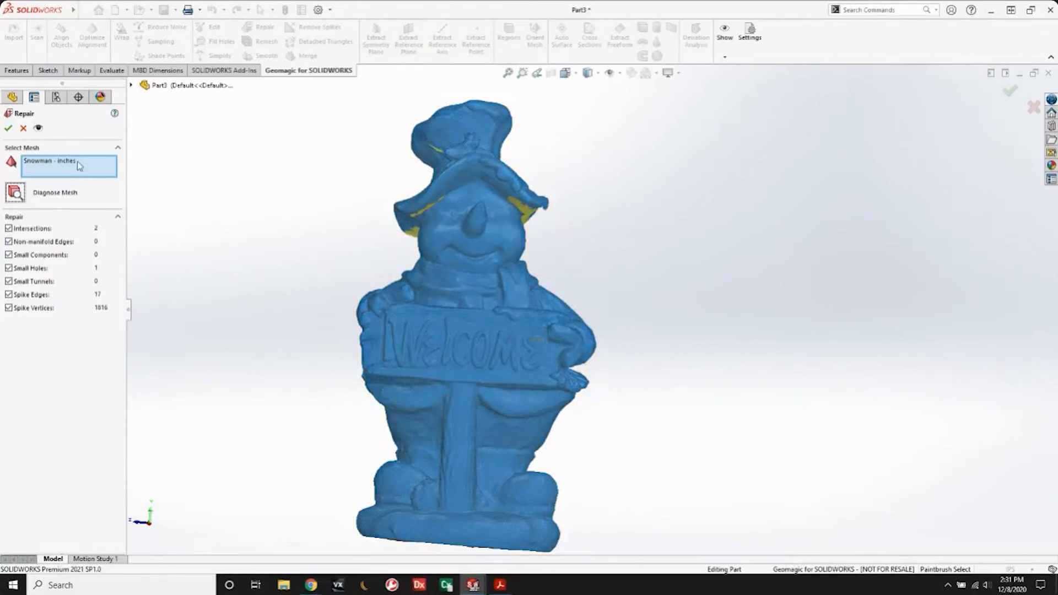
pyautogui.click(8, 128)
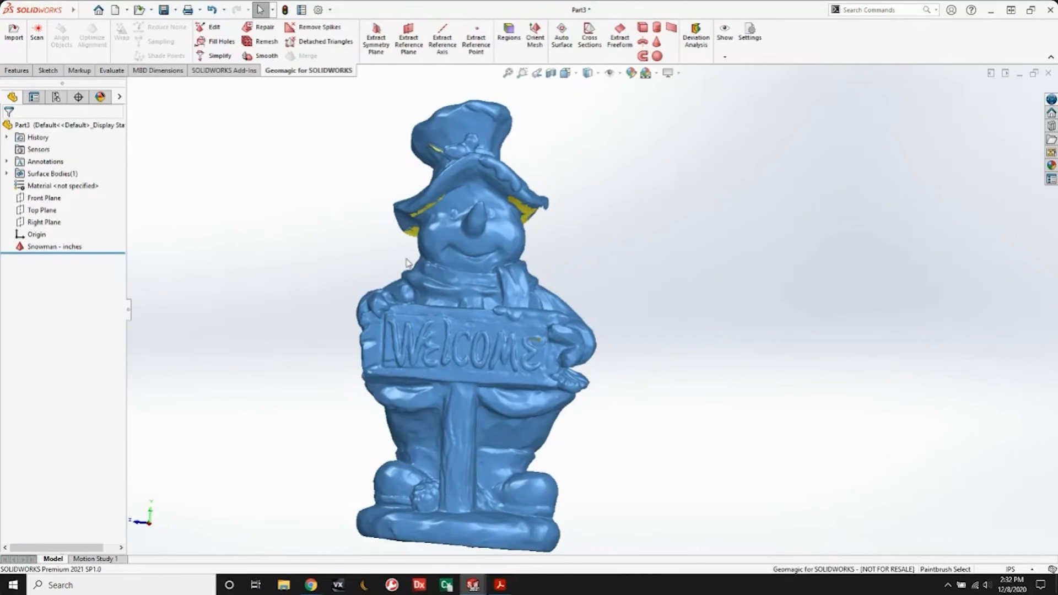
# Edit the snowman mesh, outline the sign's WELCOME panel with a polygon selection and delete the enclosed triangles.
pyautogui.click(430, 287)
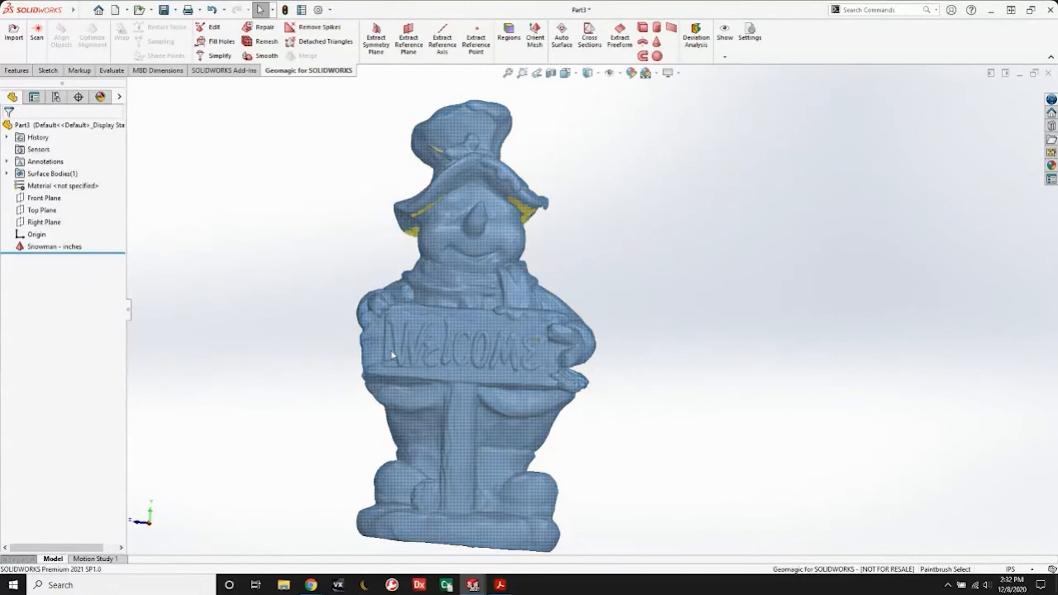
pyautogui.scroll(-2, 529, 329)
pyautogui.scroll(-2, 529, 329)
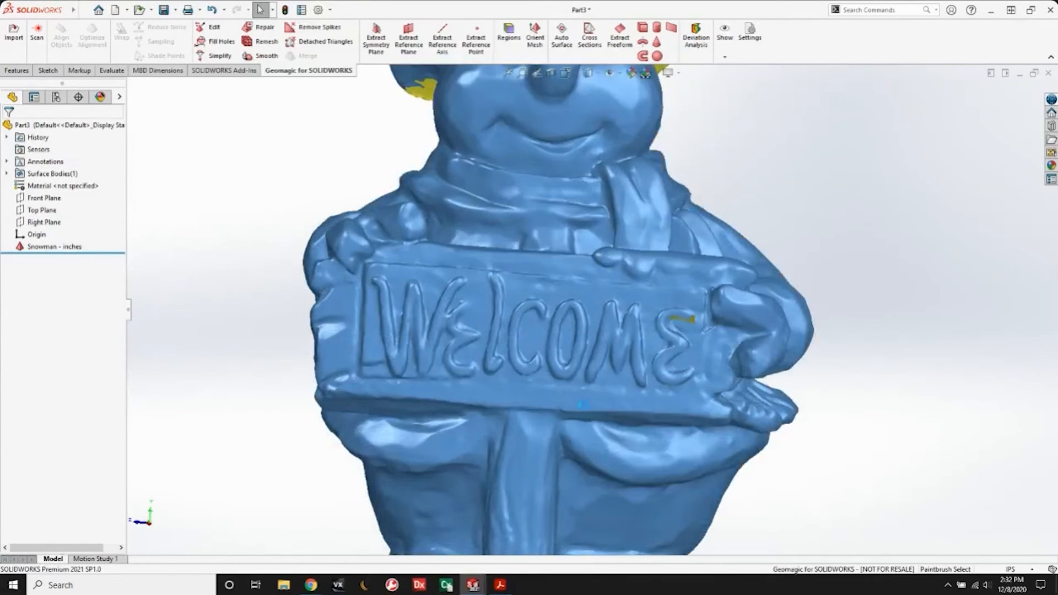
pyautogui.moveTo(524, 333); pyautogui.dragTo(528, 335, button='middle')
pyautogui.rightClick(55, 247)
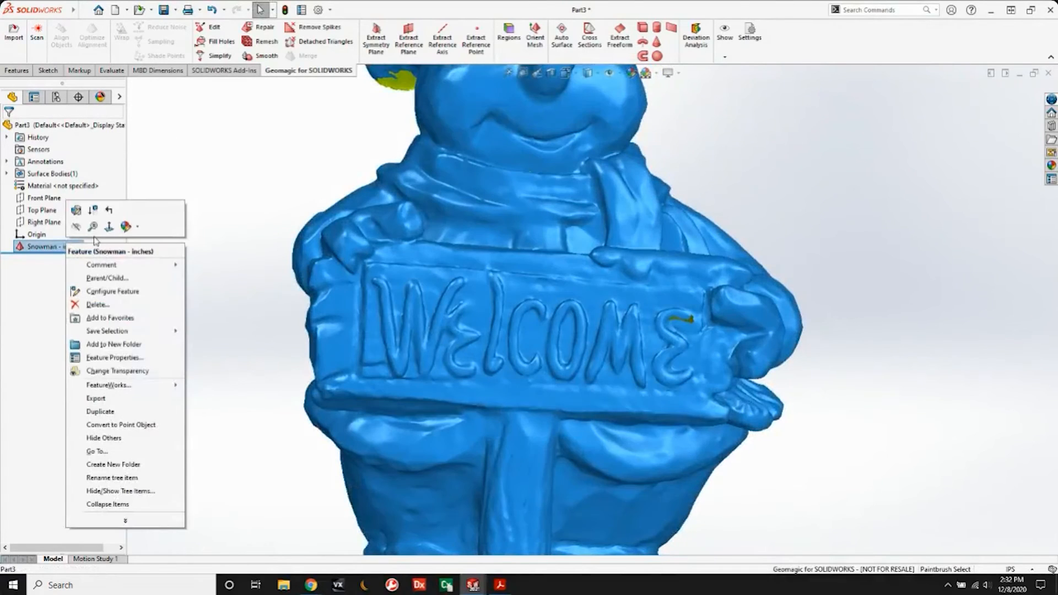
pyautogui.click(80, 215)
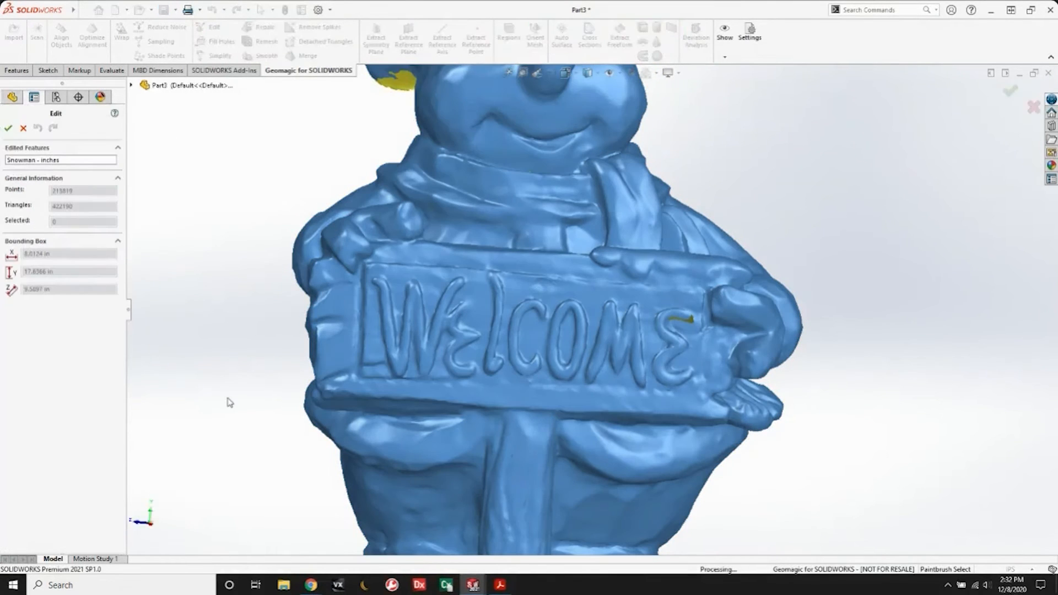
pyautogui.rightClick(328, 164)
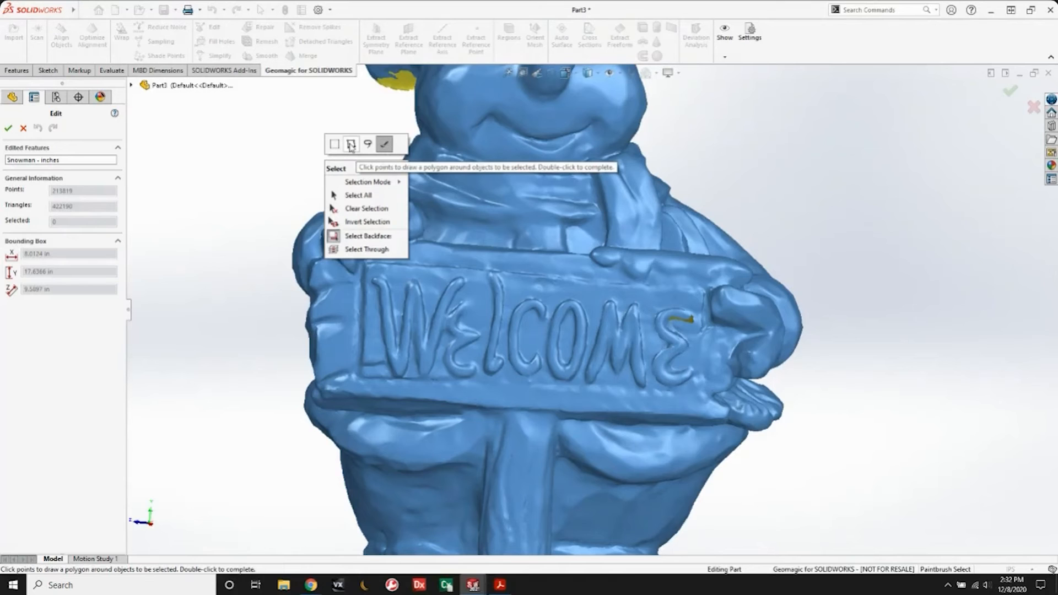
pyautogui.click(350, 145)
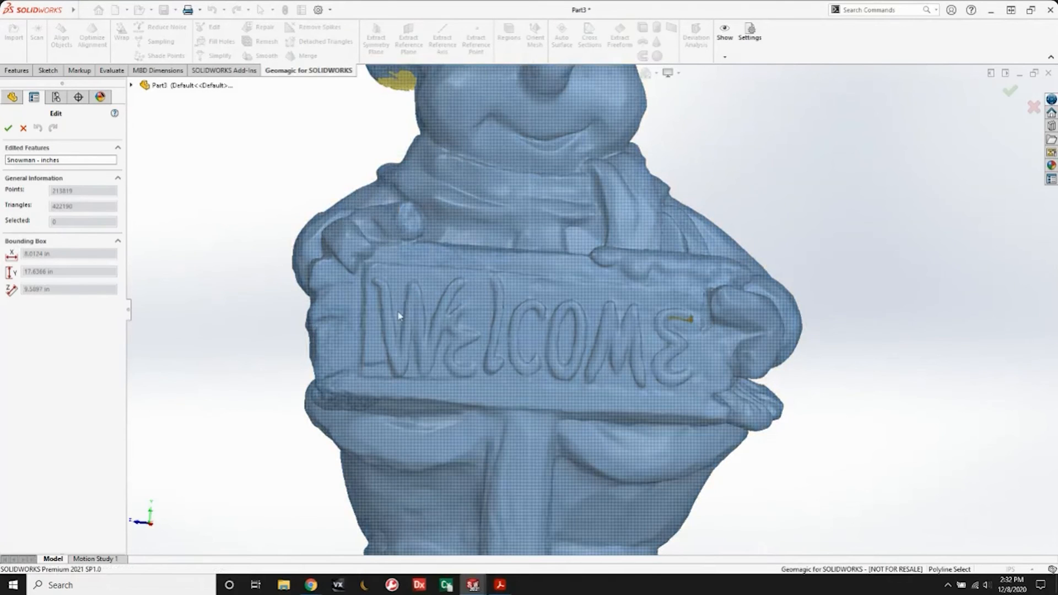
pyautogui.moveTo(323, 310); pyautogui.dragTo(276, 296, button='middle')
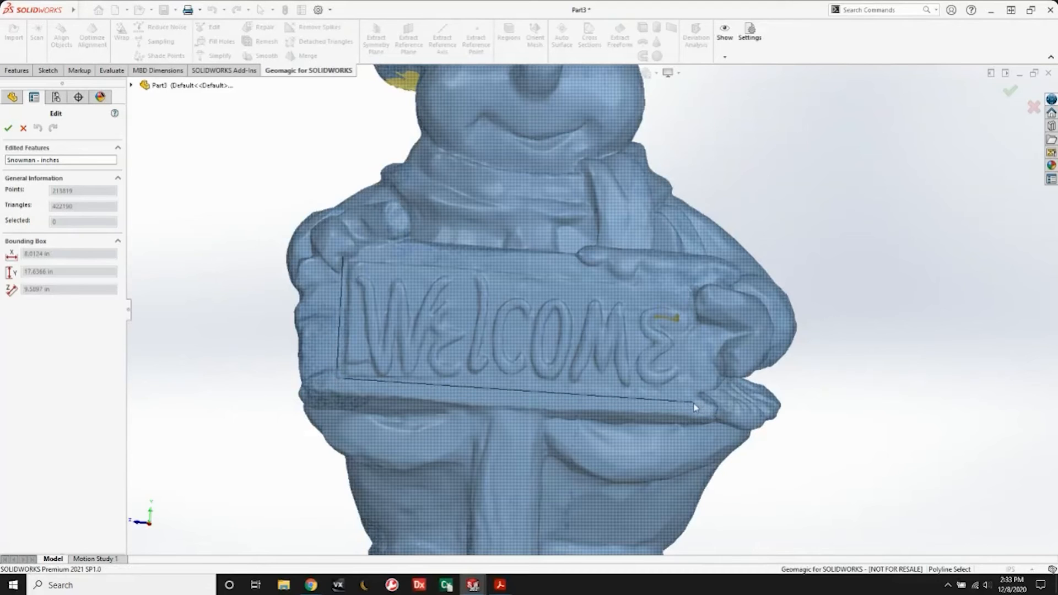
pyautogui.click(694, 282)
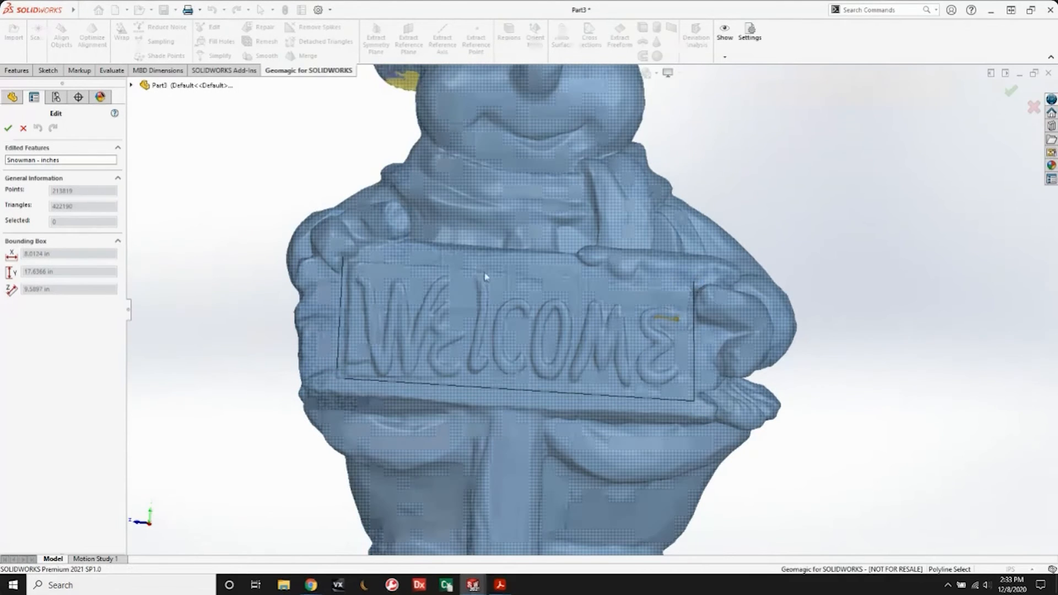
pyautogui.click(352, 259)
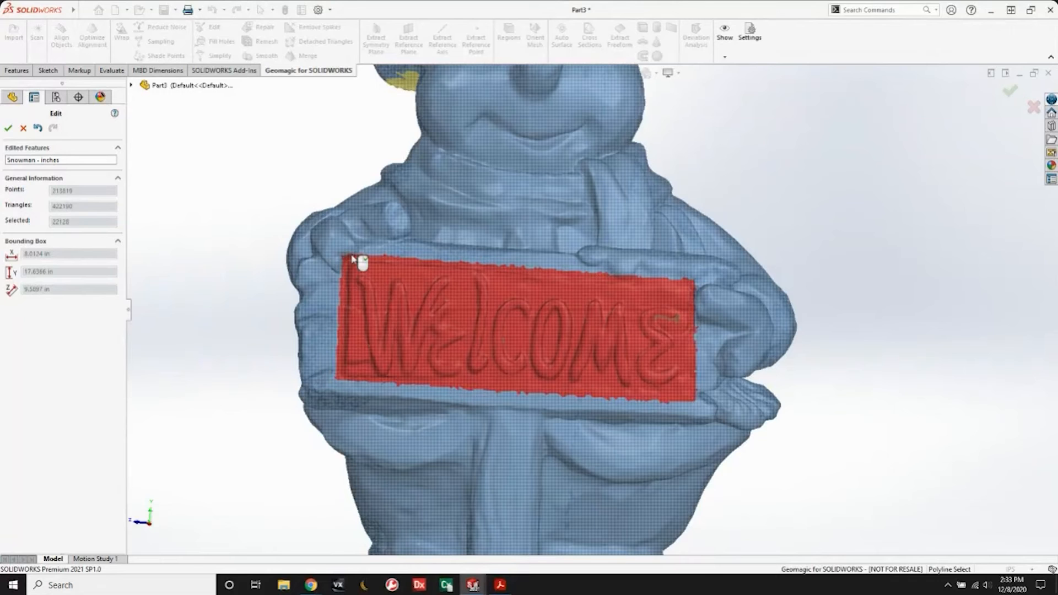
pyautogui.rightClick(316, 192)
pyautogui.click(363, 259)
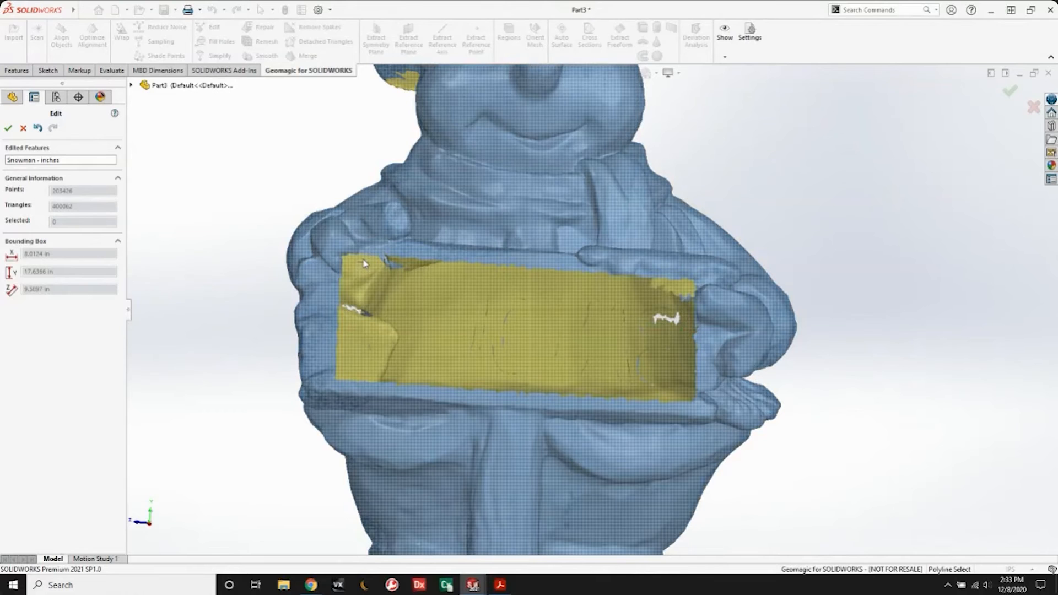
pyautogui.moveTo(403, 348); pyautogui.dragTo(771, 330, button='middle')
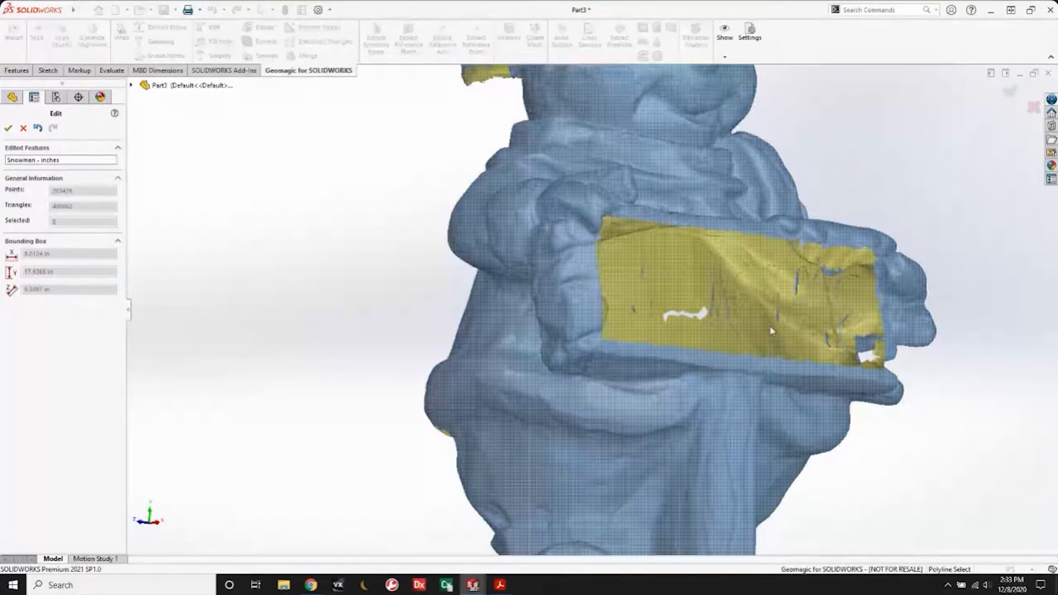
pyautogui.click(8, 128)
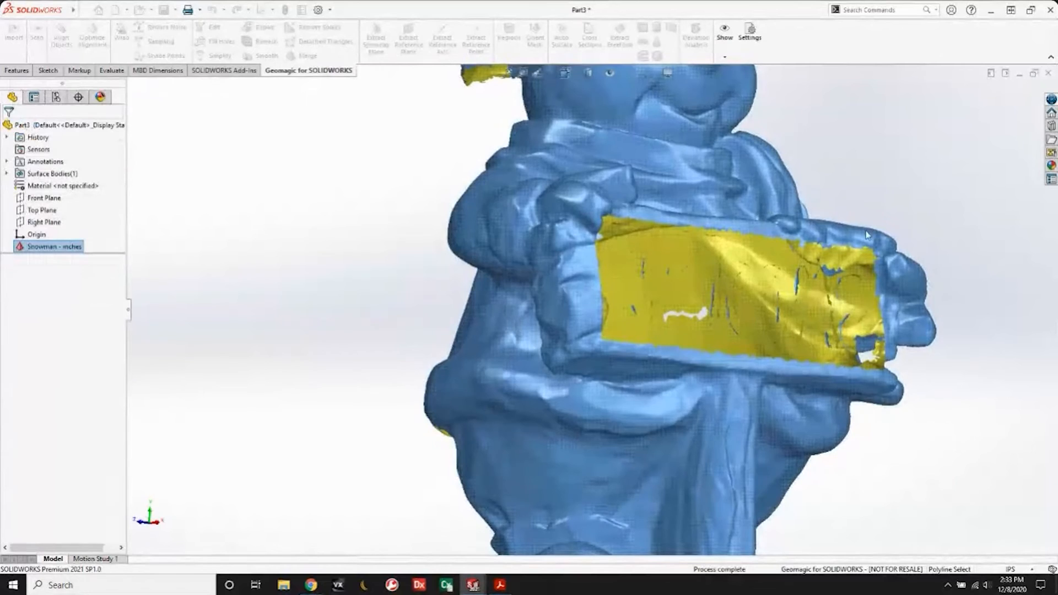
# Remove the detached triangles left inside the sign opening of the snowman mesh.
pyautogui.scroll(-3, 1024, 362)
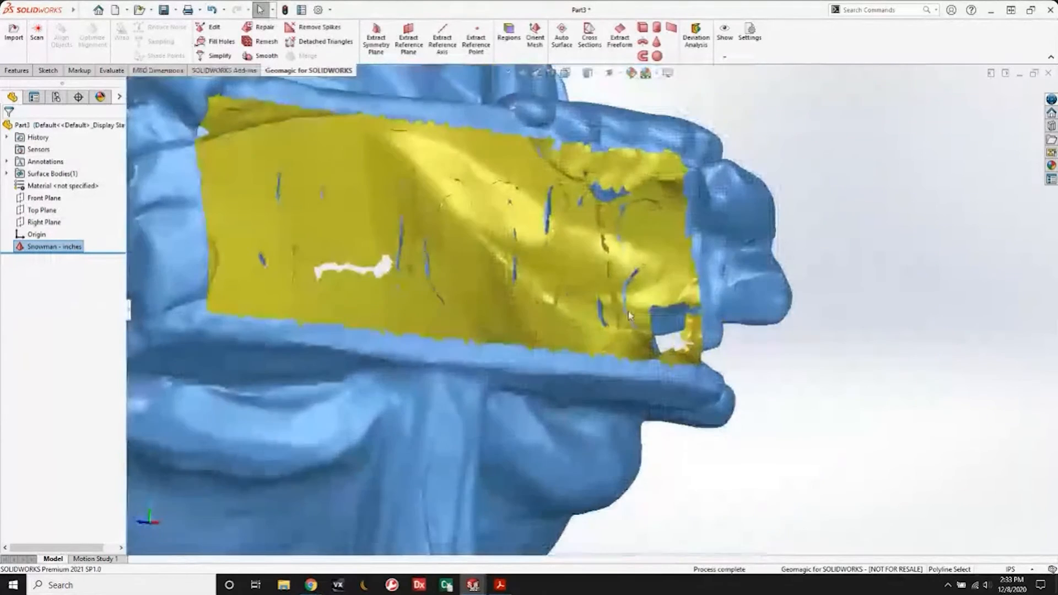
pyautogui.scroll(3, 628, 312)
pyautogui.scroll(-2, 419, 278)
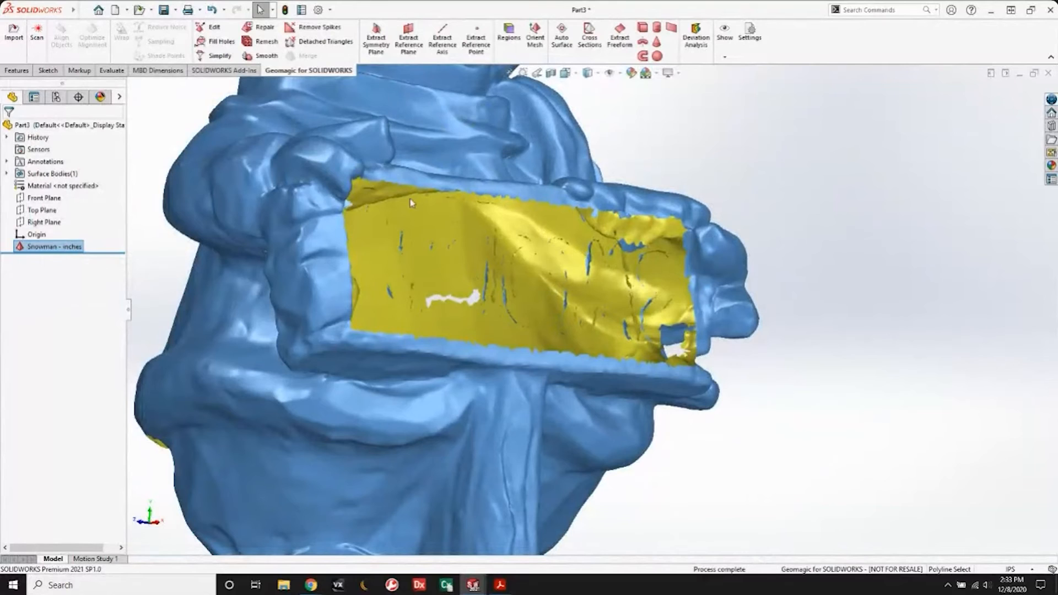
pyautogui.click(525, 198)
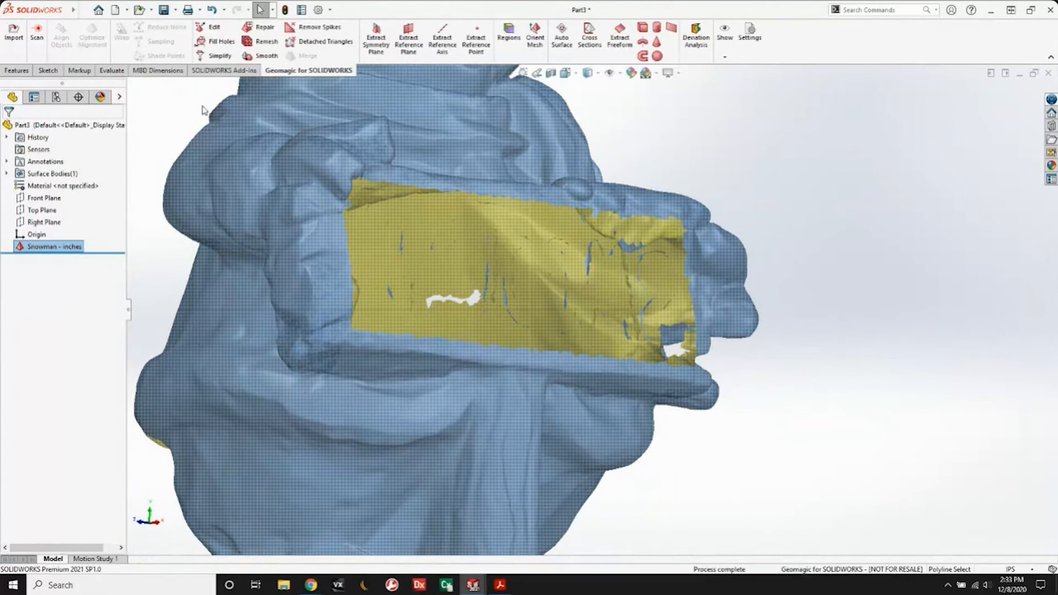
pyautogui.click(896, 244)
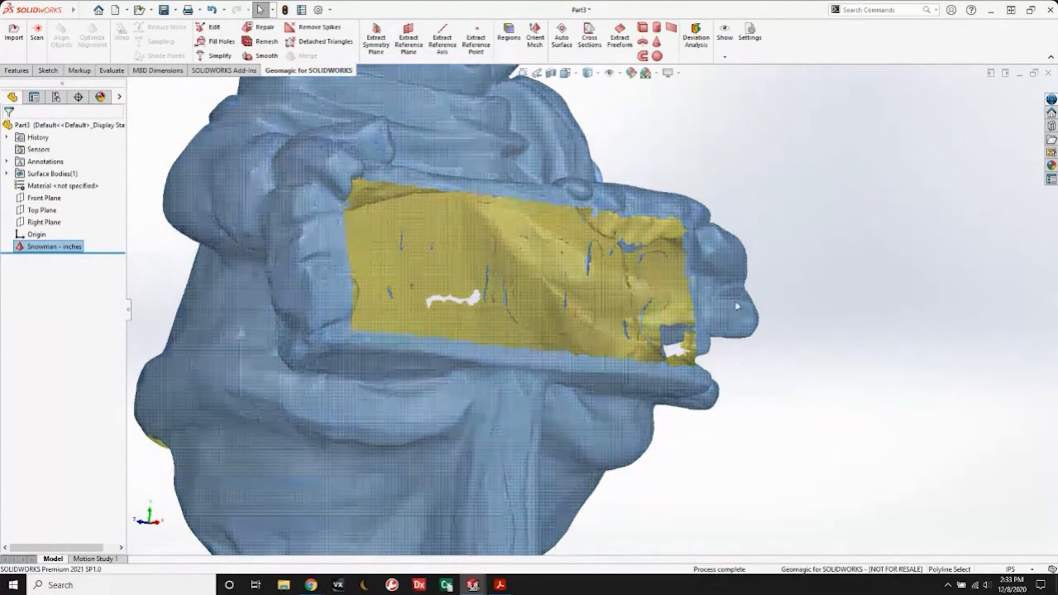
pyautogui.click(516, 332)
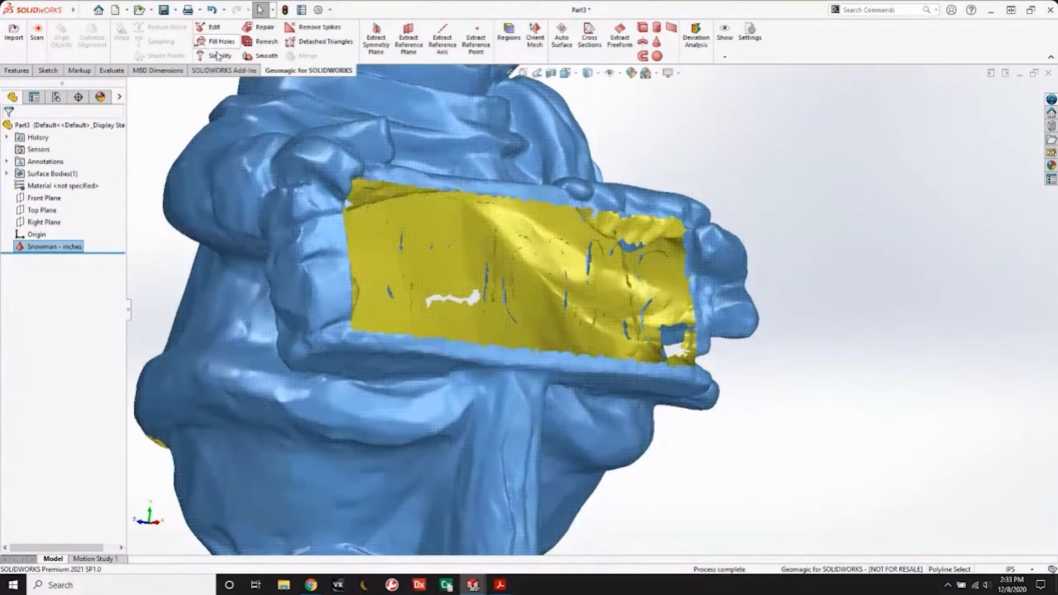
pyautogui.click(320, 43)
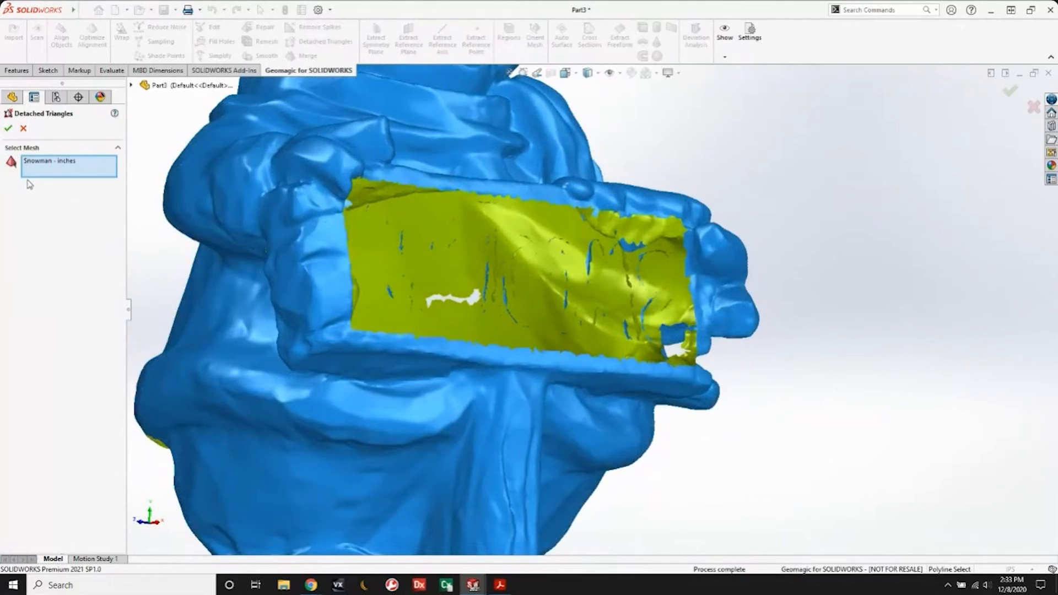
pyautogui.click(9, 128)
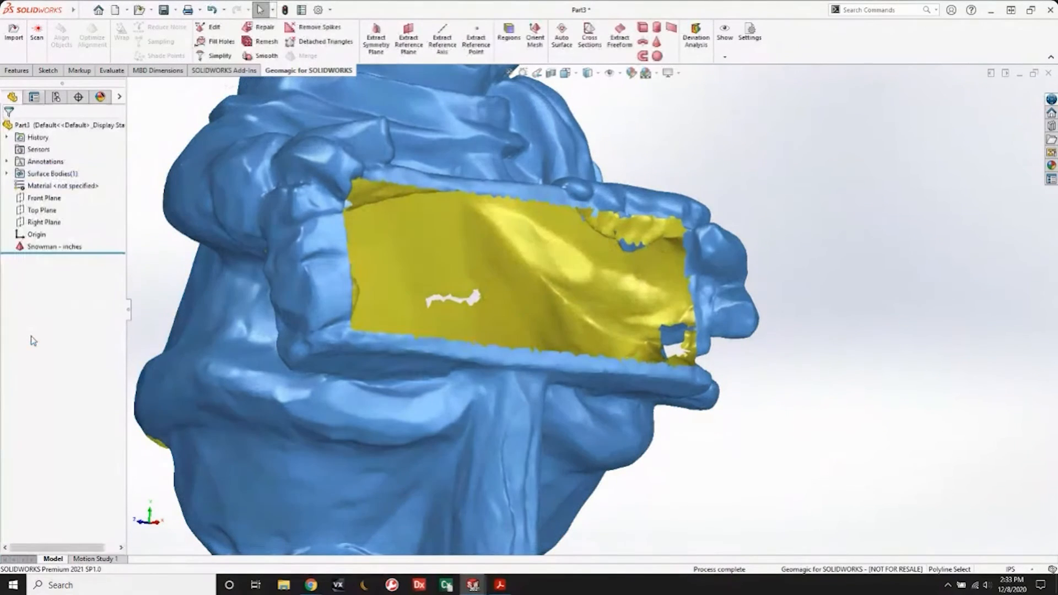
# Close the sign's rectangular opening with Fill Holes, using the Tangent Fill method.
pyautogui.press('f')
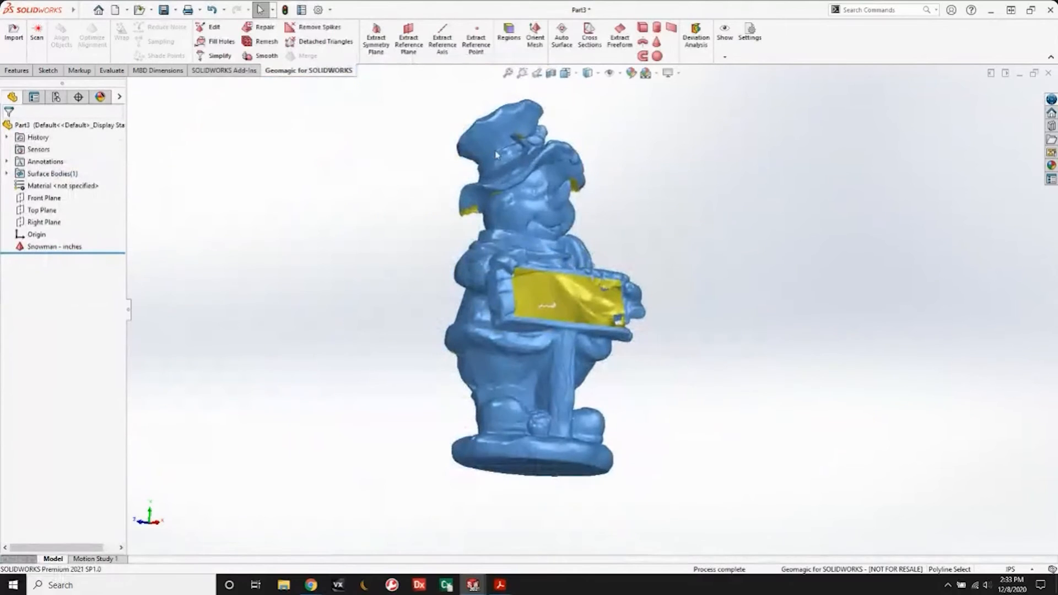
pyautogui.moveTo(673, 354); pyautogui.dragTo(540, 348, button='middle')
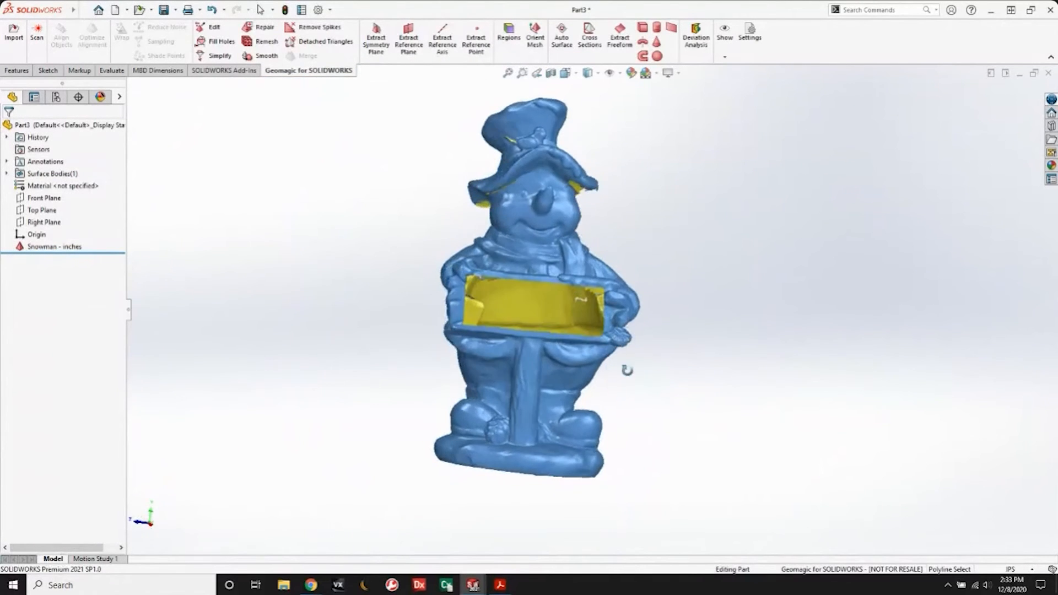
pyautogui.scroll(-5, 532, 325)
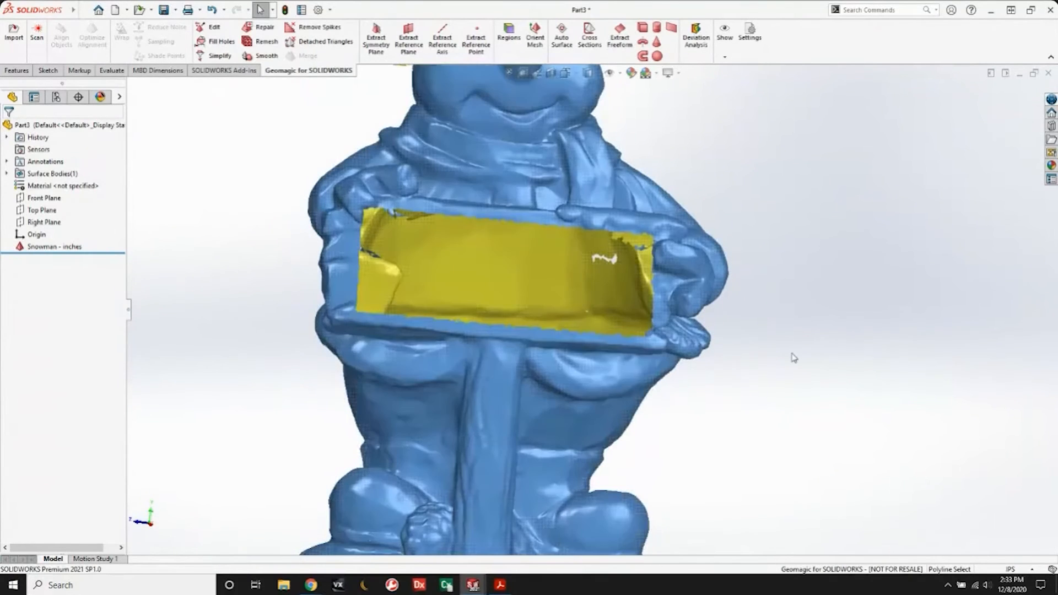
pyautogui.click(222, 42)
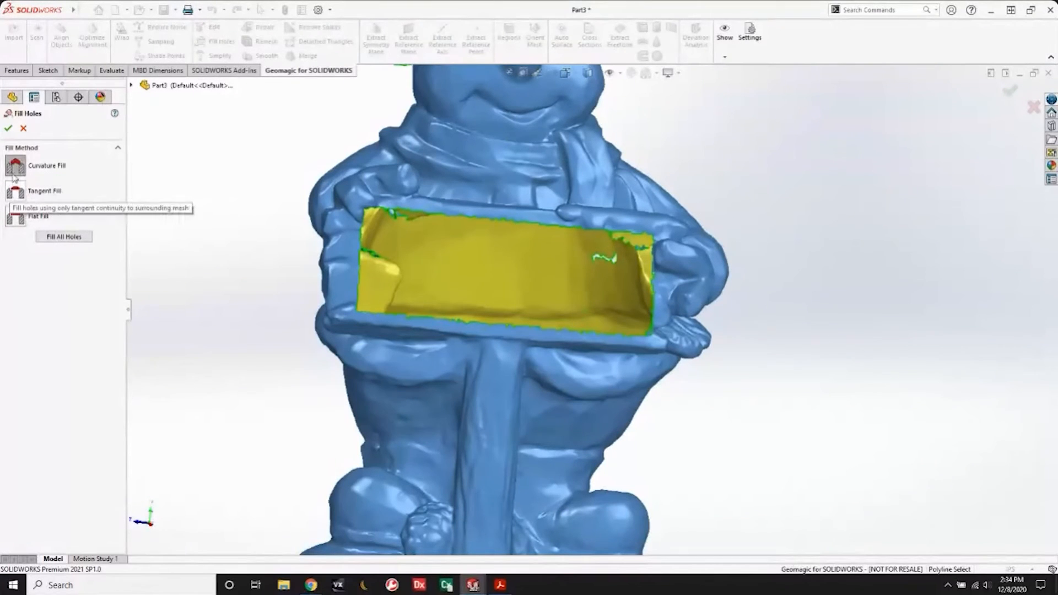
pyautogui.click(16, 192)
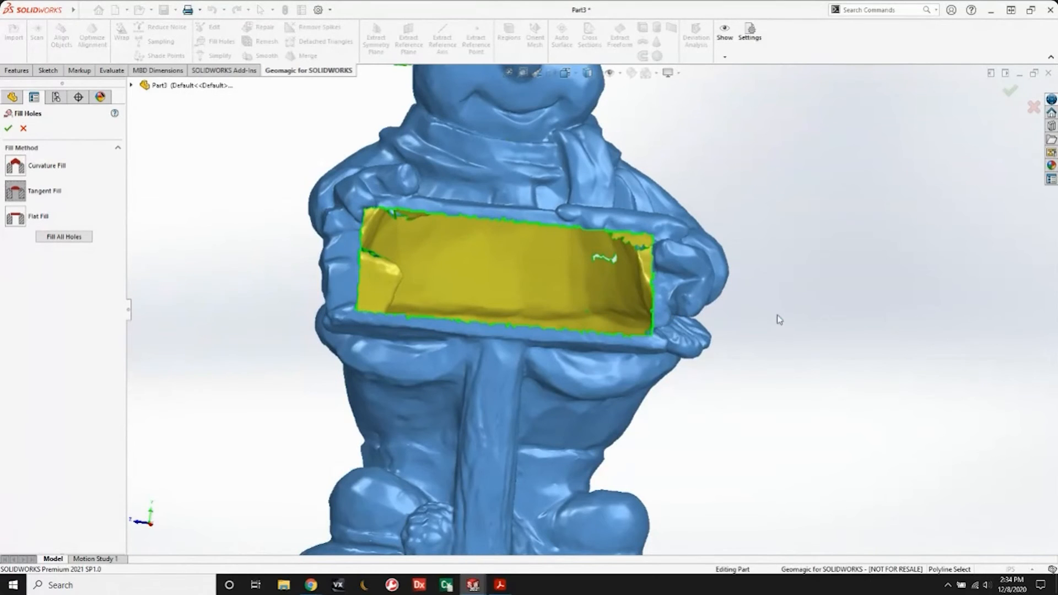
pyautogui.moveTo(777, 323); pyautogui.dragTo(522, 154, button='middle')
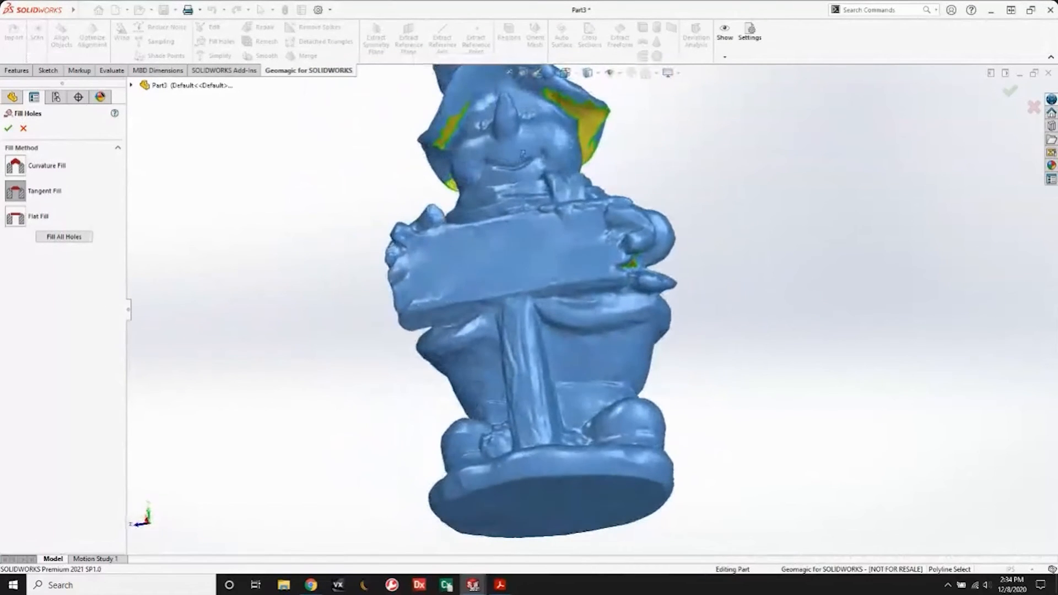
# Switch the fill method to Curvature Fill and fill the individual holes around the snowman's hat and neck.
pyautogui.moveTo(632, 182)
pyautogui.mouseDown(button='middle')
pyautogui.moveTo(525, 190)
pyautogui.moveTo(617, 188)
pyautogui.mouseUp(button='middle')
pyautogui.click(18, 168)
pyautogui.moveTo(633, 288); pyautogui.dragTo(478, 252, button='middle')
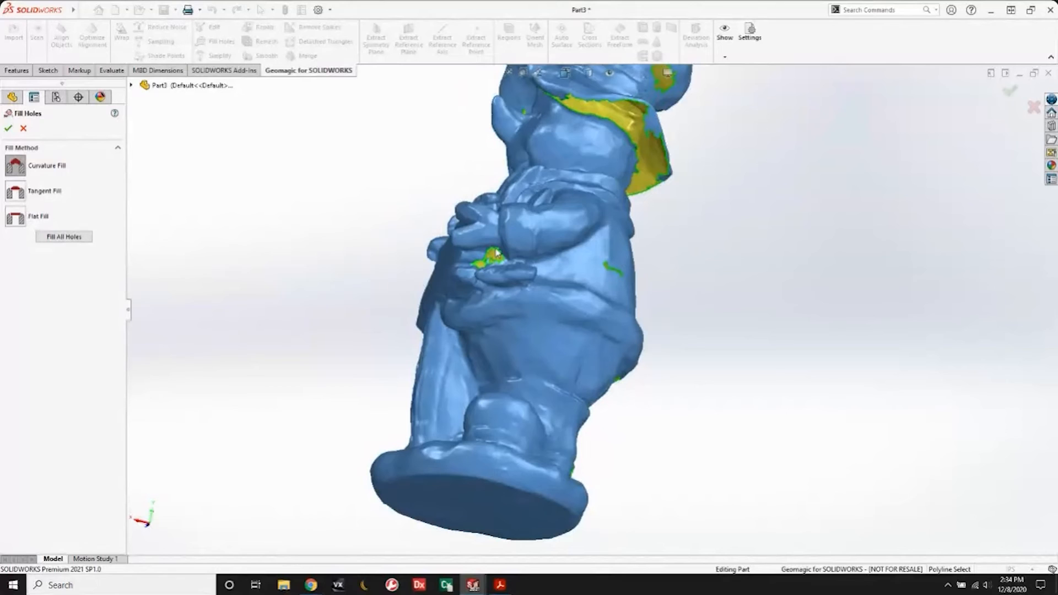
pyautogui.moveTo(540, 248); pyautogui.dragTo(490, 292, button='middle')
pyautogui.scroll(3, 683, 165)
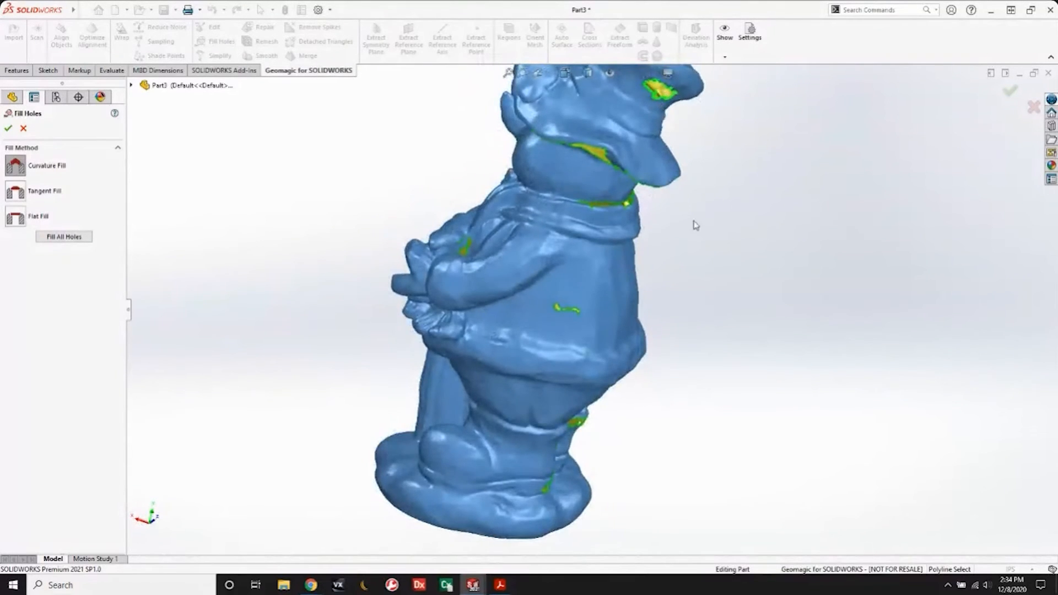
pyautogui.scroll(-8, 604, 182)
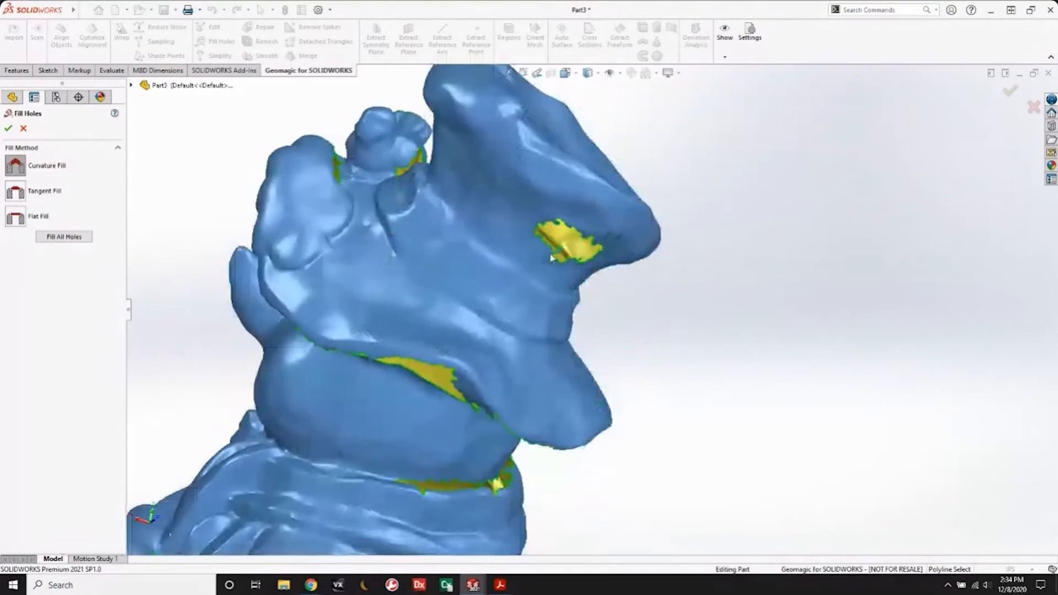
pyautogui.click(557, 250)
pyautogui.moveTo(659, 314); pyautogui.dragTo(432, 288, button='middle')
pyautogui.scroll(-1, 518, 226)
pyautogui.scroll(3, 501, 233)
pyautogui.click(432, 287)
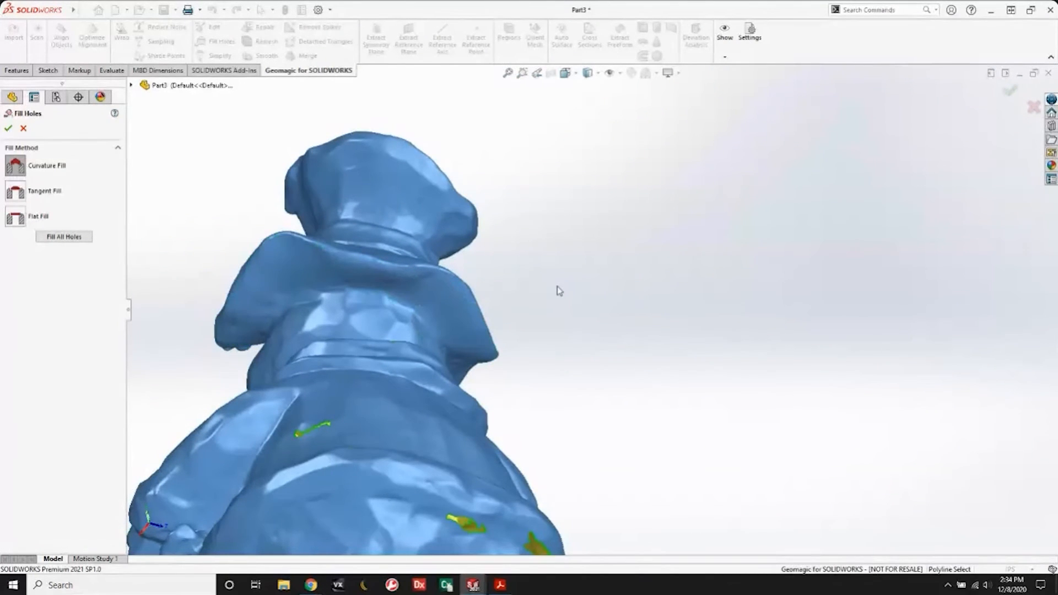
# Fill all the remaining holes in the snowman mesh at once with Curvature Fill.
pyautogui.moveTo(414, 276); pyautogui.dragTo(320, 294, button='middle')
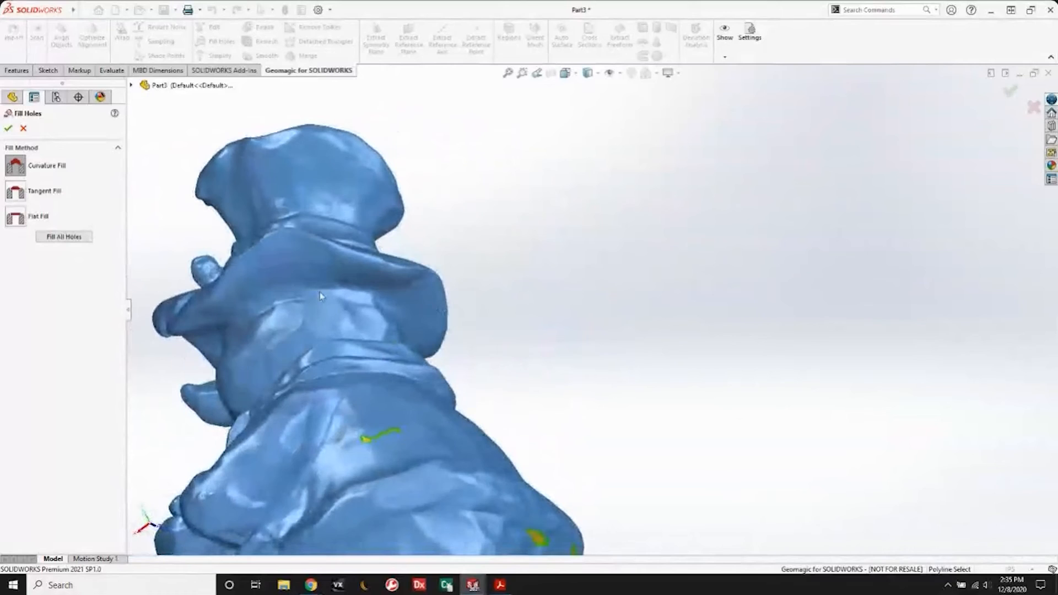
pyautogui.scroll(3, 482, 310)
pyautogui.moveTo(482, 313); pyautogui.dragTo(713, 264, button='middle')
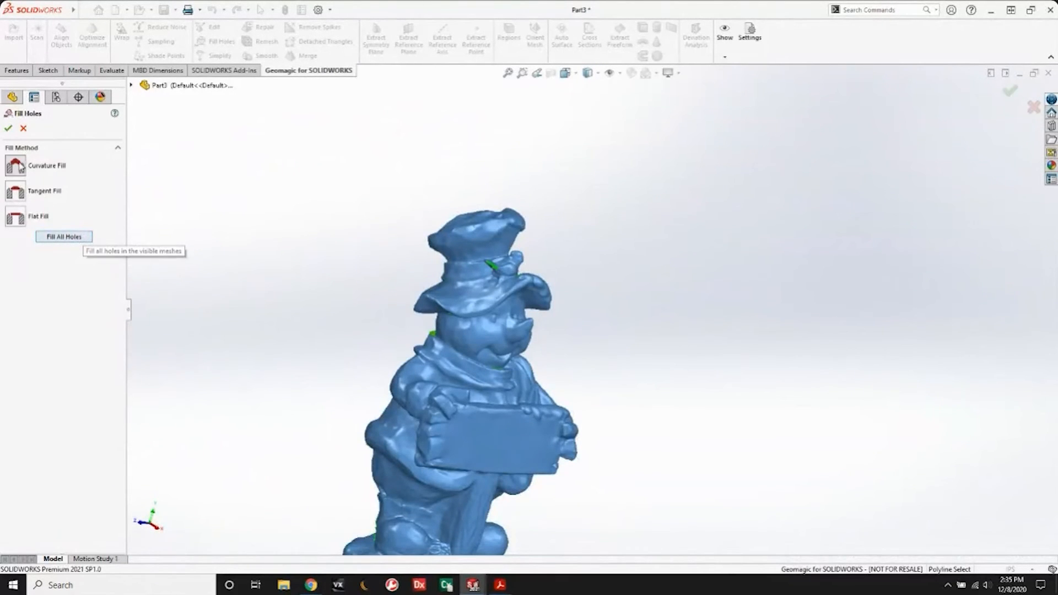
pyautogui.click(79, 238)
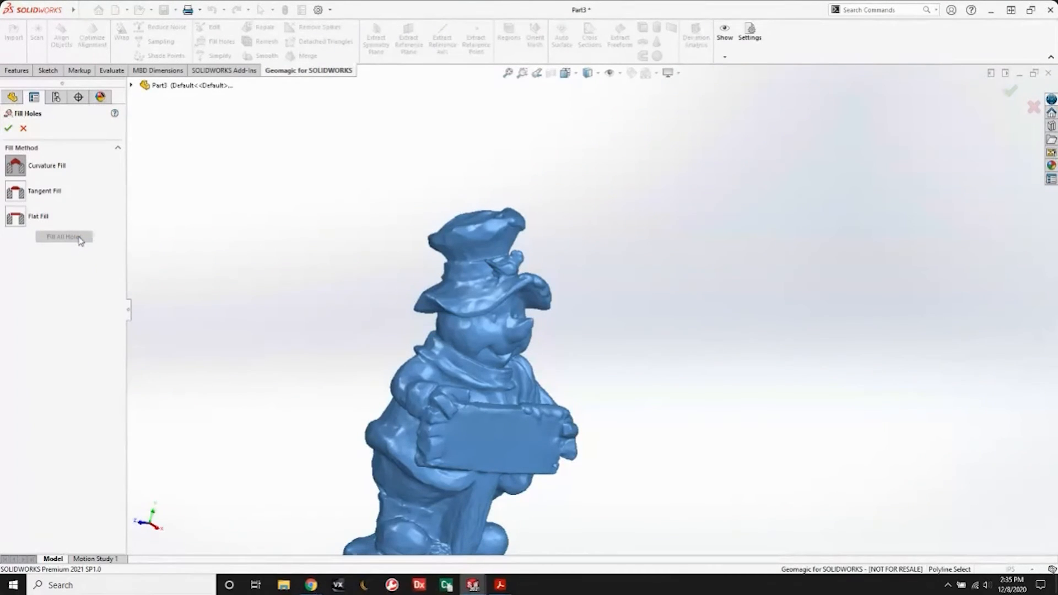
# Accept the filled holes and view the repaired snowman mesh from the front.
pyautogui.click(8, 128)
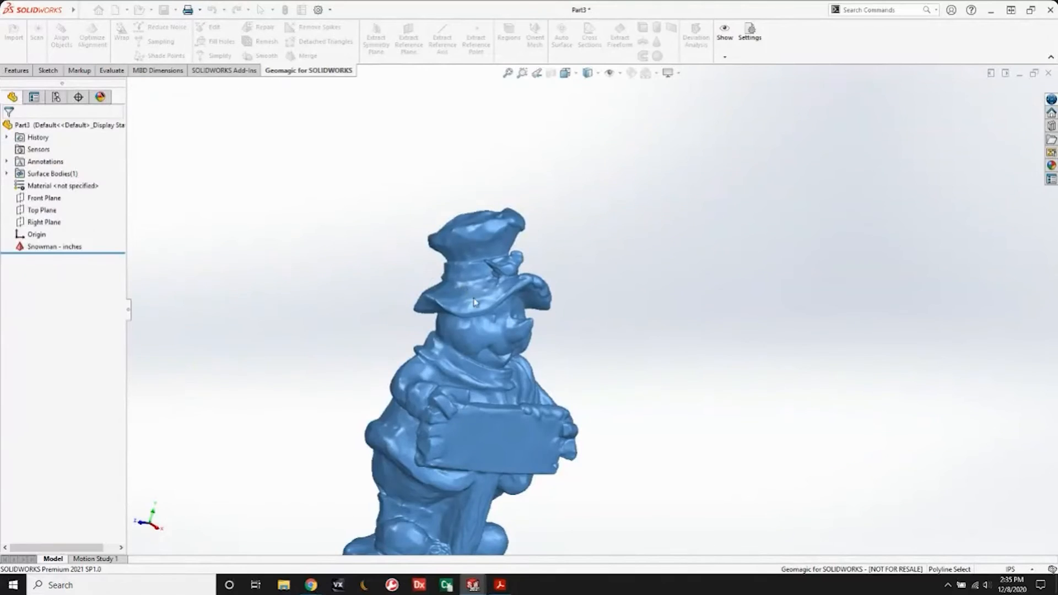
pyautogui.scroll(-4, 540, 312)
pyautogui.scroll(7, 540, 312)
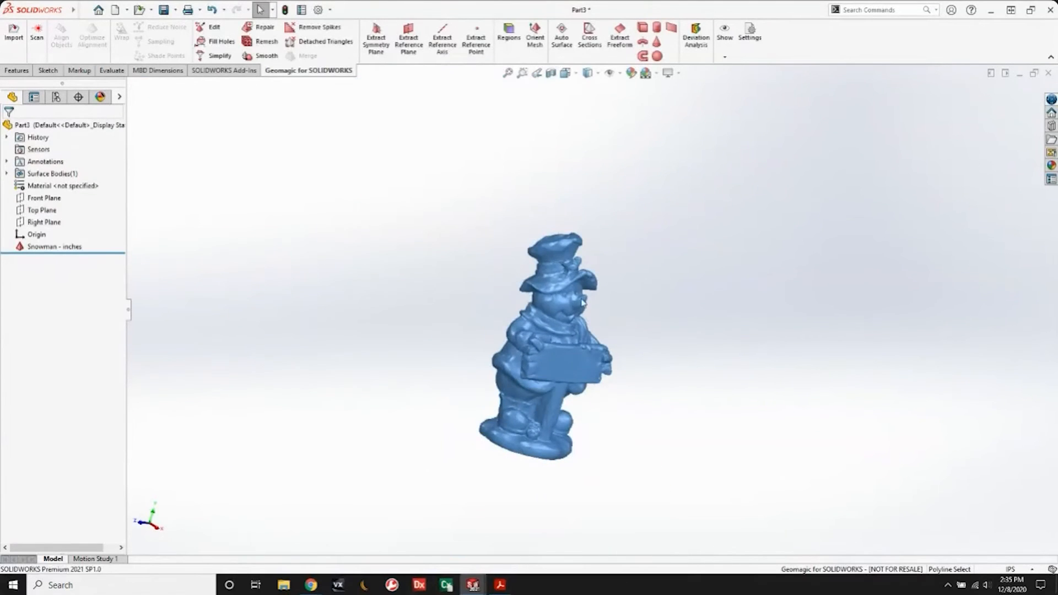
pyautogui.scroll(-3, 598, 384)
pyautogui.moveTo(598, 384); pyautogui.dragTo(537, 358, button='middle')
pyautogui.moveTo(543, 277); pyautogui.dragTo(525, 273, button='middle')
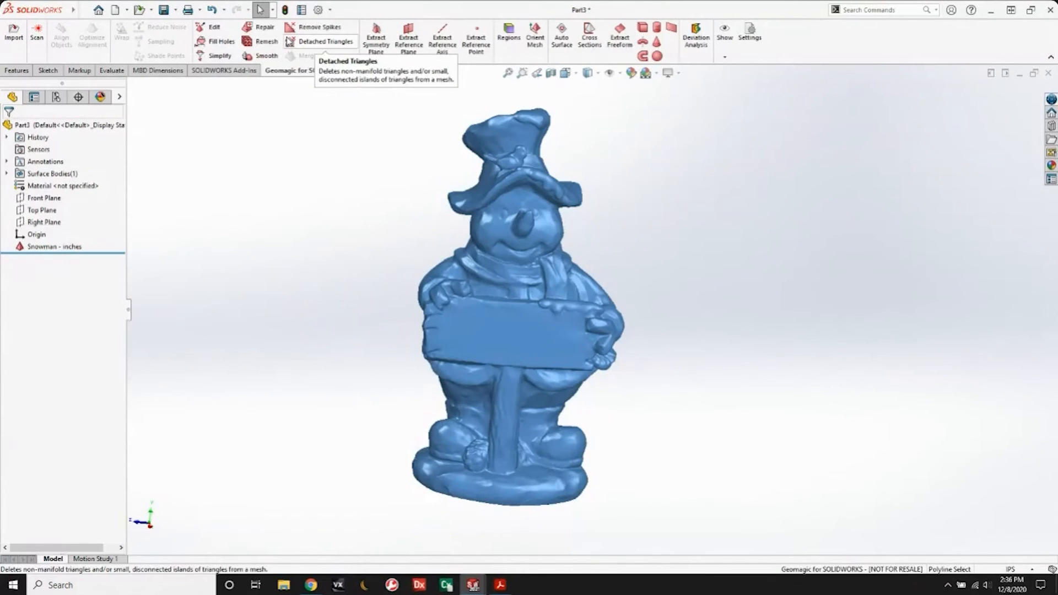
# Minimize the snowman part and create a new part document.
pyautogui.click(1020, 77)
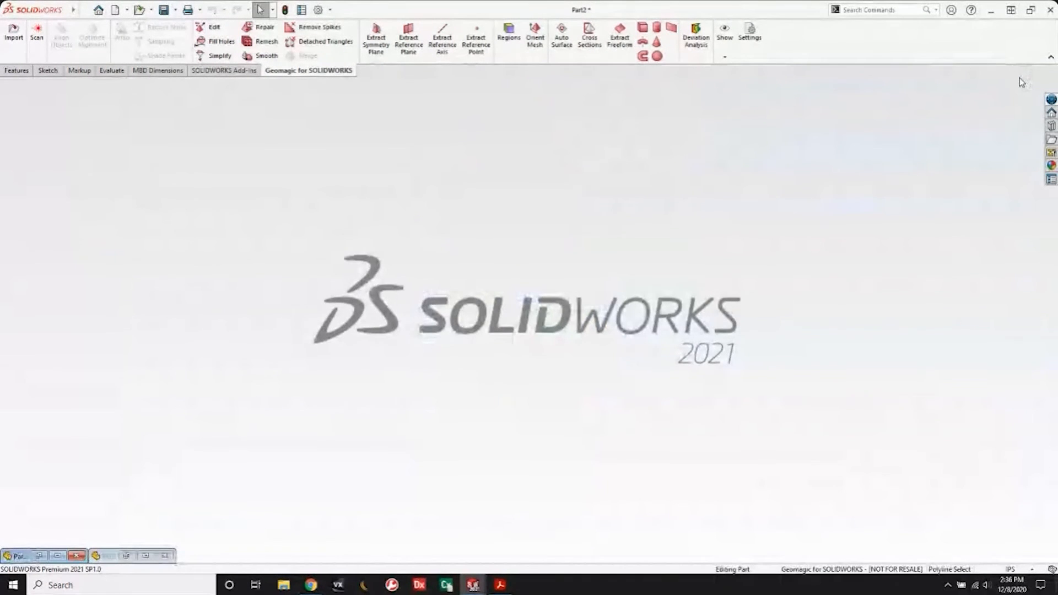
pyautogui.click(83, 10)
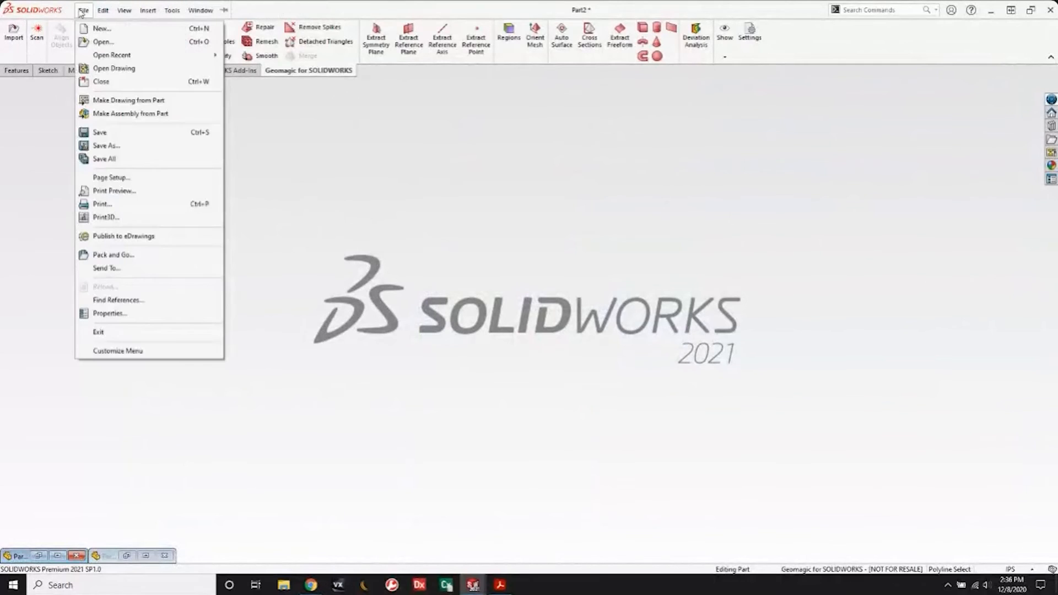
pyautogui.click(102, 28)
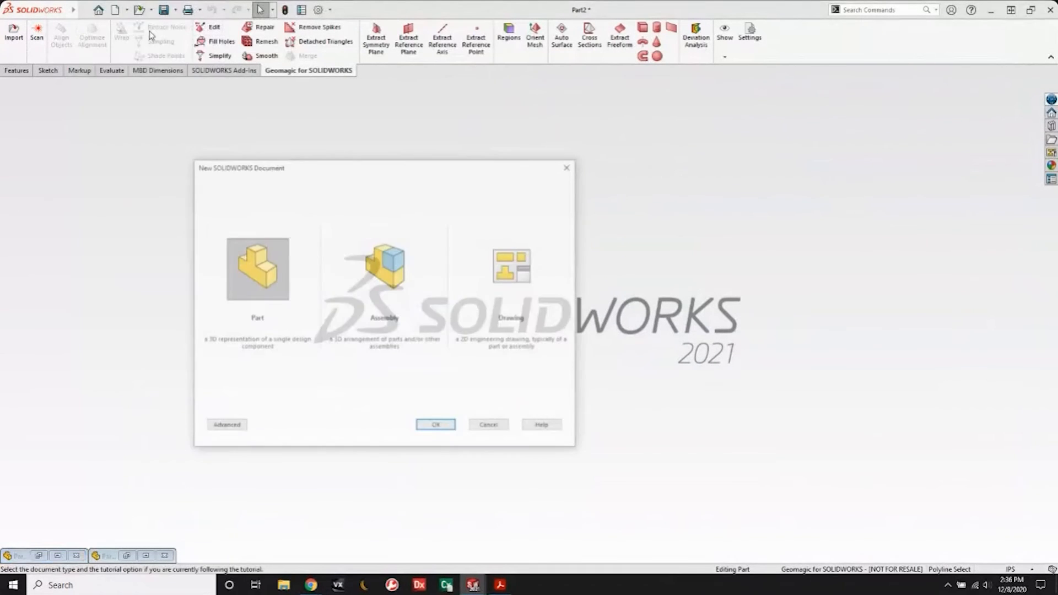
pyautogui.click(437, 428)
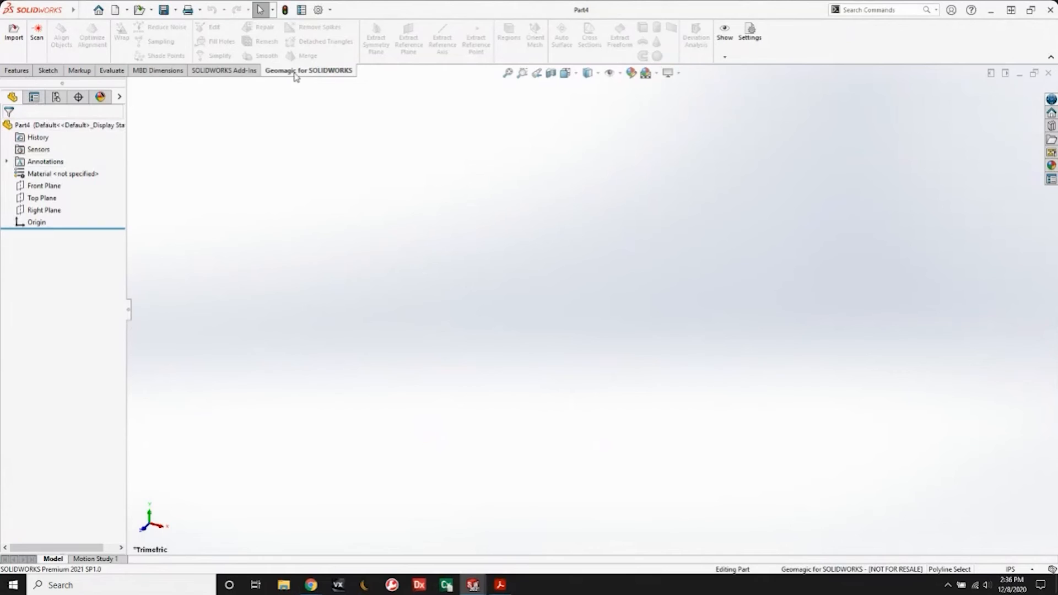
# Import the mesh file "Auto Surface - inches" with inches as units and view it from above.
pyautogui.click(18, 33)
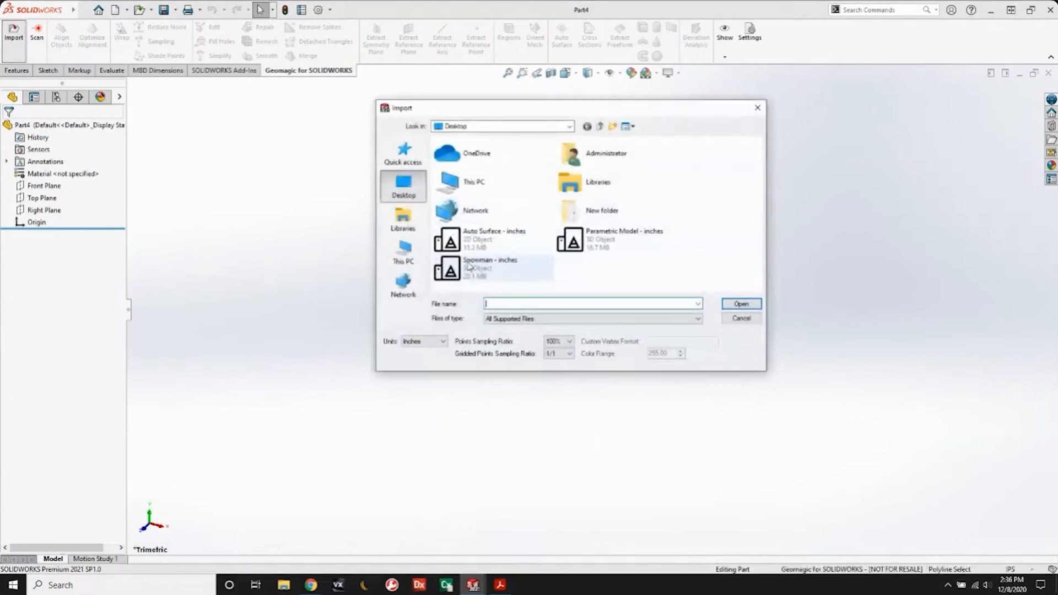
pyautogui.click(498, 239)
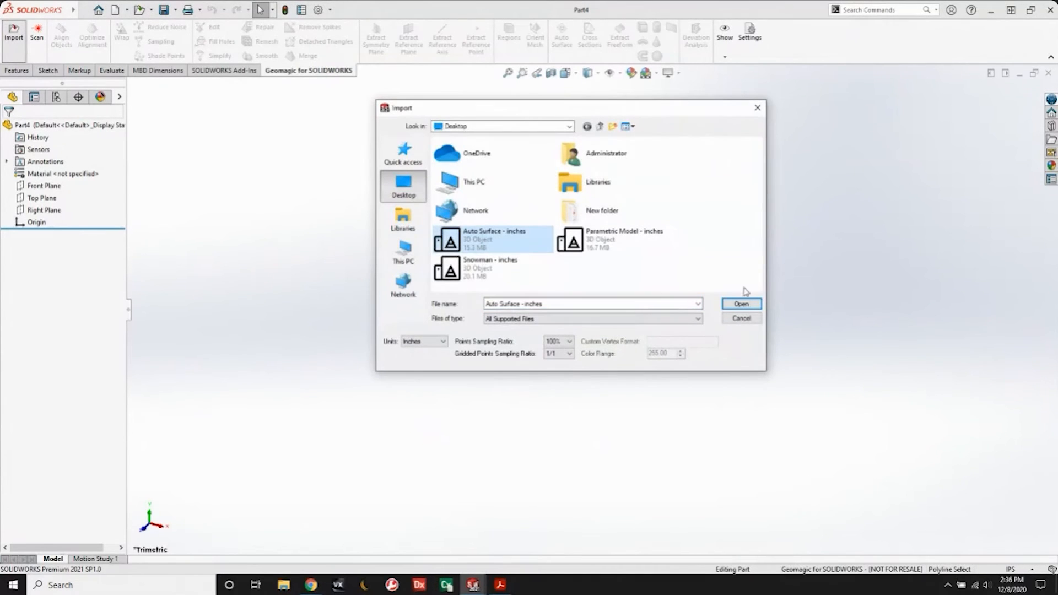
pyautogui.click(742, 305)
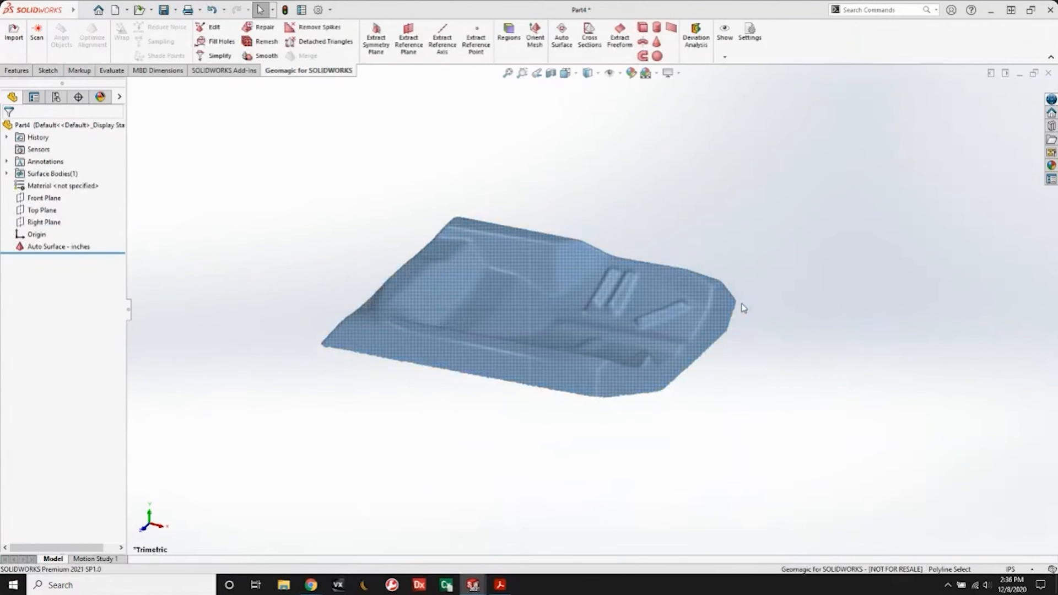
pyautogui.moveTo(629, 430)
pyautogui.mouseDown(button='middle')
pyautogui.moveTo(652, 430)
pyautogui.moveTo(607, 392)
pyautogui.moveTo(640, 456)
pyautogui.mouseUp(button='middle')
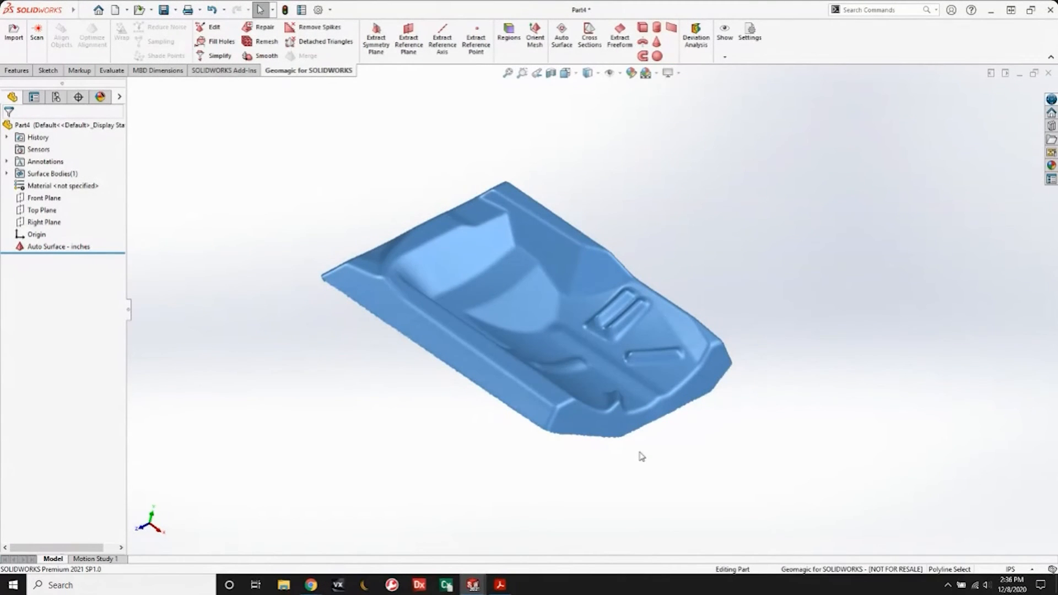
pyautogui.moveTo(630, 447)
pyautogui.mouseDown(button='middle')
pyautogui.moveTo(609, 404)
pyautogui.moveTo(592, 410)
pyautogui.moveTo(608, 412)
pyautogui.mouseUp(button='middle')
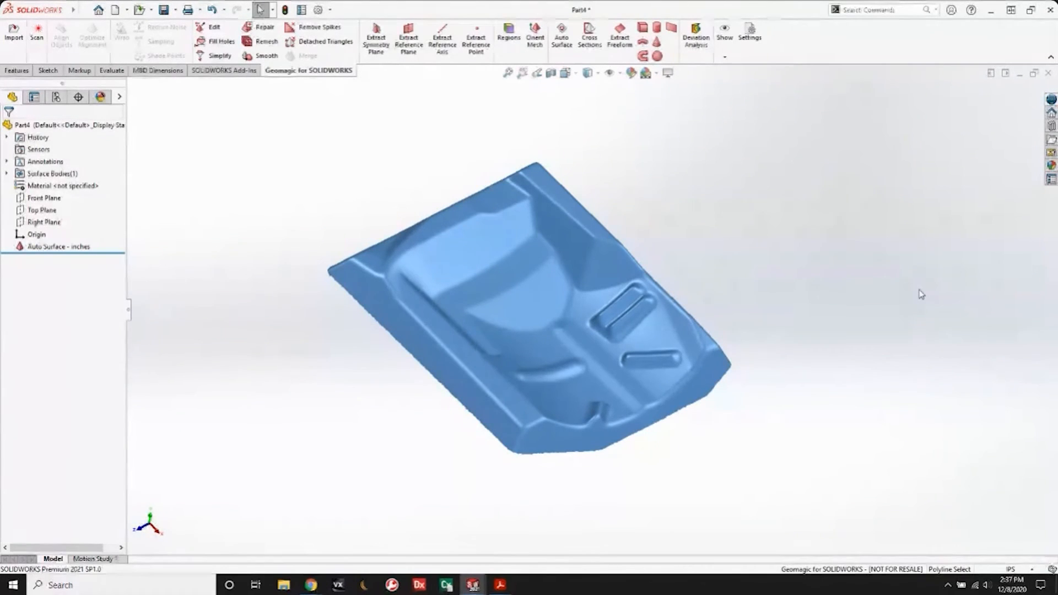
# Create an auto surface from the mesh with Mechanical geometry, Auto Estimate patch count, Adaptive Tolerance fitting and a higher surface detail.
pyautogui.click(556, 51)
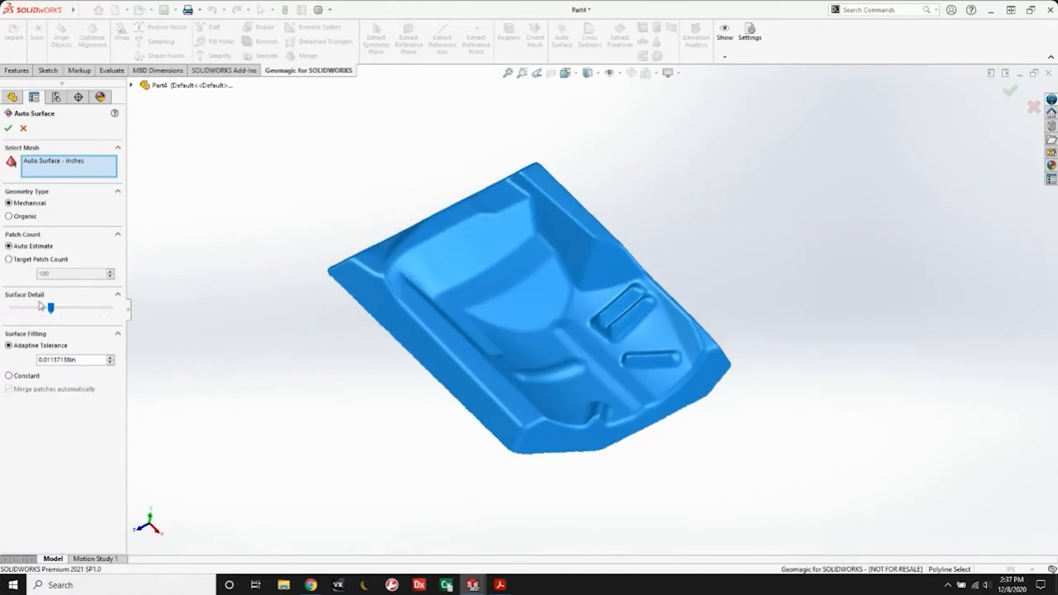
pyautogui.moveTo(52, 308); pyautogui.dragTo(72, 311)
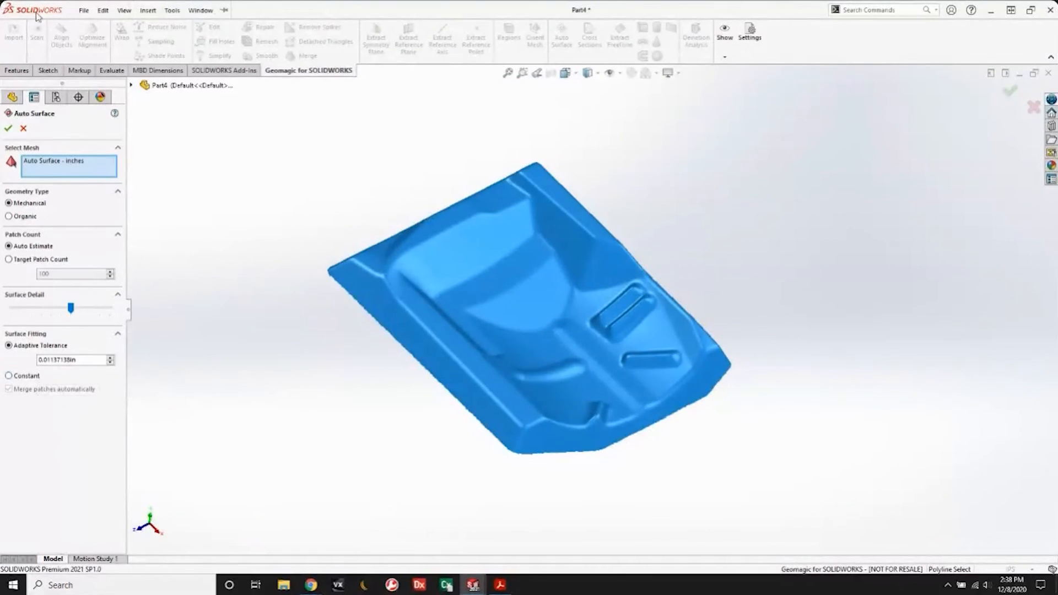
pyautogui.click(7, 131)
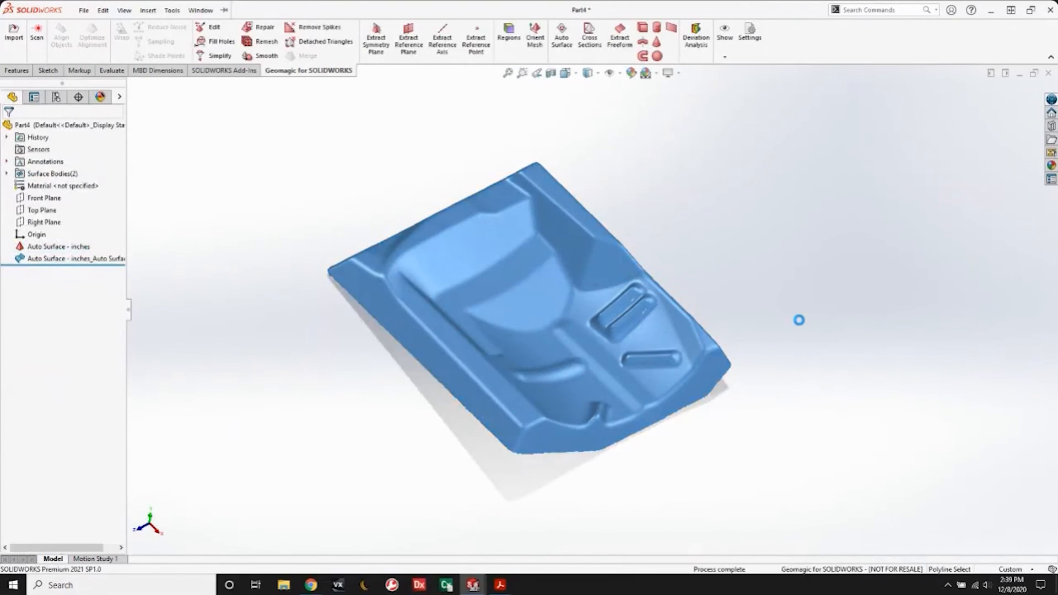
# Hide the "Auto Surface - inches" mesh to leave only the generated surface displayed.
pyautogui.rightClick(65, 248)
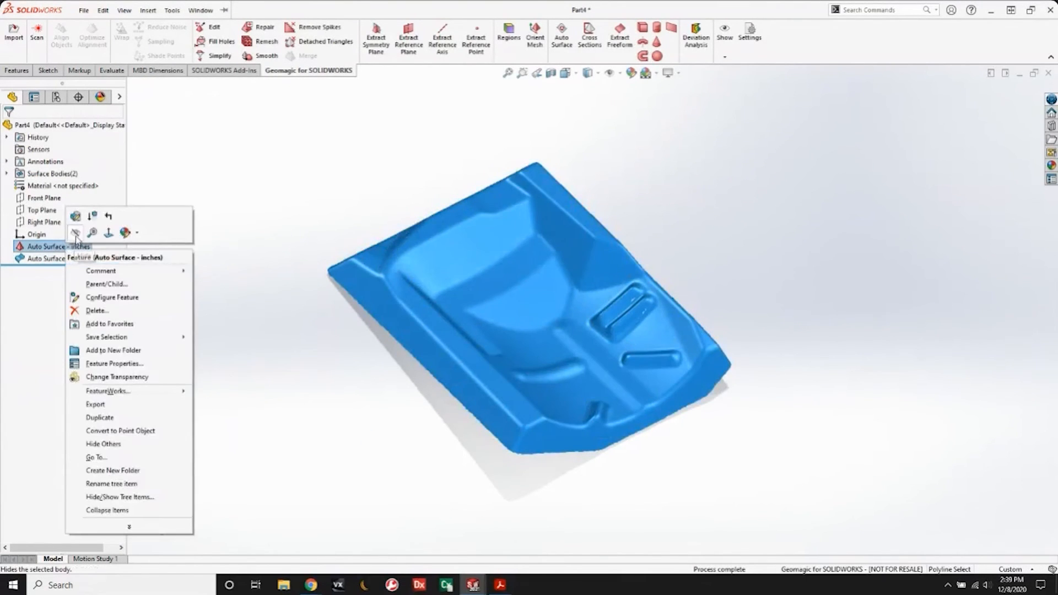
pyautogui.click(75, 234)
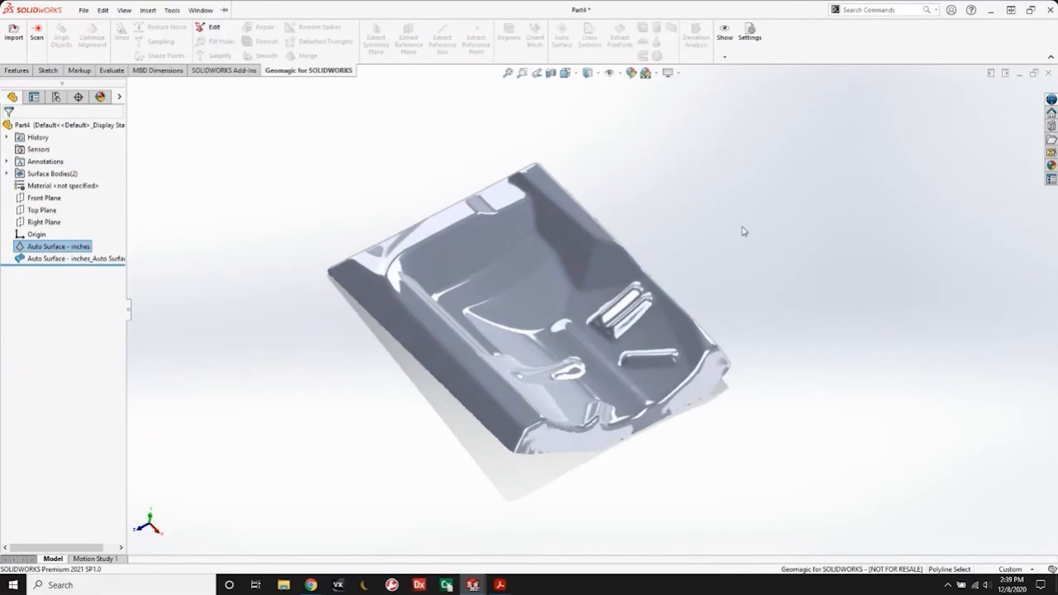
pyautogui.moveTo(533, 296); pyautogui.dragTo(537, 325, button='middle')
pyautogui.scroll(-2, 556, 309)
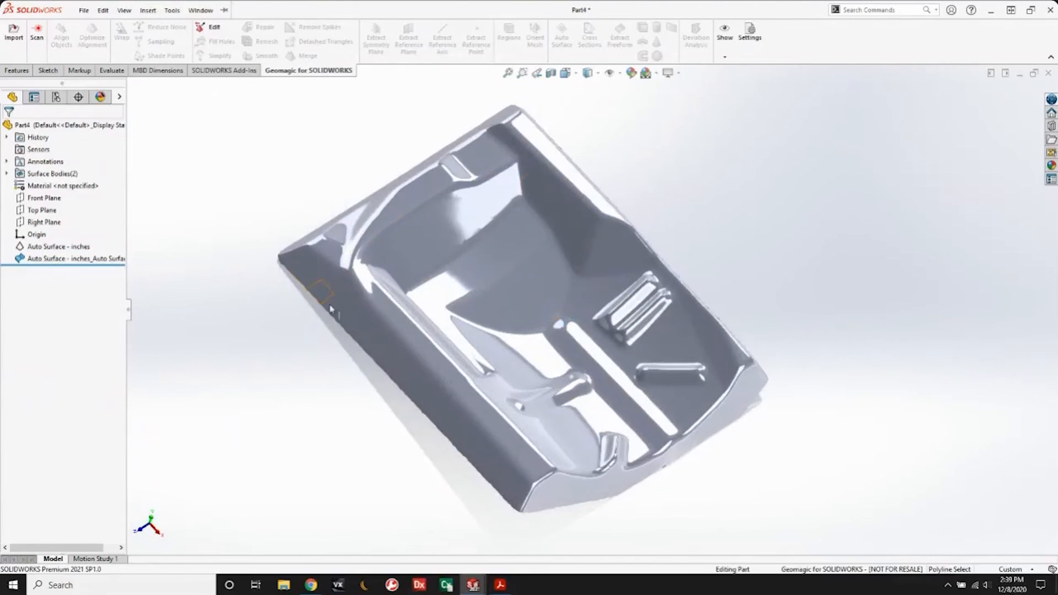
# Display the surface shaded with edges and examine its patch layout from several angles.
pyautogui.click(587, 73)
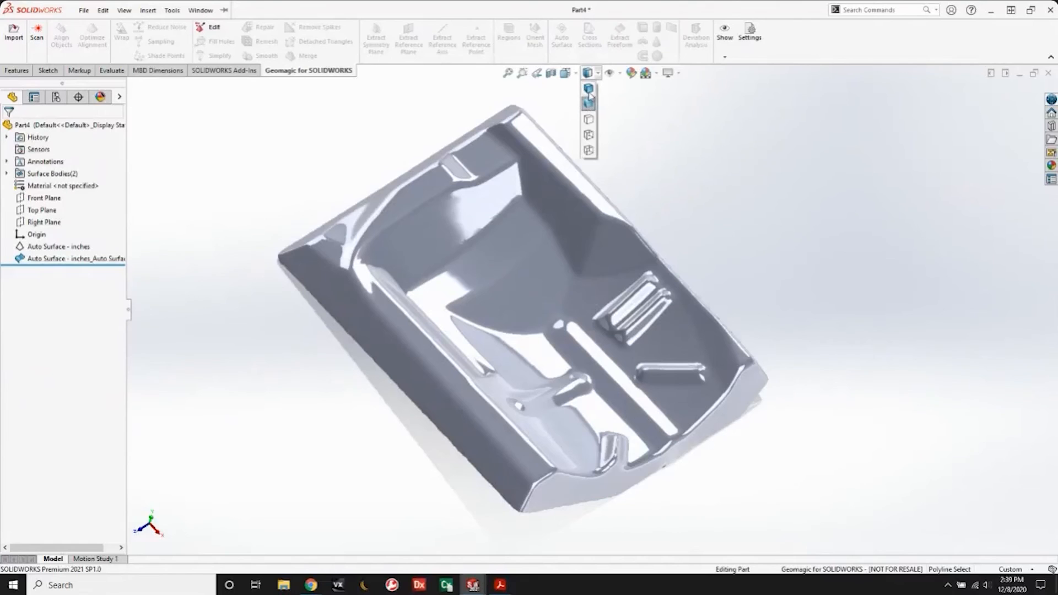
pyautogui.click(589, 91)
pyautogui.moveTo(689, 262)
pyautogui.mouseDown(button='middle')
pyautogui.moveTo(702, 208)
pyautogui.moveTo(419, 234)
pyautogui.moveTo(543, 188)
pyautogui.mouseUp(button='middle')
pyautogui.moveTo(669, 419)
pyautogui.mouseDown(button='middle')
pyautogui.moveTo(617, 385)
pyautogui.moveTo(653, 337)
pyautogui.moveTo(633, 380)
pyautogui.mouseUp(button='middle')
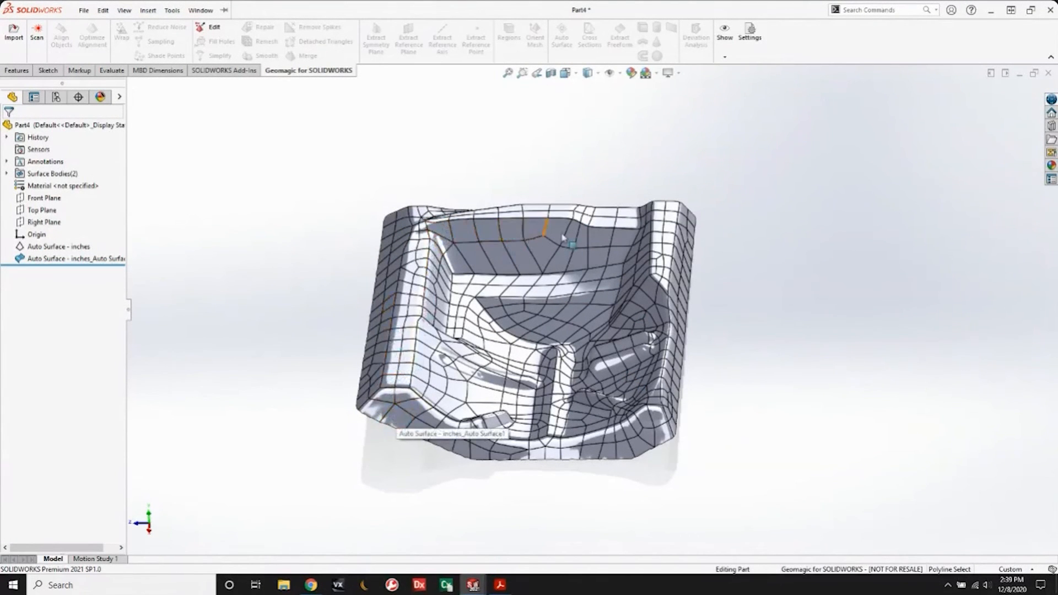
# Hide the first auto surface and show the "Auto Surface - inches" mesh again.
pyautogui.rightClick(62, 258)
pyautogui.click(75, 243)
pyautogui.rightClick(47, 246)
pyautogui.click(59, 229)
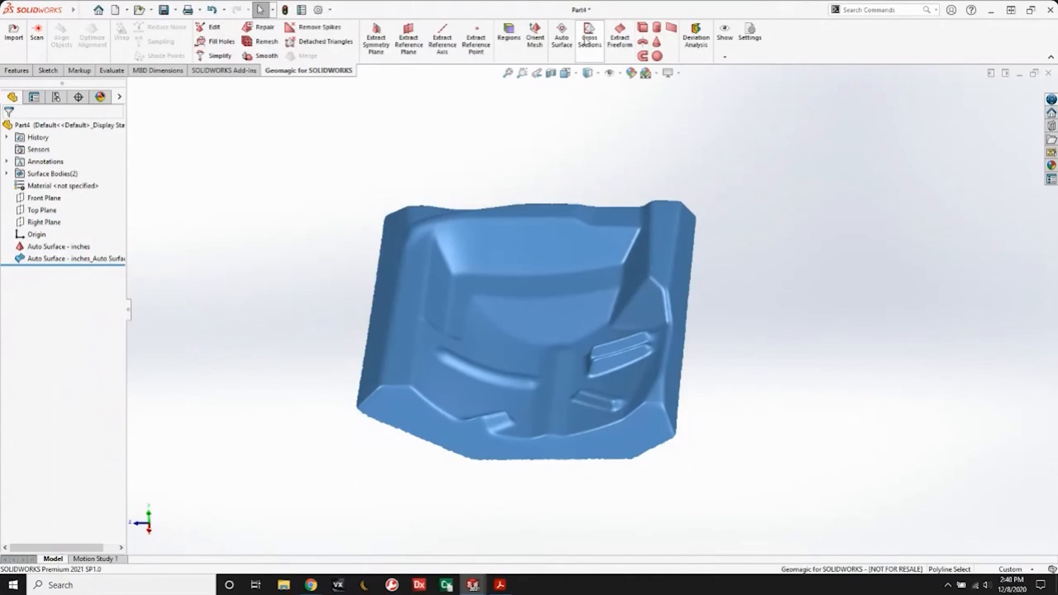
# Create a second auto surface from the same mesh and hide the mesh again.
pyautogui.click(562, 37)
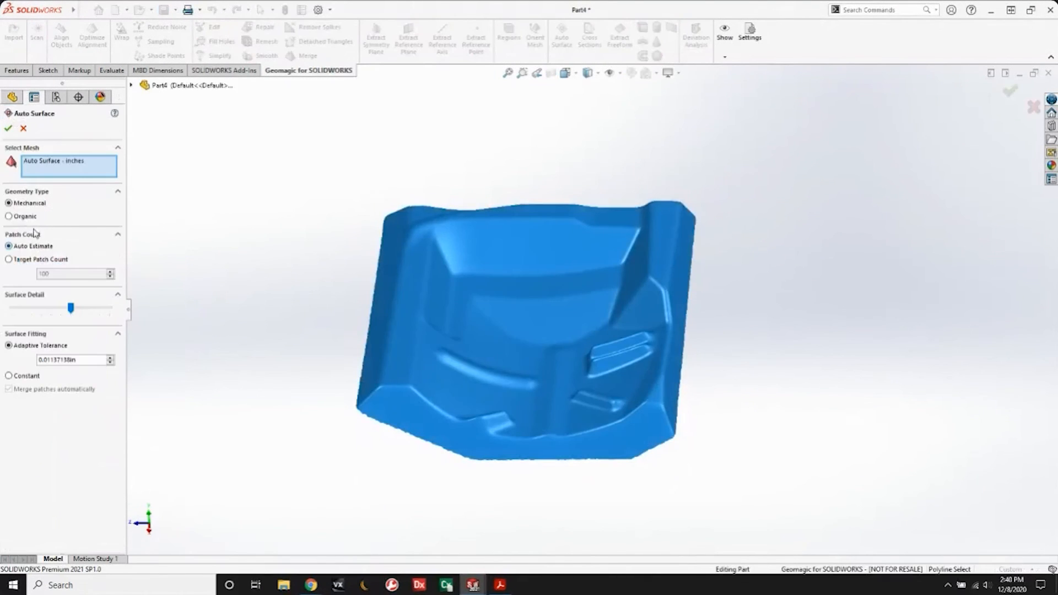
pyautogui.click(9, 129)
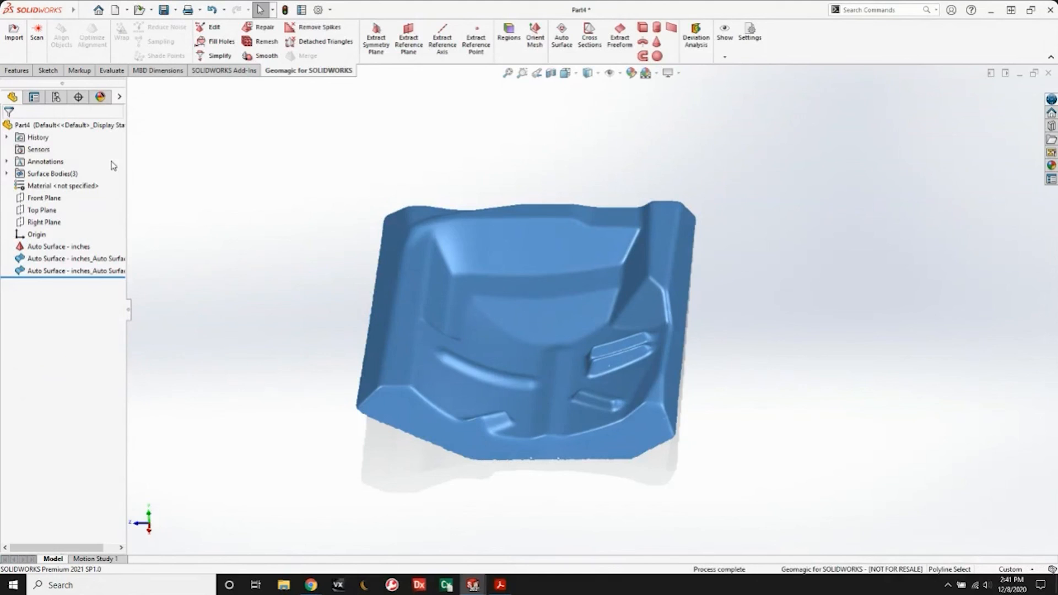
pyautogui.rightClick(49, 248)
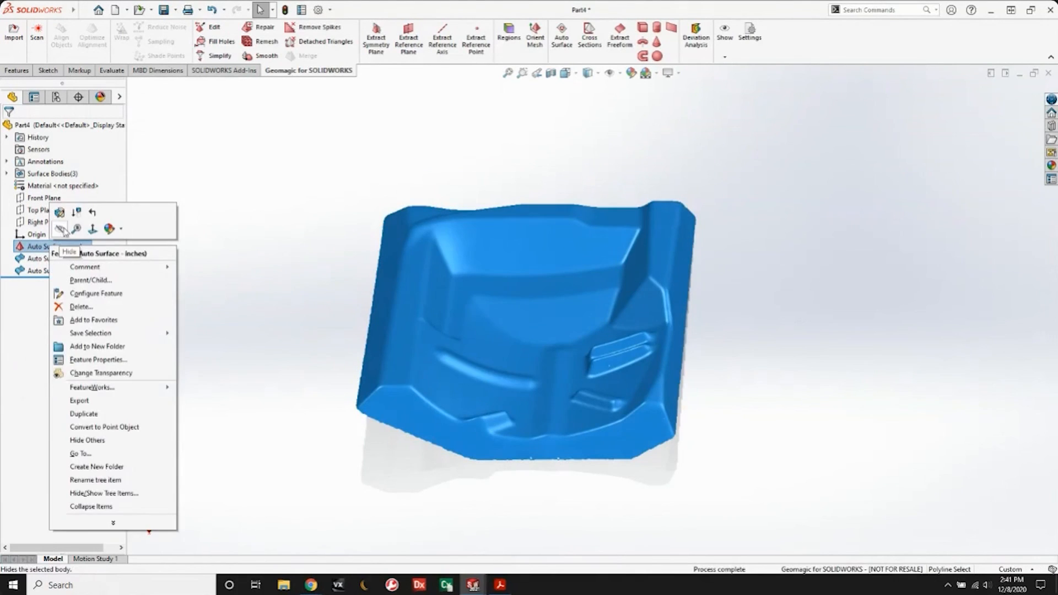
pyautogui.click(251, 225)
pyautogui.moveTo(342, 299); pyautogui.dragTo(355, 347, button='middle')
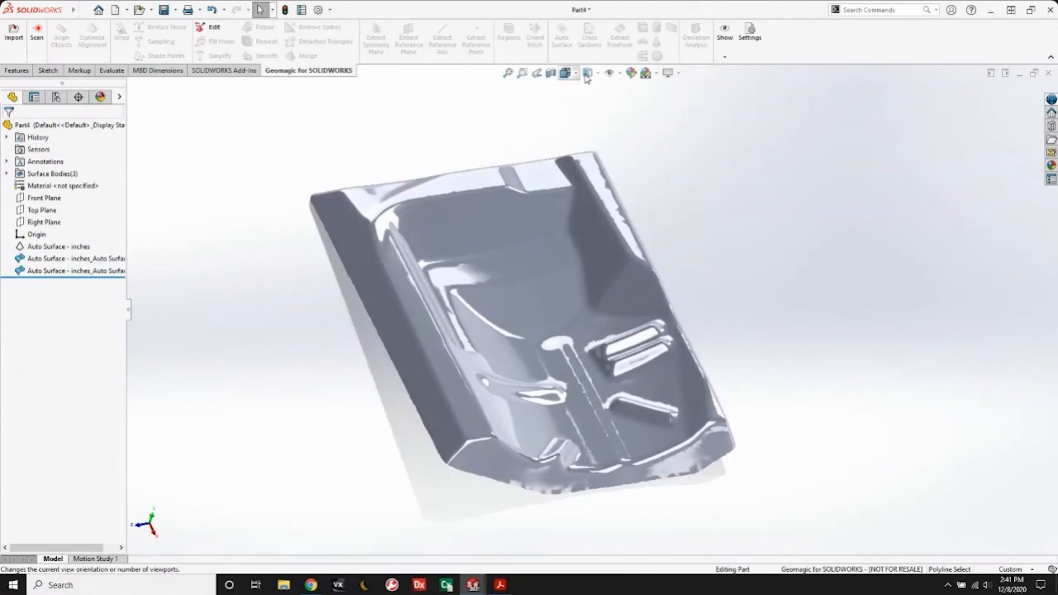
# Display the second surface shaded with edges to examine its patches and return to plain shading.
pyautogui.click(591, 97)
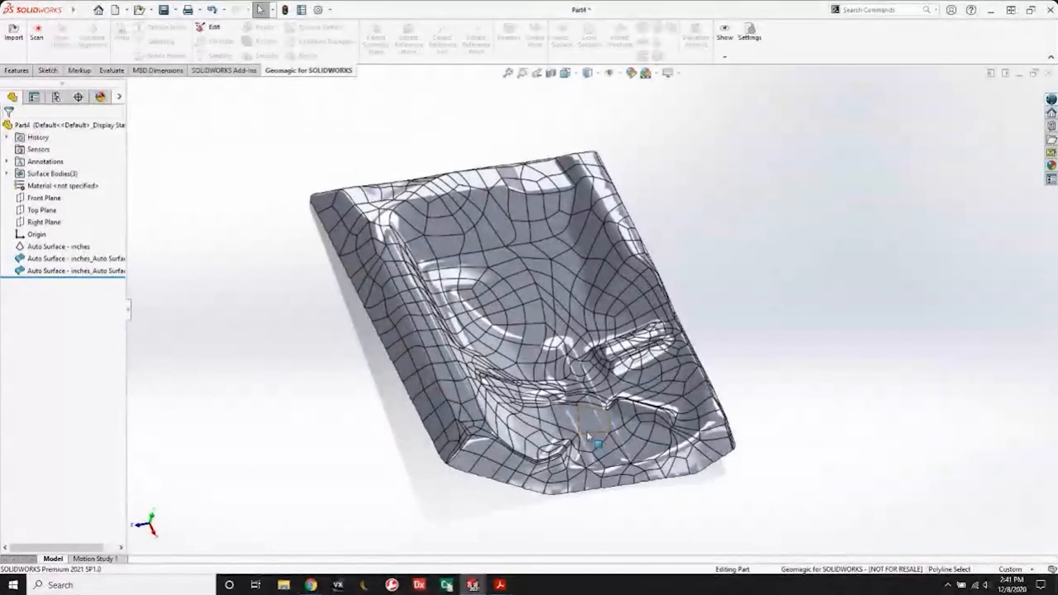
pyautogui.click(588, 74)
pyautogui.click(587, 101)
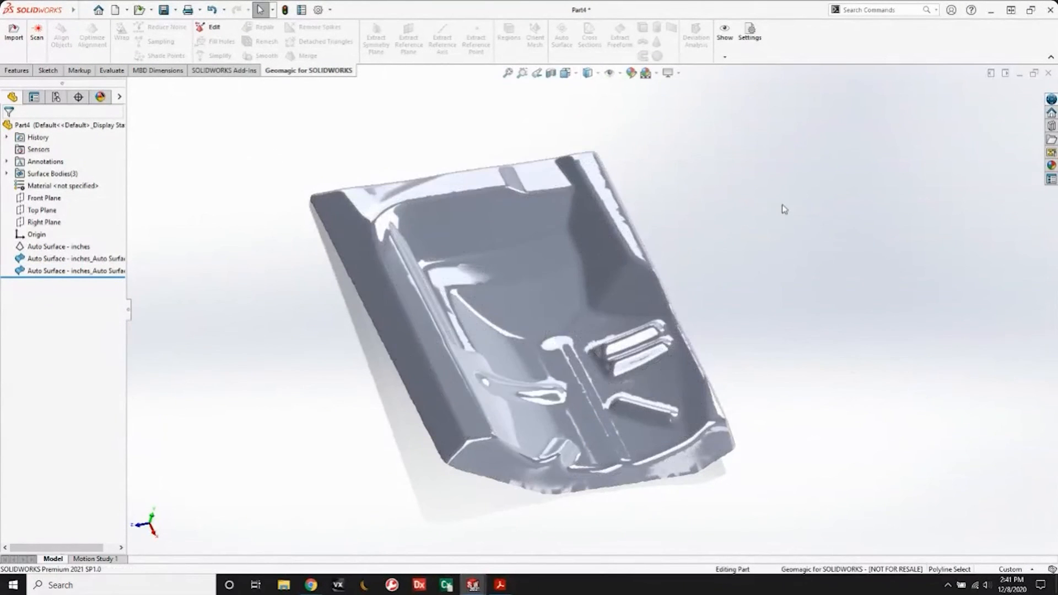
# Move the second surface body along Z with Move/Copy Body, clear of its original position.
pyautogui.moveTo(73, 9)
pyautogui.click(148, 10)
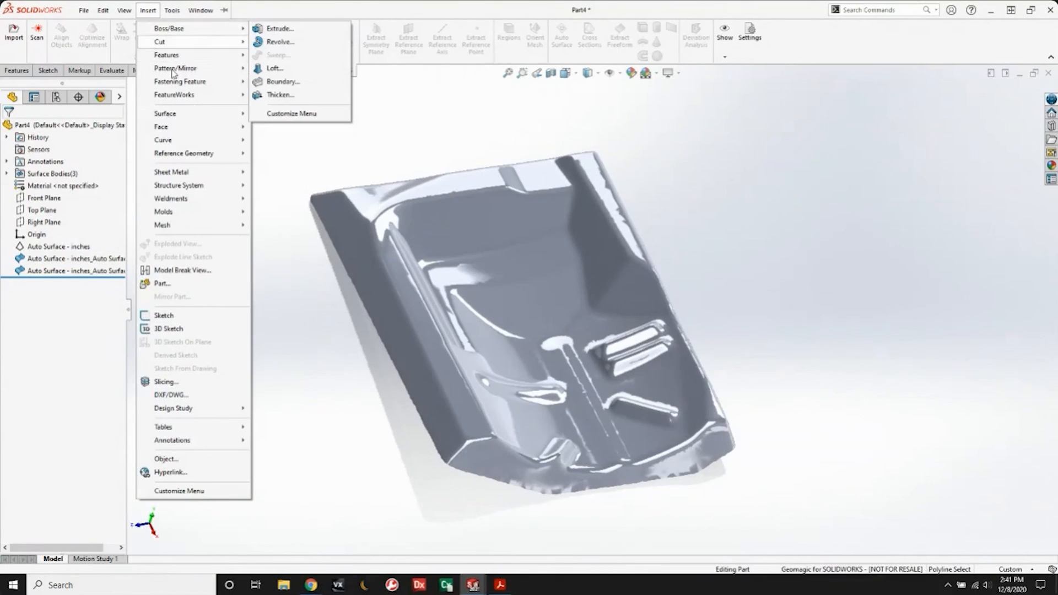
pyautogui.moveTo(179, 55)
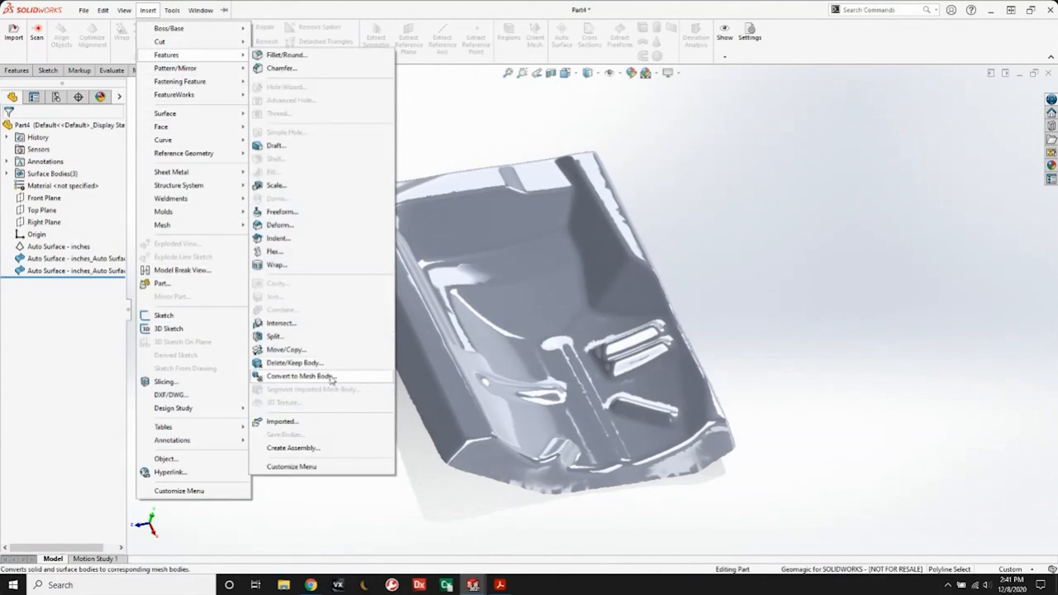
pyautogui.click(286, 350)
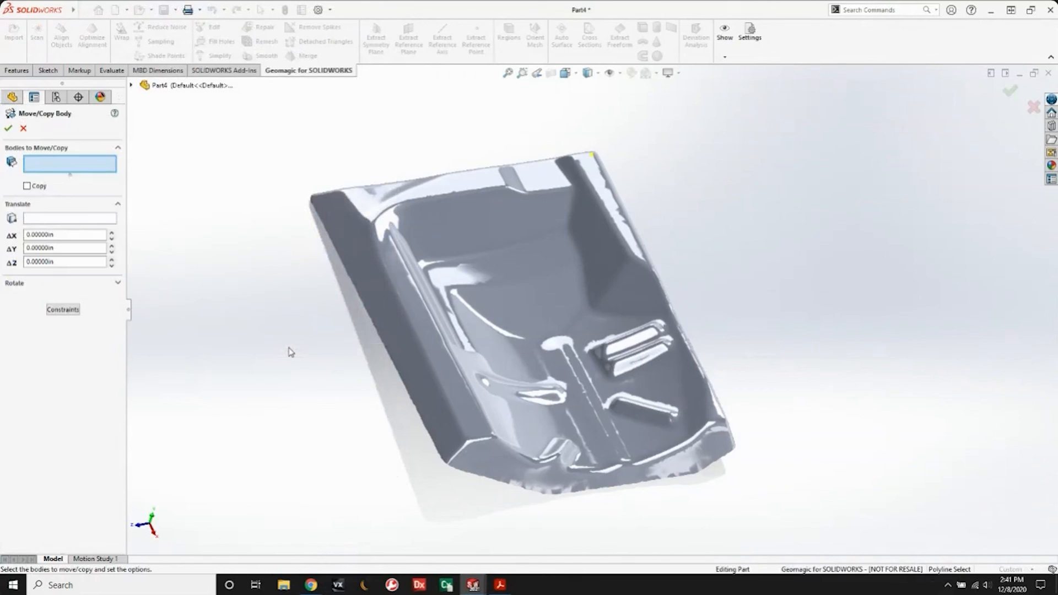
pyautogui.click(402, 425)
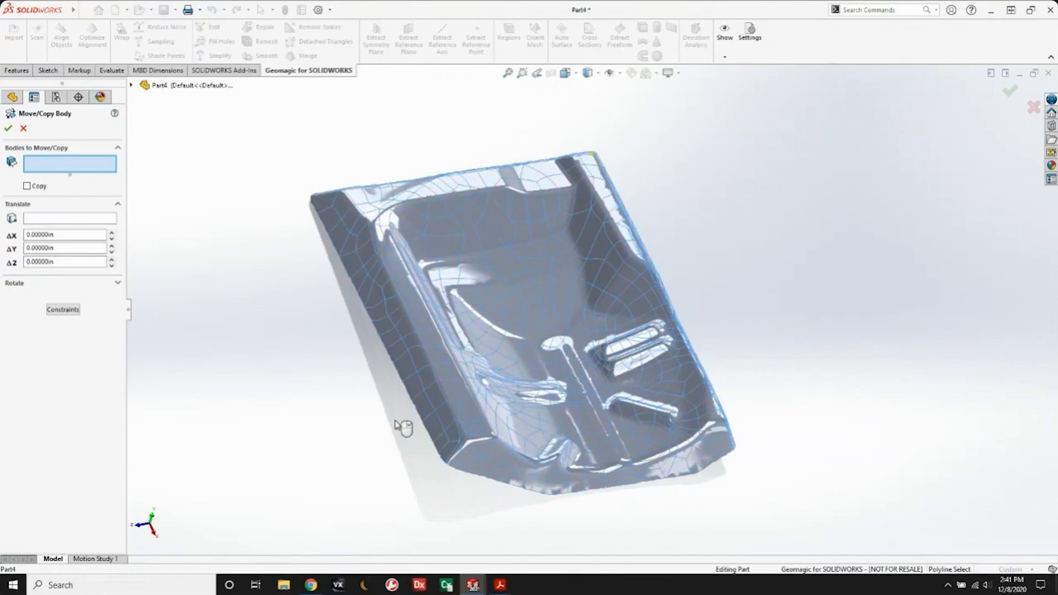
pyautogui.moveTo(468, 320); pyautogui.dragTo(163, 356)
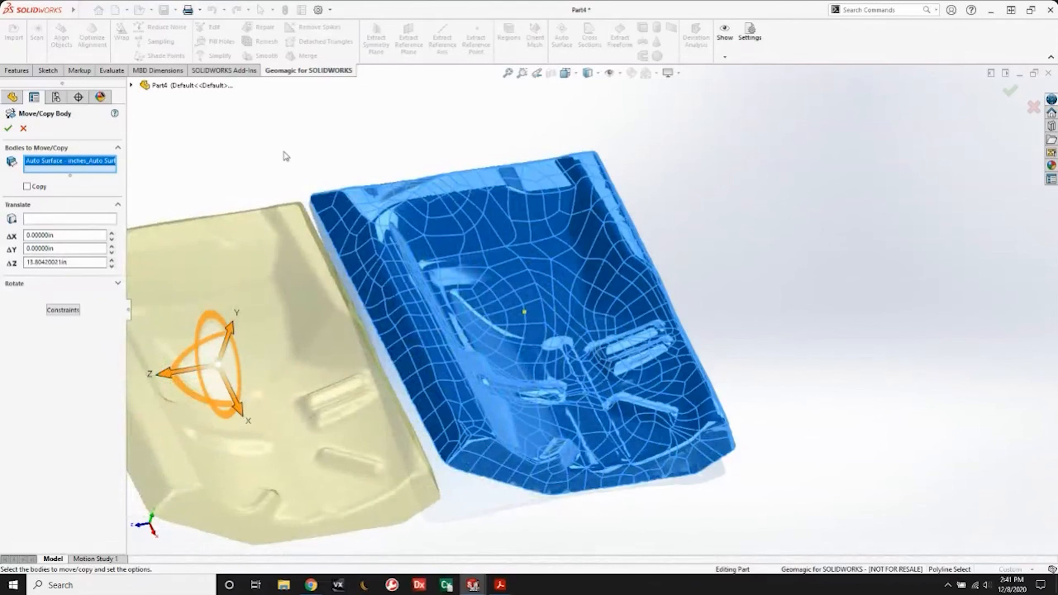
pyautogui.click(9, 128)
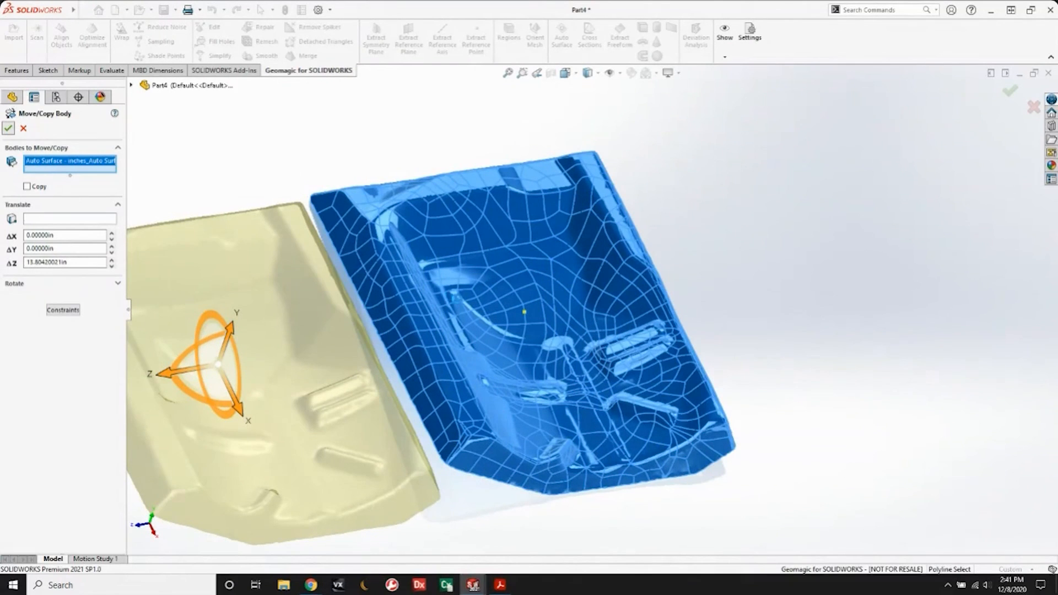
# Show the first auto surface again beside the moved second surface.
pyautogui.scroll(3, 440, 347)
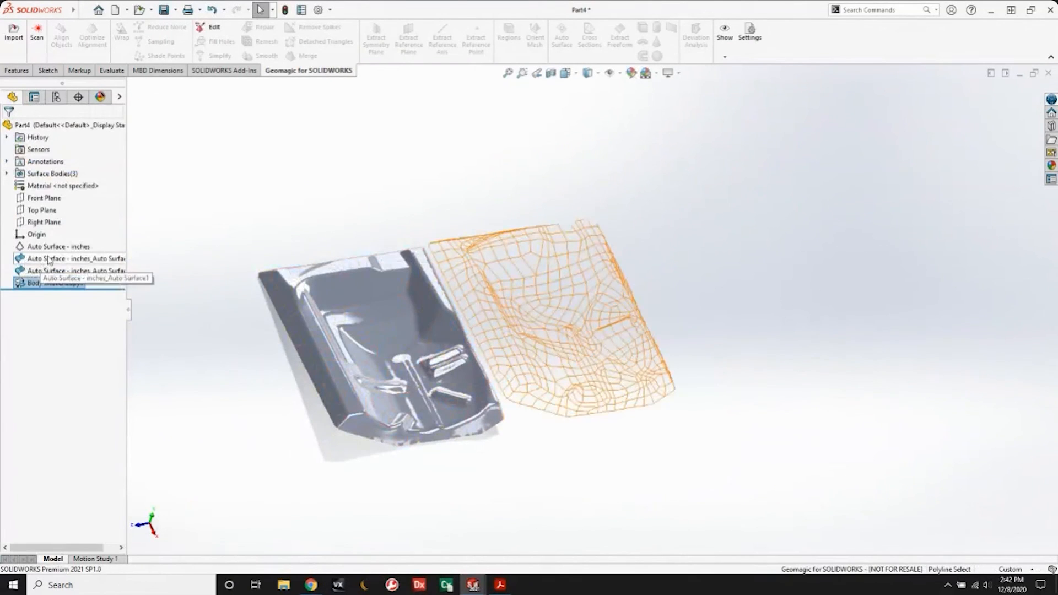
pyautogui.rightClick(99, 259)
pyautogui.click(58, 239)
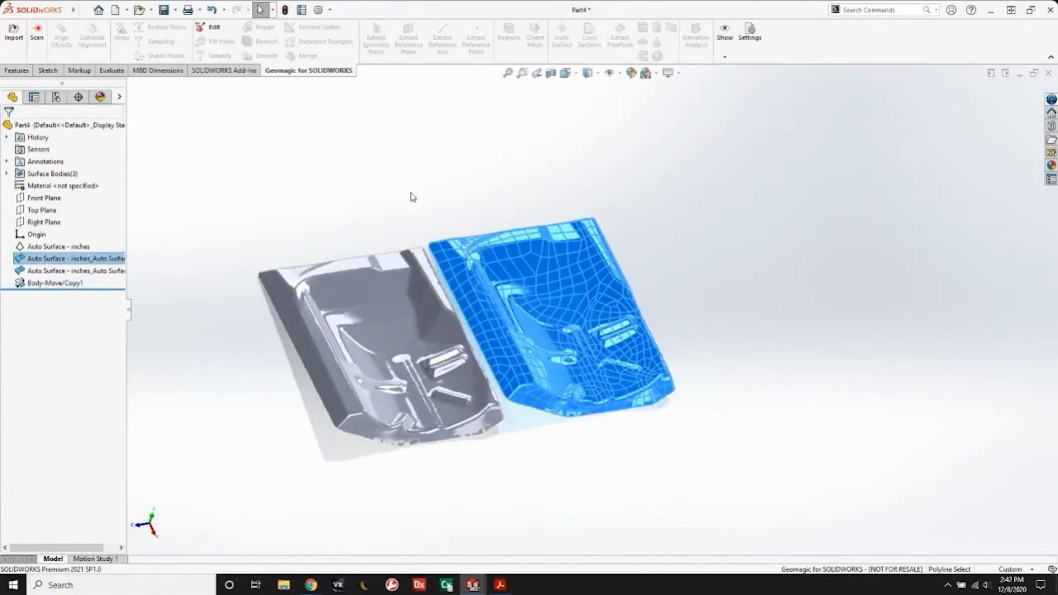
# Display both auto surfaces shaded with edges to compare their patches, and hide the moved second surface.
pyautogui.moveTo(588, 210)
pyautogui.mouseDown(button='middle')
pyautogui.moveTo(579, 236)
pyautogui.moveTo(598, 179)
pyautogui.moveTo(597, 199)
pyautogui.mouseUp(button='middle')
pyautogui.click(585, 90)
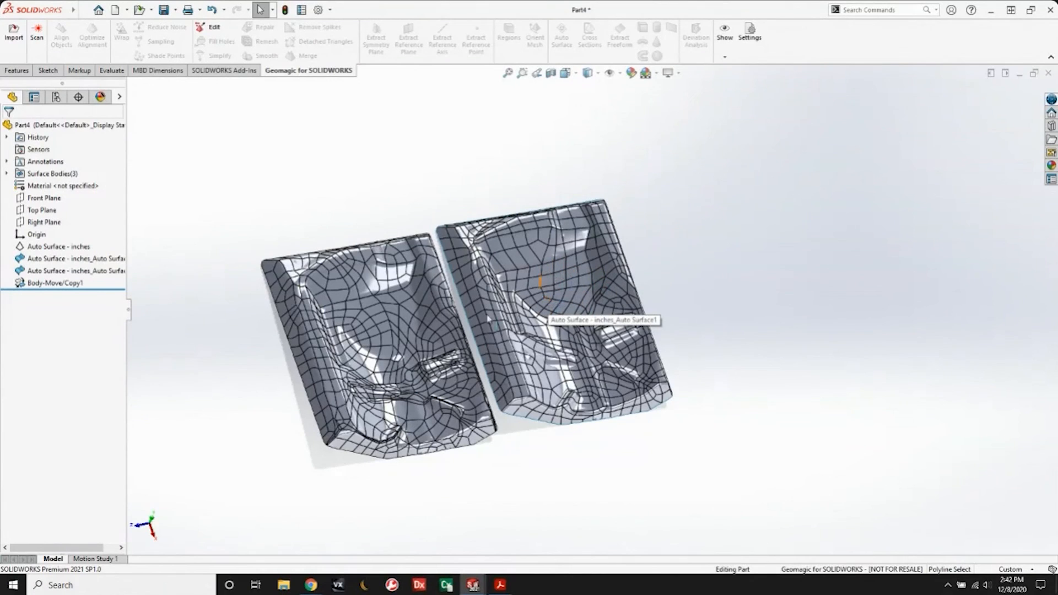
pyautogui.rightClick(117, 271)
pyautogui.click(128, 257)
pyautogui.click(743, 280)
pyautogui.moveTo(743, 279); pyautogui.dragTo(661, 347, button='middle')
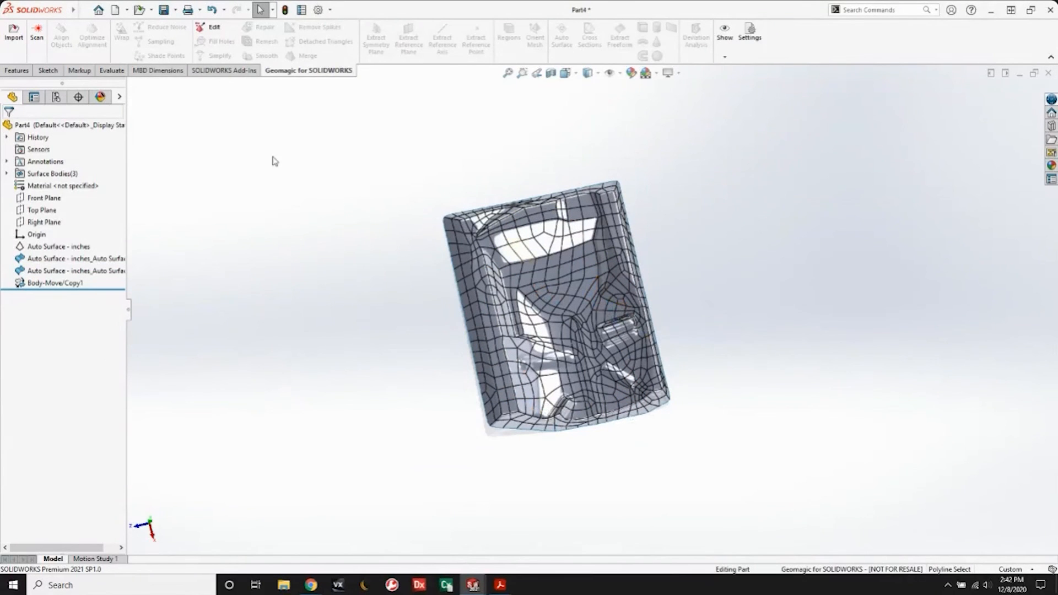
# Sketch a corner rectangle about 5.43 by 10.83 in on the Top Plane, across the pedal-side part of the surface, and close the sketch.
pyautogui.click(48, 71)
pyautogui.click(15, 33)
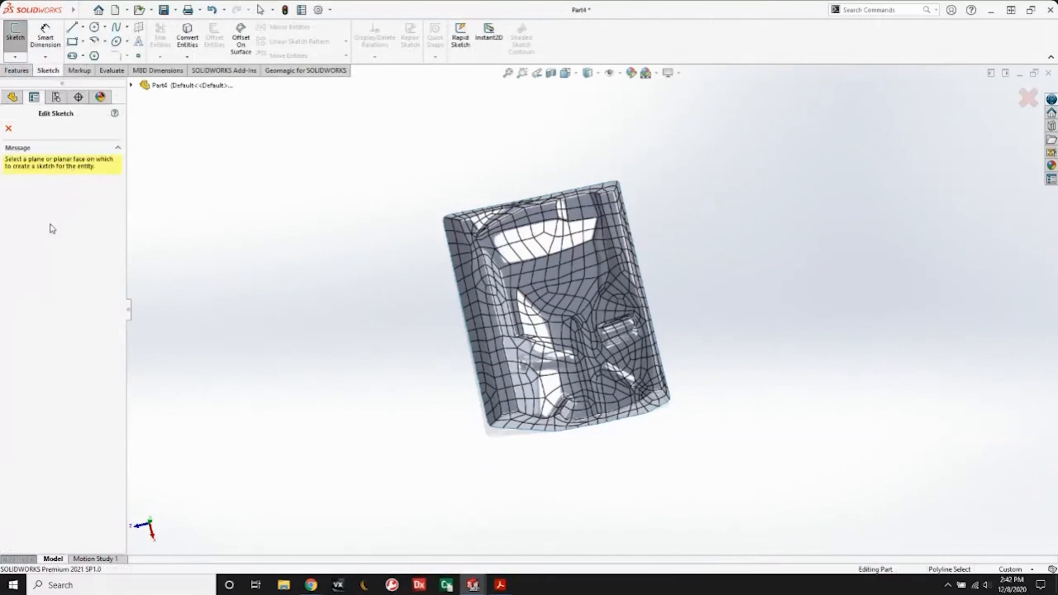
pyautogui.click(132, 86)
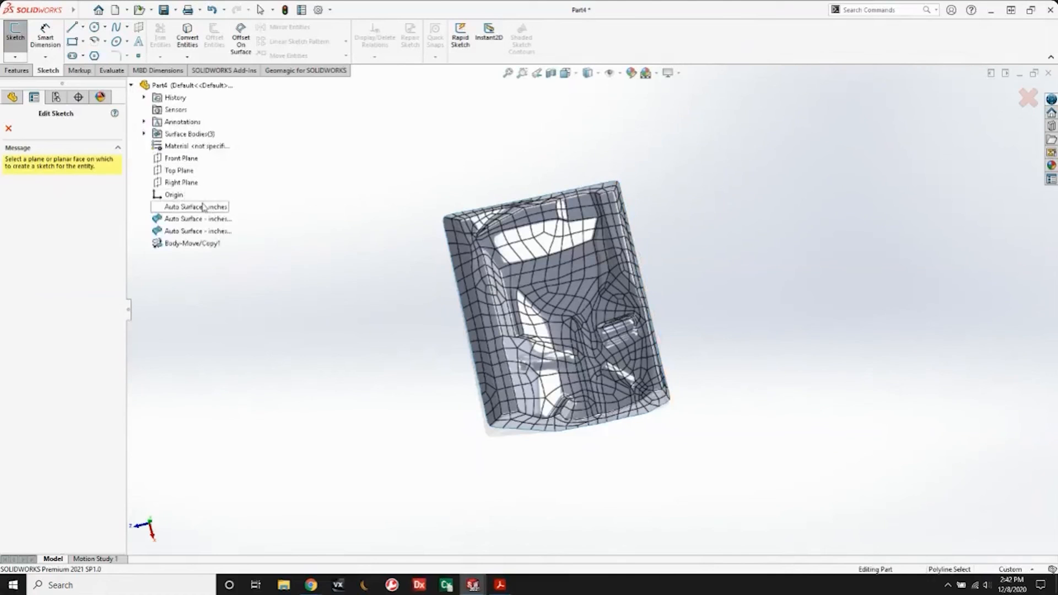
pyautogui.click(177, 172)
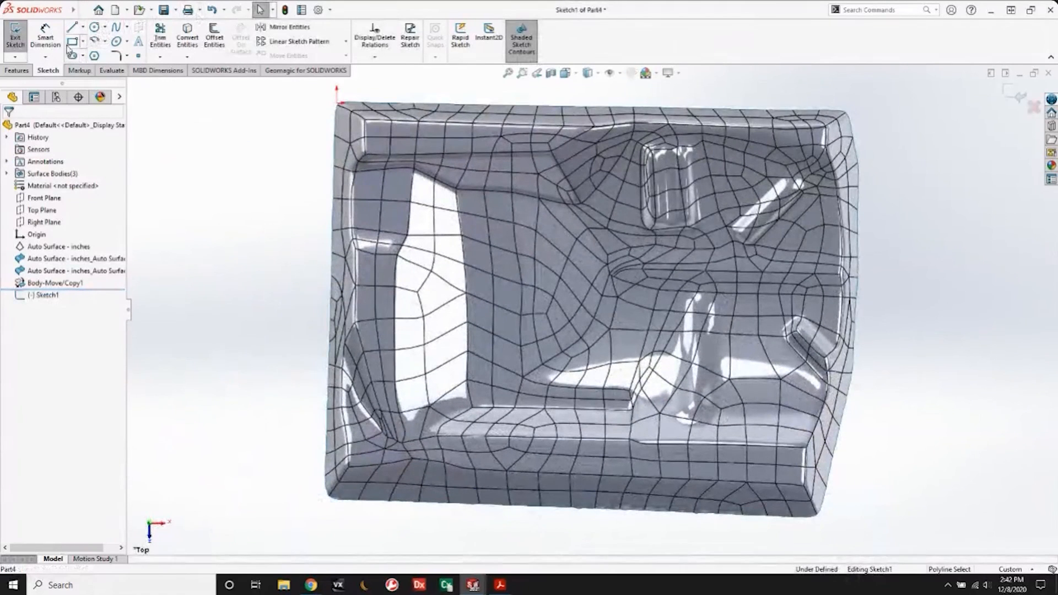
pyautogui.click(72, 41)
pyautogui.click(569, 132)
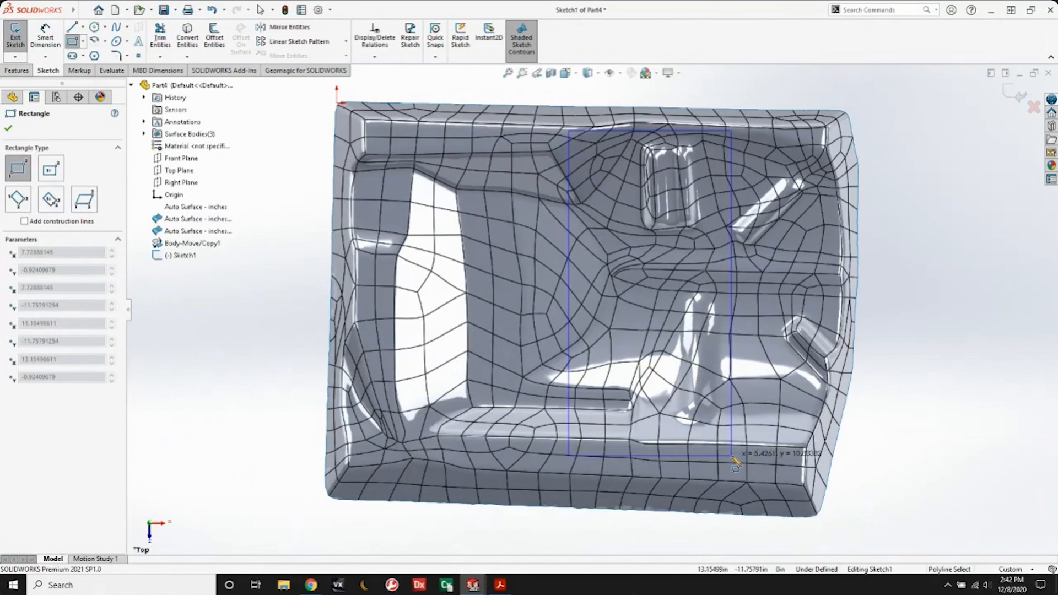
pyautogui.click(732, 457)
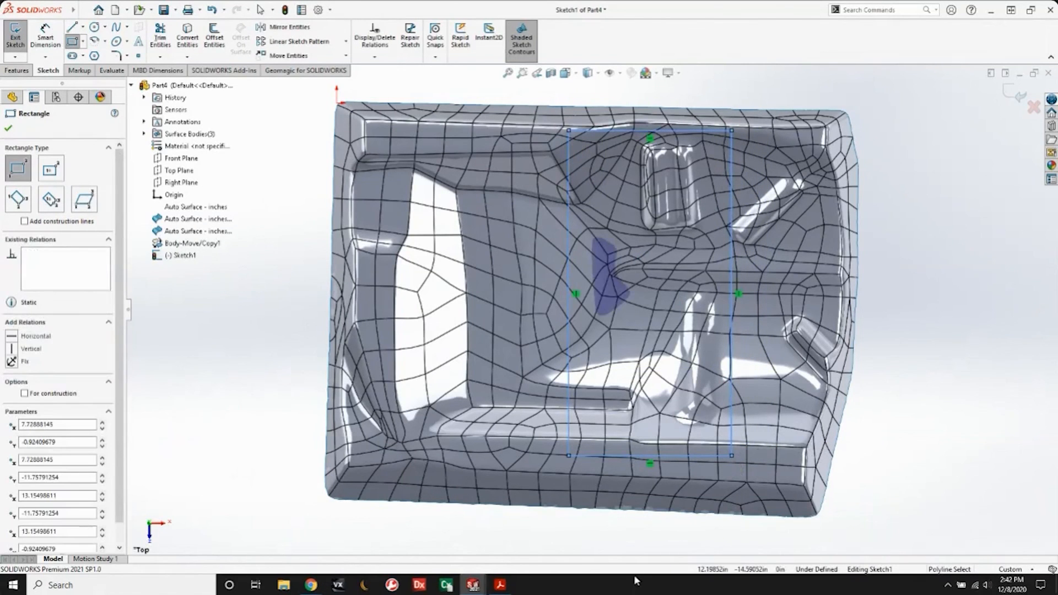
pyautogui.click(8, 130)
pyautogui.click(1016, 94)
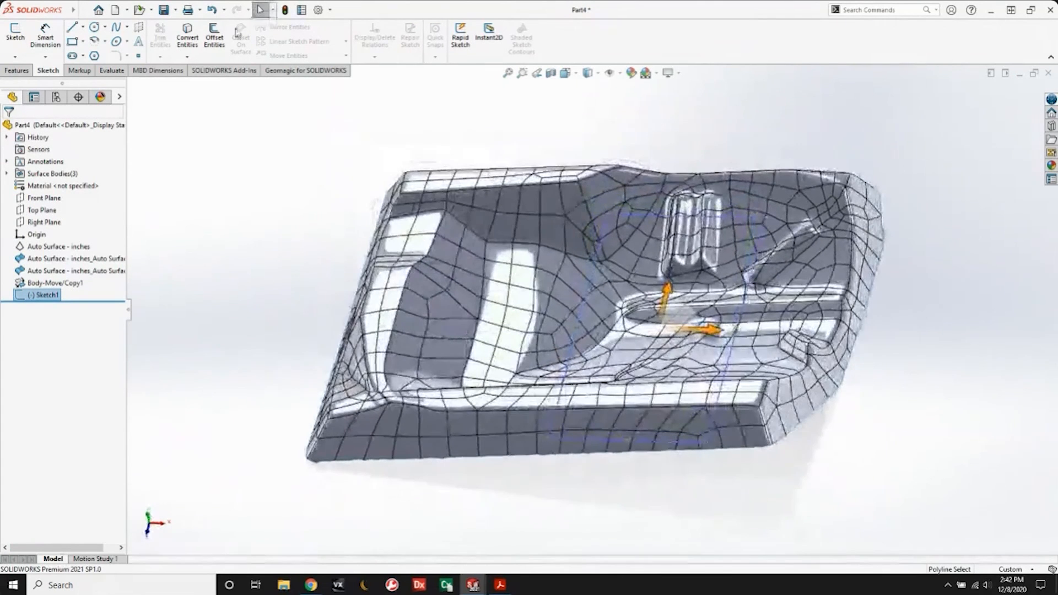
# Extrude the rectangle sketch as a Mid Plane solid block that passes through the auto surface on both sides.
pyautogui.click(16, 70)
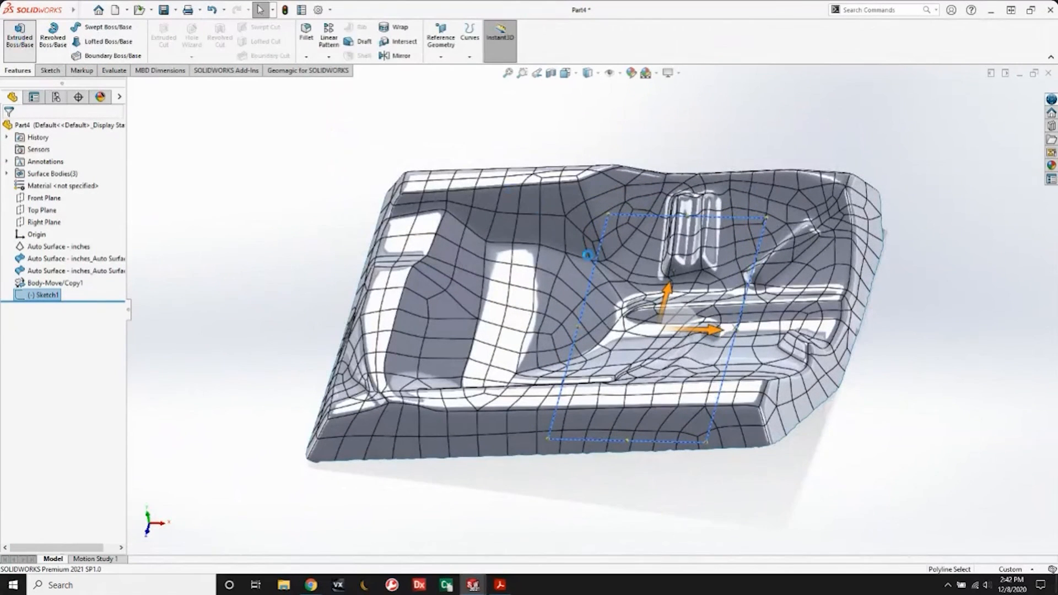
pyautogui.click(19, 37)
pyautogui.click(61, 194)
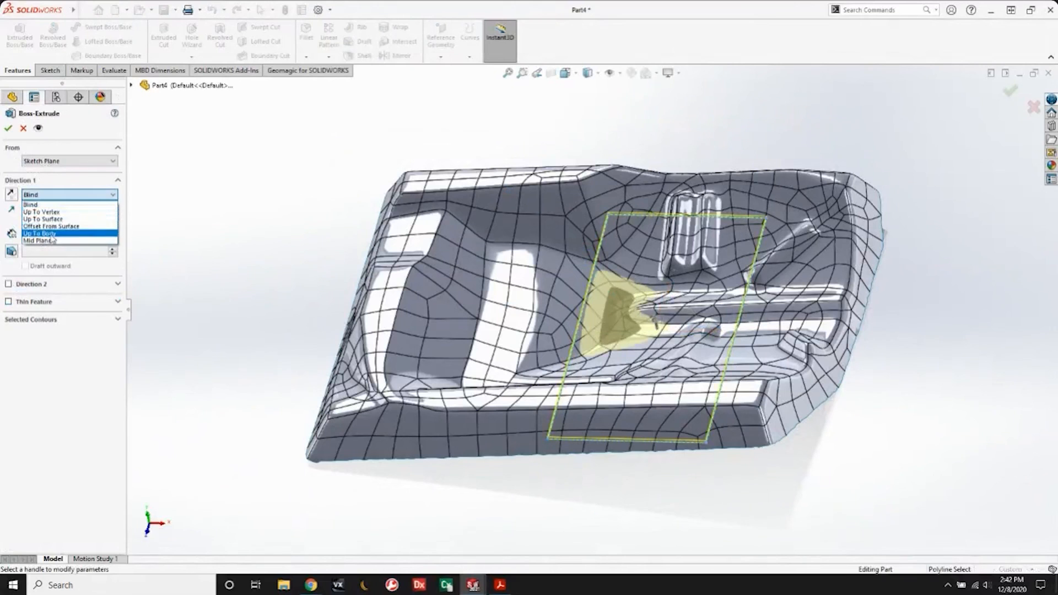
pyautogui.click(38, 240)
pyautogui.moveTo(655, 319); pyautogui.dragTo(629, 183)
pyautogui.click(7, 128)
pyautogui.moveTo(623, 182); pyautogui.dragTo(614, 311, button='middle')
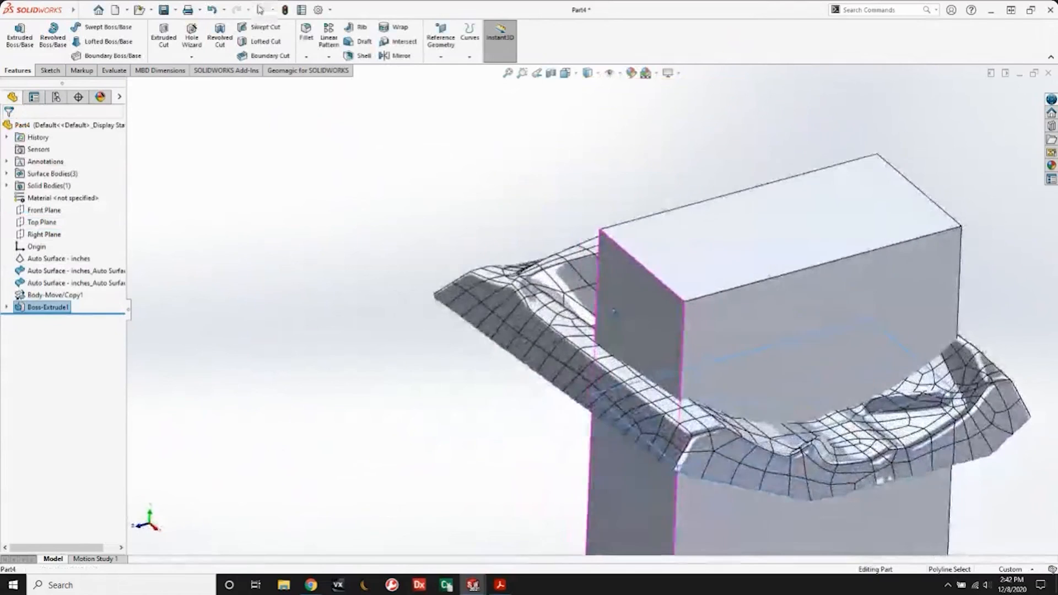
pyautogui.moveTo(692, 279); pyautogui.dragTo(823, 318, button='middle')
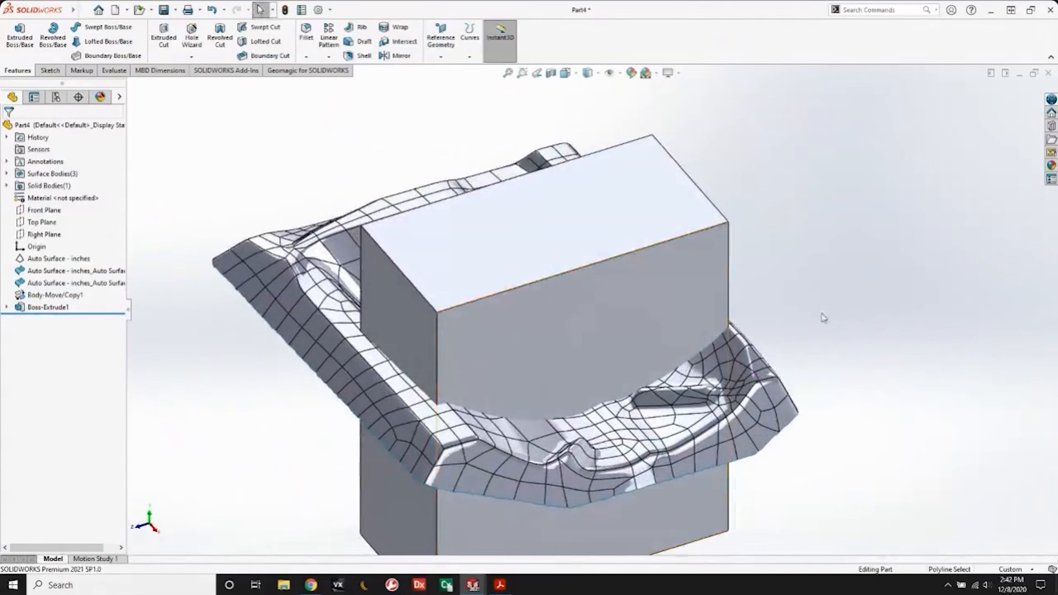
# Cut the extruded block with the first auto surface, keeping the part of the block above the surface.
pyautogui.moveTo(70, 11)
pyautogui.click(148, 10)
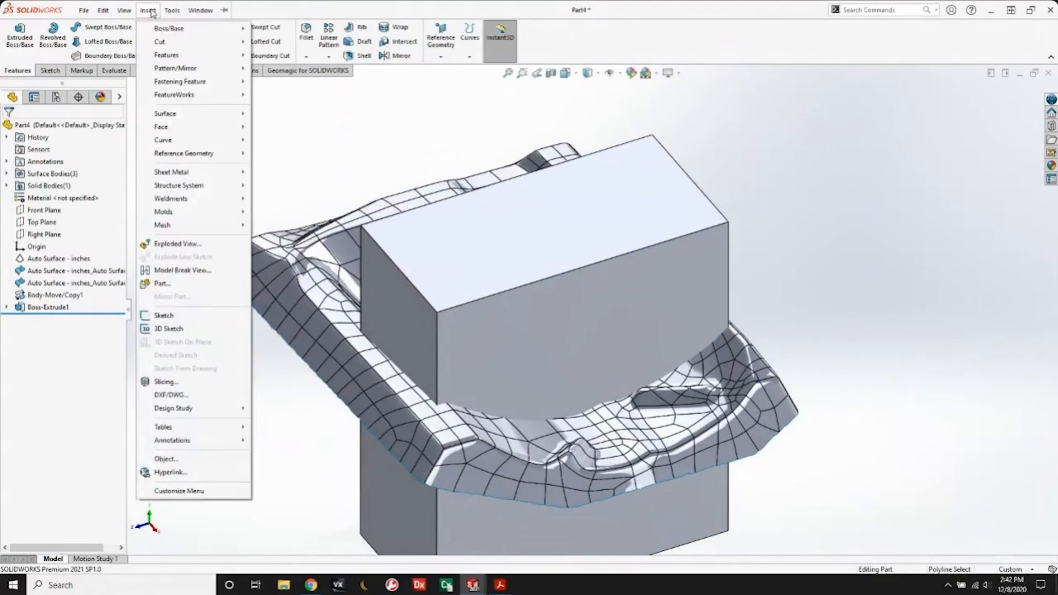
pyautogui.moveTo(160, 43)
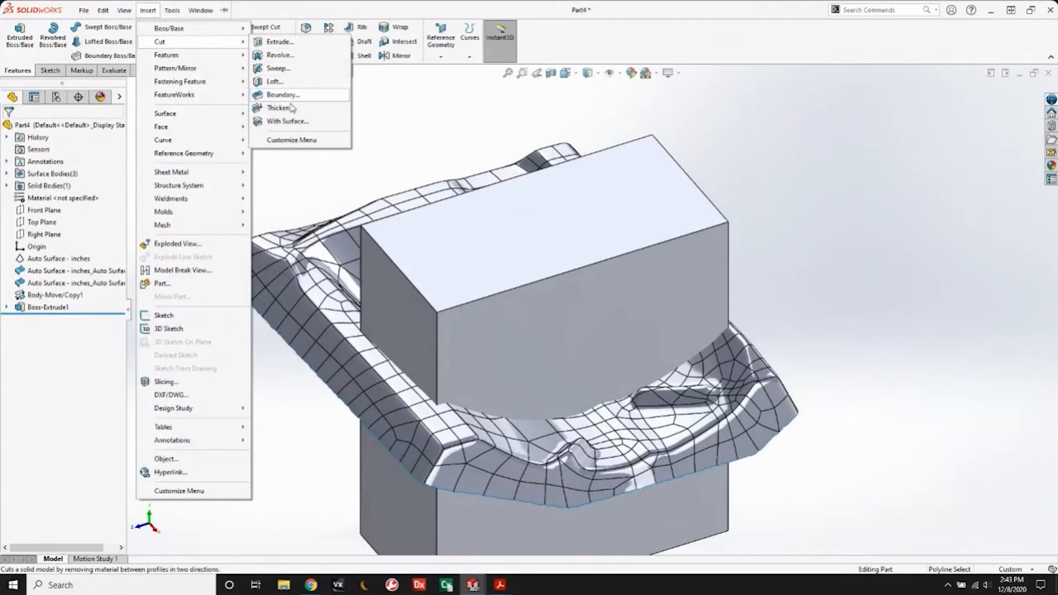
pyautogui.click(285, 122)
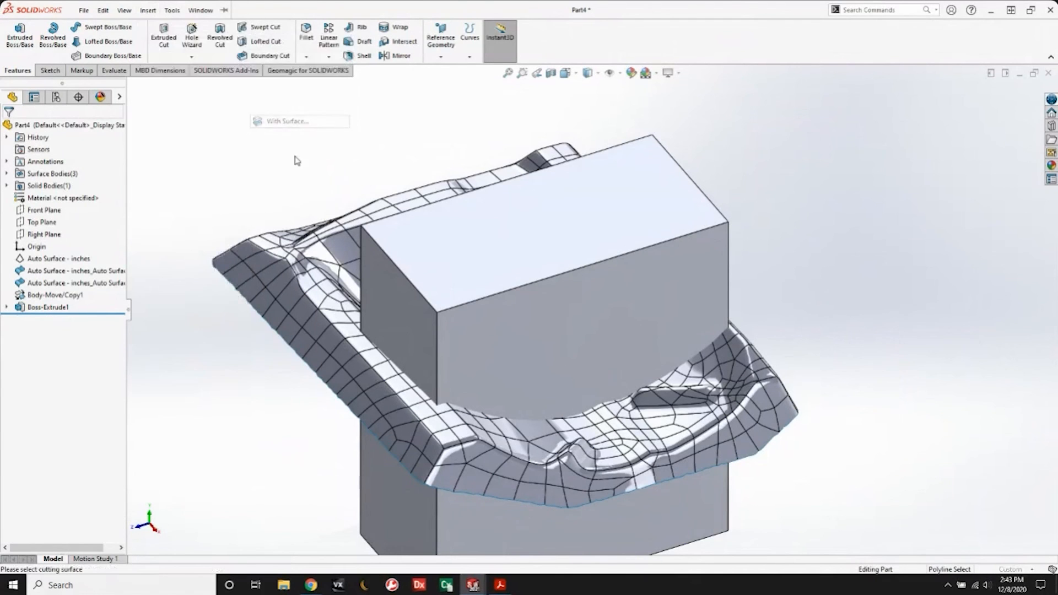
pyautogui.click(306, 277)
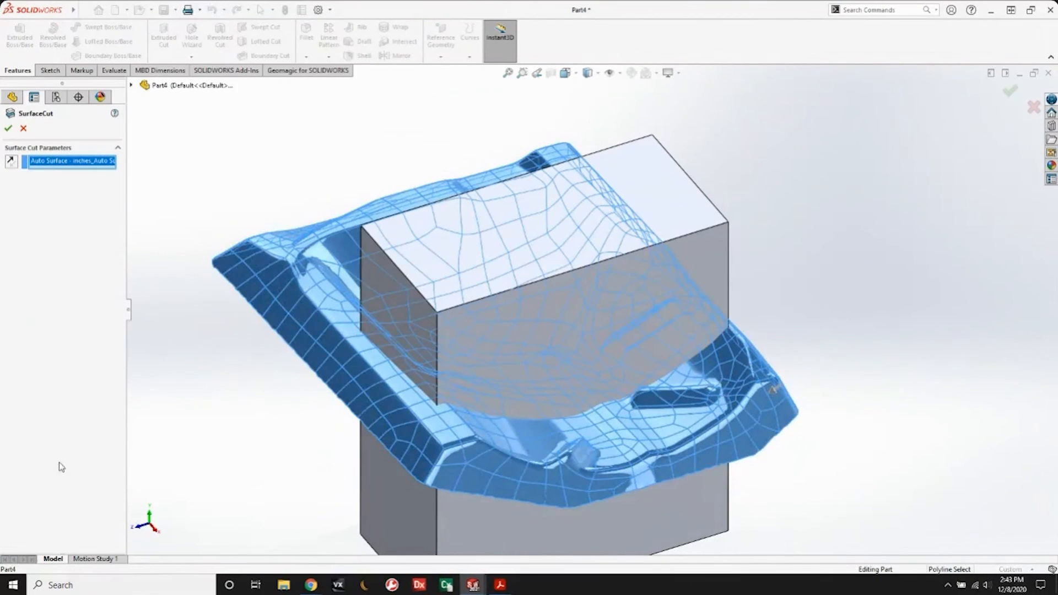
pyautogui.moveTo(496, 406); pyautogui.dragTo(494, 337, button='middle')
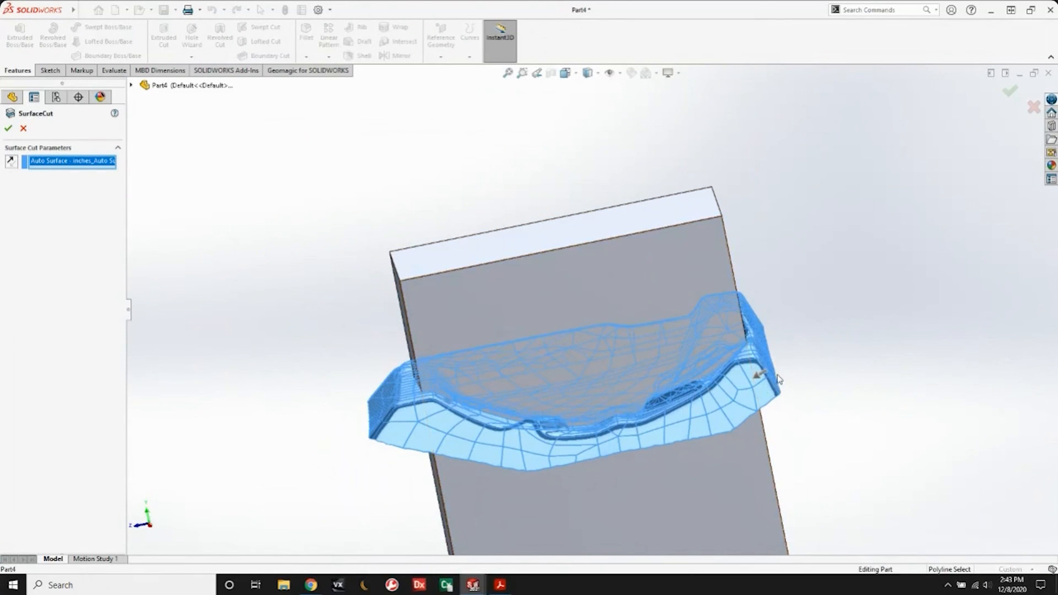
pyautogui.click(9, 128)
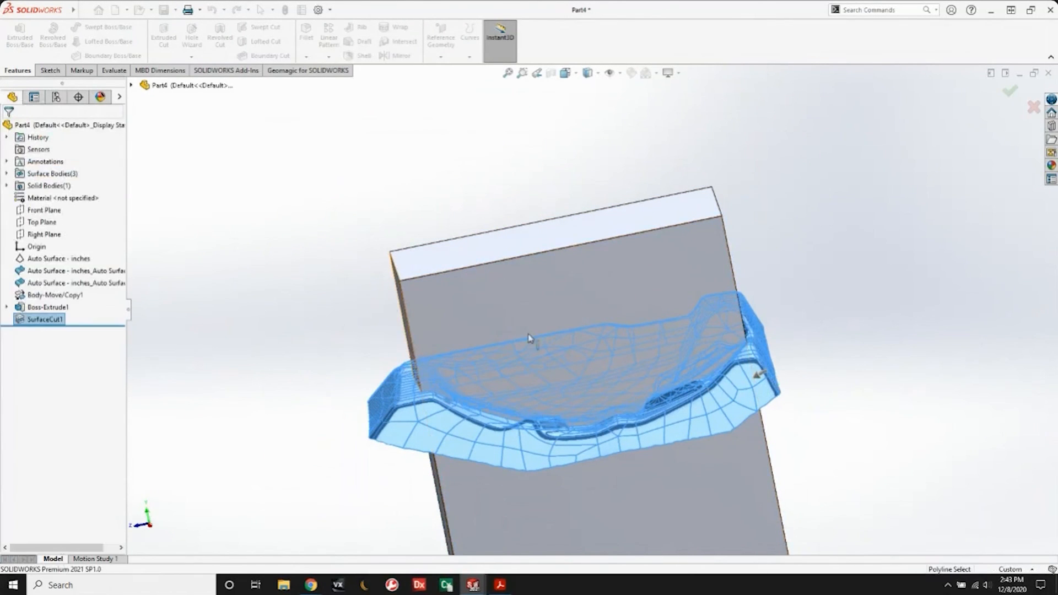
# Hide the first auto surface and examine the contoured face it left on the cut block.
pyautogui.moveTo(678, 328); pyautogui.dragTo(744, 358, button='middle')
pyautogui.click(922, 391)
pyautogui.rightClick(792, 396)
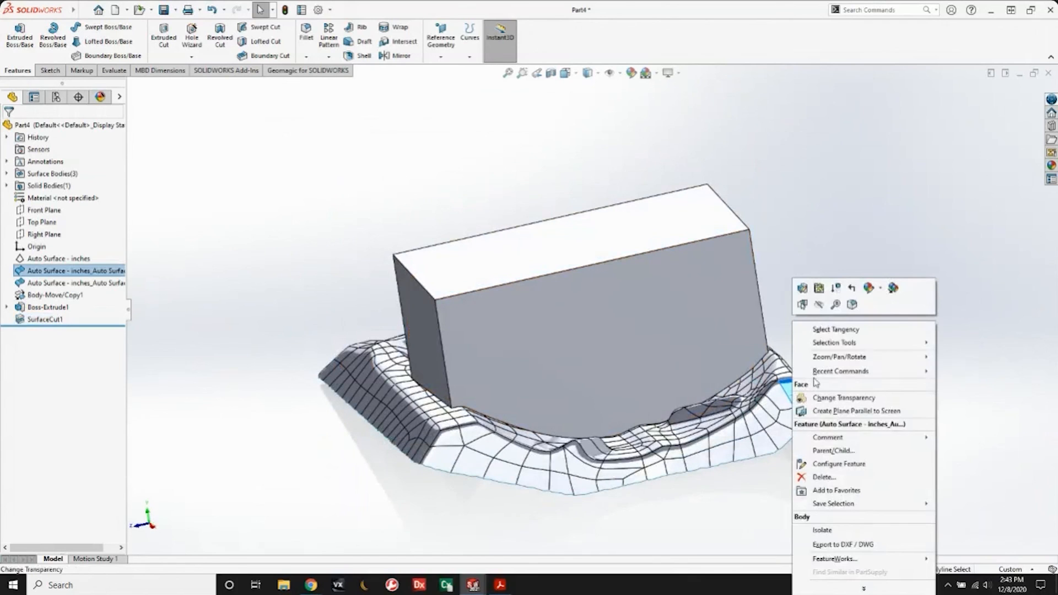
pyautogui.click(819, 304)
pyautogui.moveTo(755, 402); pyautogui.dragTo(627, 161, button='middle')
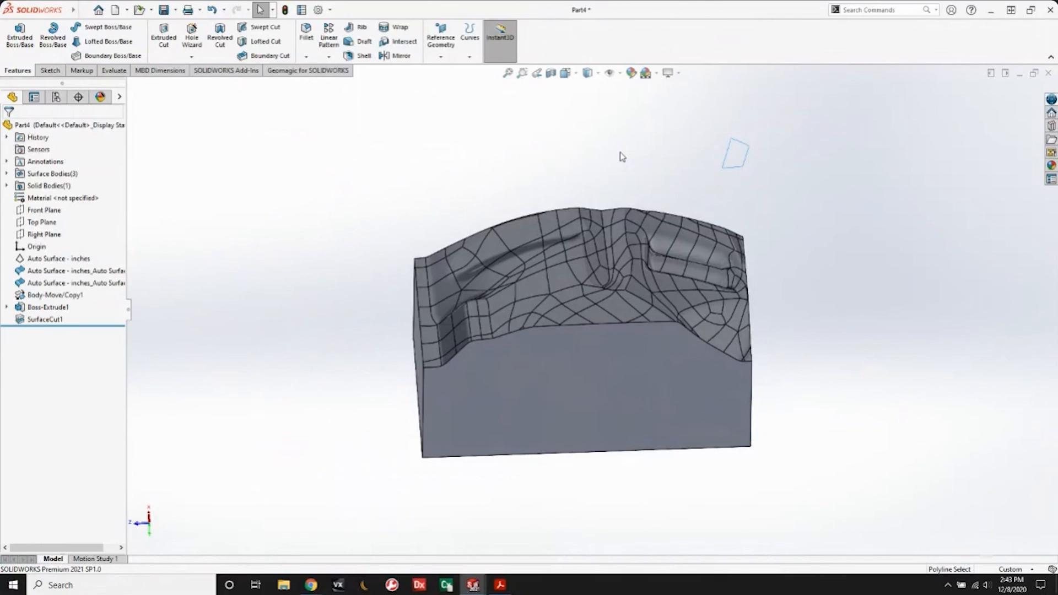
pyautogui.moveTo(562, 378); pyautogui.dragTo(570, 402, button='middle')
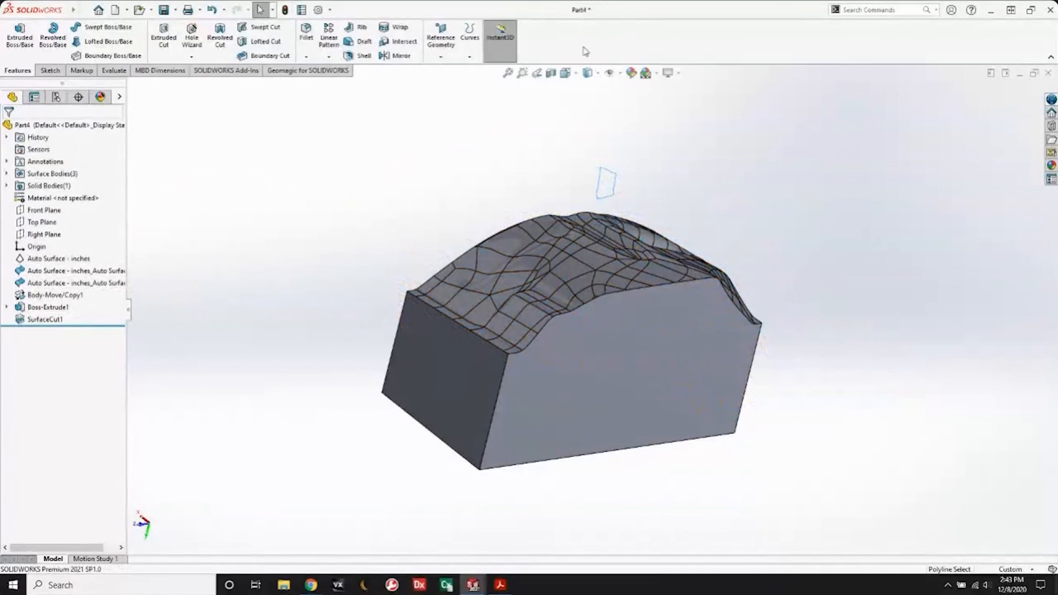
pyautogui.click(288, 72)
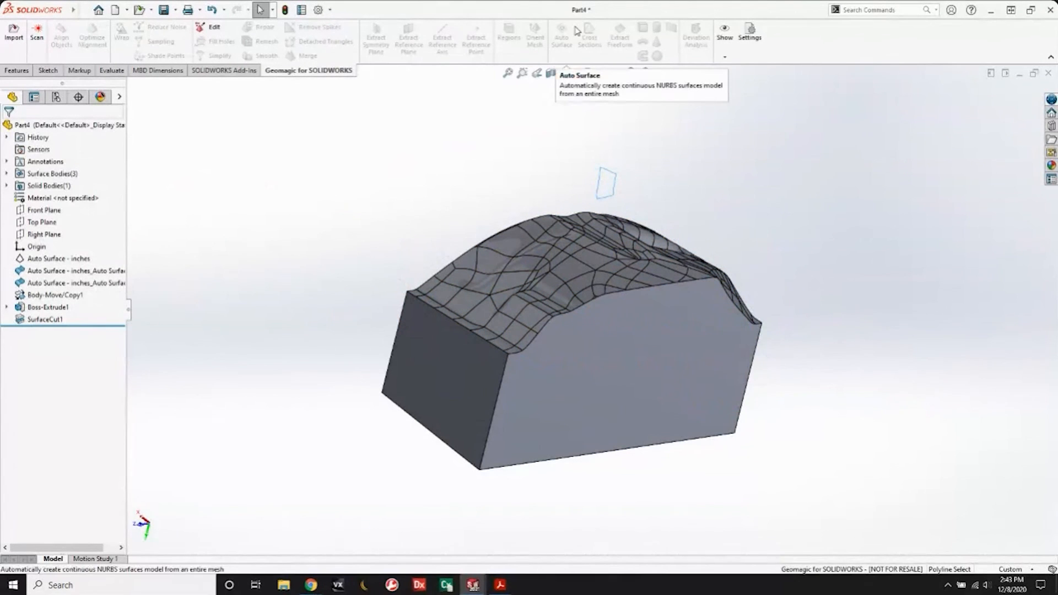